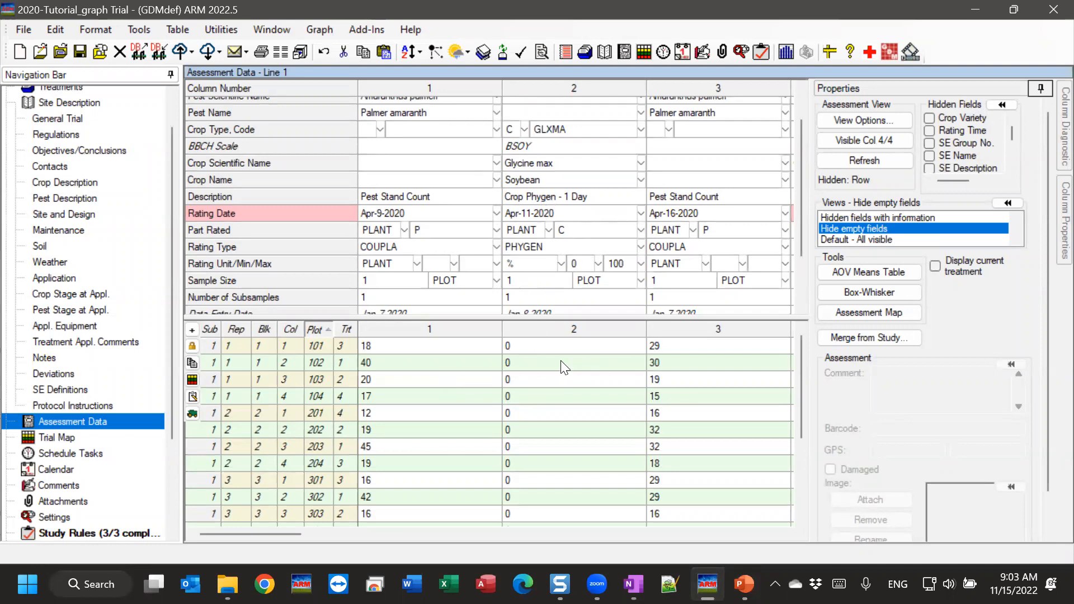
Start a new graph from the trial's first assessment data column.
{"action": "left_click", "coordinate": [419, 346]}
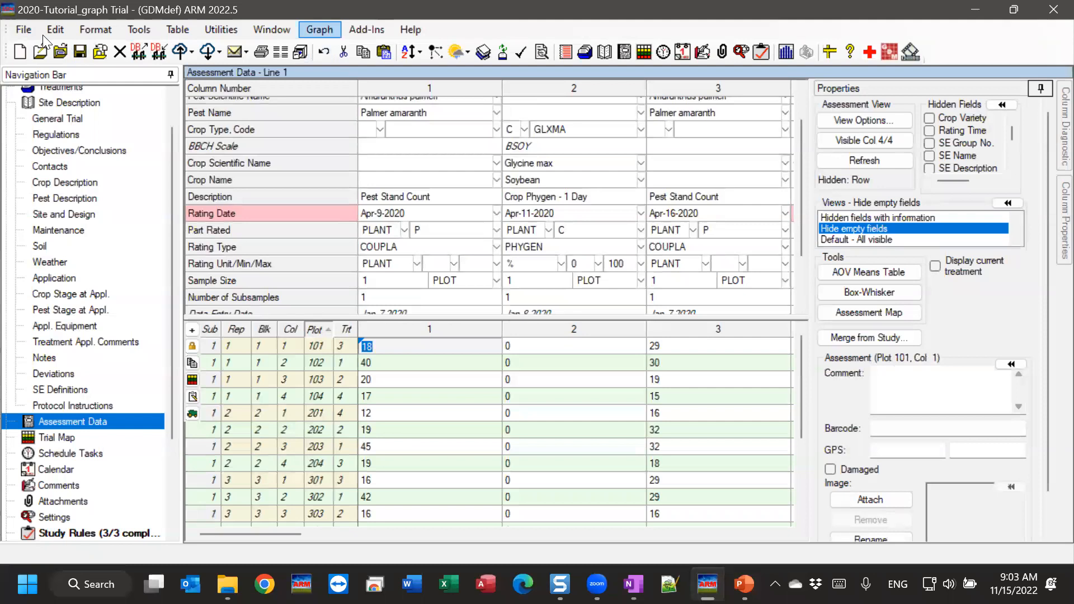
{"action": "left_click", "coordinate": [320, 29]}
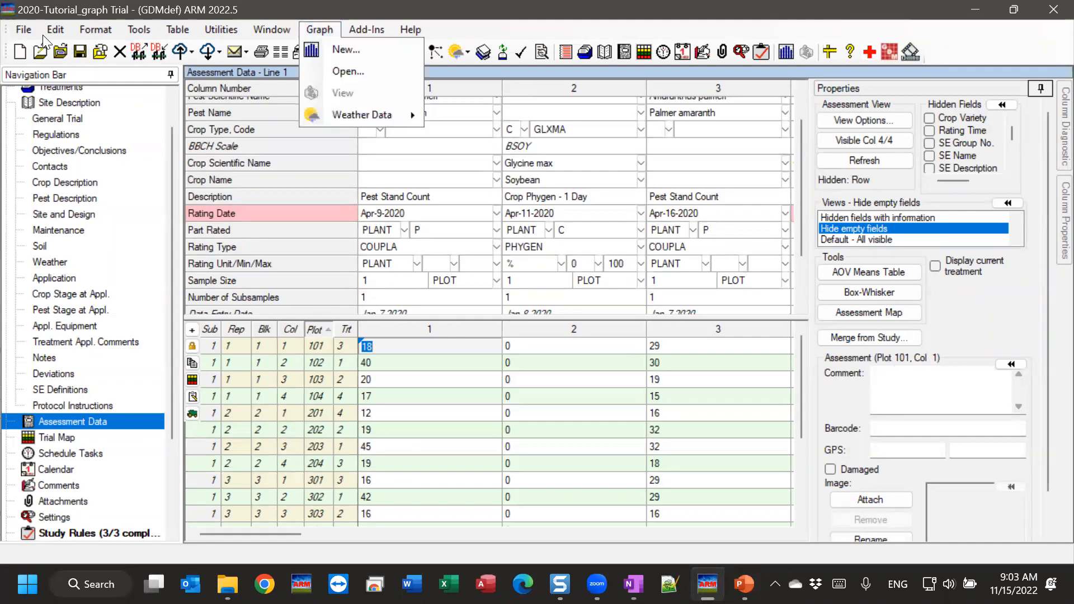
{"action": "left_click", "coordinate": [355, 49]}
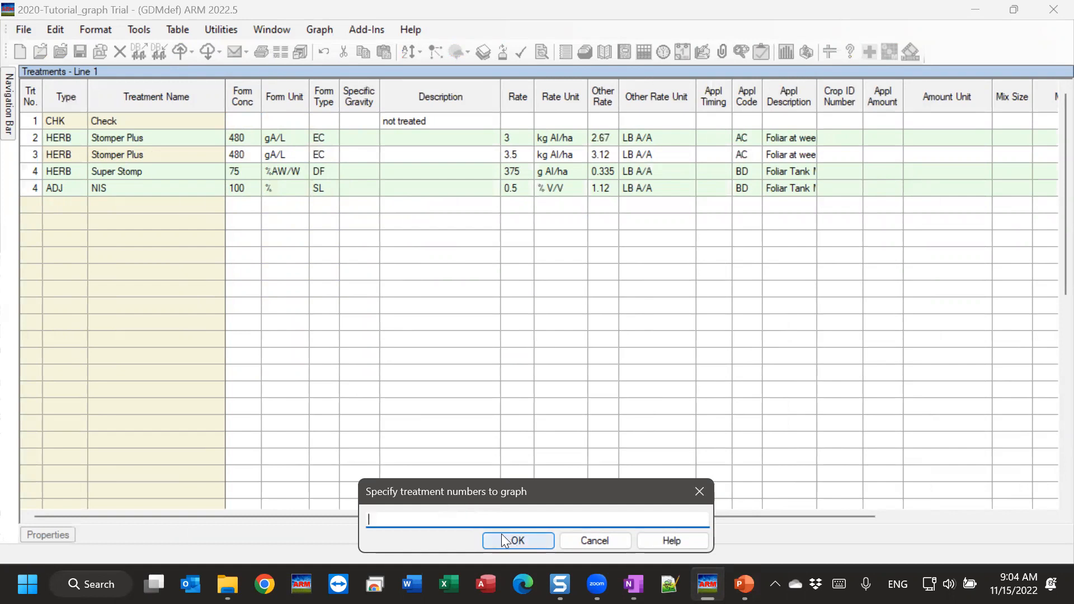
Select treatments 2 through 4 as the treatments to graph.
{"action": "left_click", "coordinate": [32, 140]}
{"action": "left_click", "coordinate": [30, 153]}
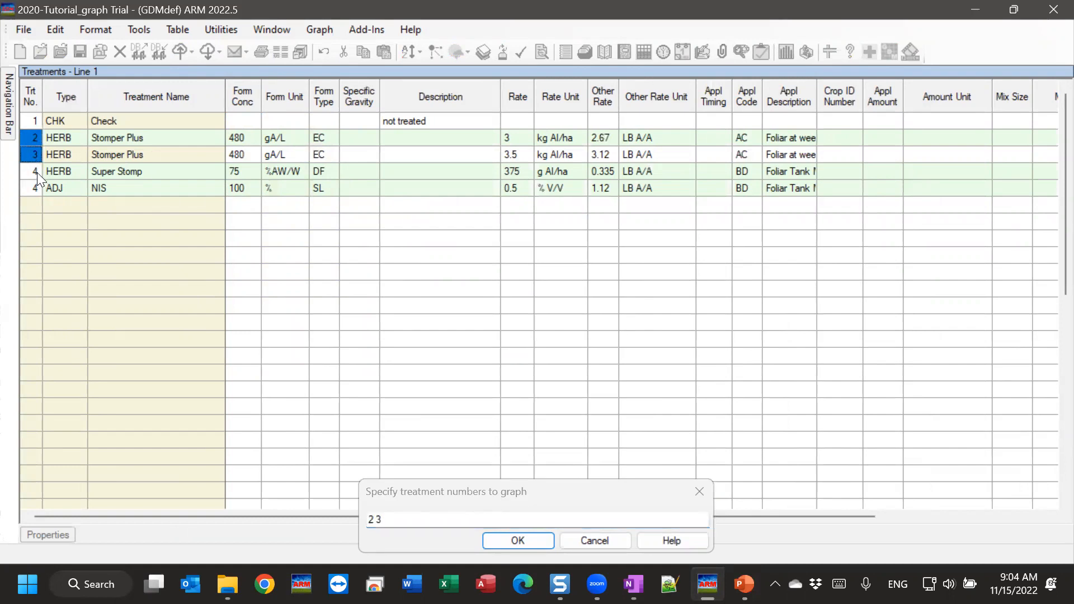
{"action": "left_click", "coordinate": [35, 171], "text": "shift"}
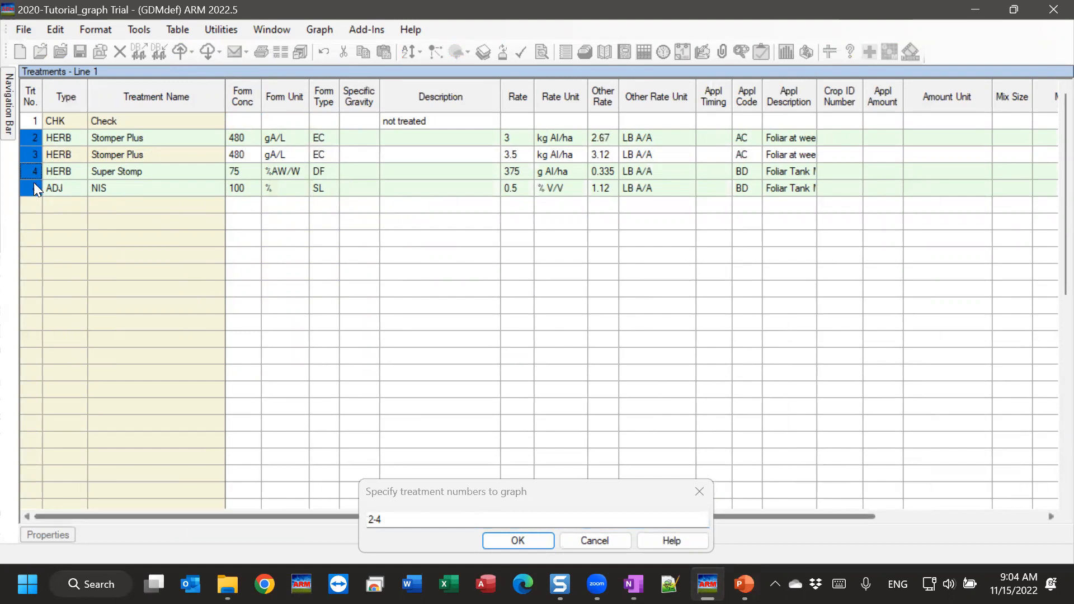
Replace the treatment selection with the order 4 3 2 1 and accept it.
{"action": "left_click", "coordinate": [392, 518]}
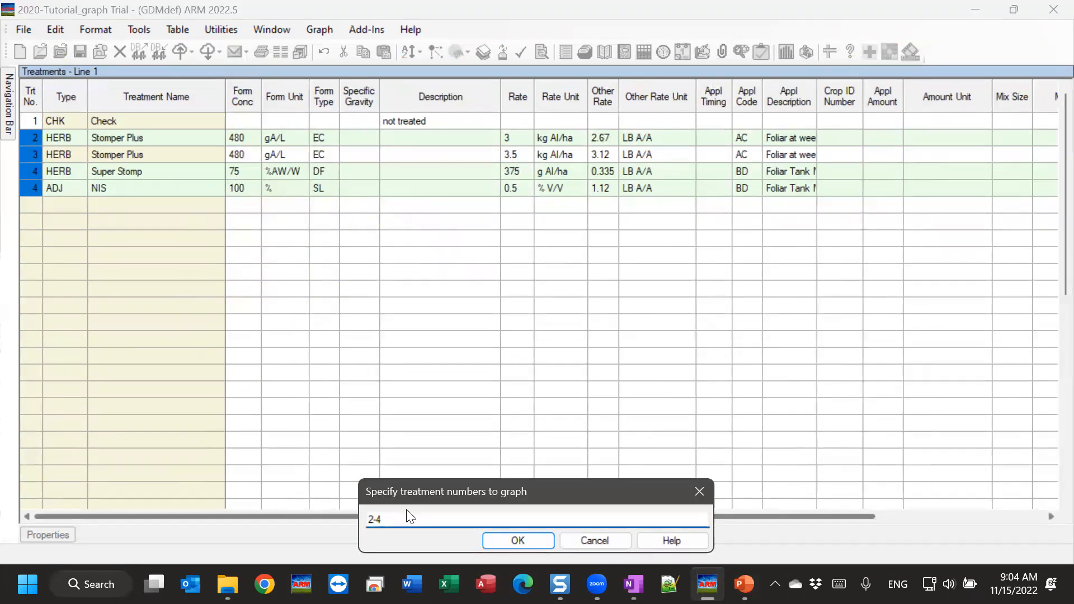
{"action": "key", "text": "BackSpace"}
{"action": "key", "text": "BackSpace"}
{"action": "key", "text": "BackSpace"}
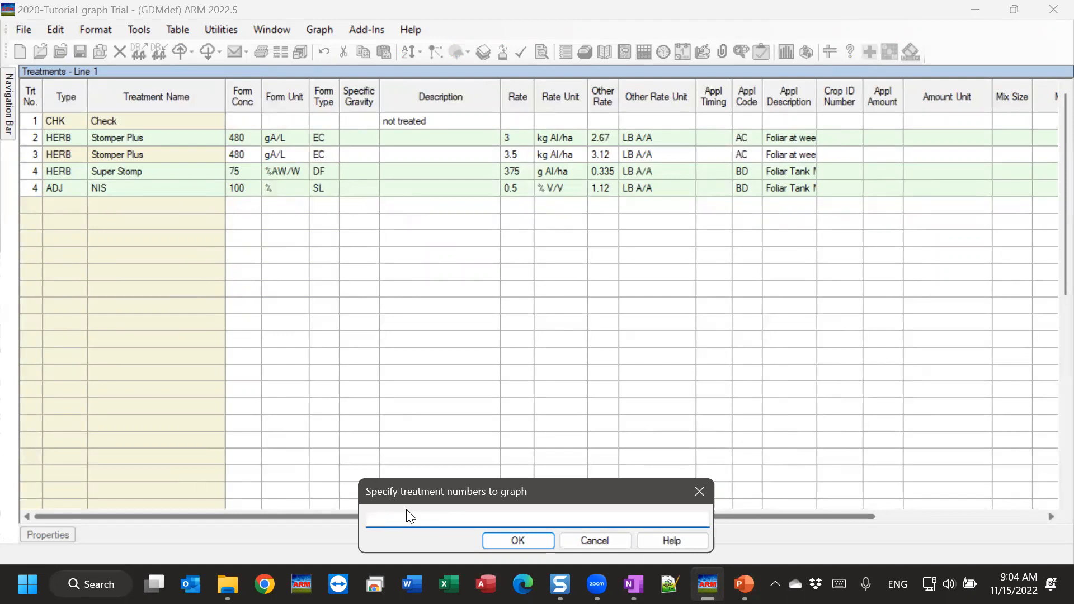
{"action": "type", "text": "4 3 2 1"}
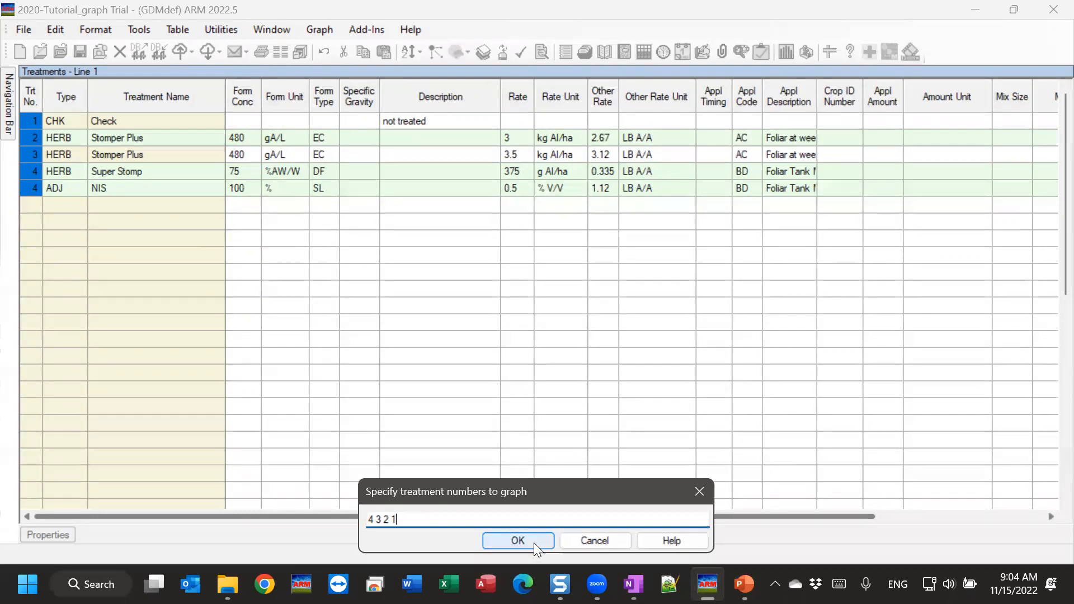
{"action": "left_click", "coordinate": [519, 541]}
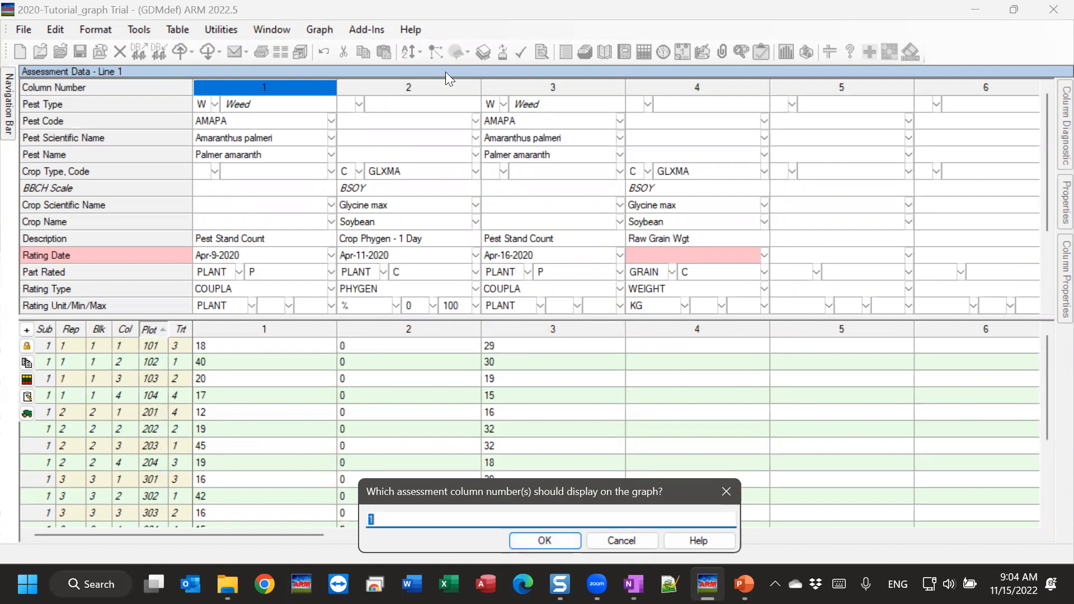
Graph assessment column 1 without any header fields as labels, and generate the bar graph with the current options.
{"action": "left_click", "coordinate": [368, 90]}
{"action": "left_click", "coordinate": [367, 90]}
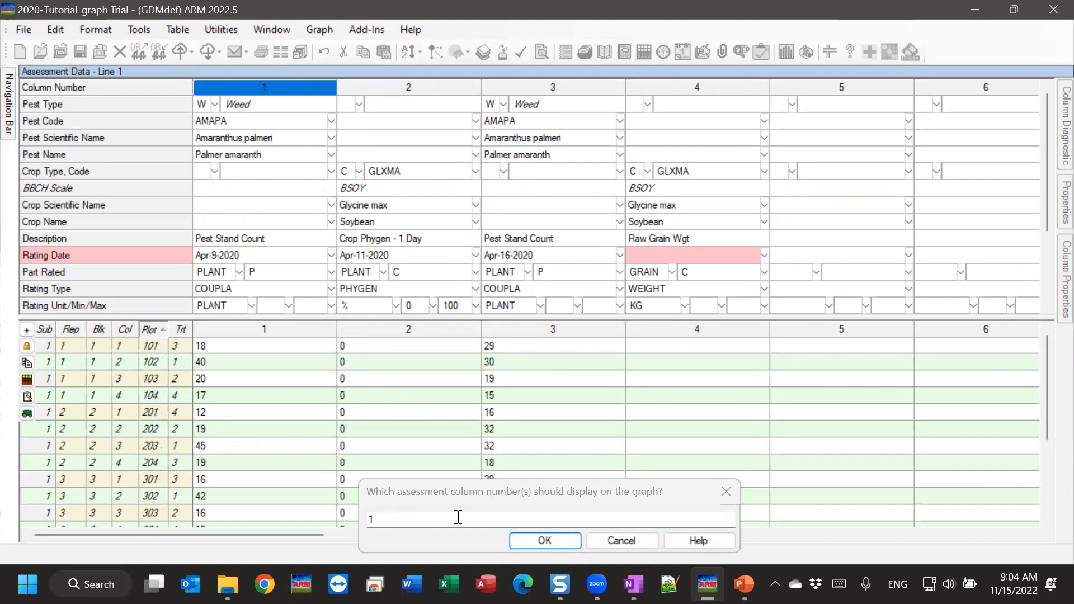
{"action": "left_click", "coordinate": [559, 540]}
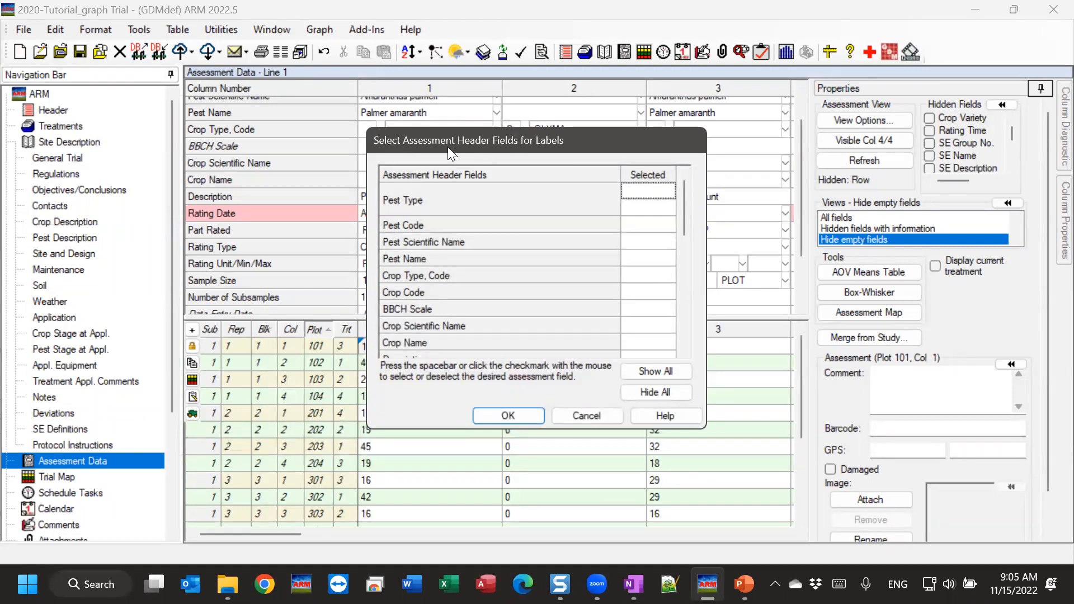
{"action": "left_click_drag", "start_coordinate": [452, 145], "coordinate": [623, 136]}
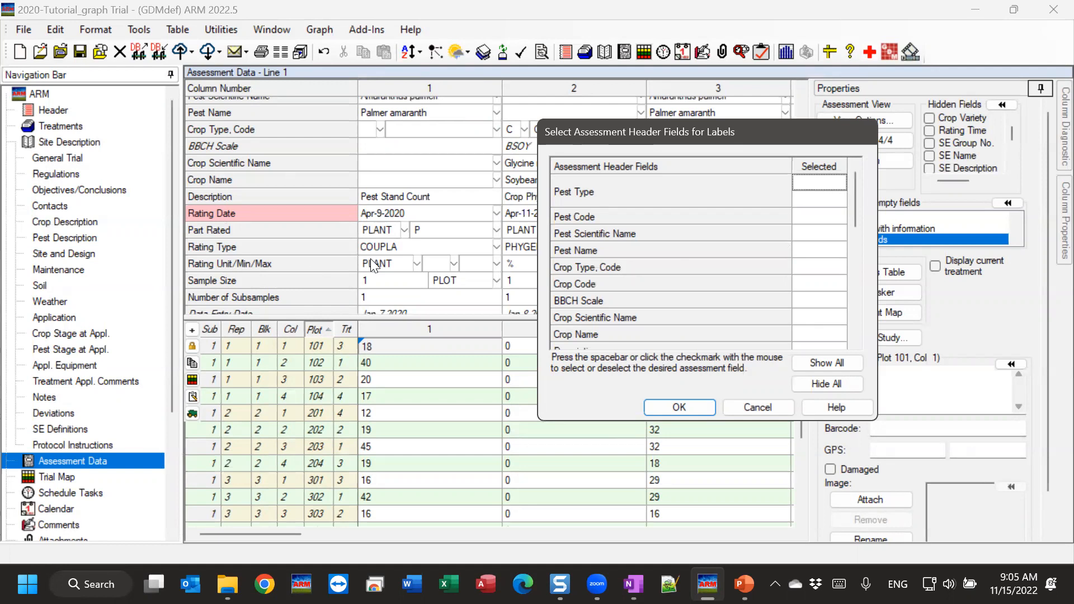
{"action": "left_click", "coordinate": [658, 408]}
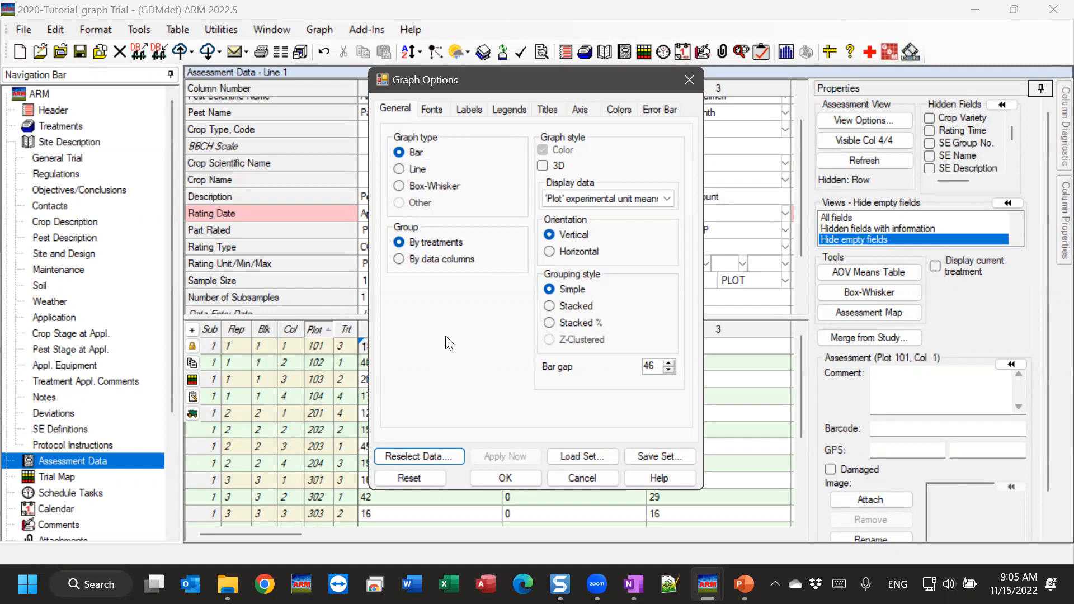
{"action": "left_click", "coordinate": [498, 479]}
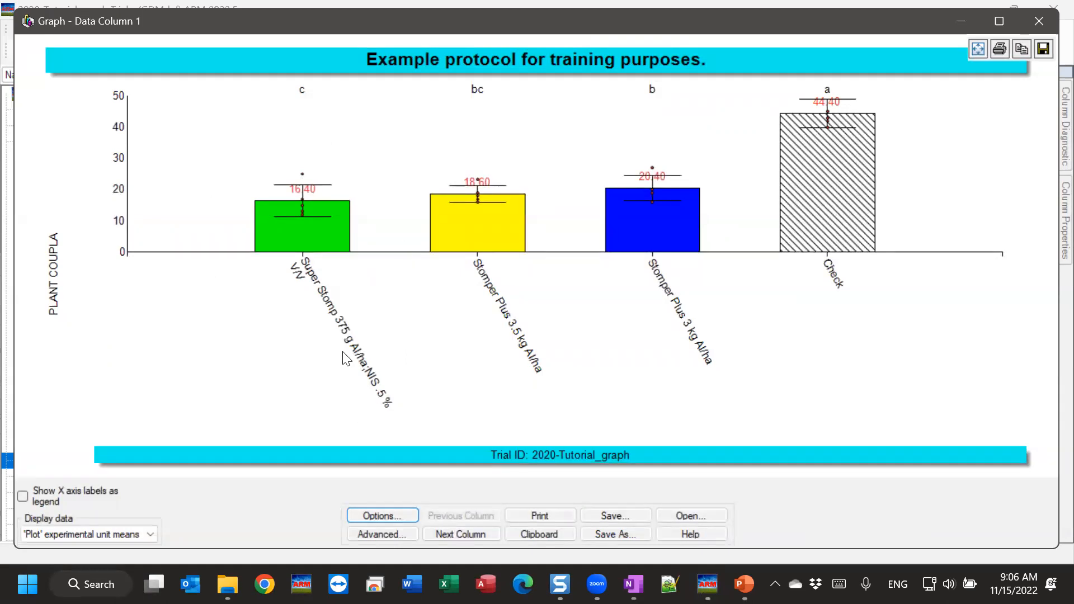
Open the graph options, set the bar orientation to Horizontal and apply it to the graph.
{"action": "left_click", "coordinate": [396, 516]}
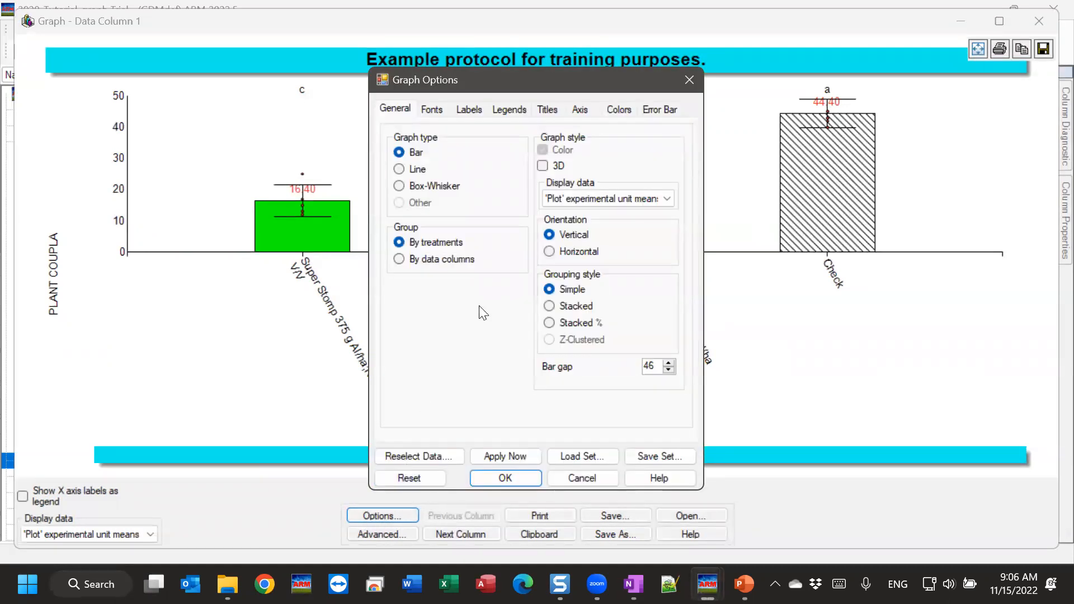
{"action": "left_click_drag", "start_coordinate": [469, 89], "coordinate": [565, 114]}
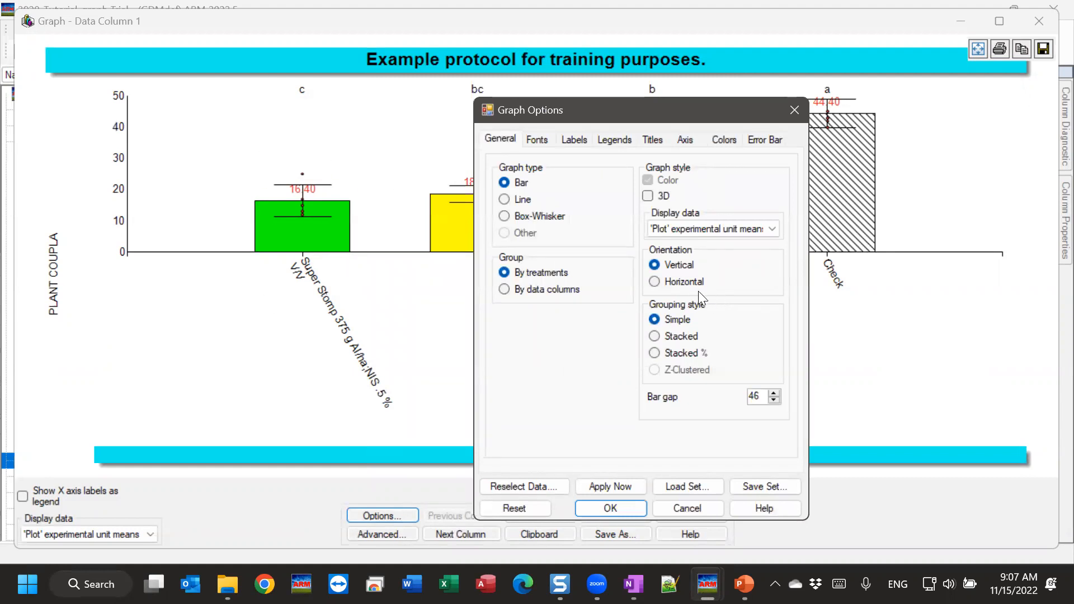
{"action": "left_click", "coordinate": [685, 282]}
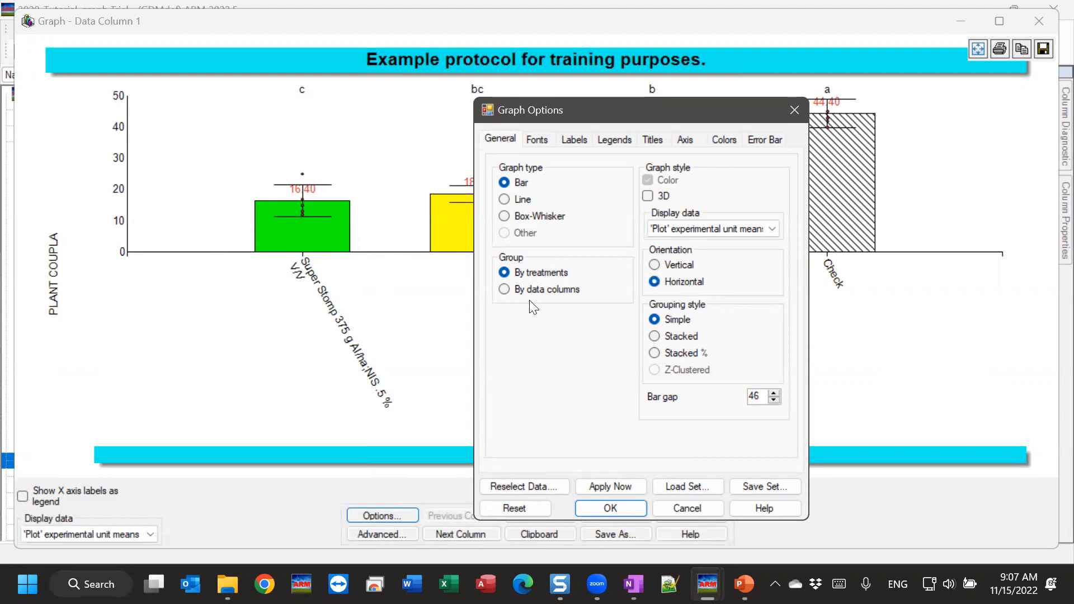
{"action": "left_click", "coordinate": [619, 487]}
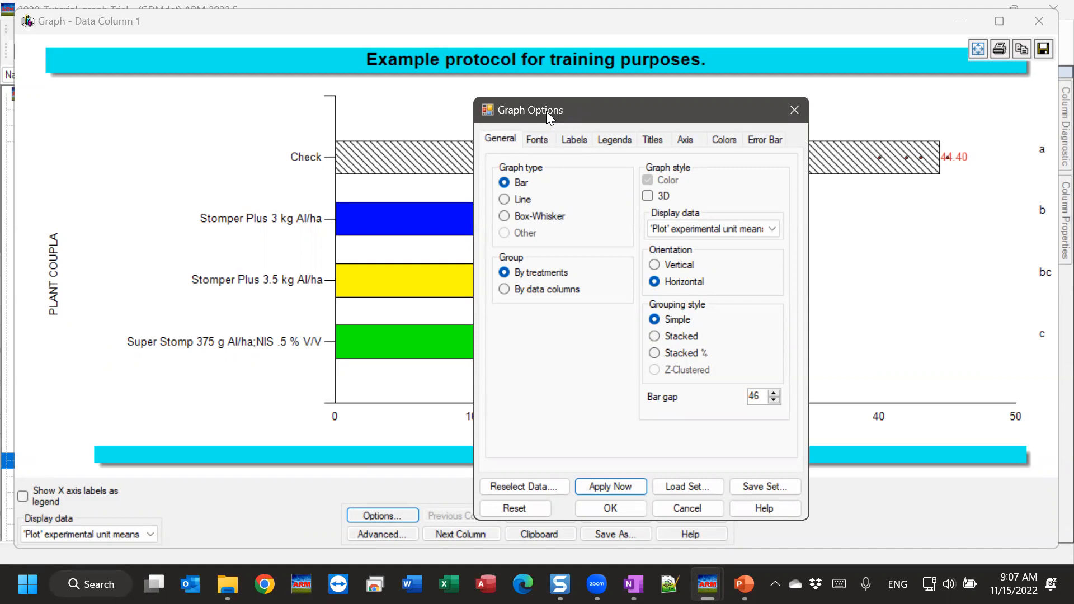
{"action": "left_click_drag", "start_coordinate": [546, 111], "coordinate": [699, 95]}
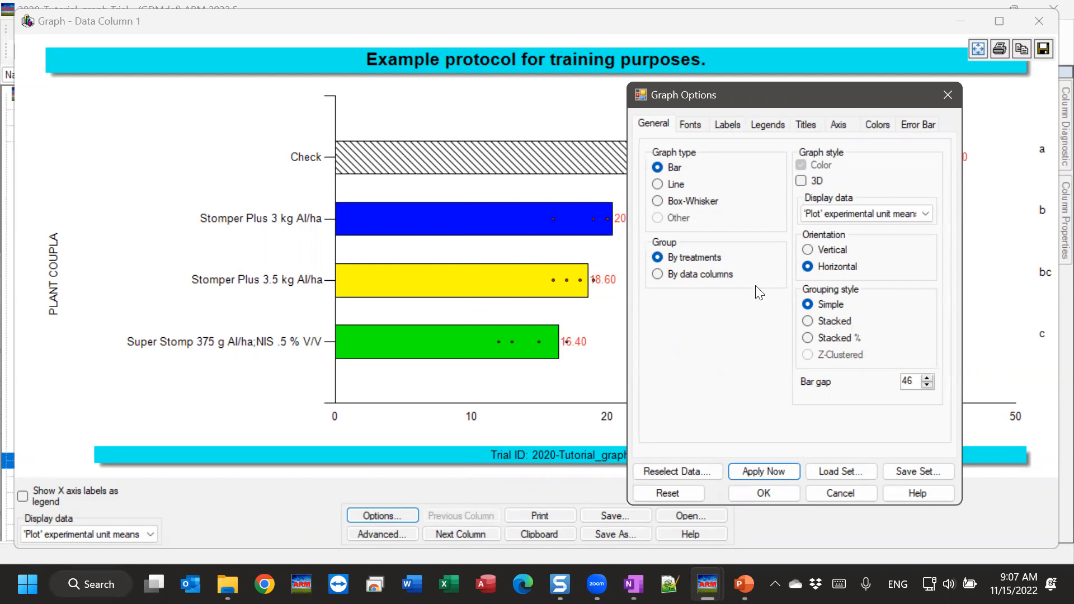
Set the bar orientation back to Vertical and apply it to the graph.
{"action": "left_click", "coordinate": [809, 250]}
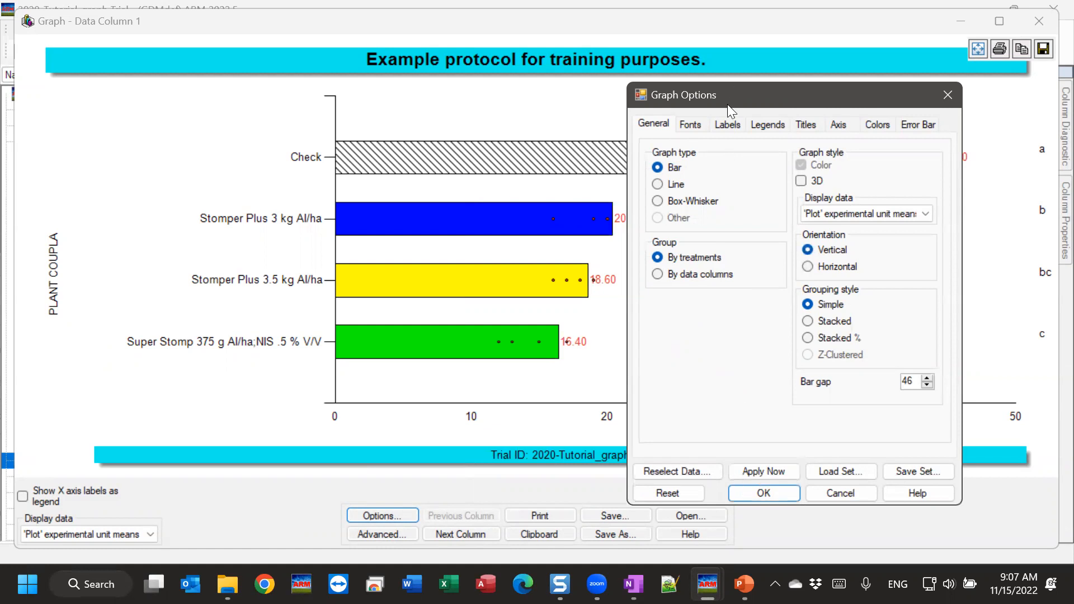
{"action": "left_click_drag", "start_coordinate": [727, 104], "coordinate": [755, 146]}
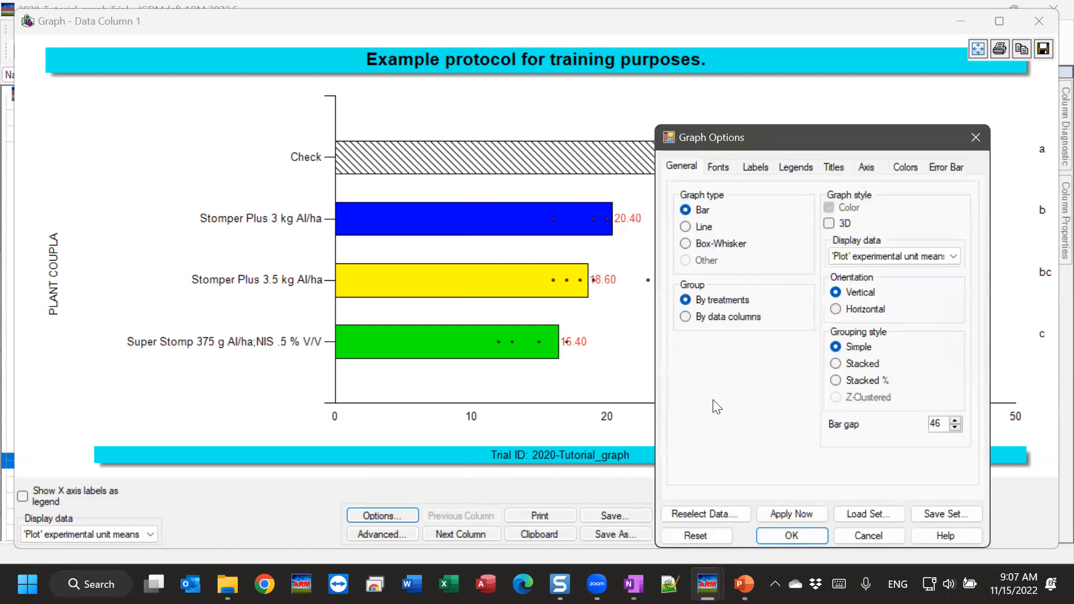
{"action": "left_click", "coordinate": [801, 513]}
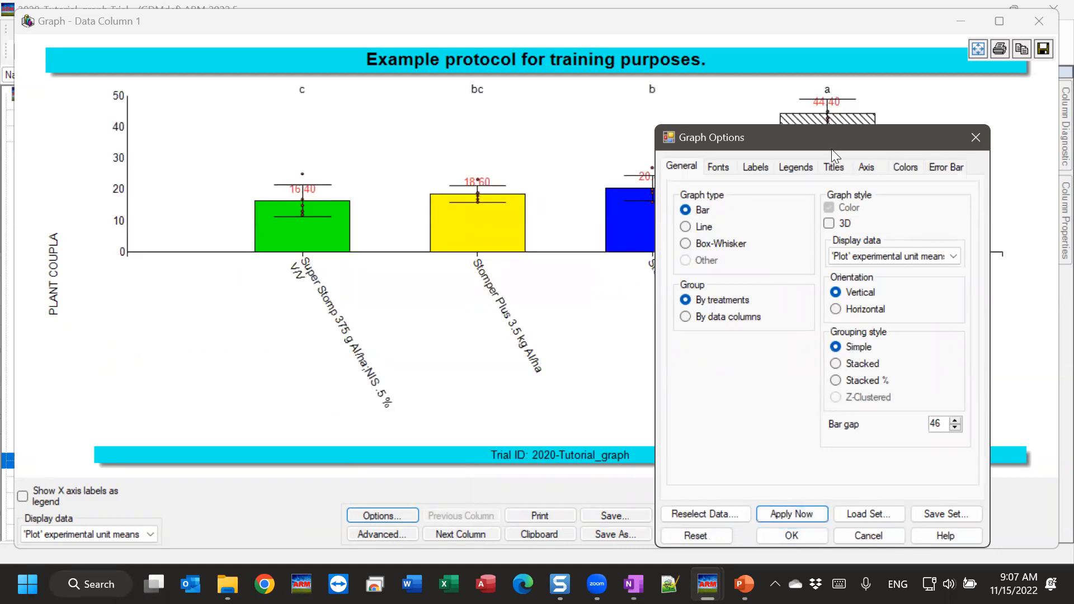
Try Subsample values as the graph's display data, settle on None, and apply it.
{"action": "left_click_drag", "start_coordinate": [831, 149], "coordinate": [757, 116]}
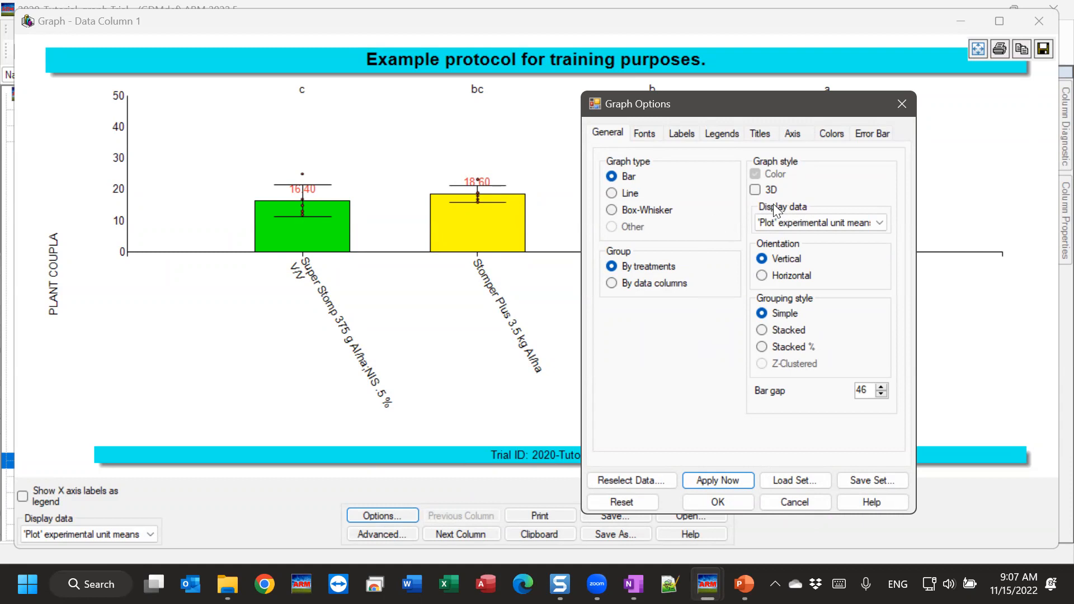
{"action": "left_click", "coordinate": [784, 224]}
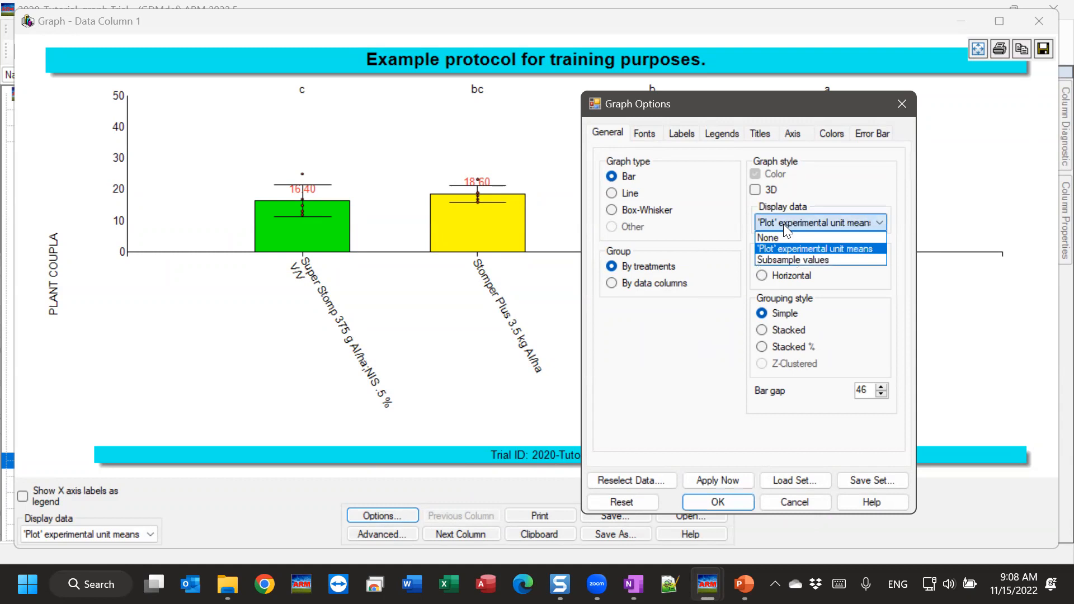
{"action": "left_click", "coordinate": [808, 261]}
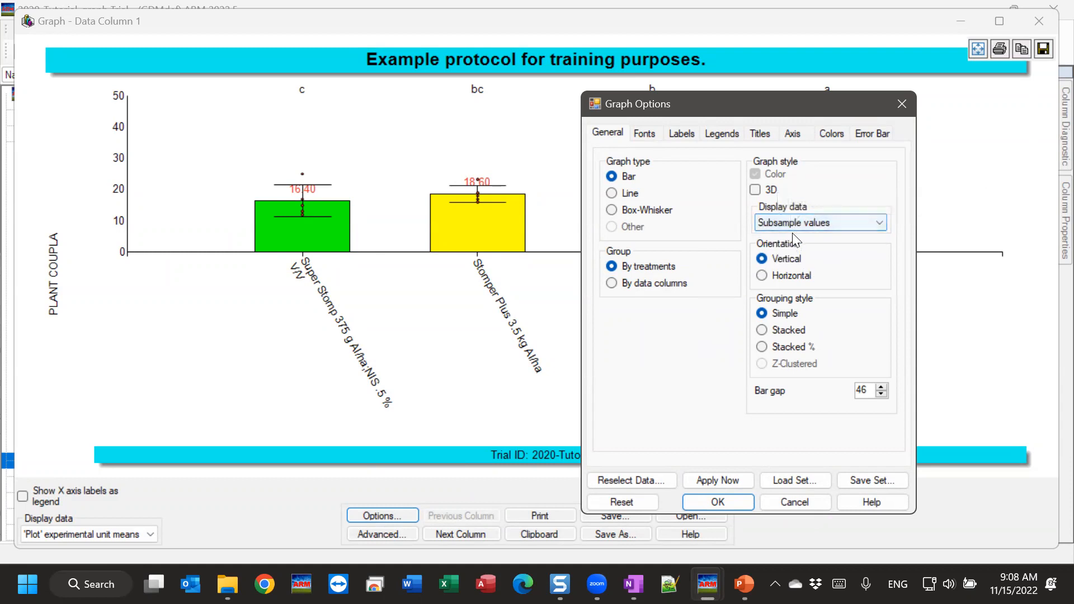
{"action": "left_click", "coordinate": [794, 220]}
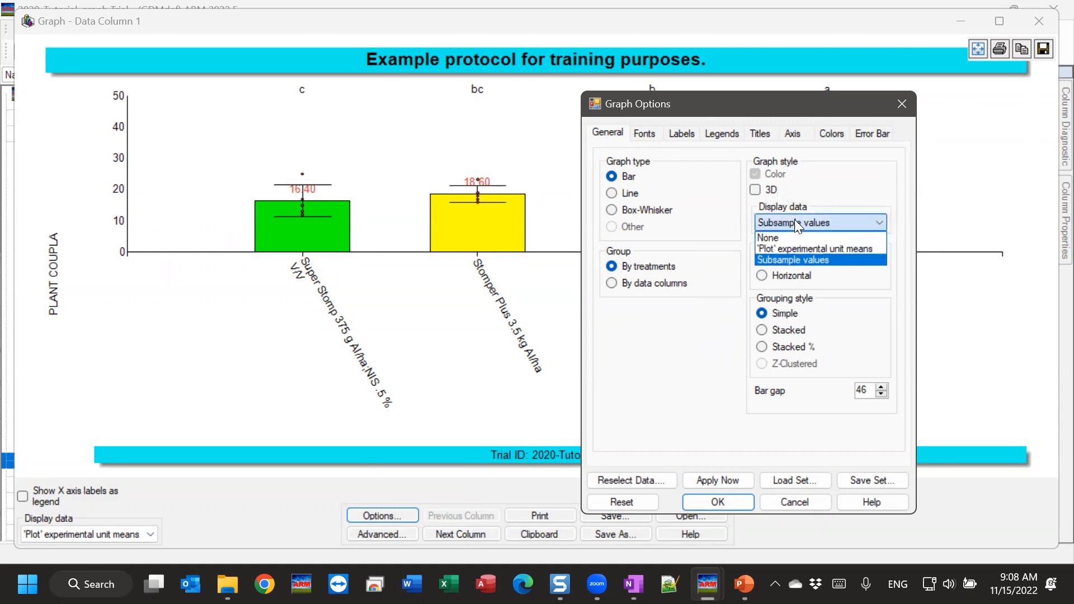
{"action": "left_click", "coordinate": [769, 239]}
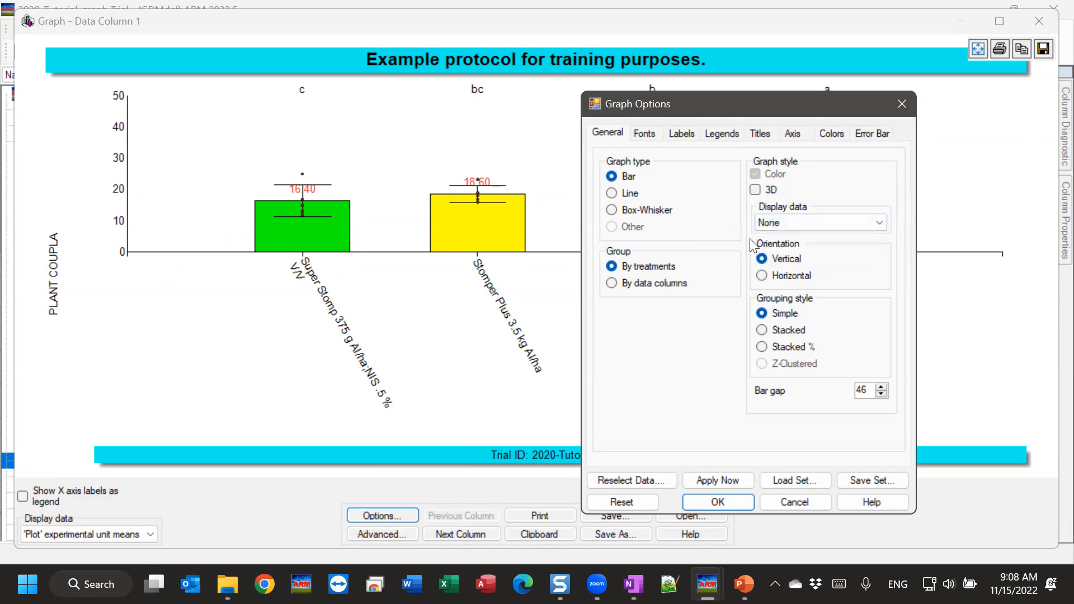
{"action": "left_click", "coordinate": [730, 480]}
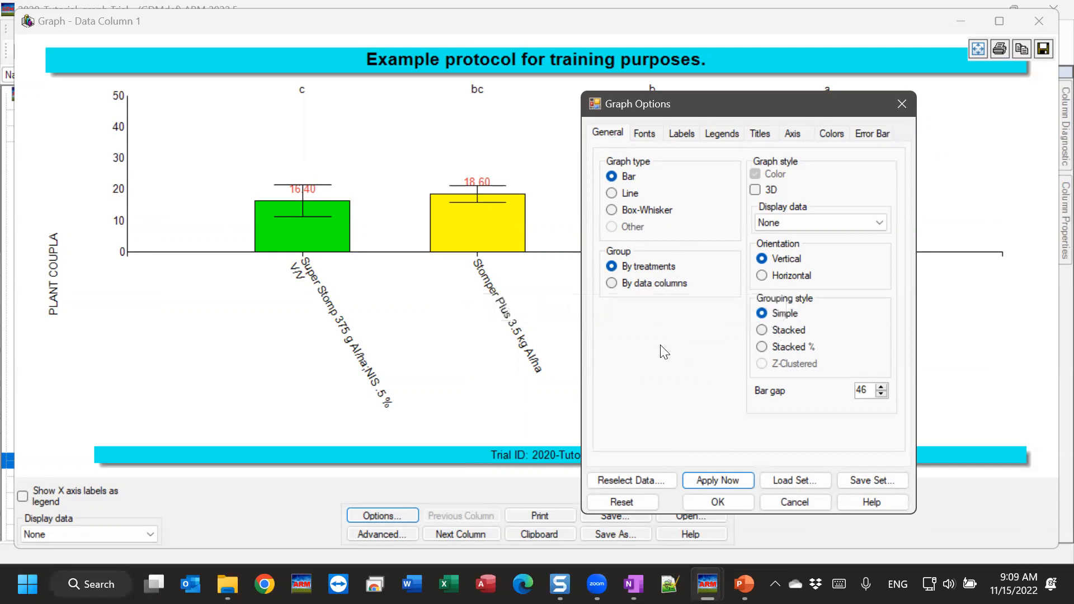
Change the graph type to Line and apply it to the graph.
{"action": "left_click", "coordinate": [613, 193]}
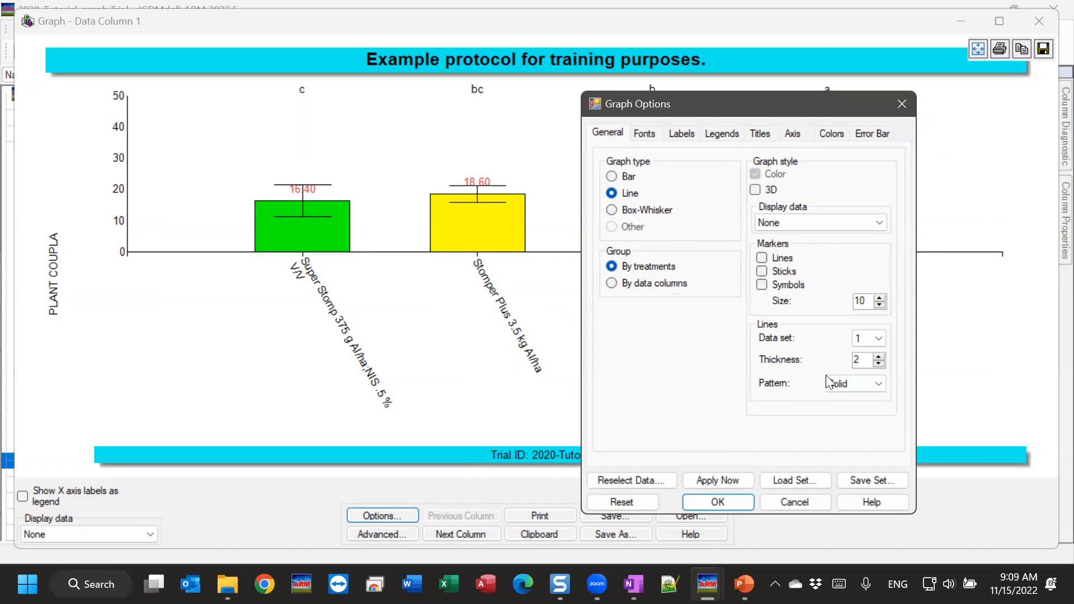
{"action": "left_click", "coordinate": [719, 481]}
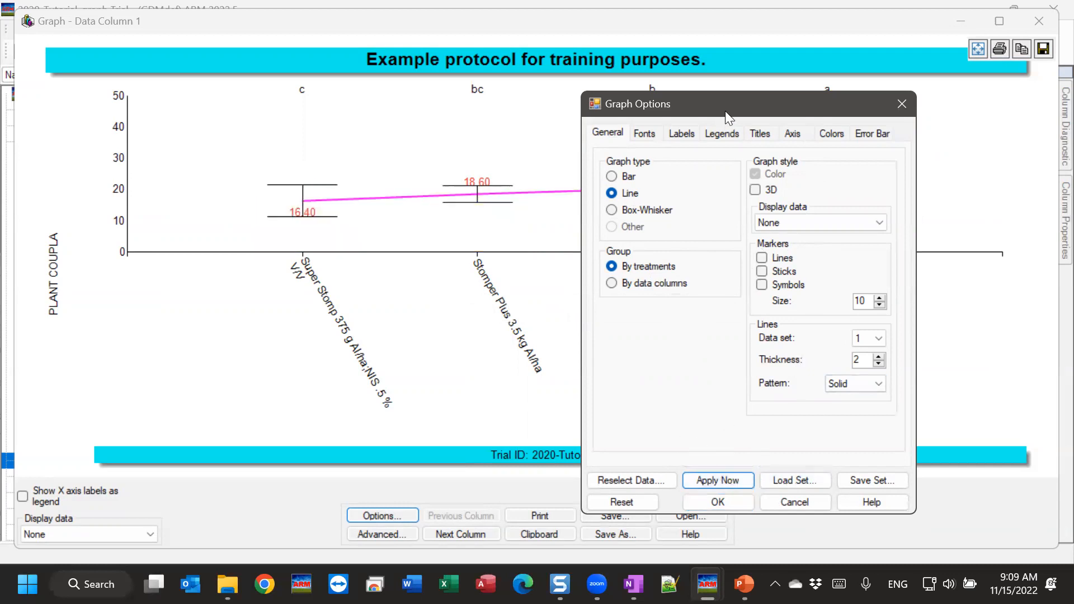
{"action": "left_click_drag", "start_coordinate": [726, 111], "coordinate": [837, 129]}
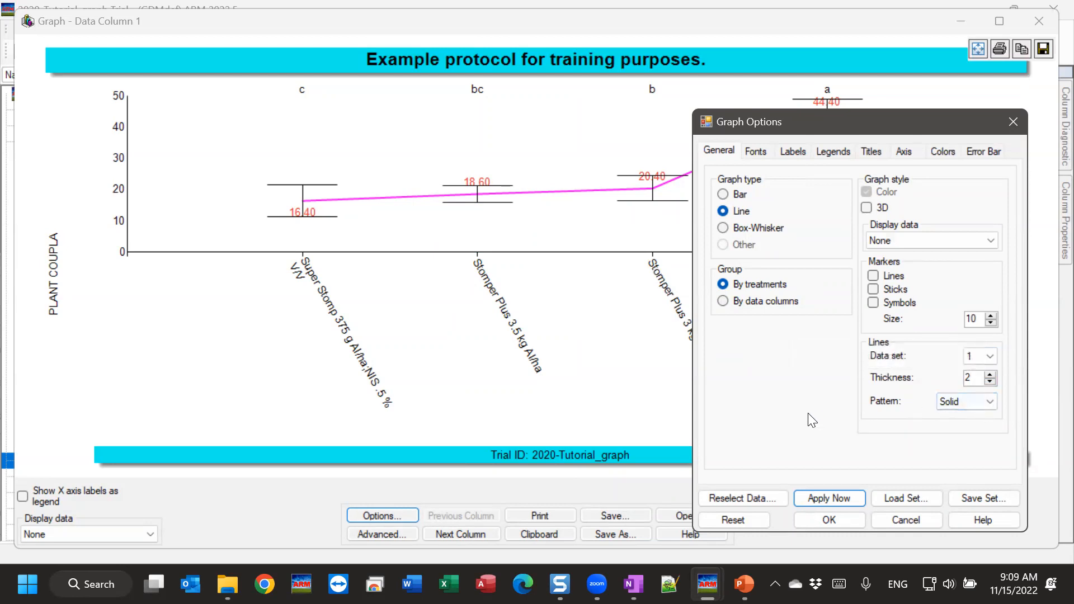
Change the graph type to Box-Whisker without marking the treatment mean point, and apply the settings.
{"action": "left_click", "coordinate": [744, 227]}
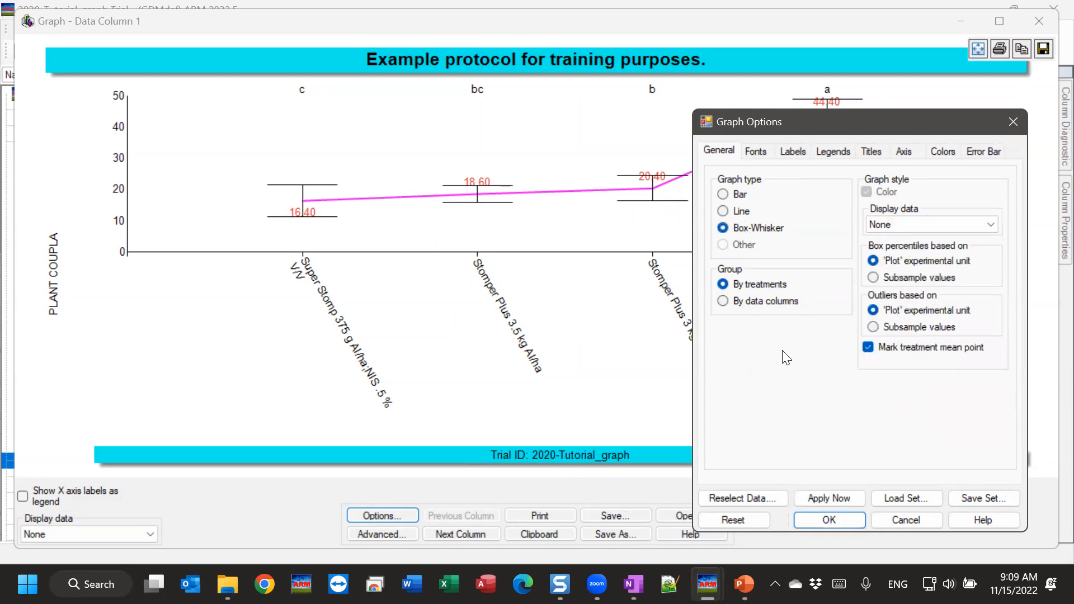
{"action": "left_click", "coordinate": [831, 498]}
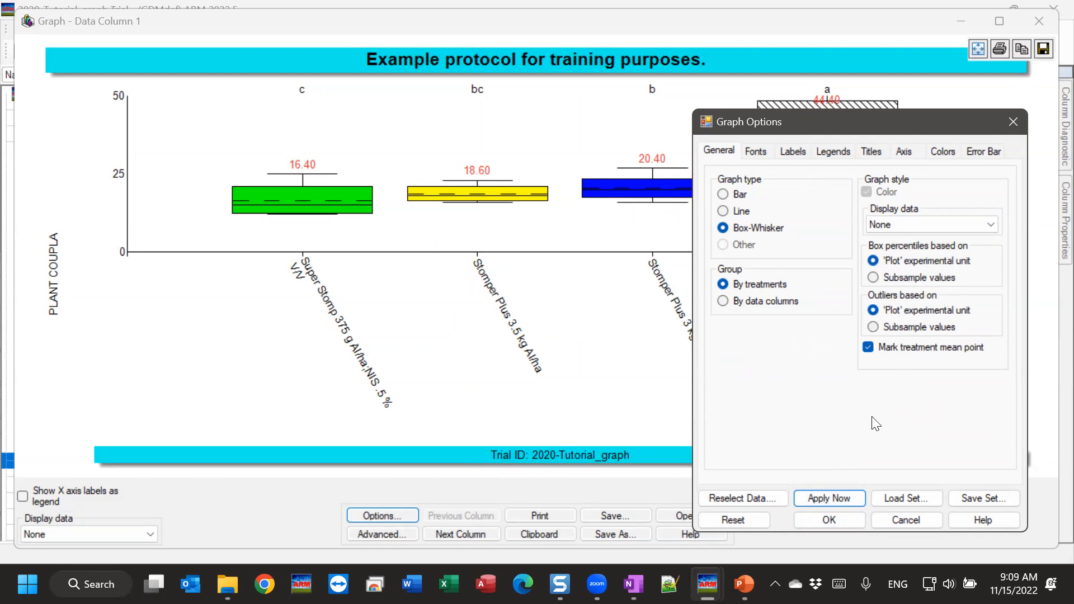
{"action": "left_click", "coordinate": [915, 346]}
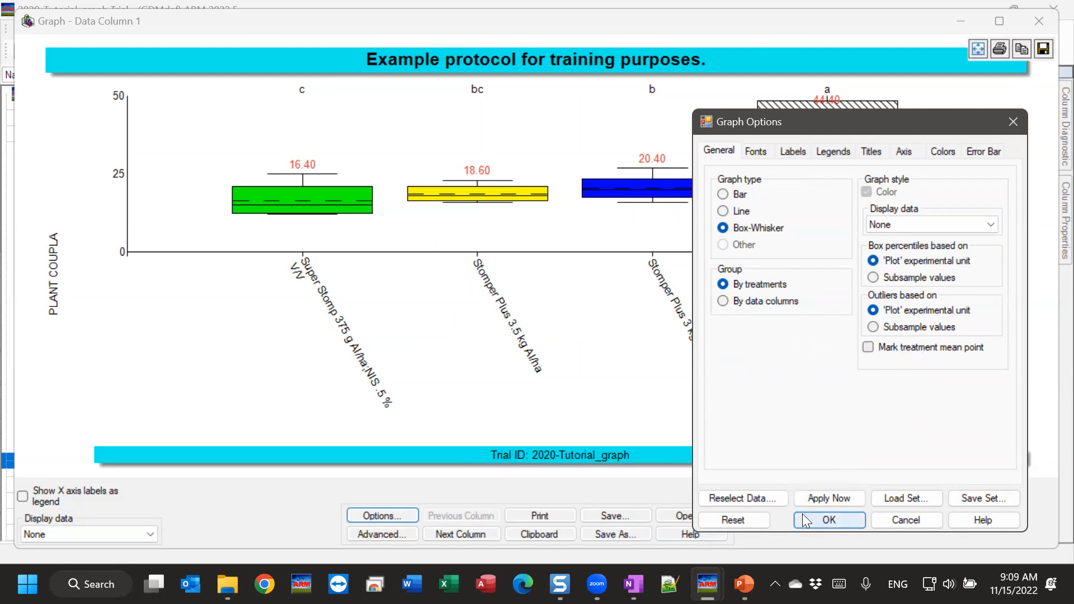
{"action": "left_click", "coordinate": [829, 500]}
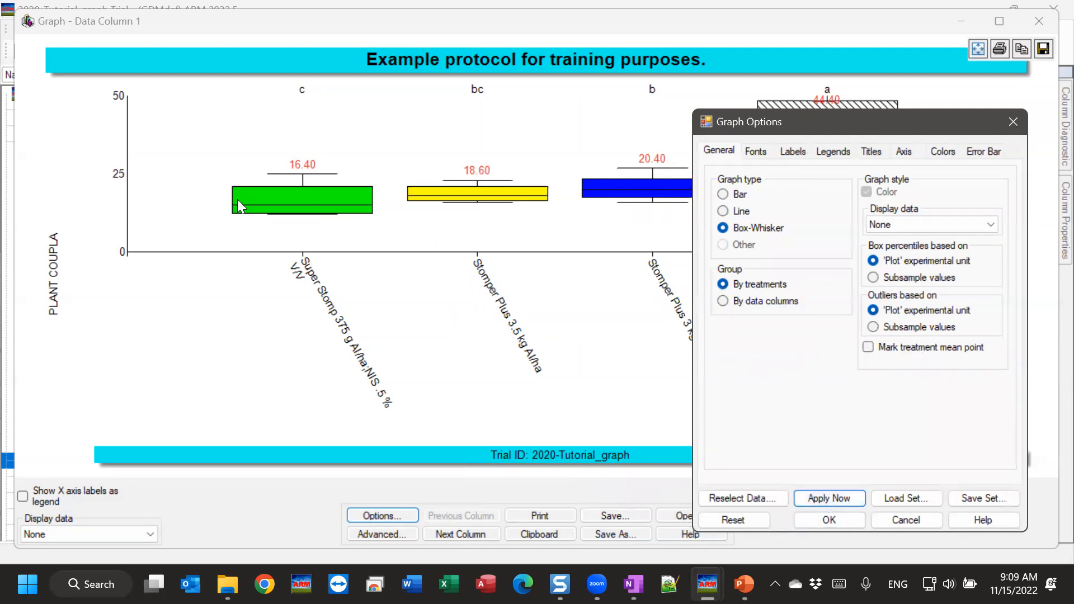
Mark the treatment mean point on the box-whisker graph, and change the graph type back to Bar, applying each change.
{"action": "left_click", "coordinate": [870, 348]}
{"action": "left_click", "coordinate": [849, 493]}
{"action": "left_click", "coordinate": [724, 194]}
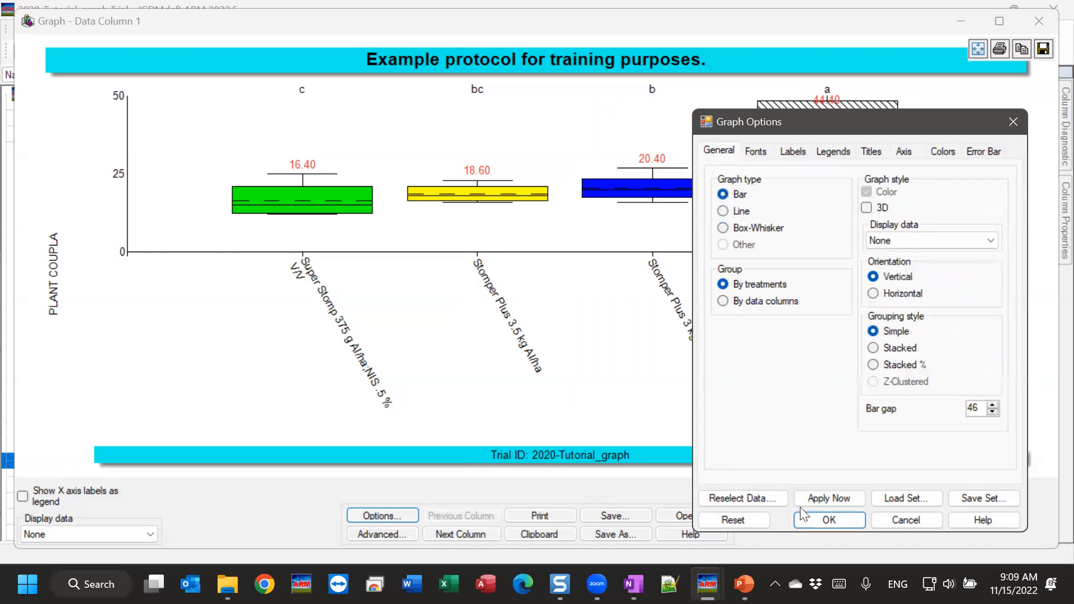
{"action": "left_click", "coordinate": [839, 499]}
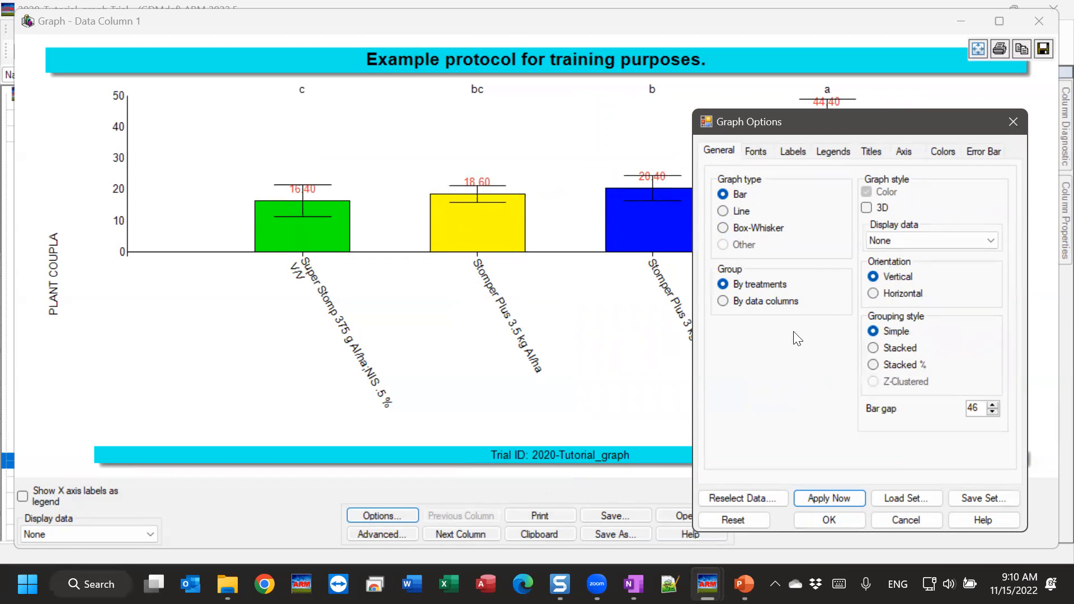
Set the graph title's font to Arial Rounded MT, Bold, size 20 and underlined, and apply it to the graph.
{"action": "left_click", "coordinate": [757, 153]}
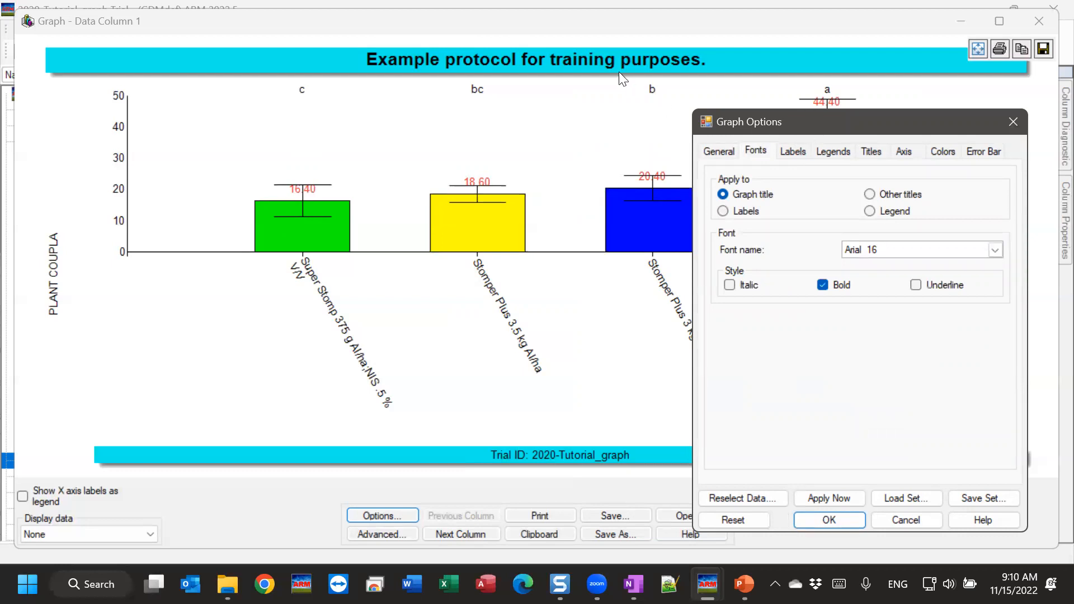
{"action": "left_click", "coordinate": [336, 68]}
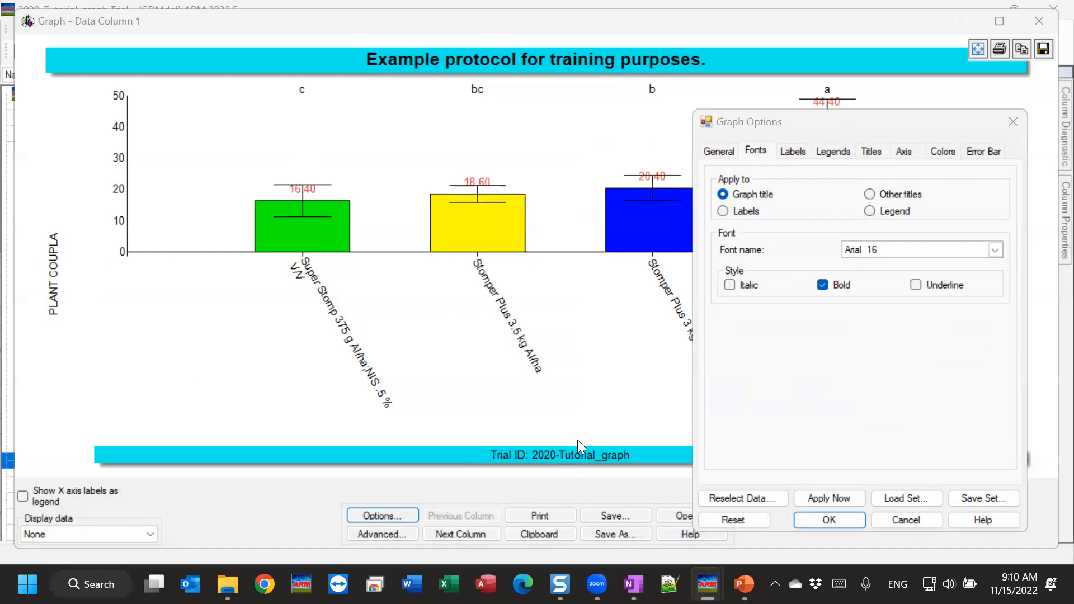
{"action": "left_click", "coordinate": [746, 197]}
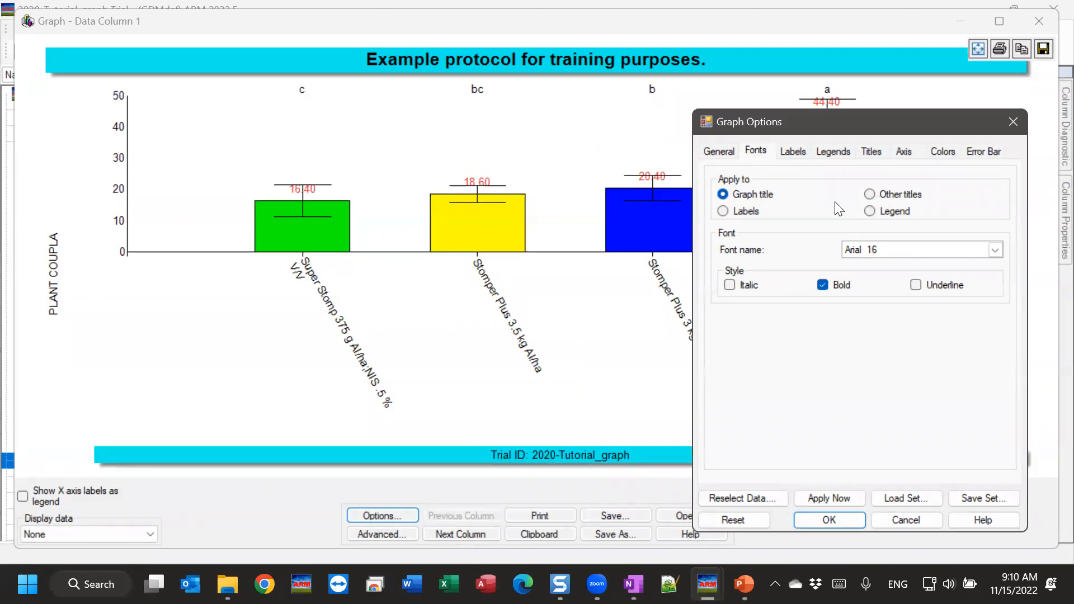
{"action": "left_click", "coordinate": [752, 210]}
{"action": "left_click", "coordinate": [749, 195]}
{"action": "left_click", "coordinate": [995, 249]}
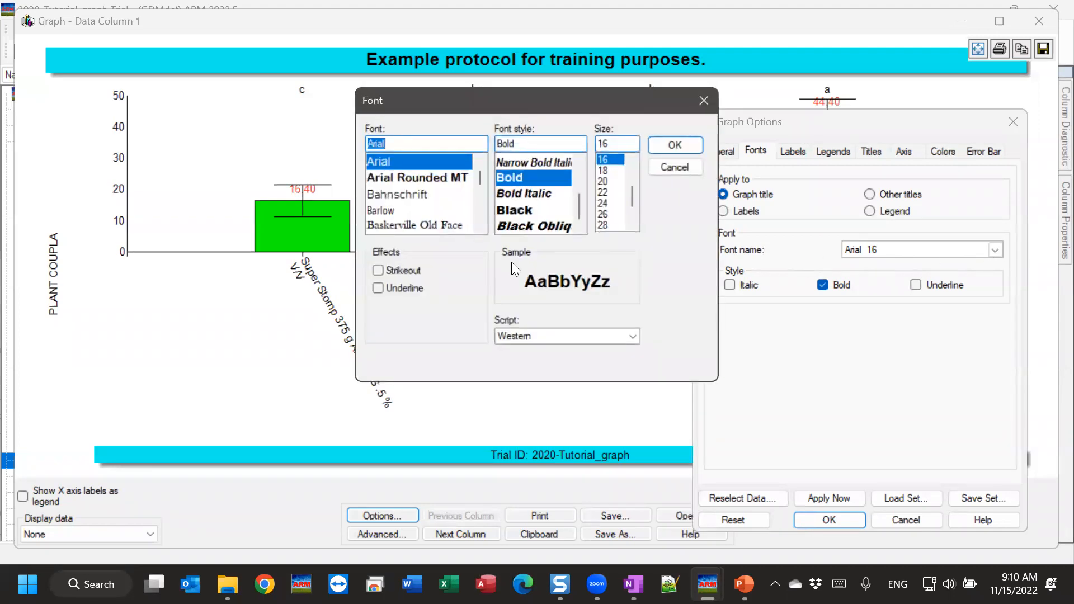
{"action": "left_click", "coordinate": [387, 178]}
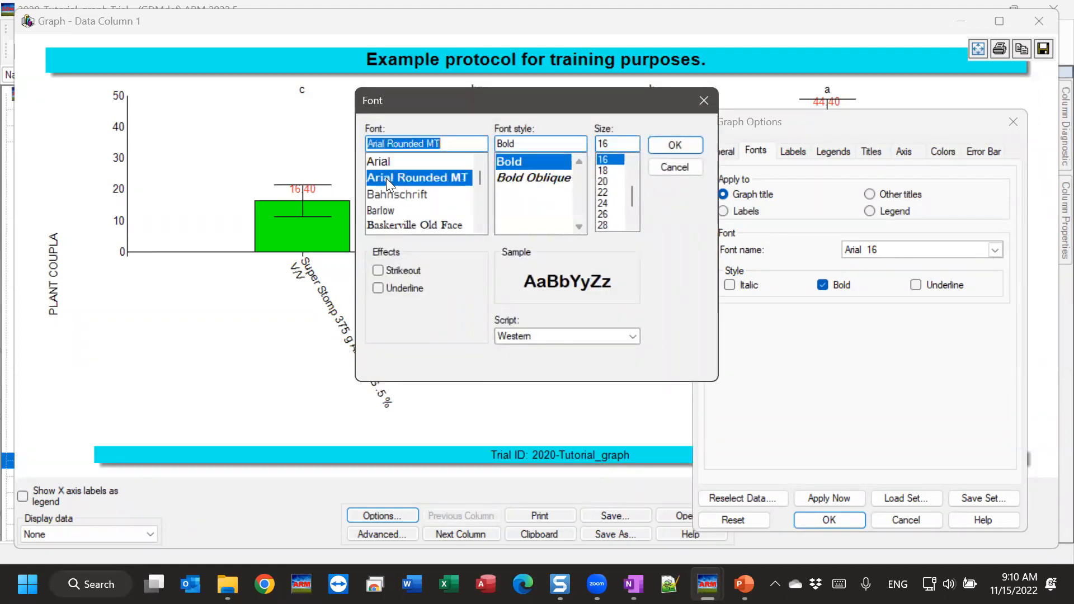
{"action": "left_click", "coordinate": [604, 180]}
{"action": "left_click", "coordinate": [384, 288]}
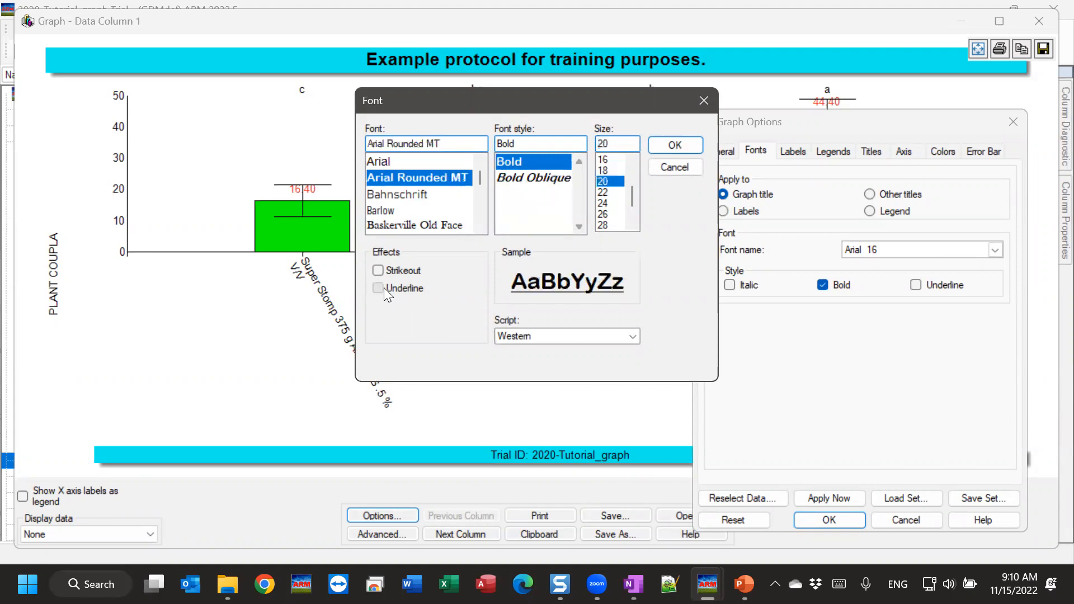
{"action": "left_click", "coordinate": [660, 144]}
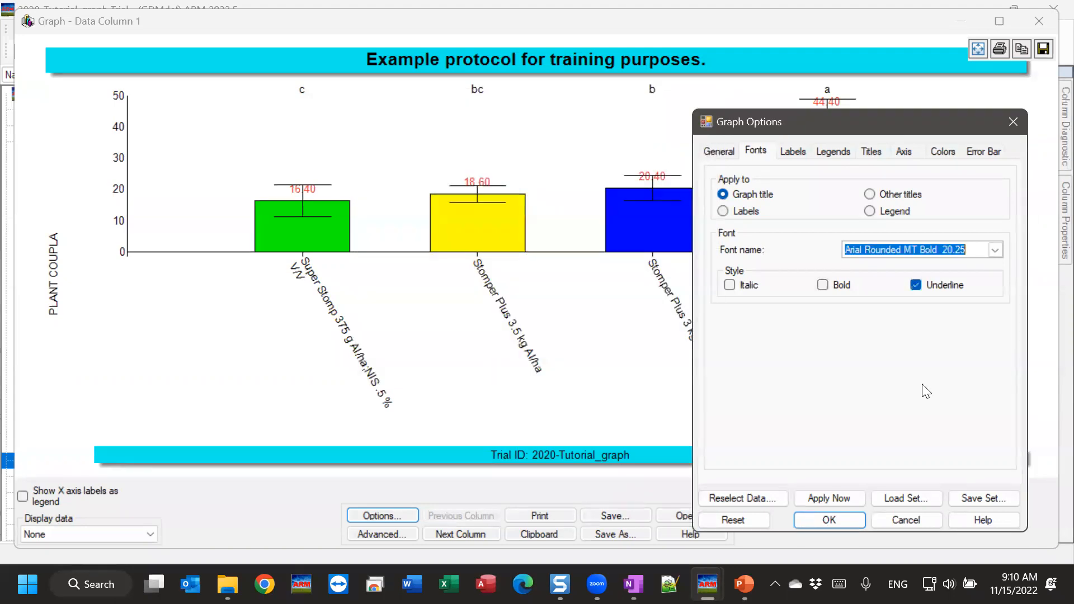
{"action": "left_click", "coordinate": [834, 498]}
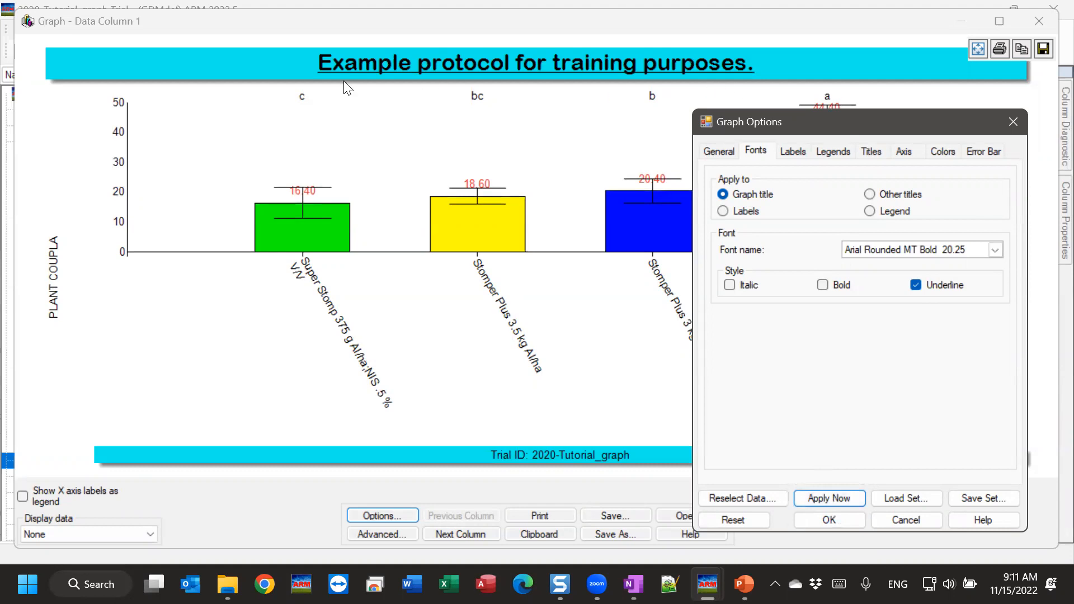
Set the font size of the other titles to 12 and apply it to the graph.
{"action": "left_click", "coordinate": [753, 210]}
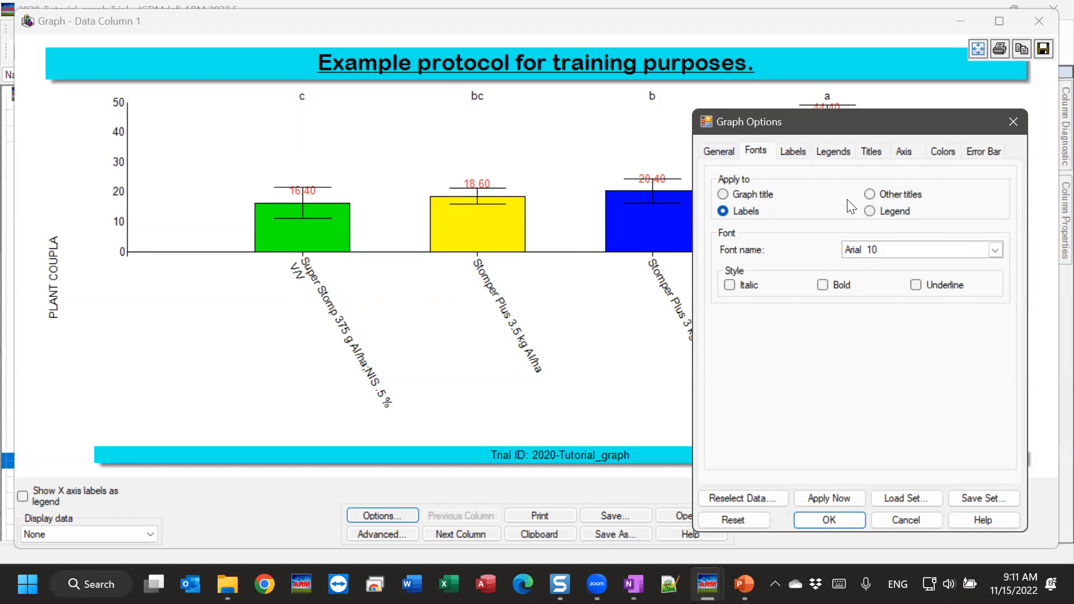
{"action": "left_click", "coordinate": [870, 199]}
{"action": "left_click", "coordinate": [1004, 254]}
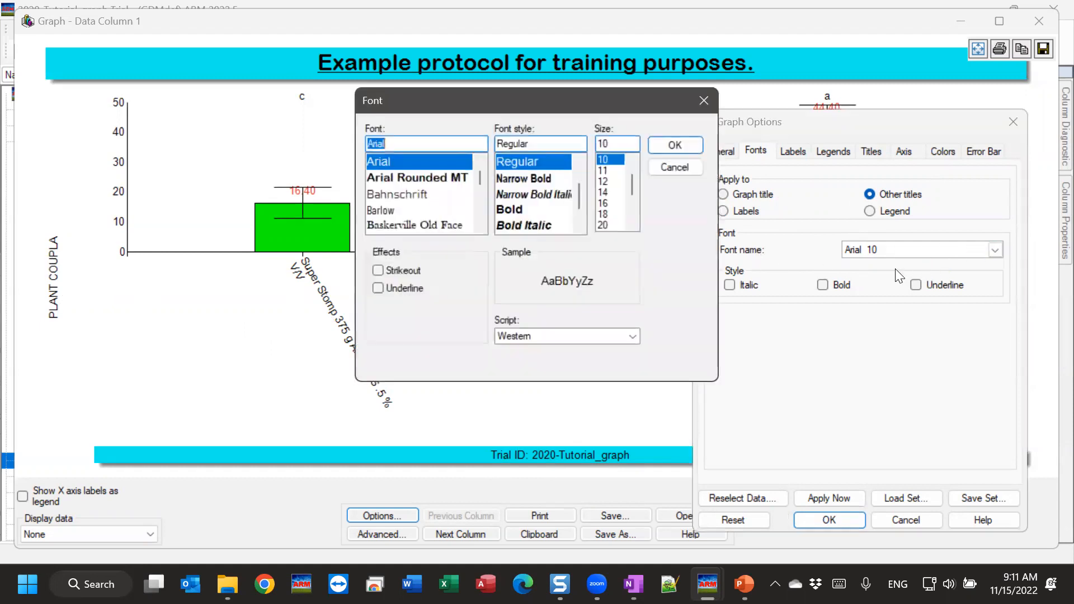
{"action": "left_click", "coordinate": [604, 183]}
{"action": "left_click", "coordinate": [666, 149]}
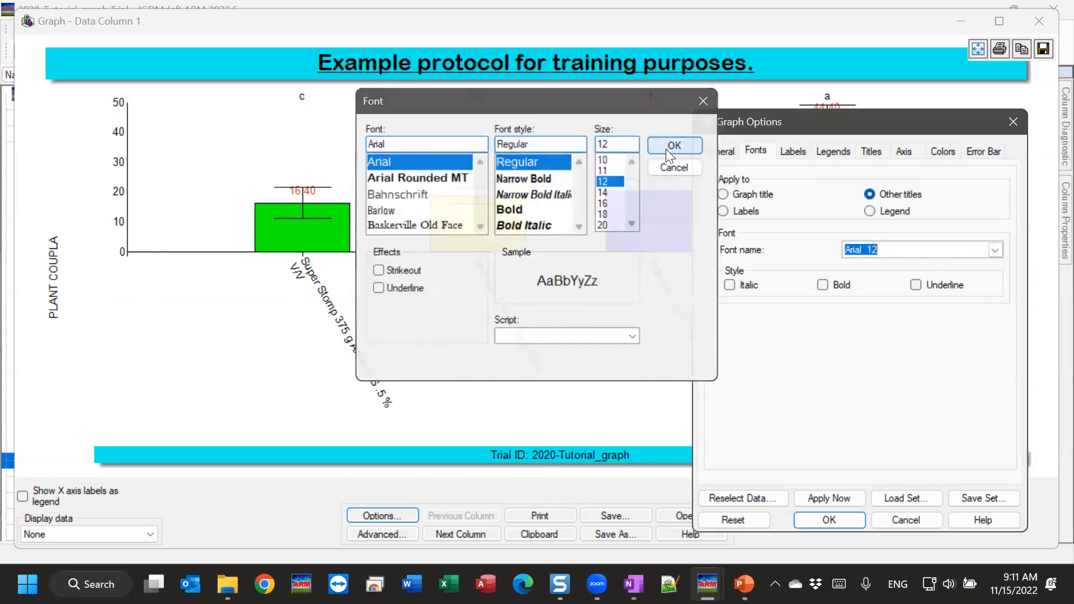
{"action": "left_click", "coordinate": [848, 504]}
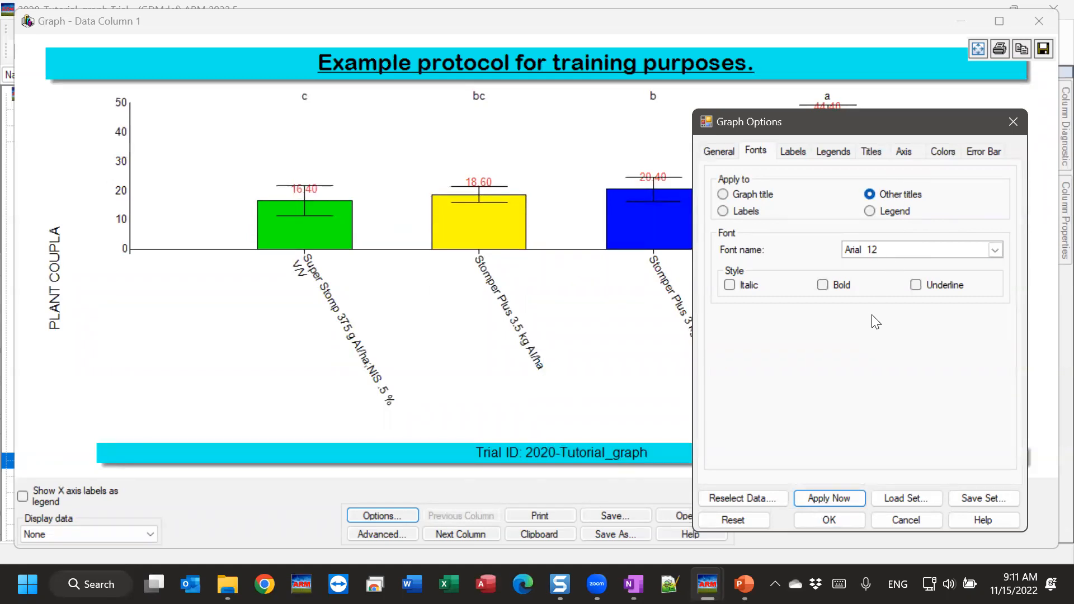
Try shortening treatment 4's X axis label to "Super Stomp 375 g AI/ha;NIS" in the graph options, and discard the change.
{"action": "left_click", "coordinate": [786, 151]}
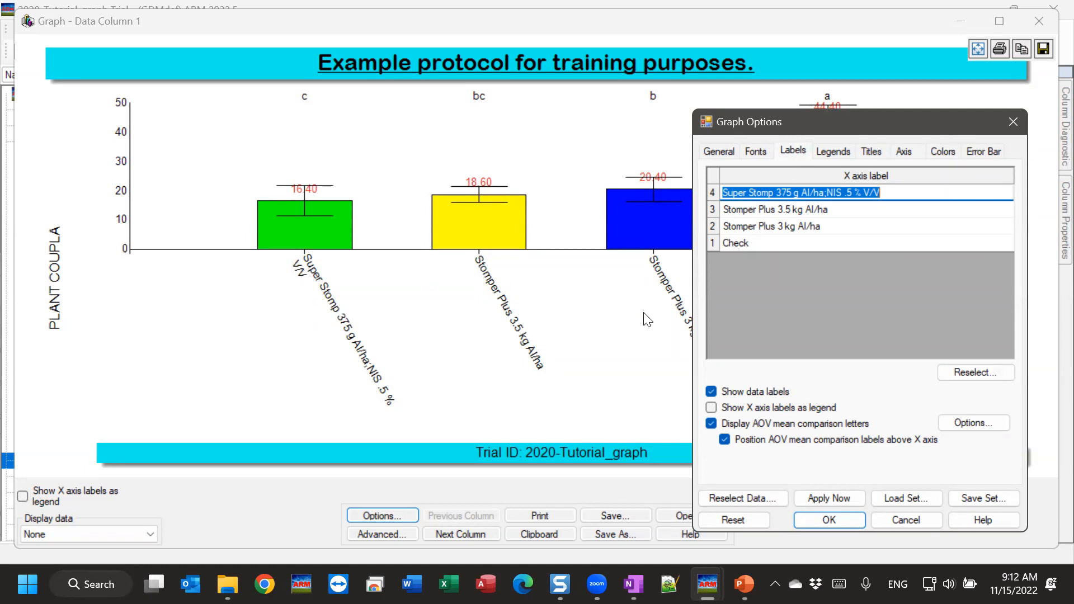
{"action": "left_click_drag", "start_coordinate": [743, 120], "coordinate": [786, 116]}
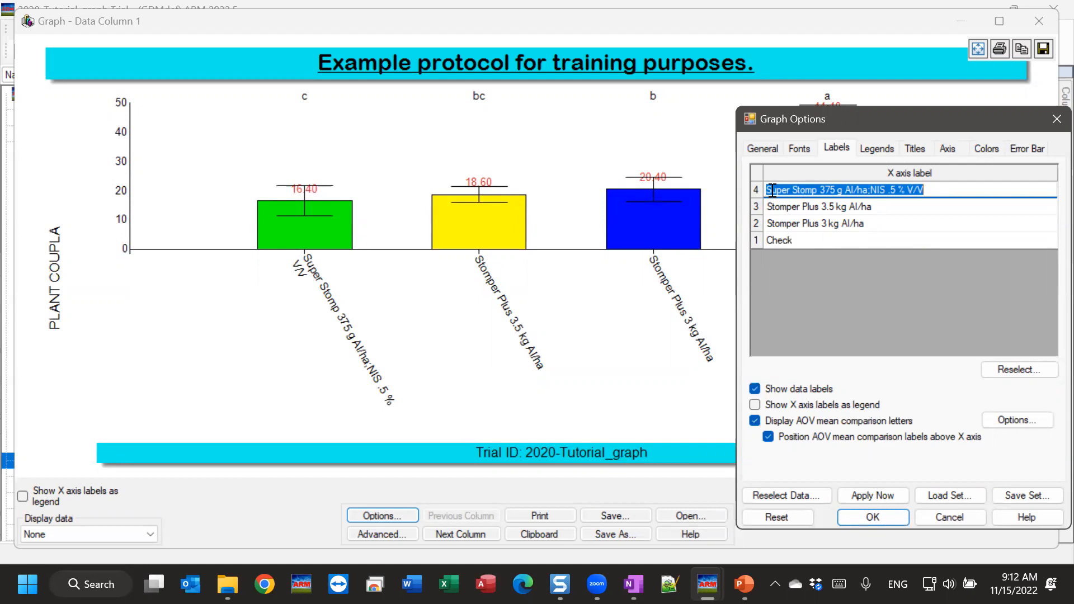
{"action": "left_click", "coordinate": [933, 190]}
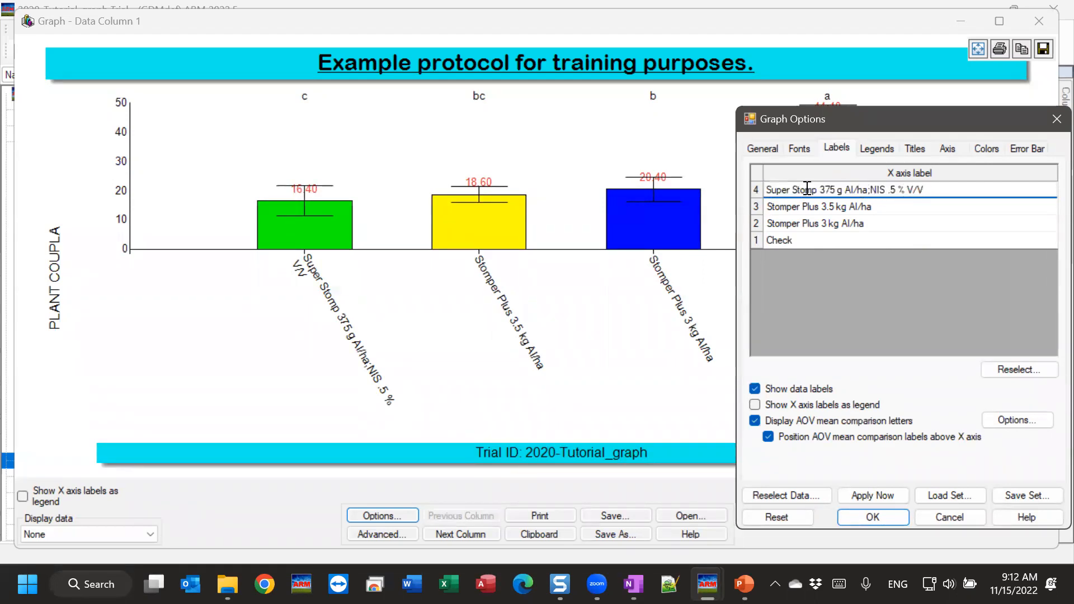
{"action": "double_click", "coordinate": [908, 190]}
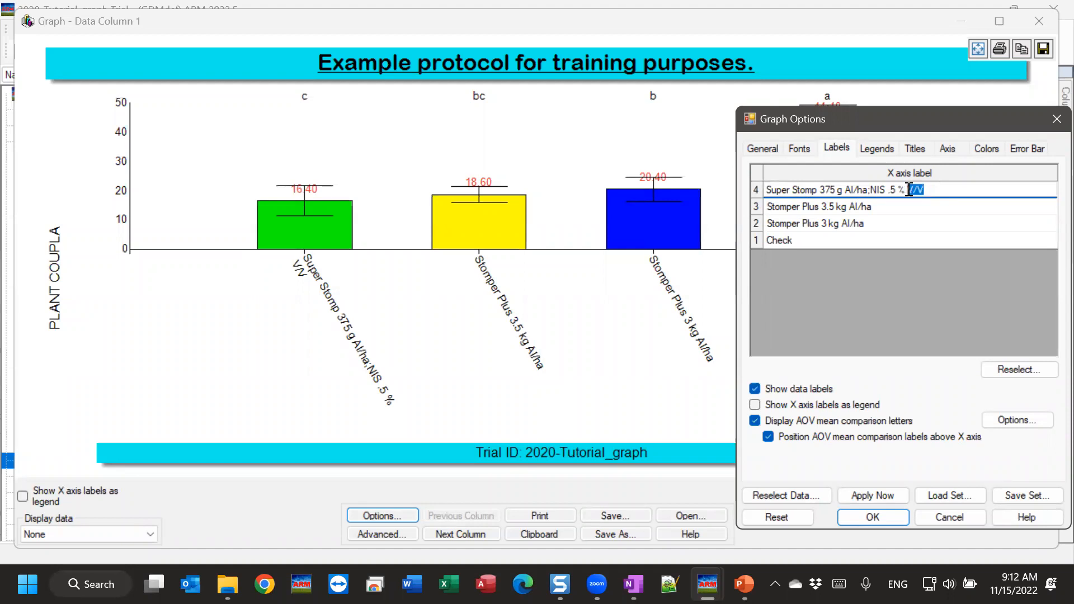
{"action": "key", "text": "Delete"}
{"action": "key", "text": "BackSpace"}
{"action": "key", "text": "BackSpace"}
{"action": "key", "text": "BackSpace"}
{"action": "key", "text": "BackSpace"}
{"action": "key", "text": "BackSpace"}
{"action": "left_click", "coordinate": [875, 206]}
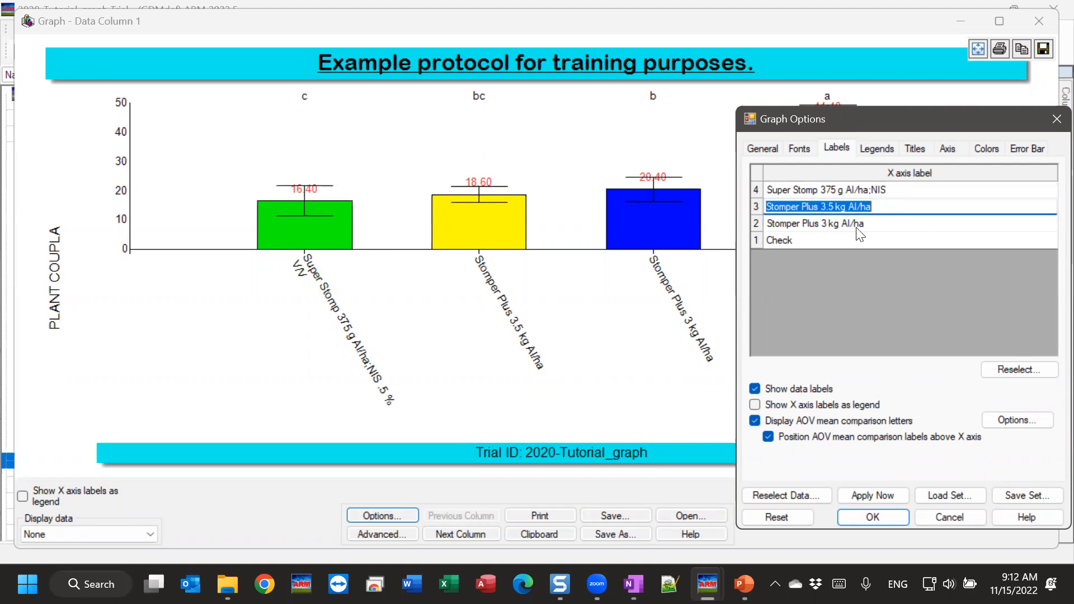
{"action": "left_click", "coordinate": [814, 189]}
{"action": "left_click", "coordinate": [804, 214]}
{"action": "left_click", "coordinate": [798, 224]}
{"action": "left_click", "coordinate": [794, 239]}
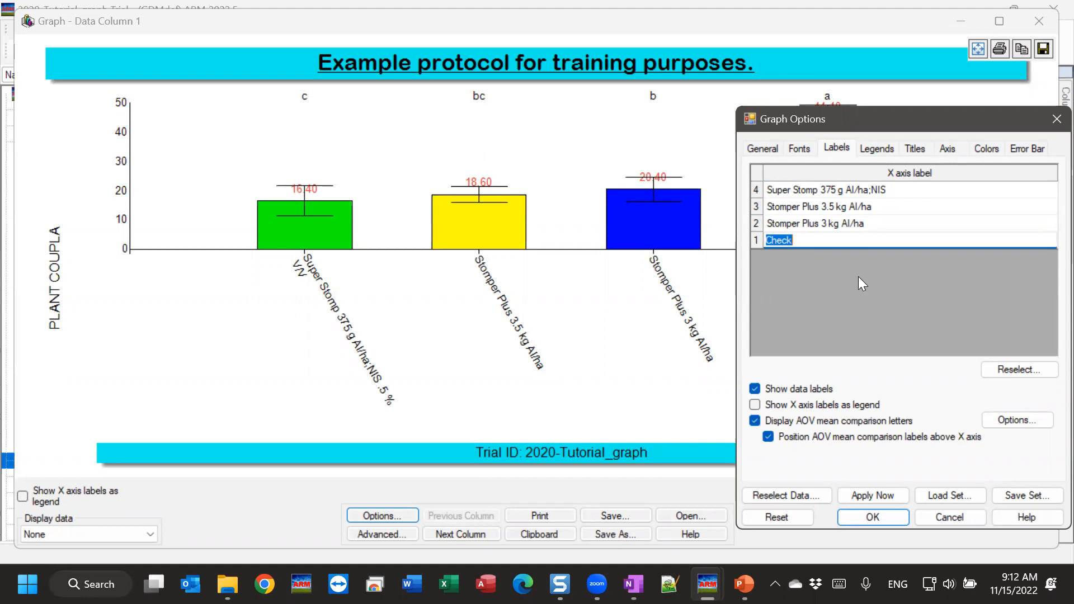
{"action": "left_click", "coordinate": [949, 518]}
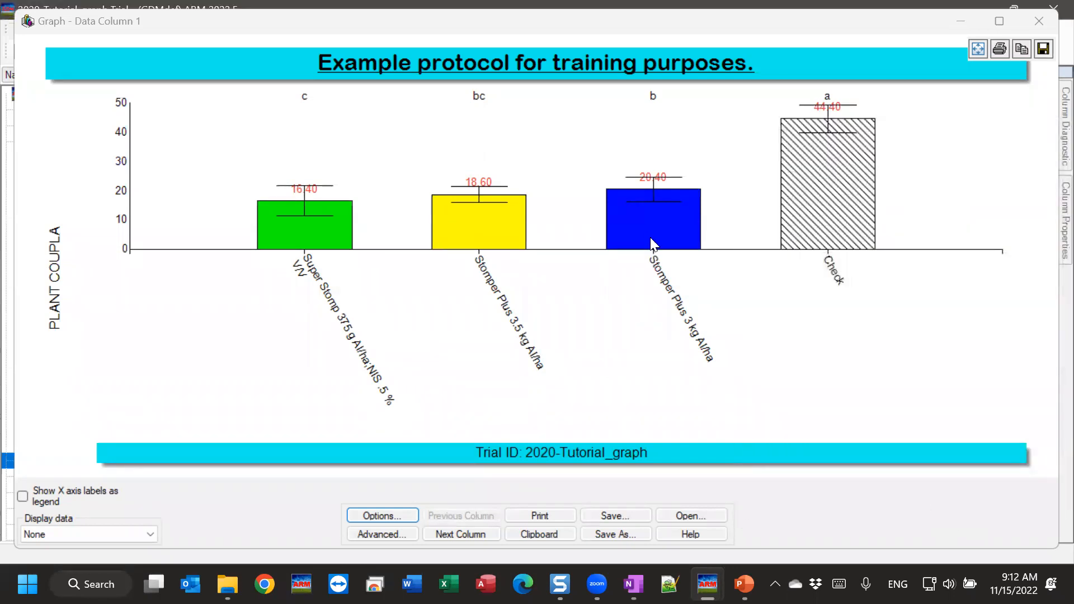
Close the graph, open the trial map and widen its treatment description list.
{"action": "left_click", "coordinate": [1040, 21]}
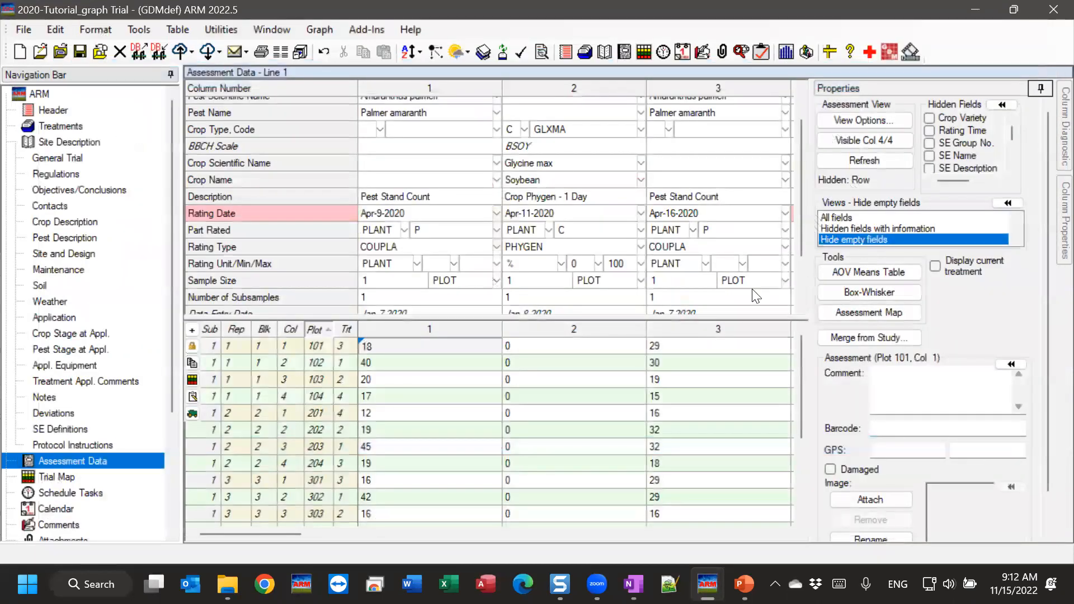
{"action": "left_click", "coordinate": [43, 479]}
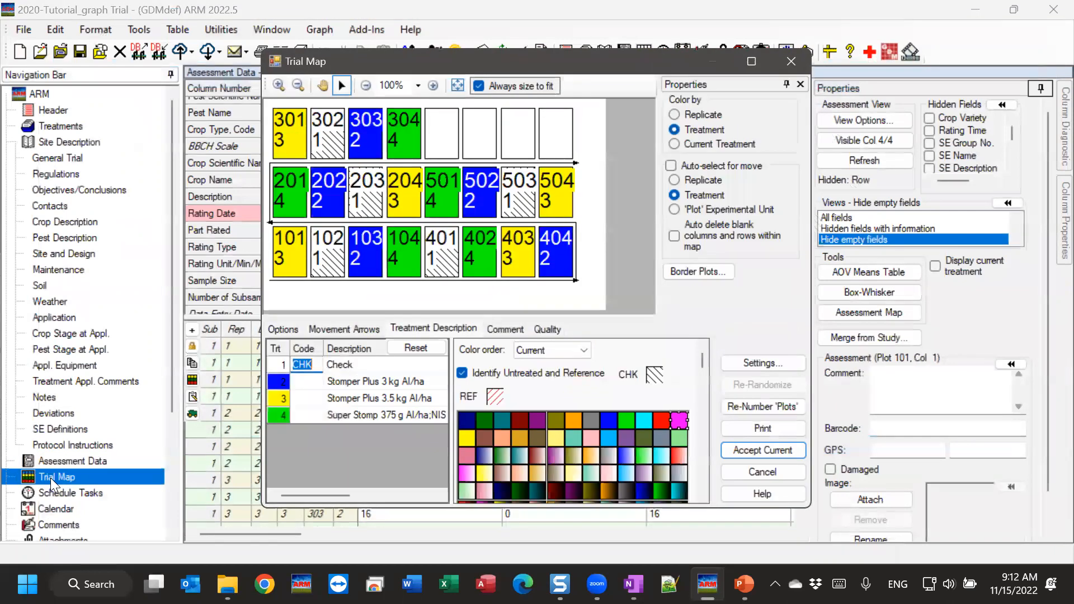
{"action": "left_click_drag", "start_coordinate": [454, 421], "coordinate": [524, 424]}
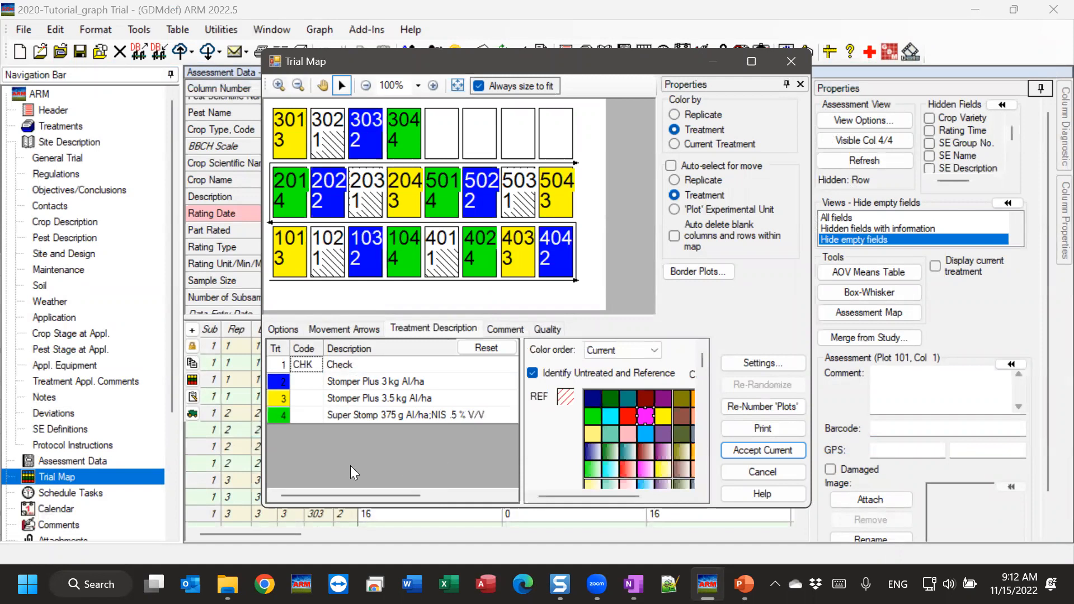
{"action": "left_click", "coordinate": [405, 326]}
Try shortening treatment 4's description in the trial map to "Super Stomp 375 g AI/ha;NIS".
{"action": "left_click", "coordinate": [358, 387]}
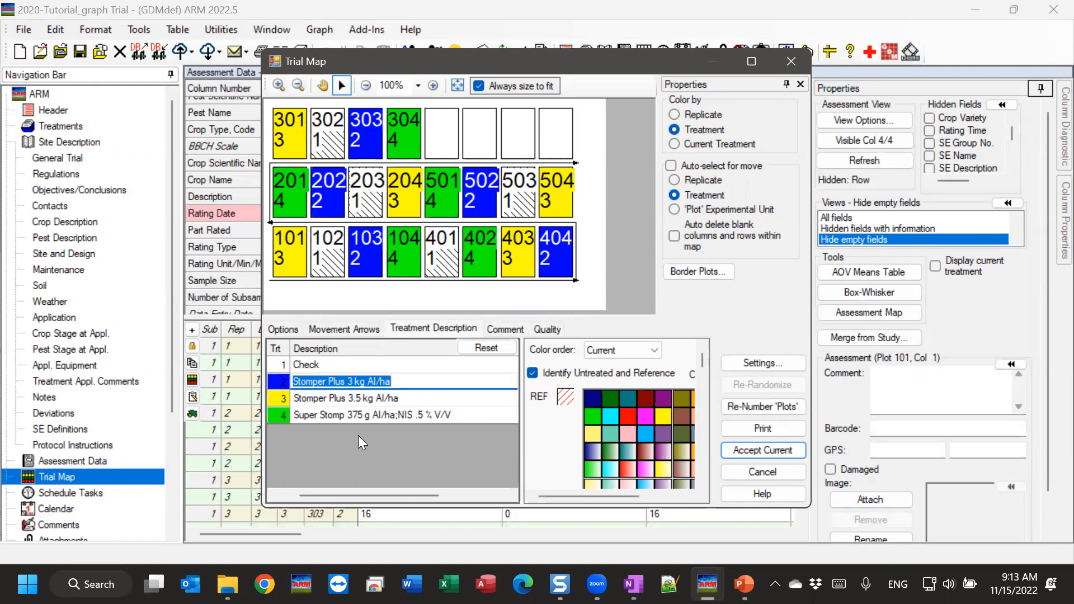
{"action": "left_click", "coordinate": [396, 382]}
{"action": "left_click", "coordinate": [481, 415]}
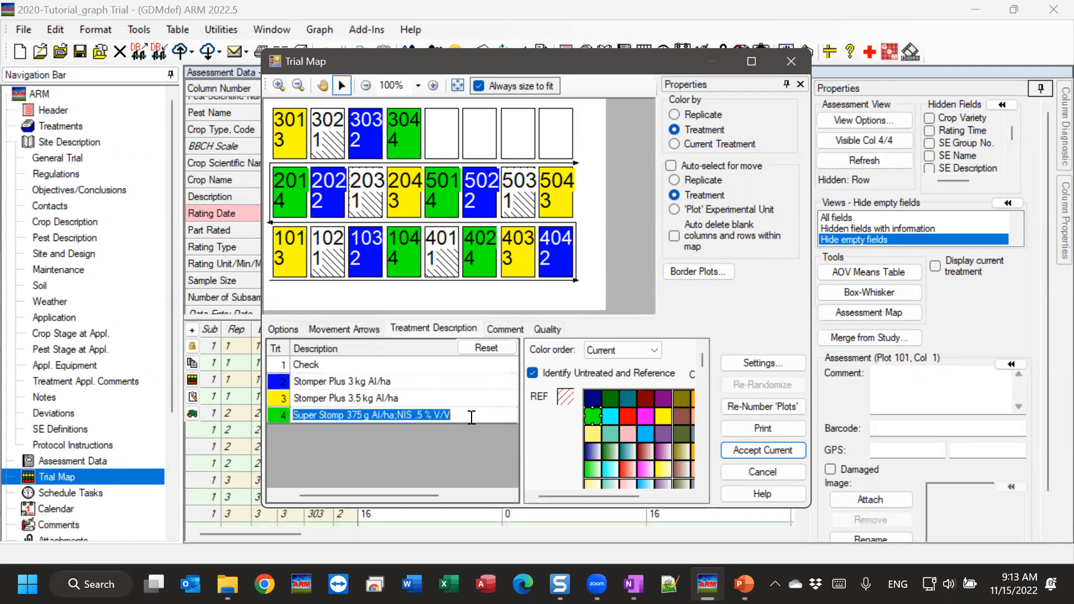
{"action": "left_click", "coordinate": [472, 416]}
{"action": "key", "text": "BackSpace"}
{"action": "key", "text": "BackSpace"}
{"action": "key", "text": "BackSpace"}
{"action": "key", "text": "BackSpace"}
{"action": "key", "text": "BackSpace"}
{"action": "key", "text": "BackSpace"}
{"action": "key", "text": "BackSpace"}
{"action": "key", "text": "BackSpace"}
{"action": "key", "text": "BackSpace"}
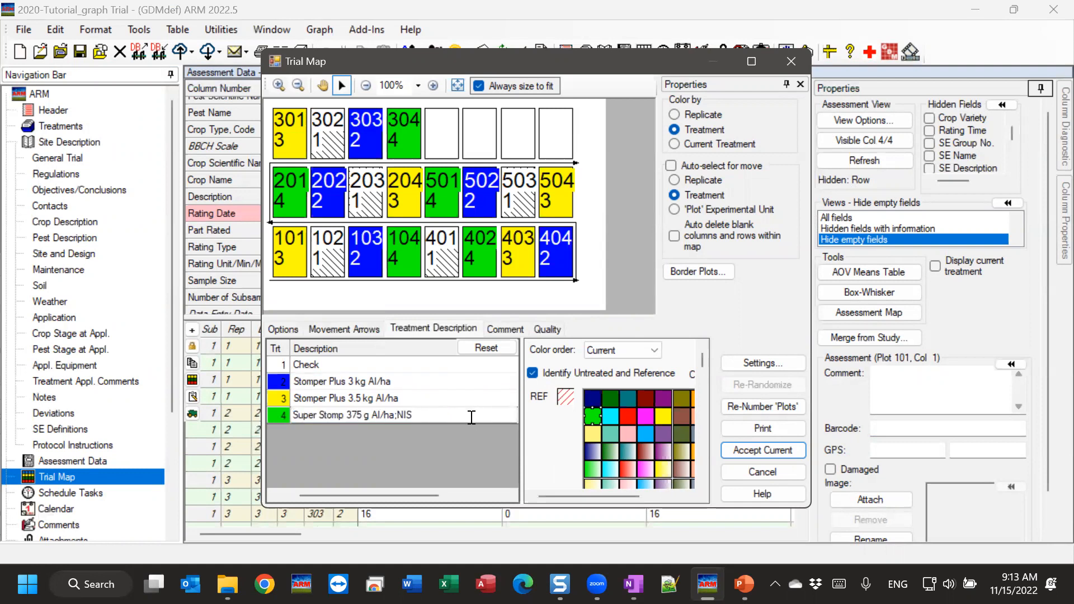
Examine the treatment fields available for resetting the description labels, and leave the trial map without accepting changes.
{"action": "left_click", "coordinate": [478, 348]}
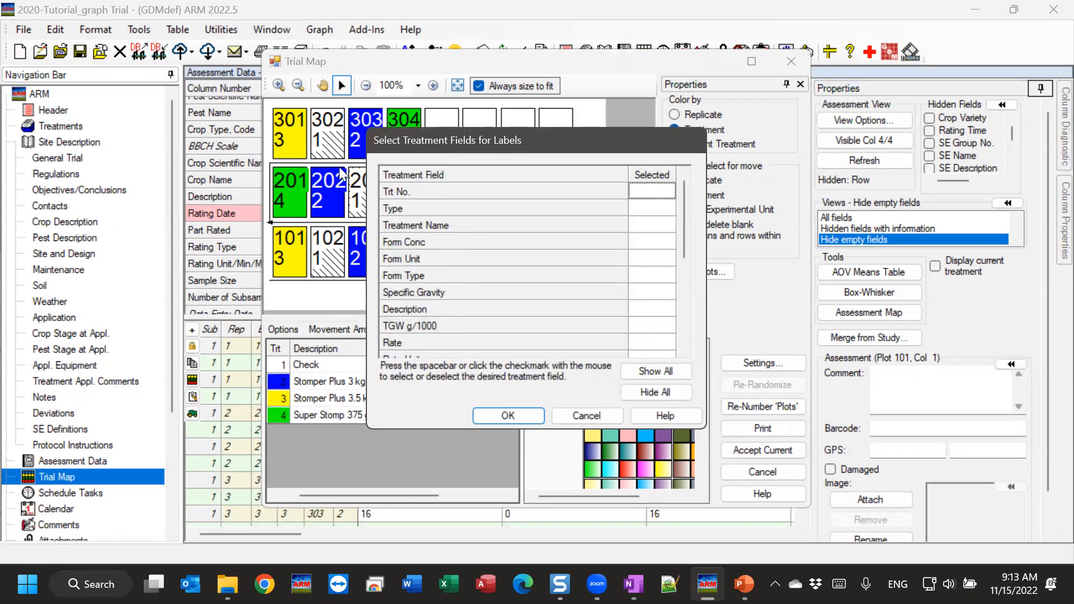
{"action": "left_click_drag", "start_coordinate": [428, 138], "coordinate": [538, 141]}
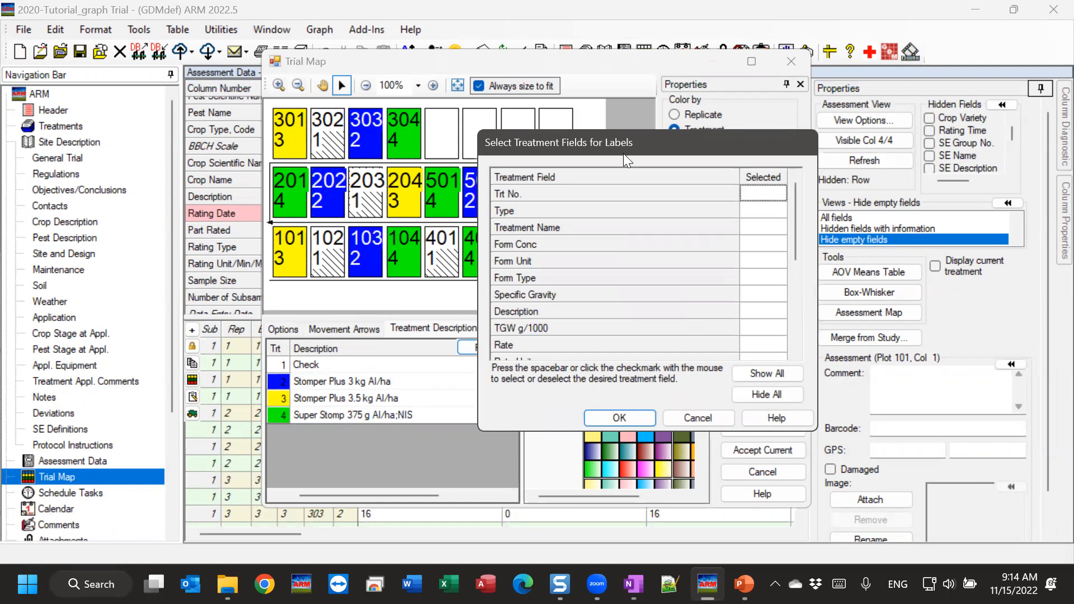
{"action": "left_click_drag", "start_coordinate": [615, 147], "coordinate": [573, 147]}
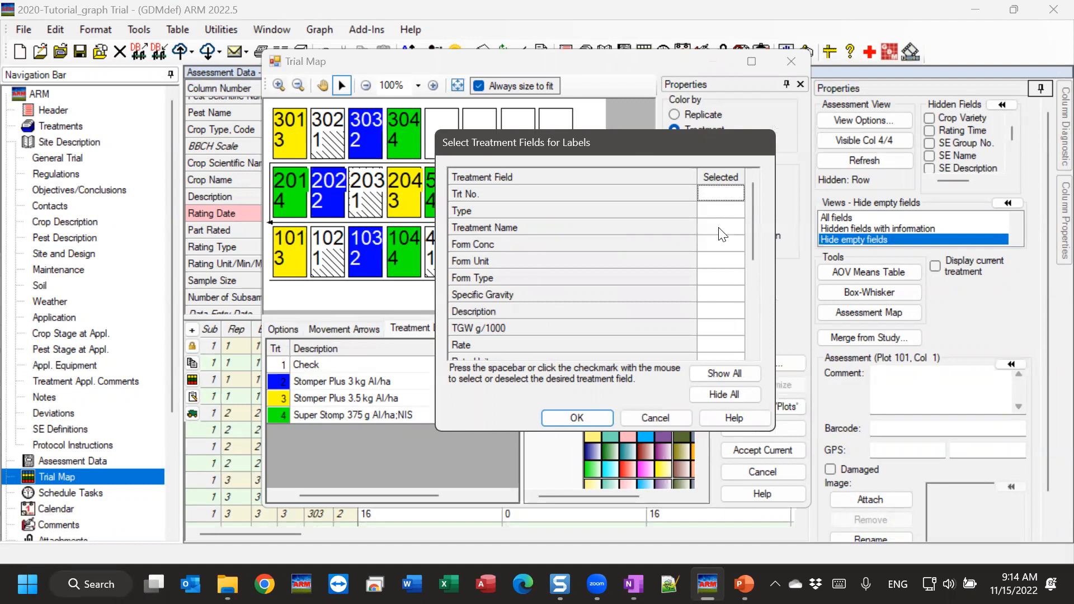
{"action": "mouse_move", "coordinate": [754, 214]}
{"action": "left_mouse_down"}
{"action": "mouse_move", "coordinate": [755, 318]}
{"action": "mouse_move", "coordinate": [753, 212]}
{"action": "left_mouse_up"}
{"action": "left_click_drag", "start_coordinate": [754, 224], "coordinate": [746, 194]}
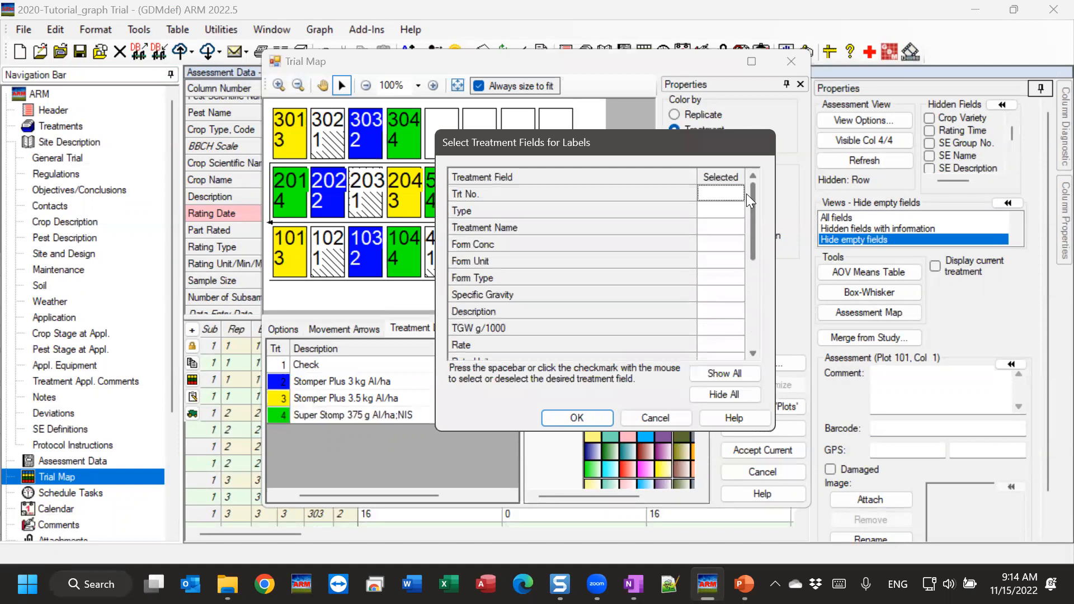
{"action": "left_click", "coordinate": [657, 418]}
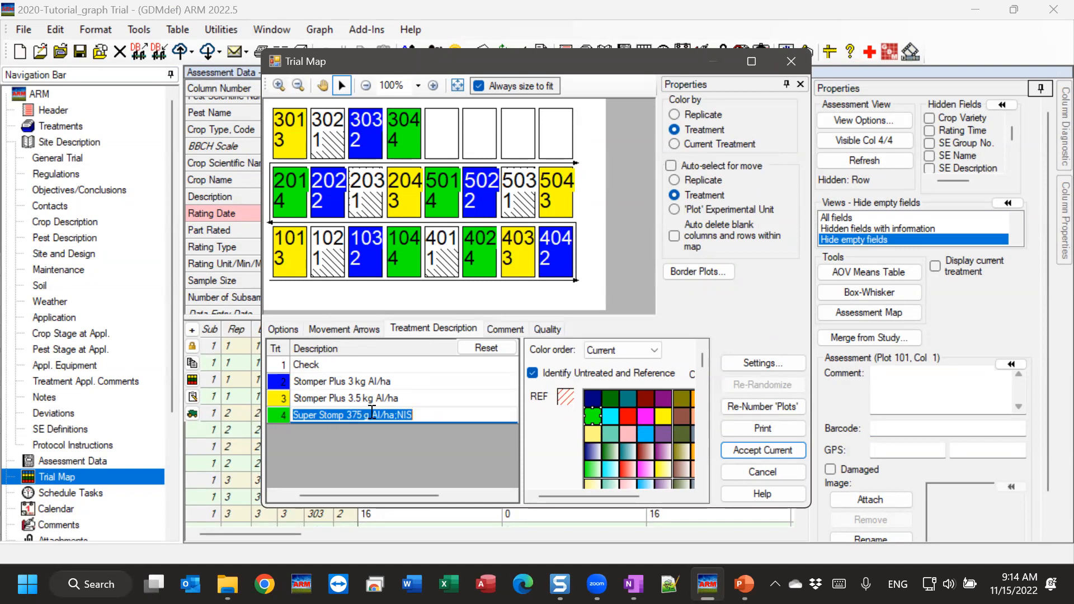
{"action": "left_click", "coordinate": [781, 472]}
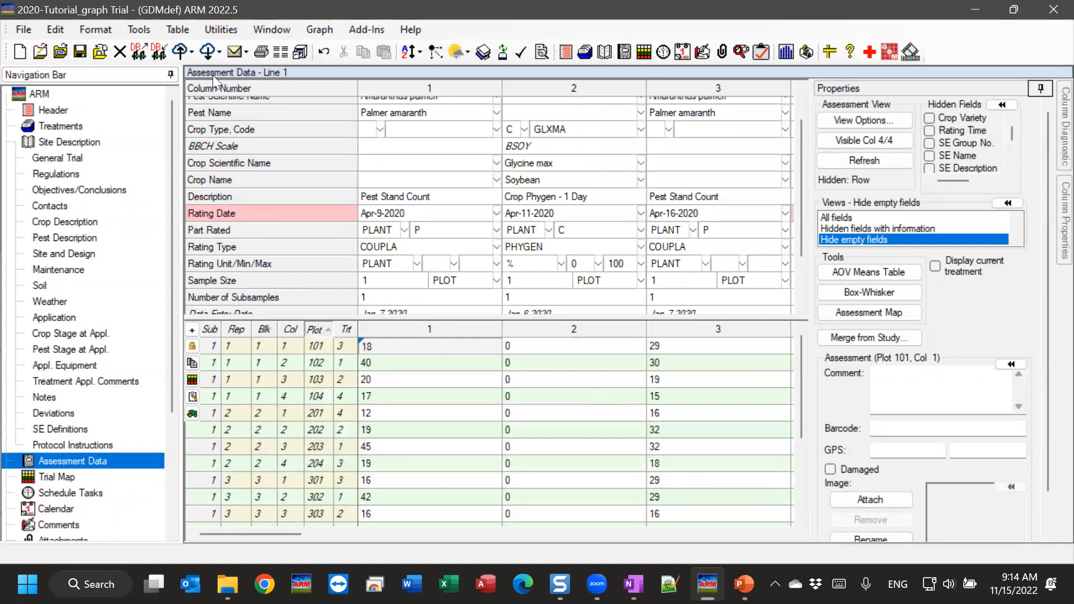
{"action": "left_click", "coordinate": [320, 29]}
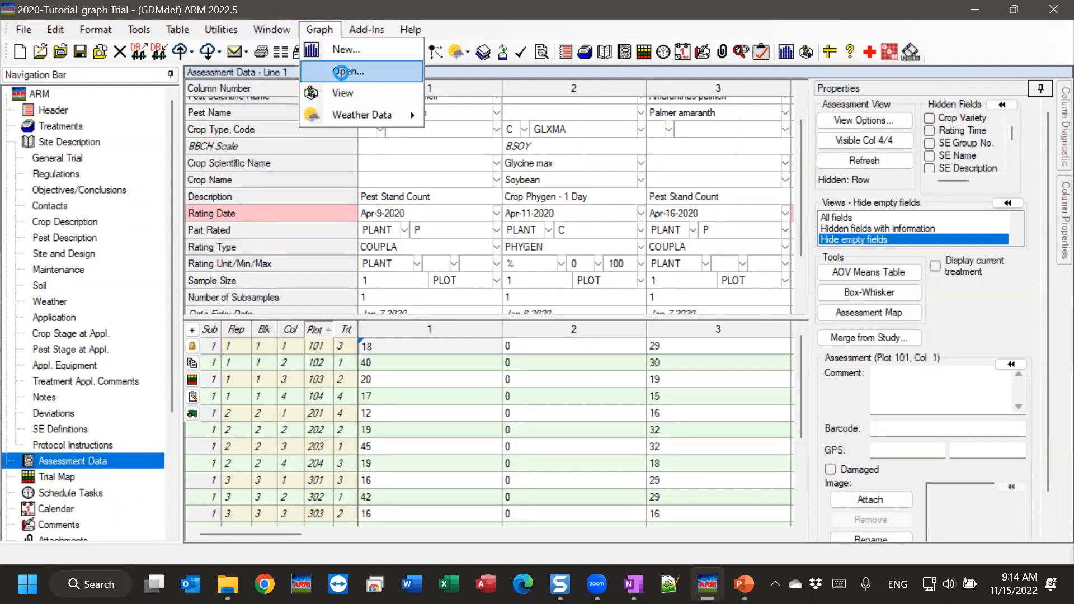
{"action": "left_click", "coordinate": [342, 72]}
{"action": "left_click", "coordinate": [966, 535]}
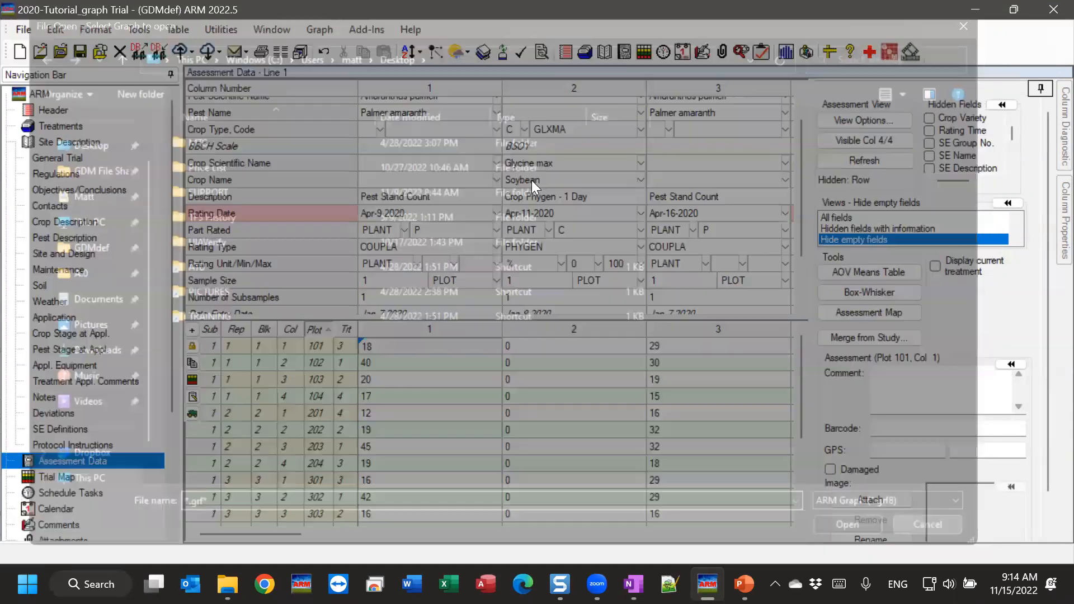
Reopen the graph for the first assessment data column and bring up its X axis label options.
{"action": "left_click", "coordinate": [322, 29]}
{"action": "left_click", "coordinate": [330, 94]}
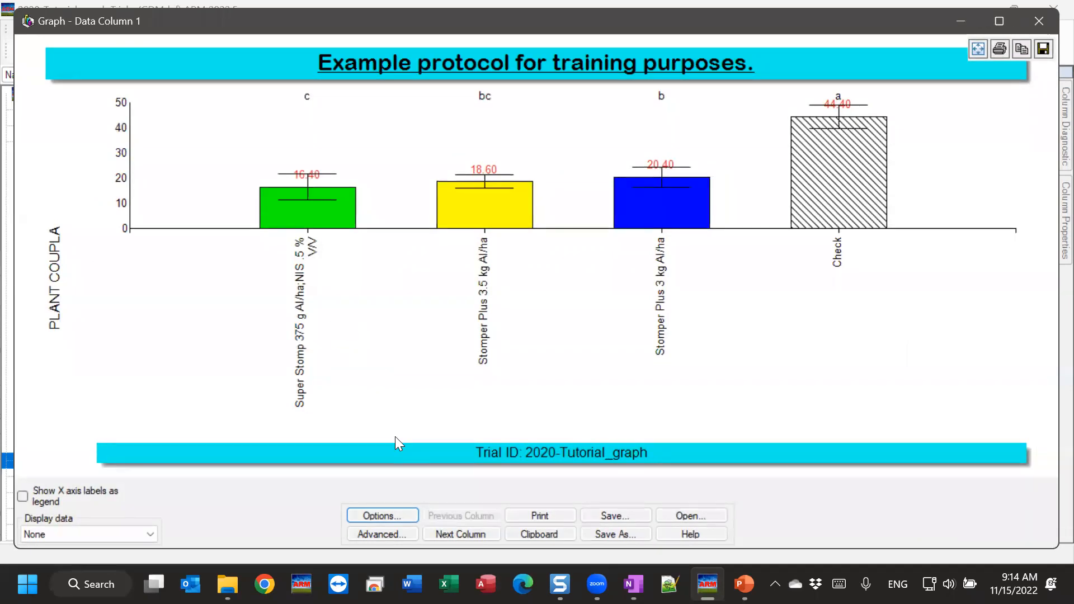
{"action": "left_click", "coordinate": [370, 517]}
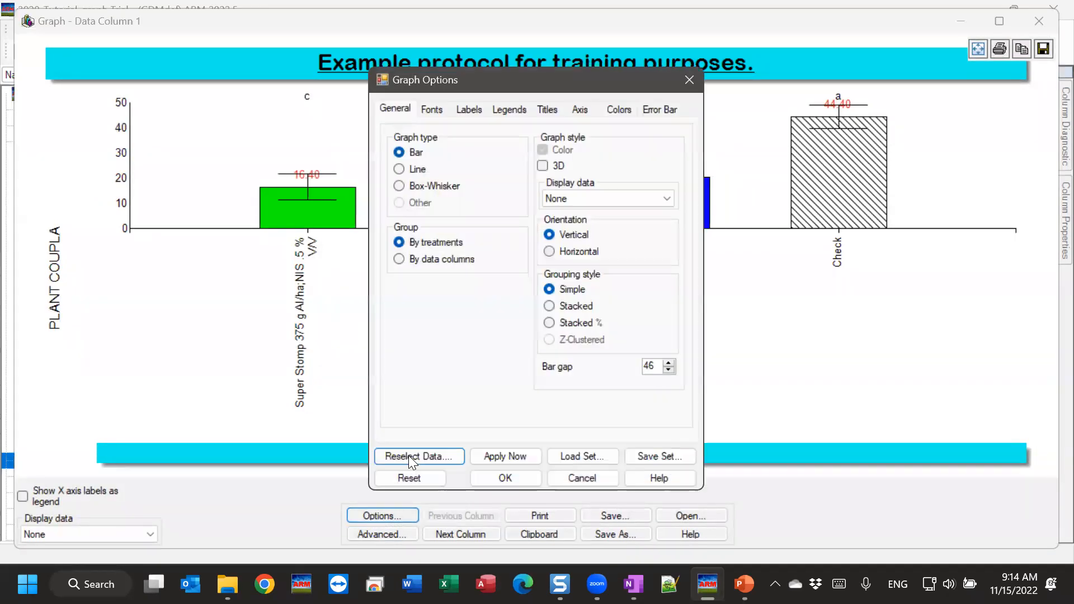
{"action": "left_click", "coordinate": [472, 109]}
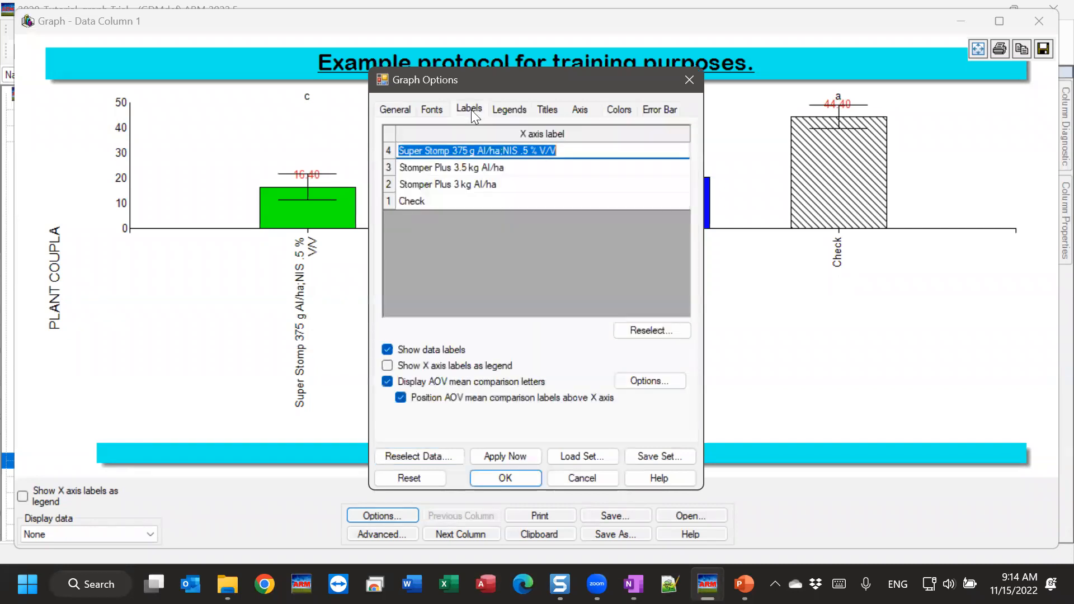
Look at the treatment fields available for rebuilding the X axis labels, and leave without selecting any.
{"action": "left_click", "coordinate": [485, 185]}
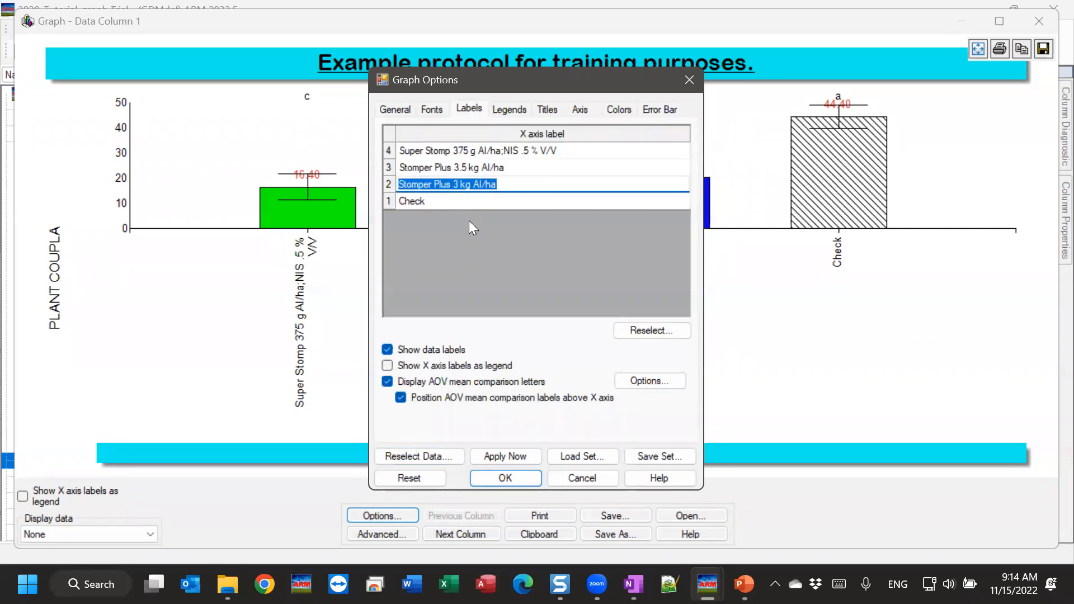
{"action": "left_click", "coordinate": [641, 330]}
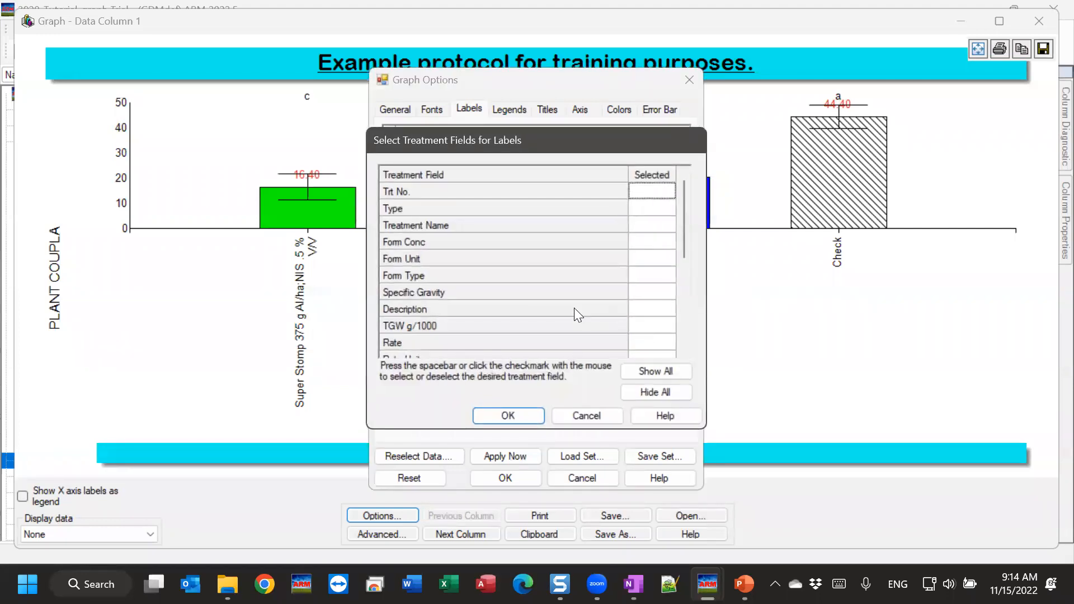
{"action": "left_click", "coordinate": [592, 417]}
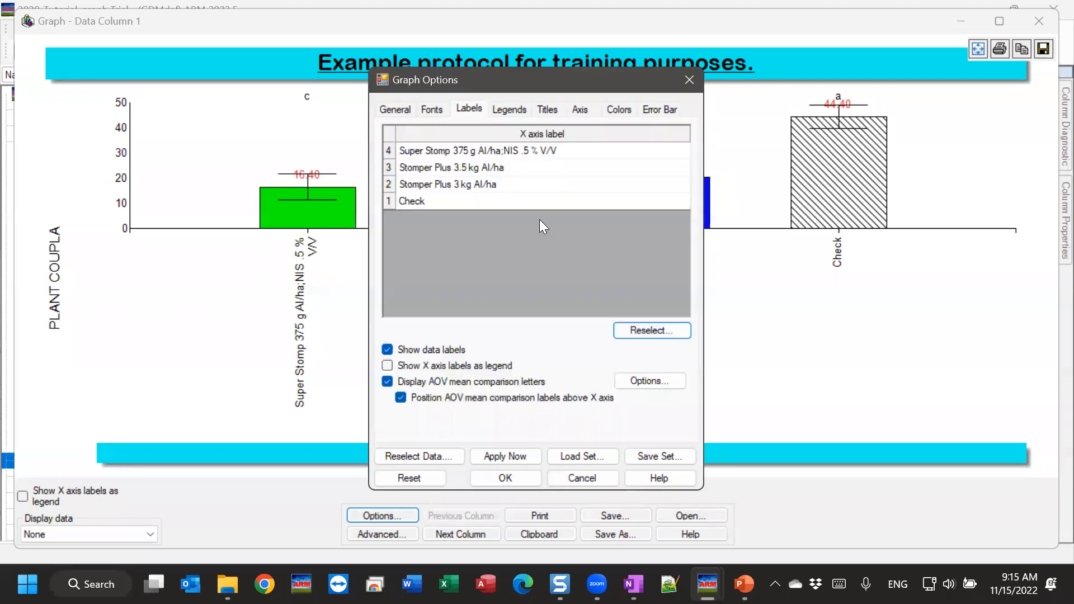
Shorten the X axis labels of treatments 2 and 3 to "Stomper Plus 3 kg/ha" and "Stomper Plus 3.5 kg/ha".
{"action": "left_click", "coordinate": [478, 192]}
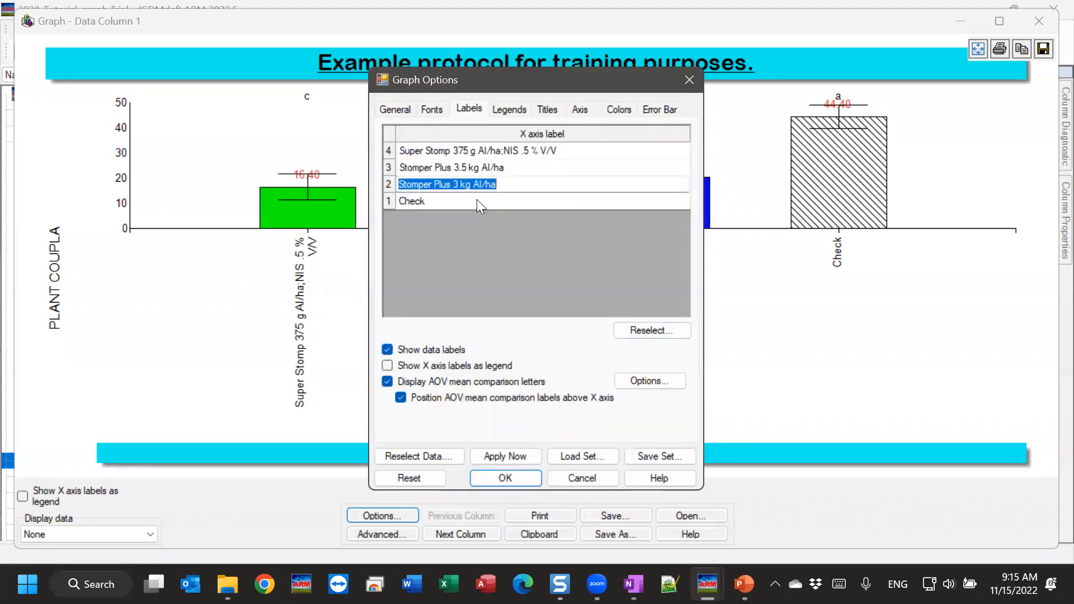
{"action": "left_click", "coordinate": [511, 184]}
{"action": "mouse_move", "coordinate": [472, 185]}
{"action": "left_mouse_down"}
{"action": "mouse_move", "coordinate": [494, 185]}
{"action": "mouse_move", "coordinate": [482, 185]}
{"action": "left_mouse_up"}
{"action": "key", "text": "BackSpace"}
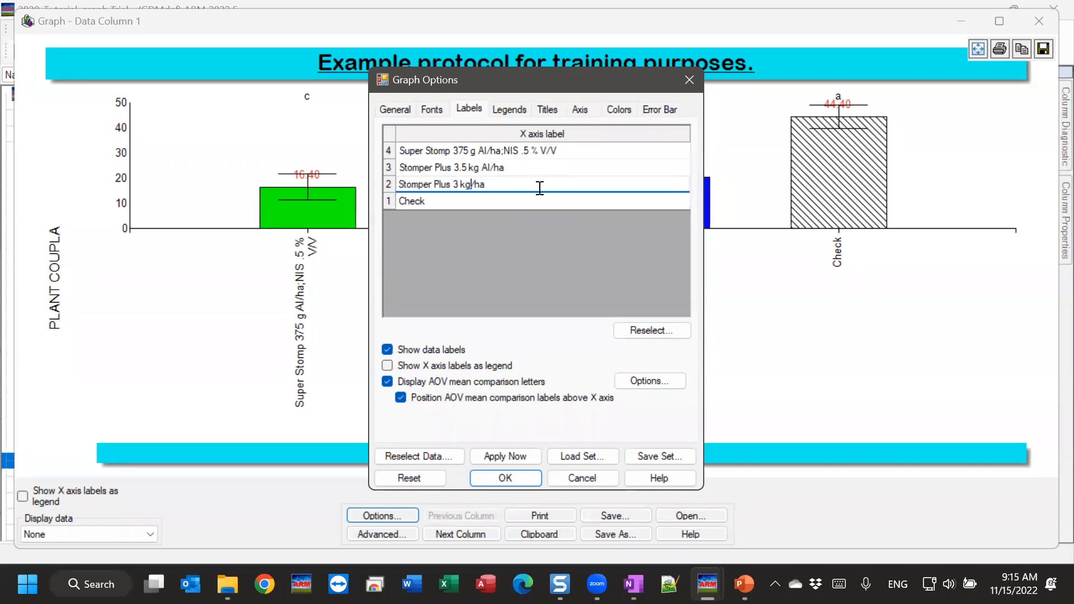
{"action": "left_click", "coordinate": [491, 167]}
{"action": "left_click", "coordinate": [488, 168]}
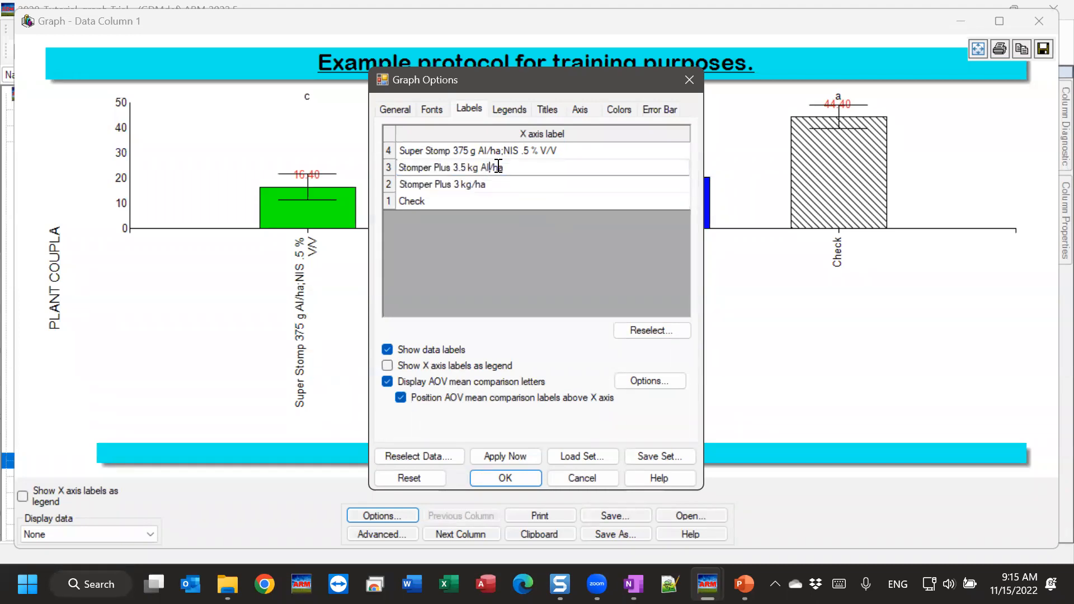
{"action": "key", "text": "BackSpace"}
{"action": "key", "text": "BackSpace"}
Shorten treatment 4's X axis label to "Super Stomp 375 g AI/ha".
{"action": "left_click", "coordinate": [526, 150]}
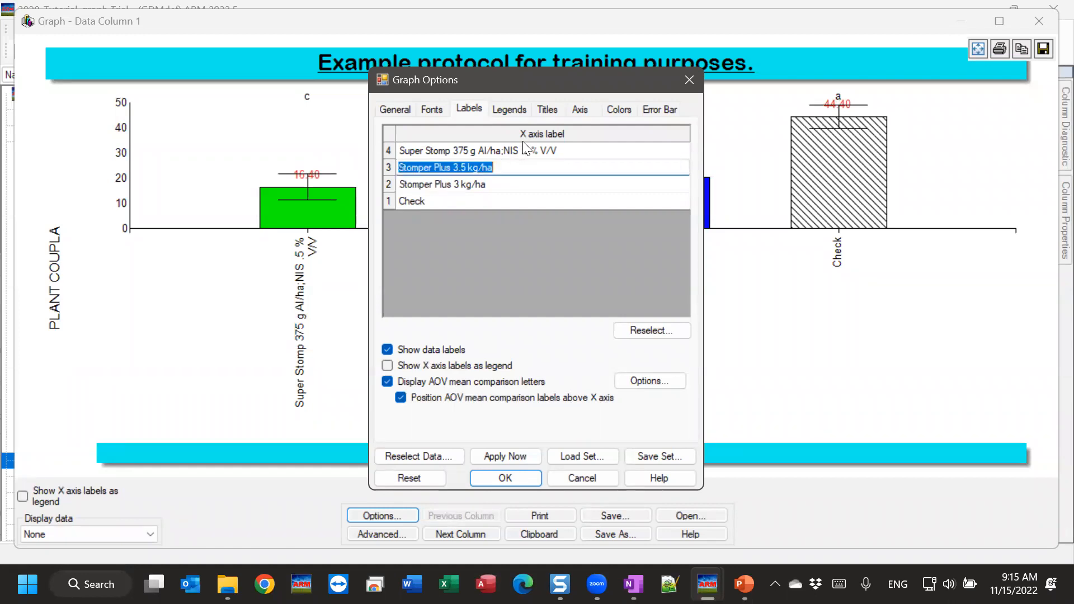
{"action": "left_click_drag", "start_coordinate": [501, 152], "coordinate": [590, 155]}
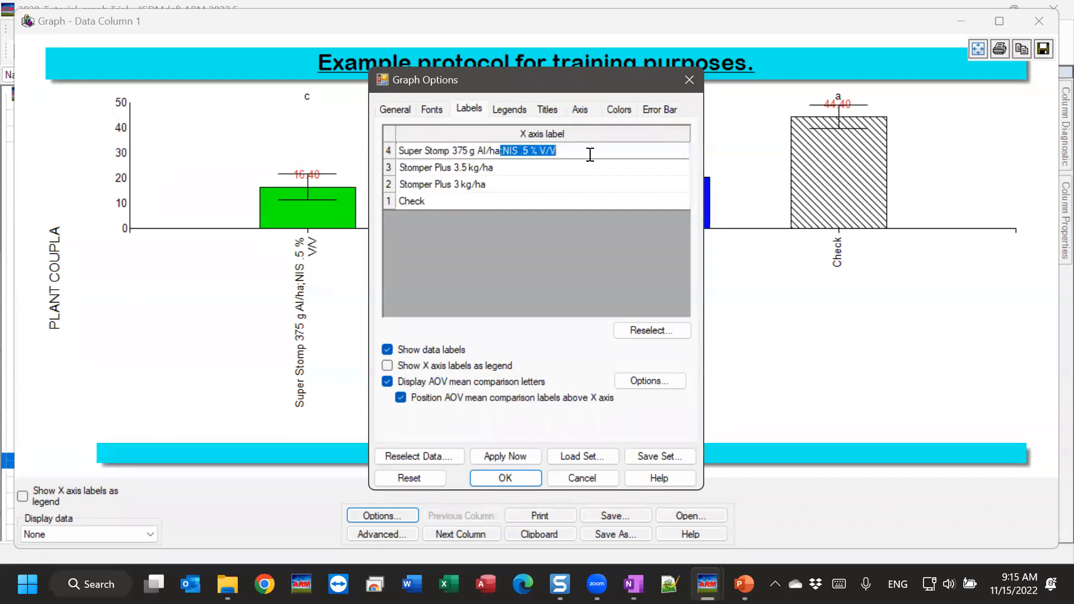
{"action": "key", "text": "Delete"}
{"action": "left_click", "coordinate": [465, 204]}
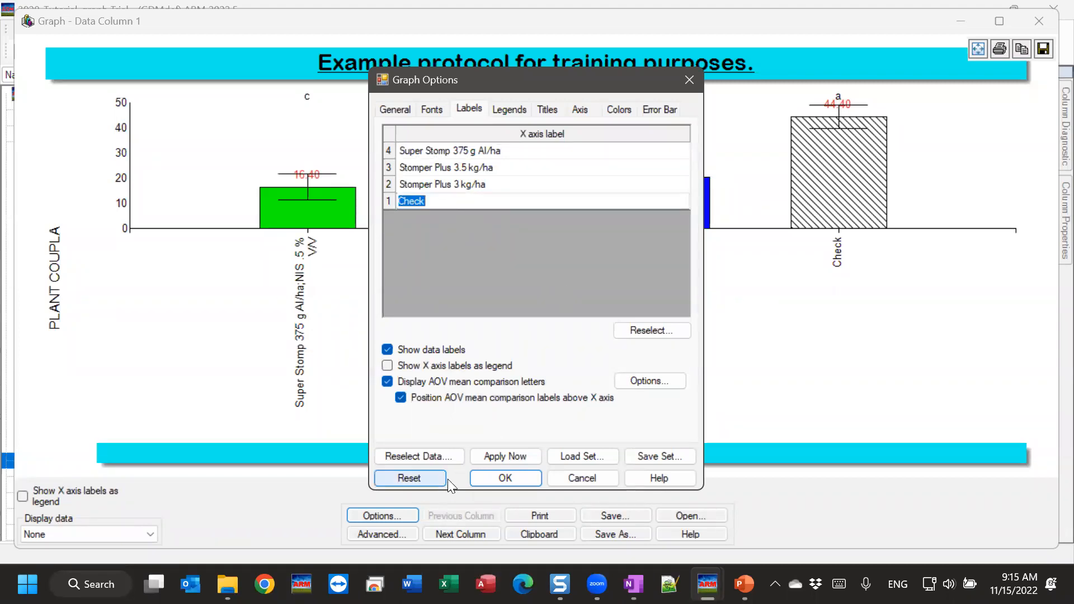
Apply the changed labels to the graph without saving them as treatment descriptions in the trial map.
{"action": "left_click", "coordinate": [515, 456]}
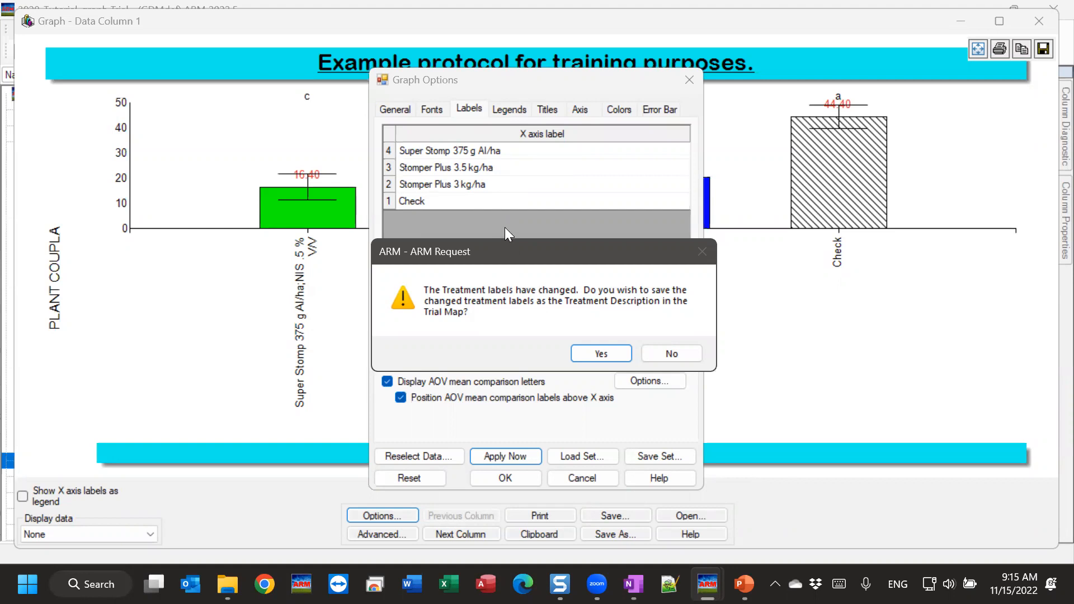
{"action": "left_click_drag", "start_coordinate": [507, 252], "coordinate": [526, 253]}
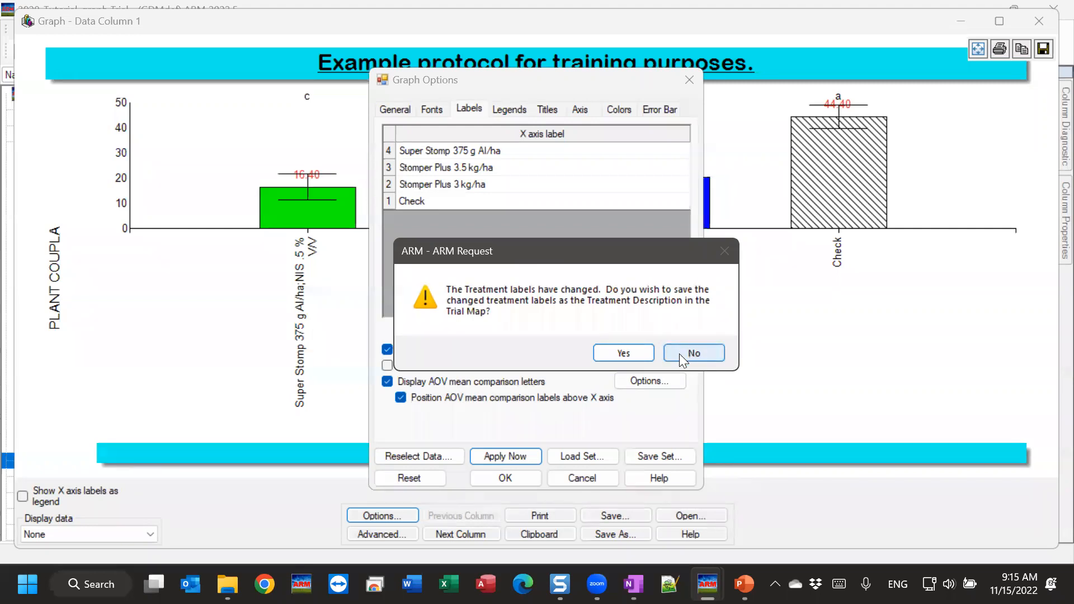
{"action": "left_click", "coordinate": [693, 353]}
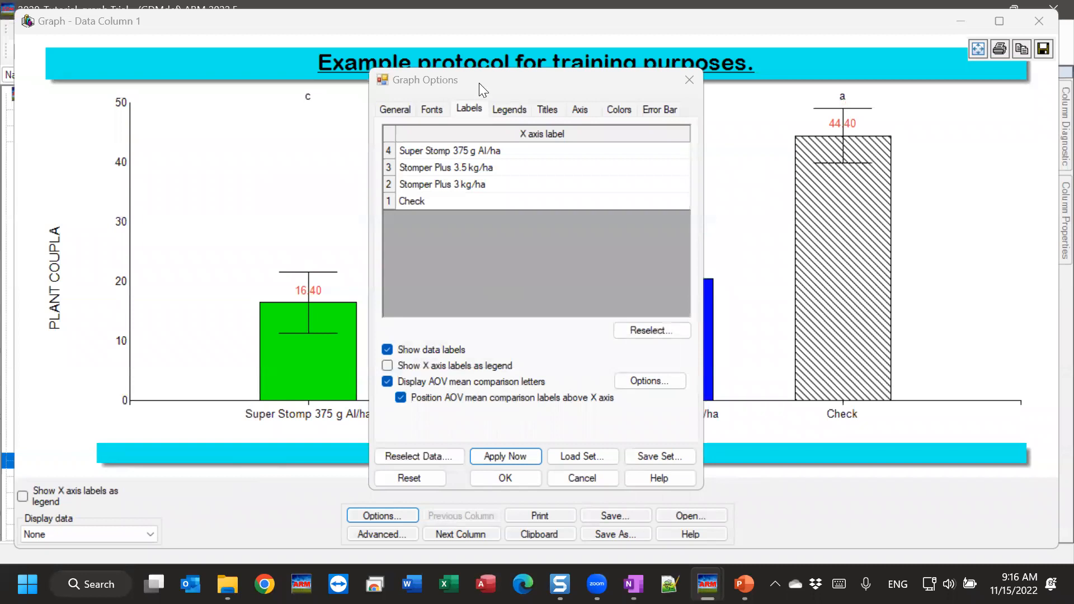
{"action": "left_click_drag", "start_coordinate": [479, 83], "coordinate": [848, 131]}
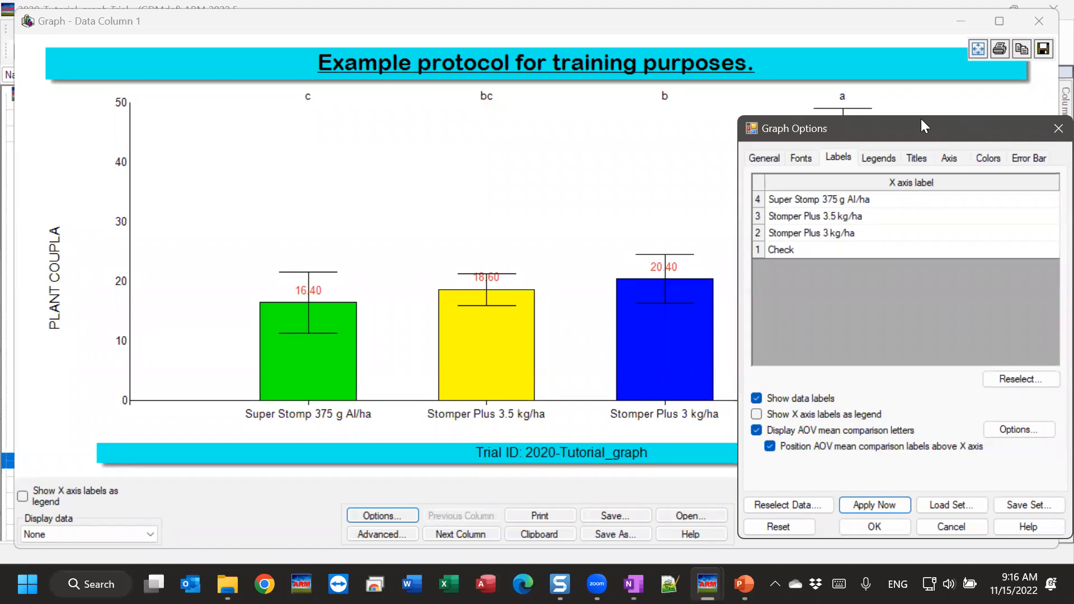
{"action": "left_click_drag", "start_coordinate": [922, 119], "coordinate": [571, 96]}
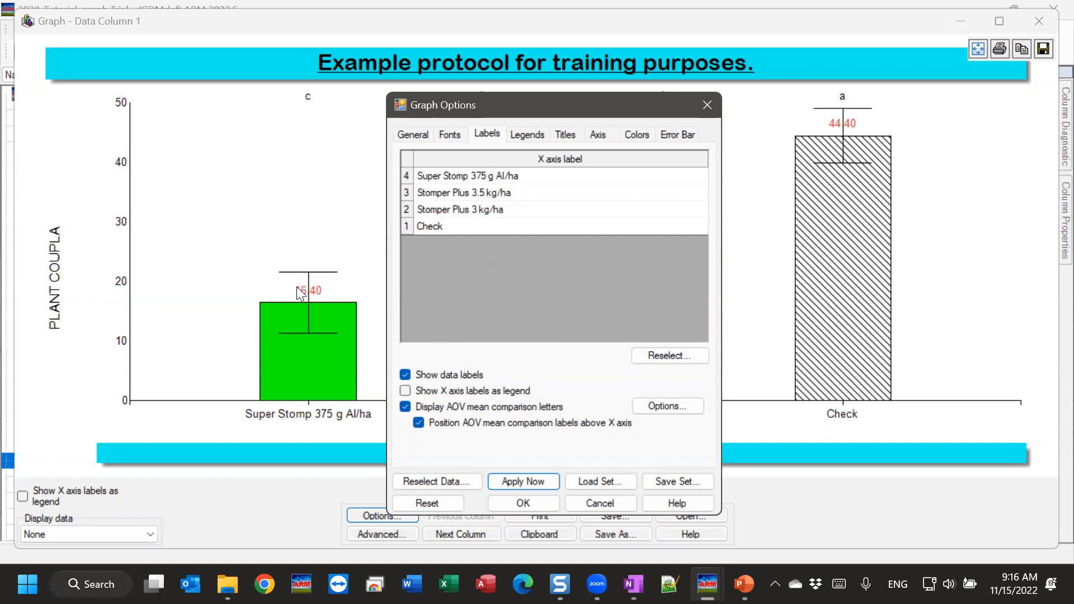
Try the graph without data labels, and turn the data labels option back on.
{"action": "left_click", "coordinate": [440, 373]}
{"action": "left_click", "coordinate": [511, 478]}
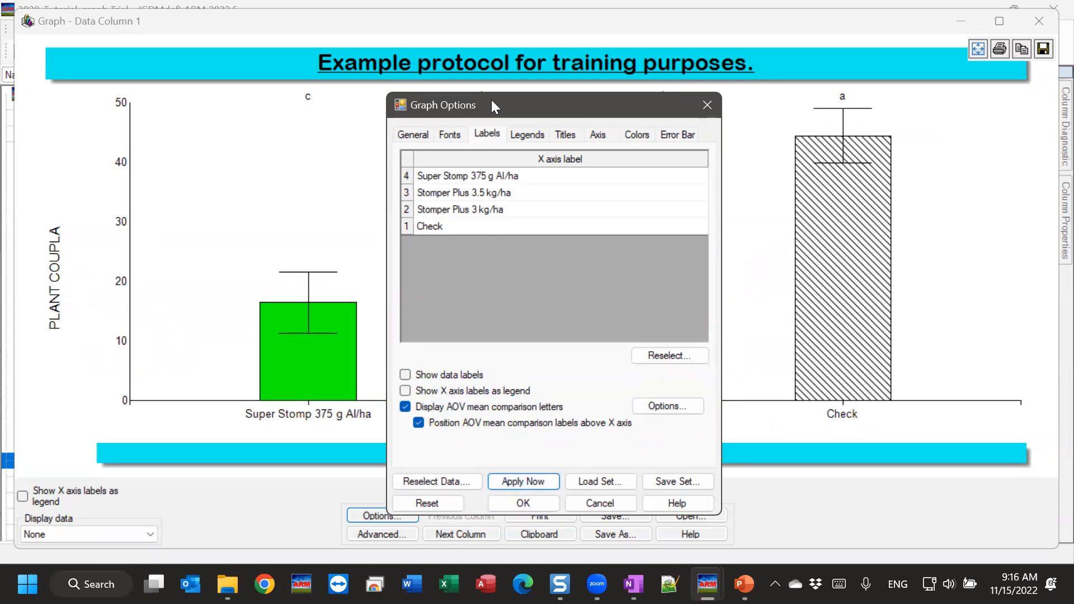
{"action": "left_click_drag", "start_coordinate": [493, 102], "coordinate": [502, 72]}
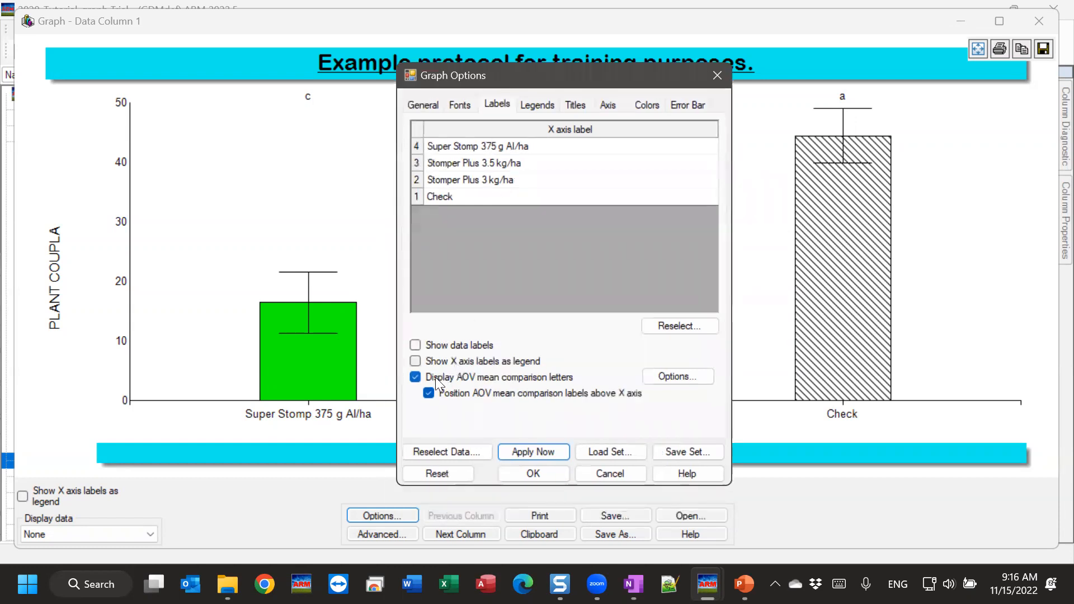
{"action": "left_click", "coordinate": [428, 346]}
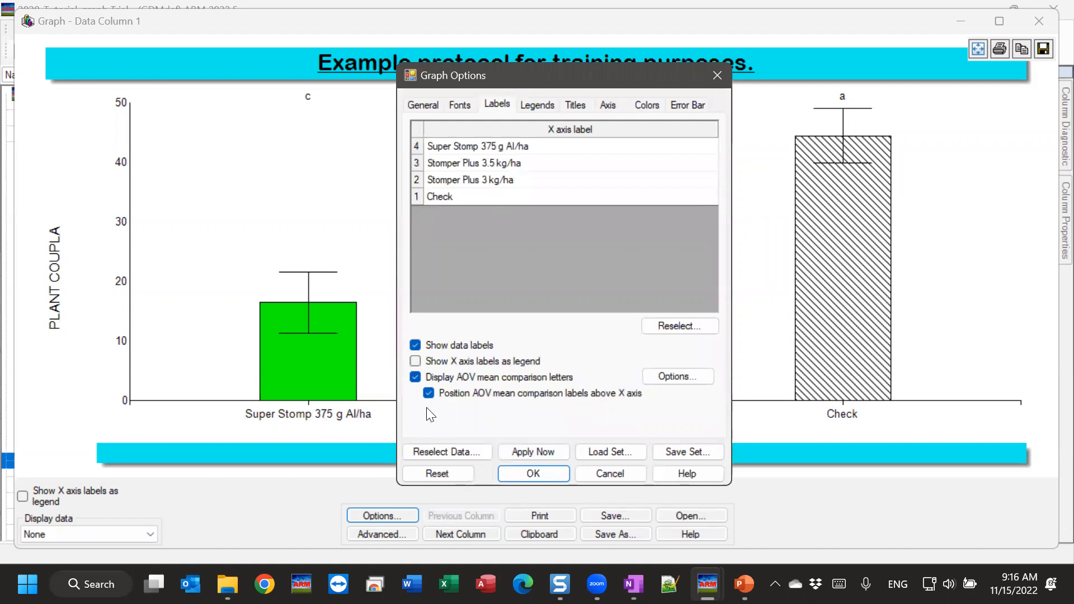
Show the X axis labels as a legend and apply the label settings to the graph.
{"action": "left_click", "coordinate": [452, 361]}
{"action": "left_click", "coordinate": [531, 452]}
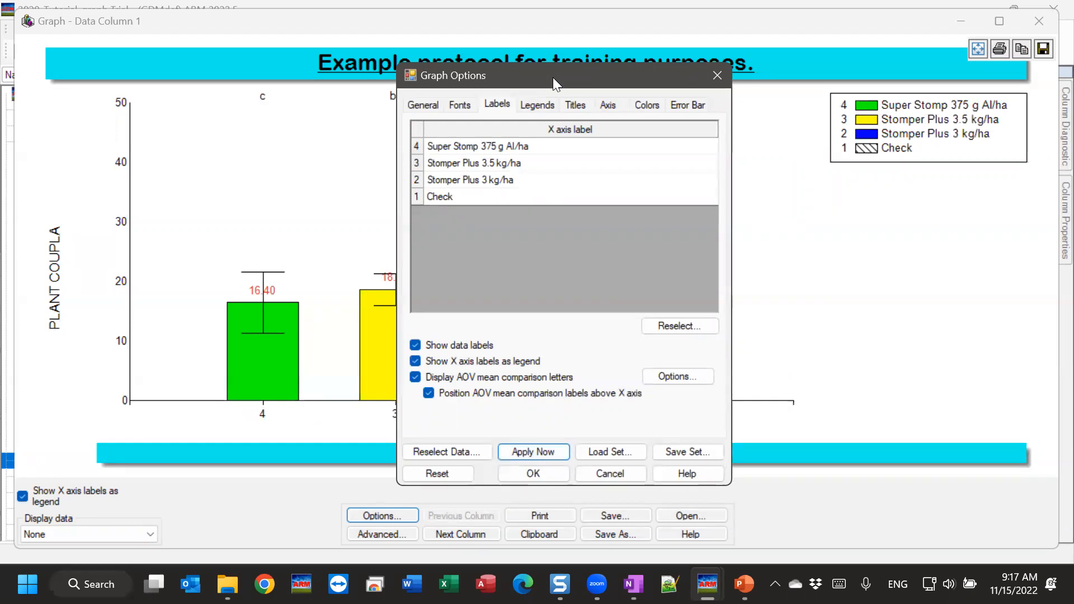
{"action": "left_click_drag", "start_coordinate": [553, 77], "coordinate": [934, 360]}
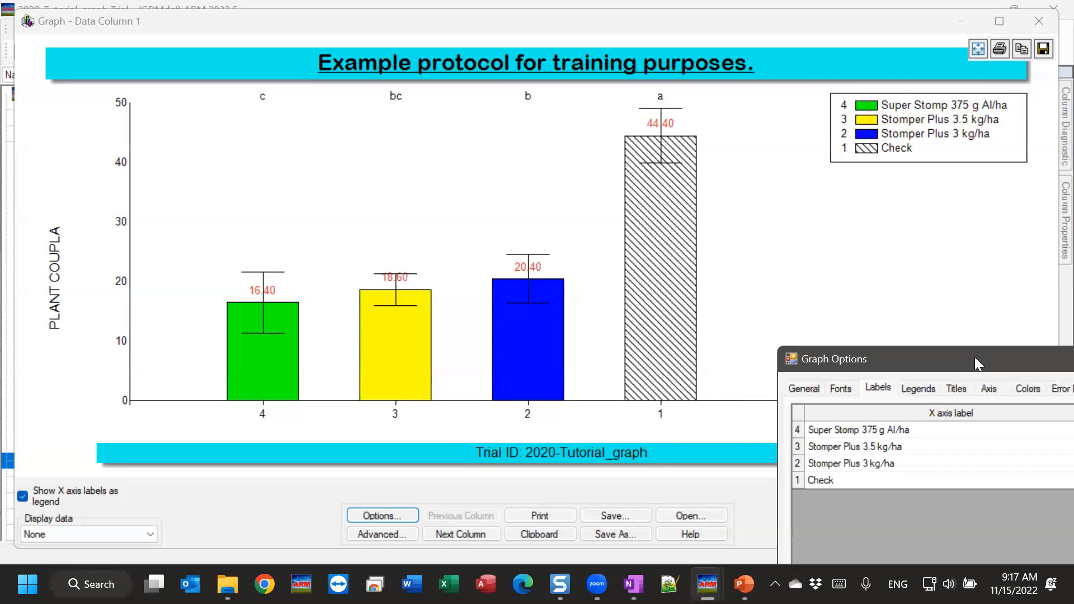
{"action": "left_click_drag", "start_coordinate": [975, 358], "coordinate": [612, 94]}
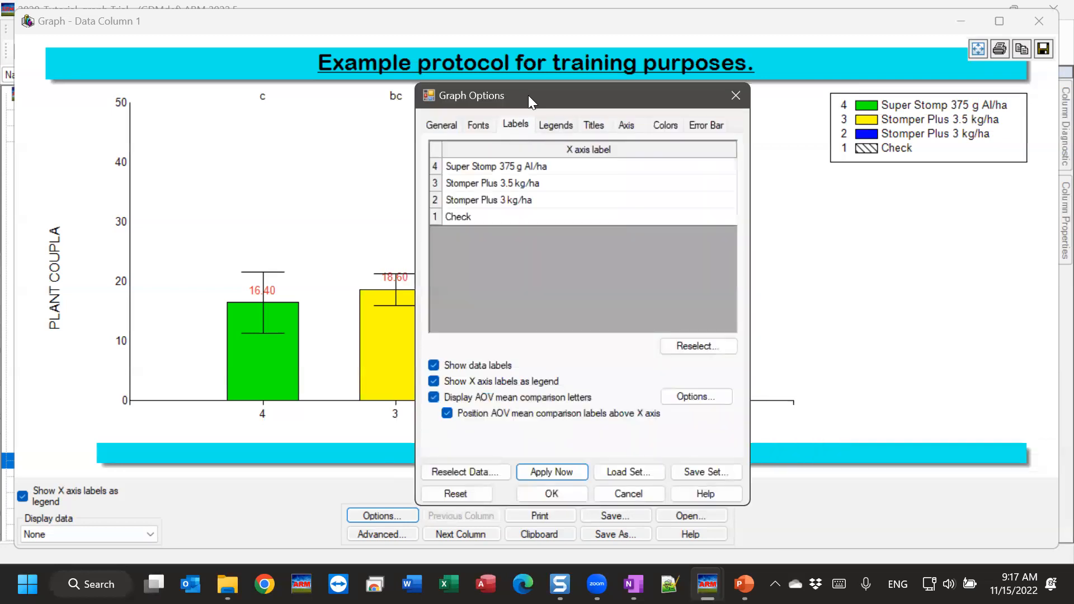
{"action": "left_click_drag", "start_coordinate": [529, 104], "coordinate": [522, 146]}
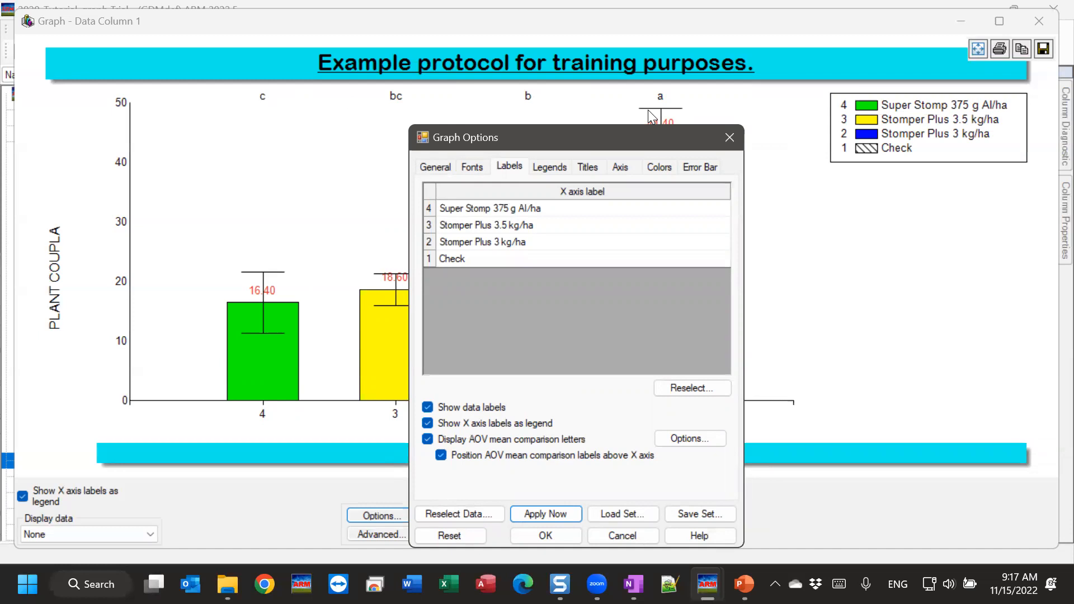
Try the graph without AOV mean comparison letters, and turn the letters option back on.
{"action": "left_click", "coordinate": [510, 440]}
{"action": "left_click", "coordinate": [546, 513]}
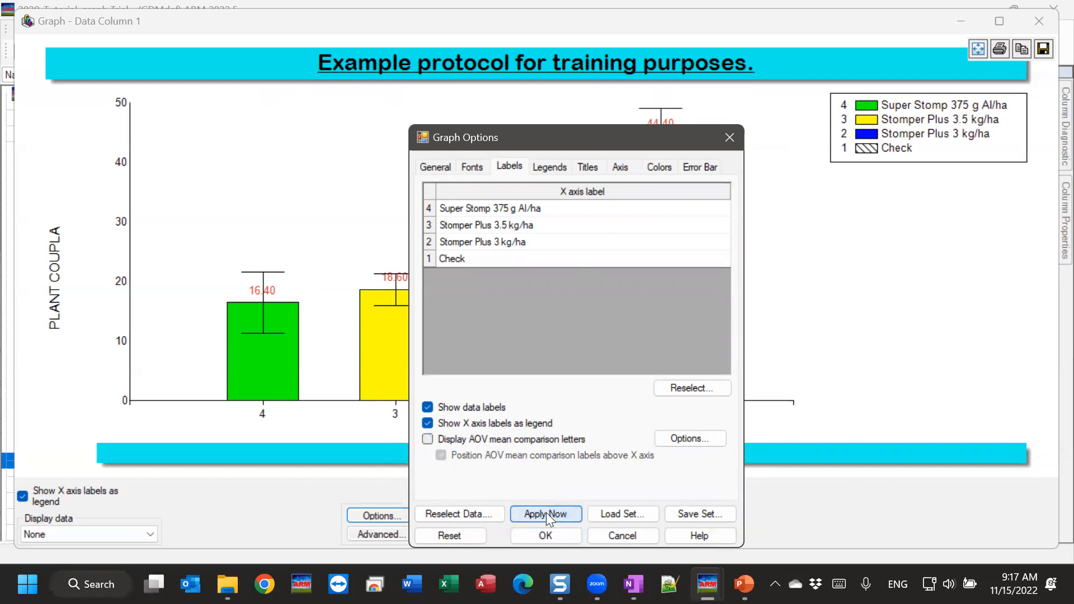
{"action": "left_click", "coordinate": [463, 439]}
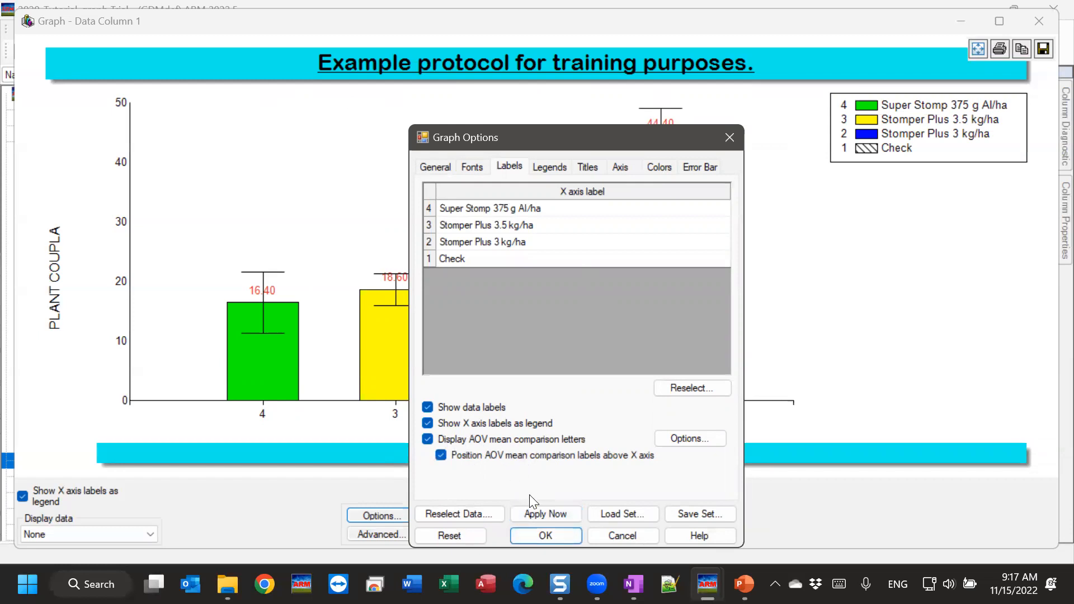
Try turning off positioning of the AOV mean comparison labels above the X axis, and restore that positioning on the graph.
{"action": "left_click", "coordinate": [483, 455]}
{"action": "left_click", "coordinate": [542, 512]}
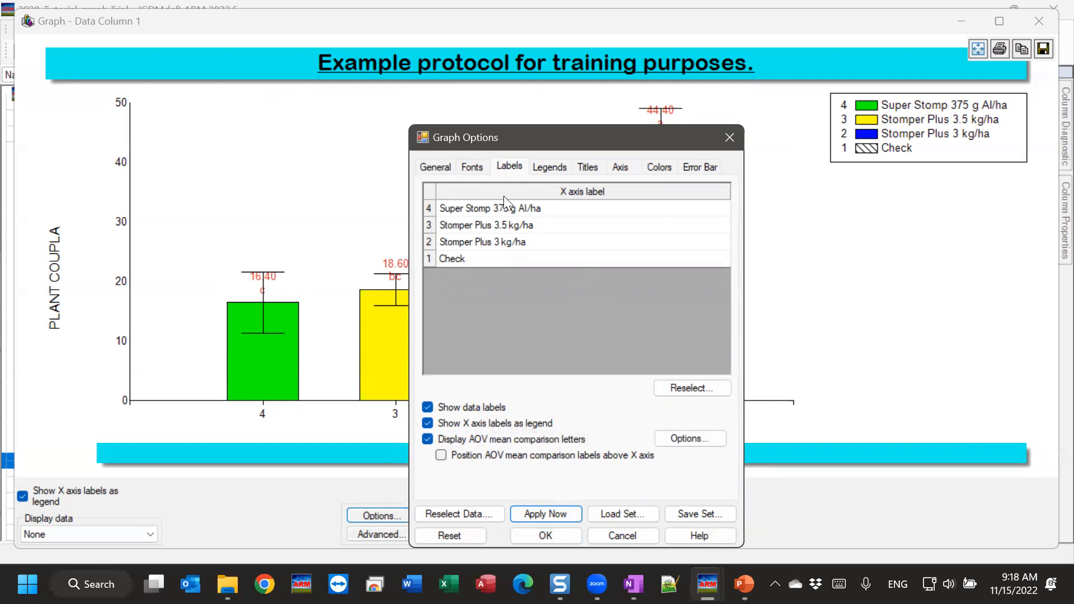
{"action": "left_click_drag", "start_coordinate": [518, 140], "coordinate": [778, 108]}
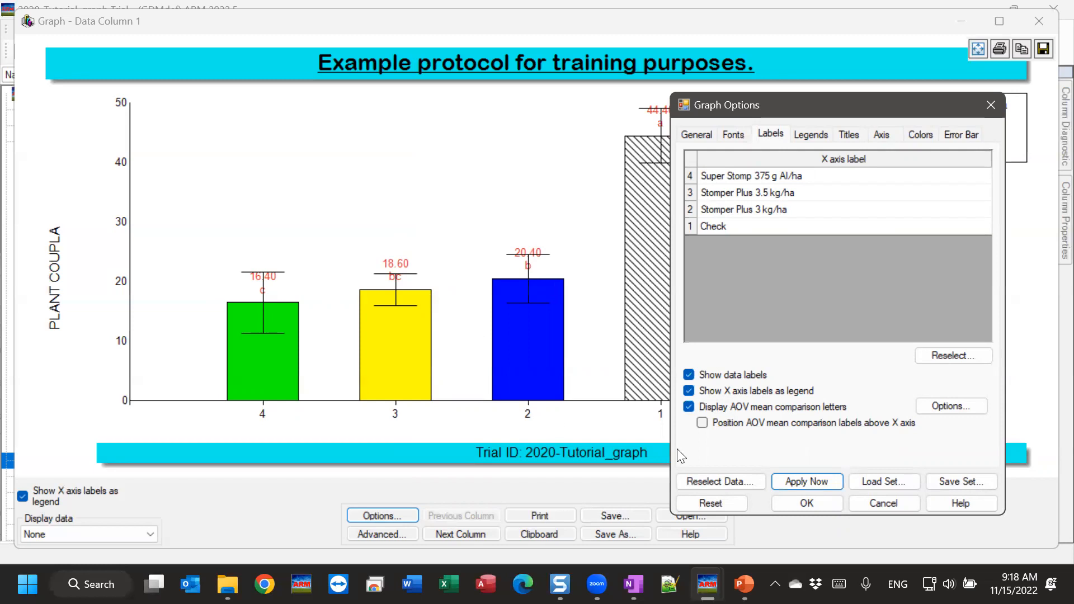
{"action": "left_click", "coordinate": [725, 424]}
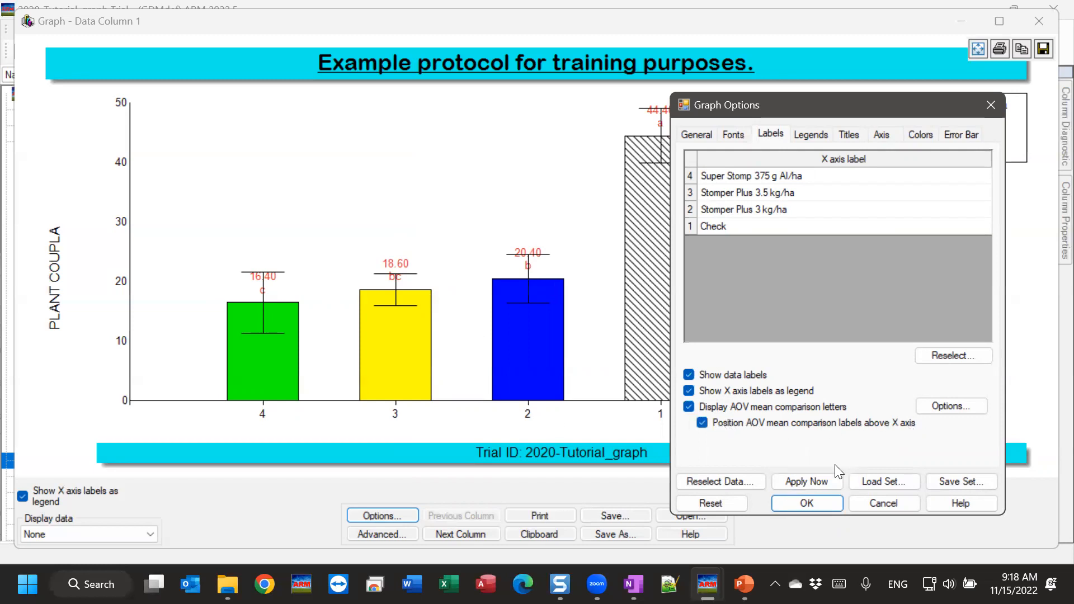
{"action": "left_click", "coordinate": [807, 484]}
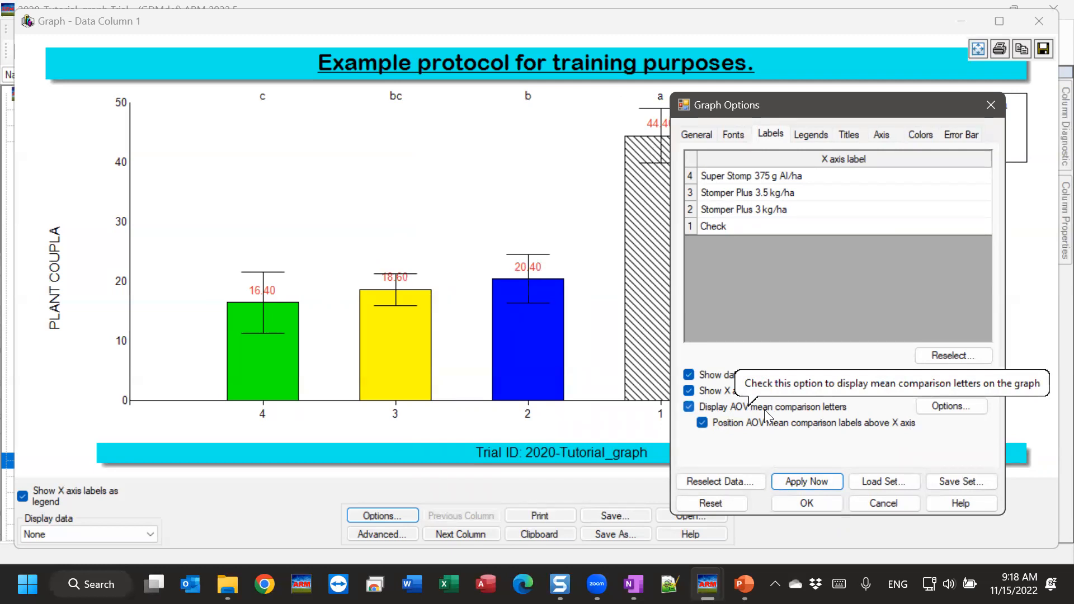
Look at the AOV means table options behind the mean comparison letters, and leave them without accepting changes.
{"action": "left_click", "coordinate": [954, 406]}
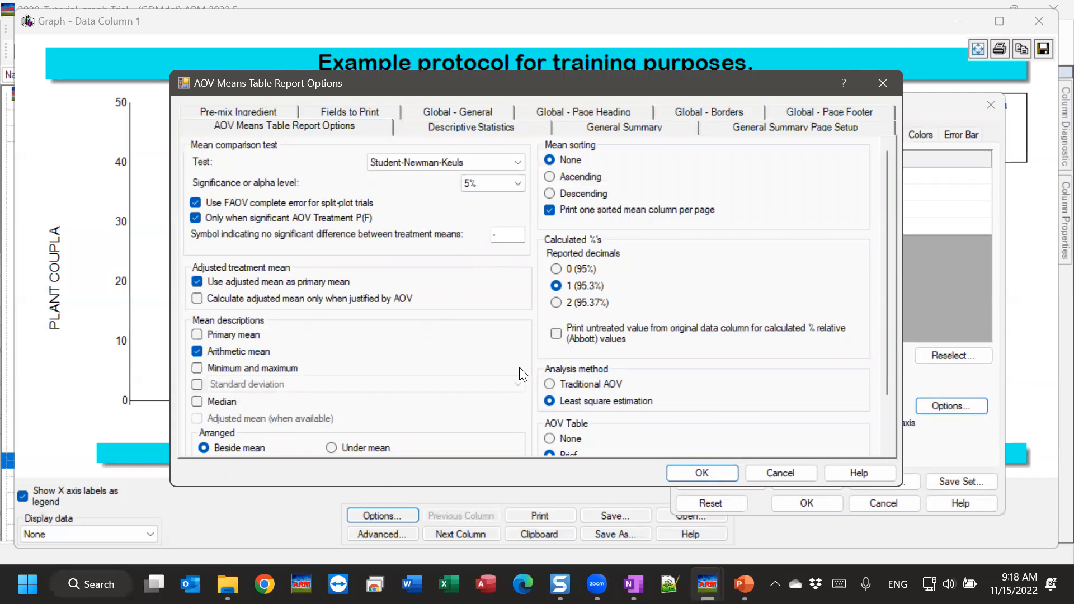
{"action": "left_click", "coordinate": [782, 472]}
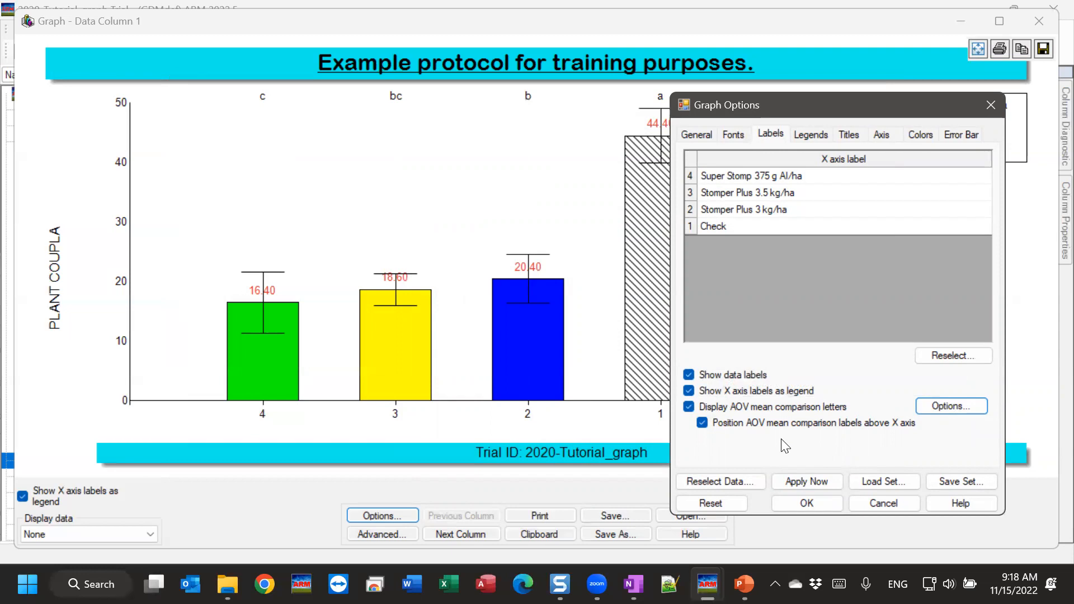
{"action": "left_click", "coordinate": [833, 485]}
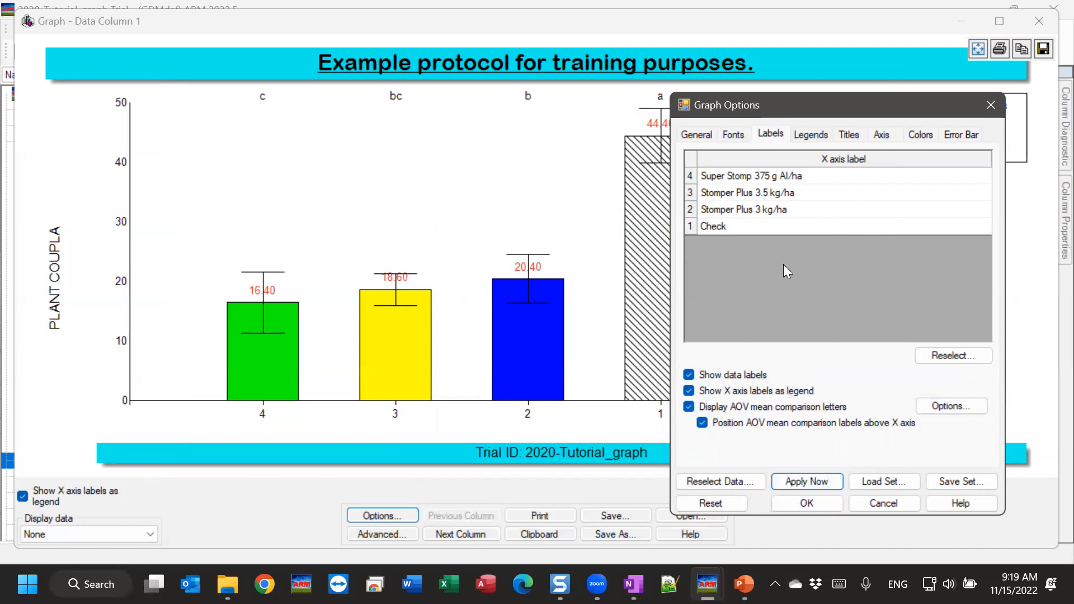
Turn off showing the X axis labels as a legend and apply the change to the graph.
{"action": "left_click", "coordinate": [774, 136]}
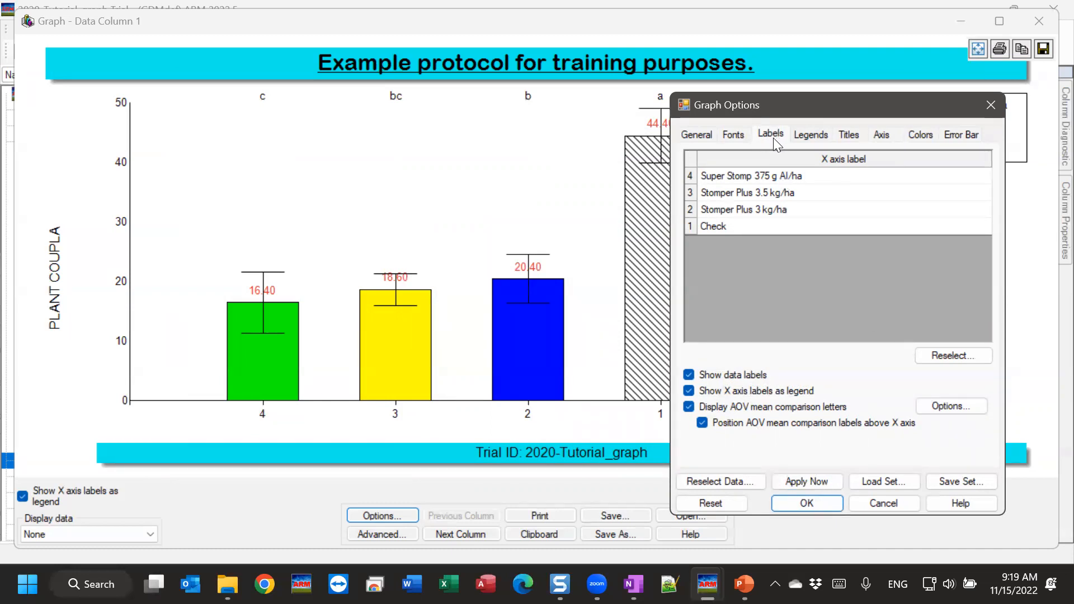
{"action": "left_click", "coordinate": [813, 134]}
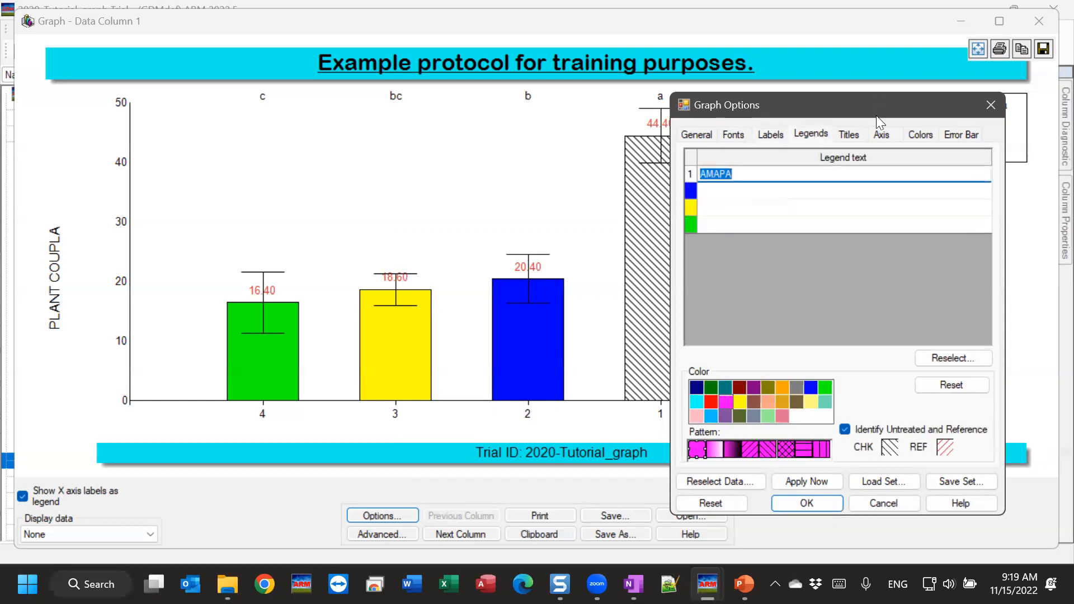
{"action": "left_click_drag", "start_coordinate": [876, 115], "coordinate": [802, 98]}
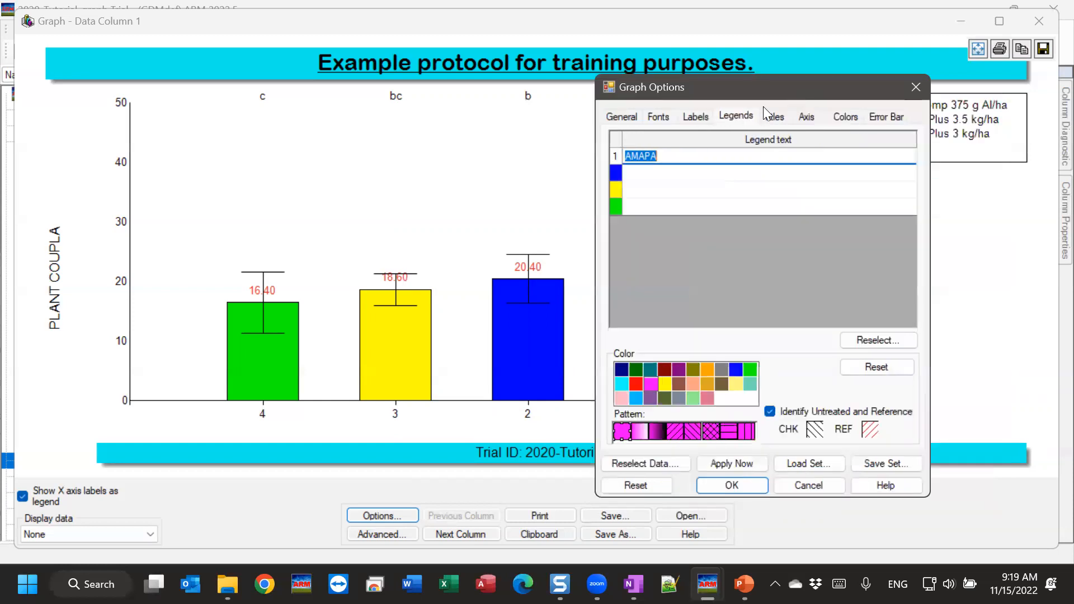
{"action": "left_click", "coordinate": [697, 118]}
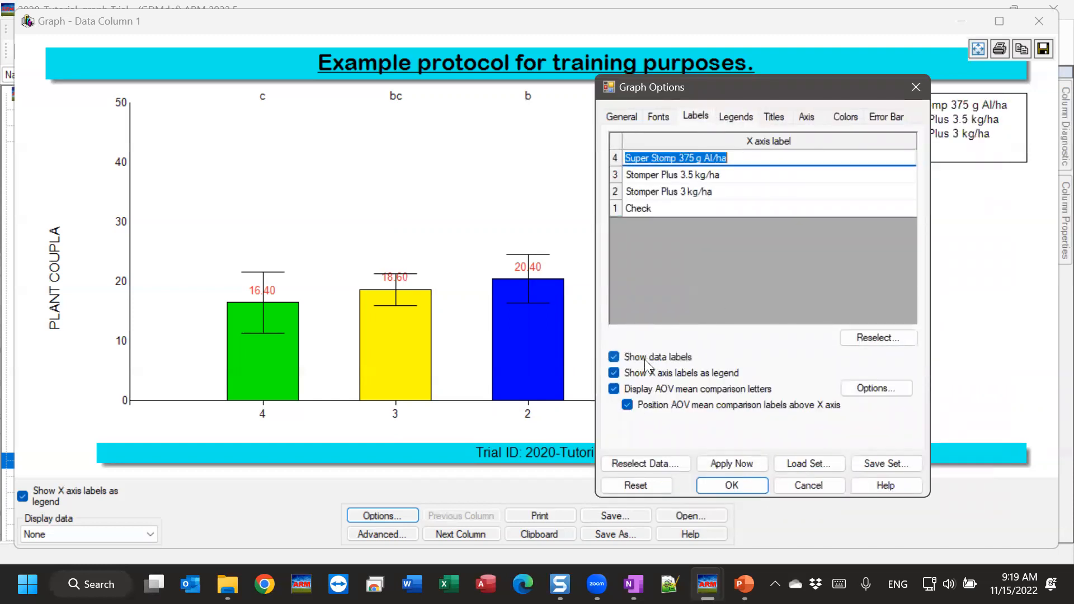
{"action": "left_click", "coordinate": [660, 374]}
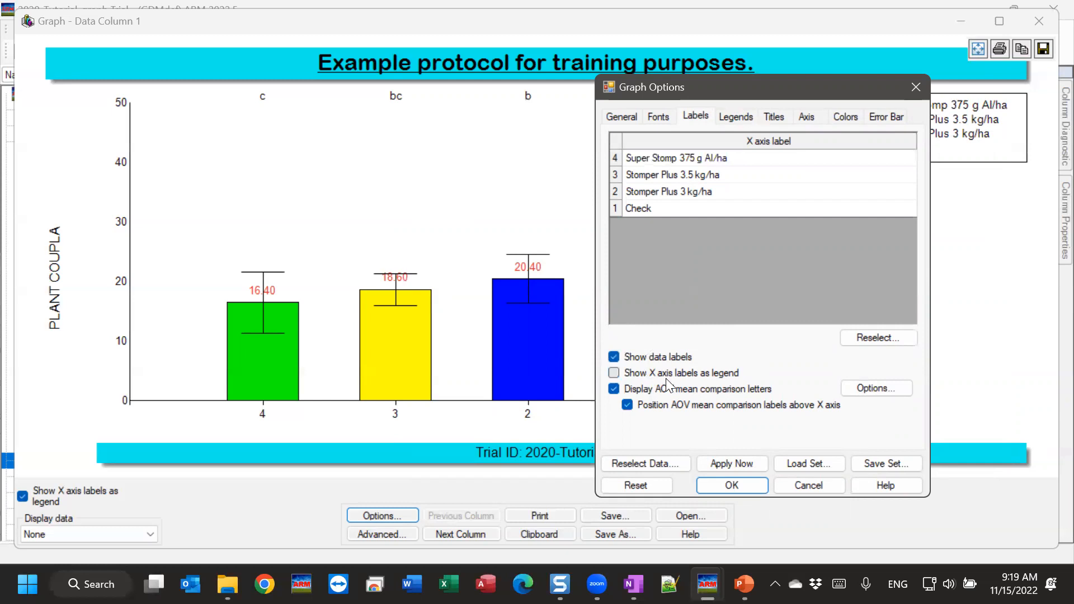
{"action": "left_click", "coordinate": [729, 462]}
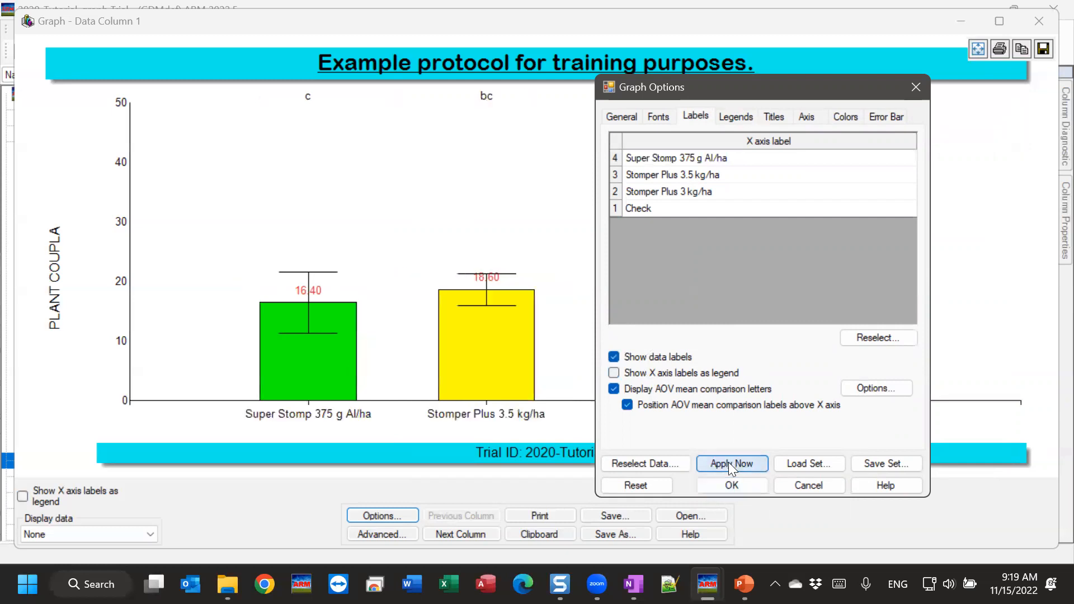
Examine the legend text and the assessment header fields selectable for it, leaving the field selection without accepting changes.
{"action": "left_click", "coordinate": [723, 117]}
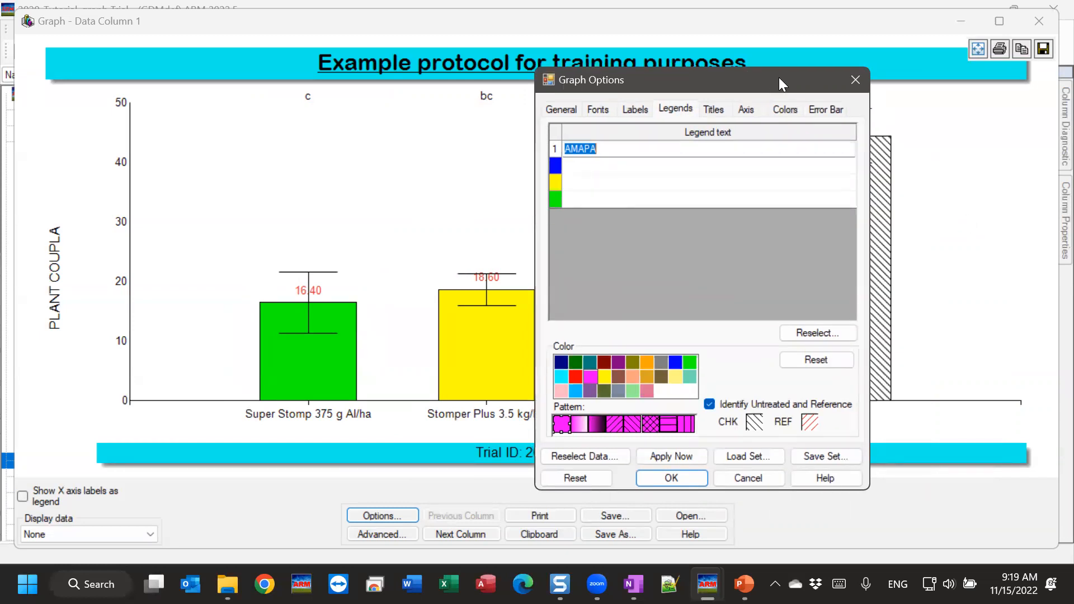
{"action": "left_click_drag", "start_coordinate": [779, 77], "coordinate": [792, 79]}
{"action": "left_click", "coordinate": [607, 149]}
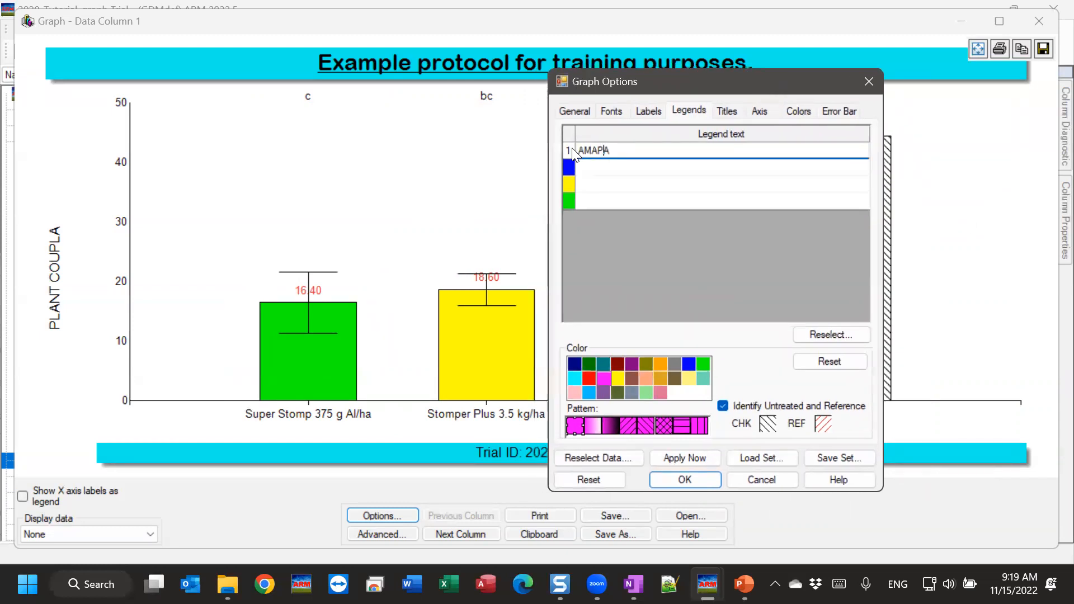
{"action": "left_click_drag", "start_coordinate": [576, 150], "coordinate": [654, 149]}
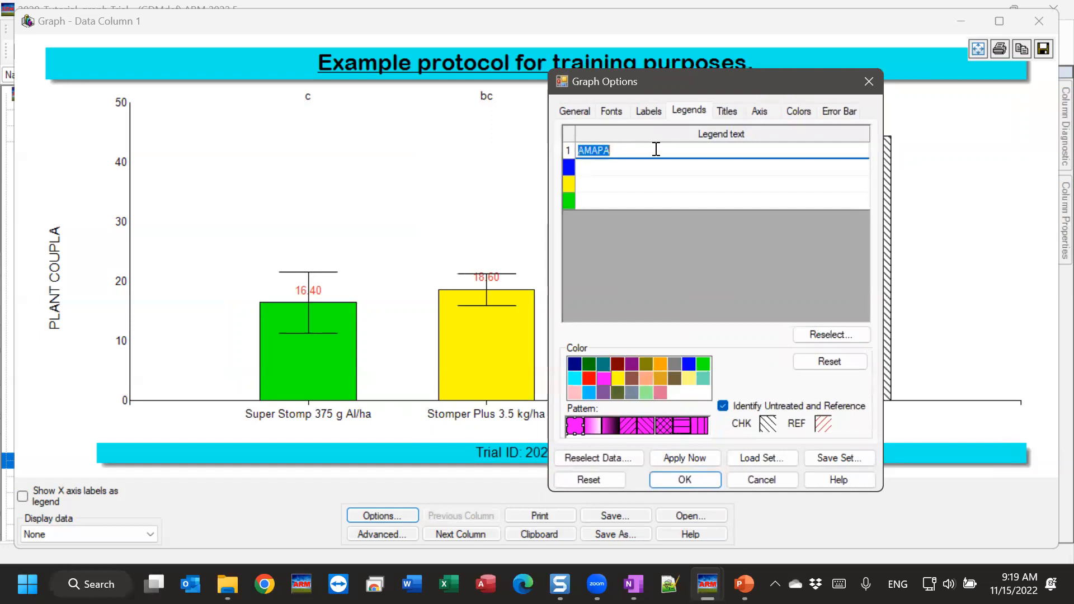
{"action": "left_click", "coordinate": [829, 336]}
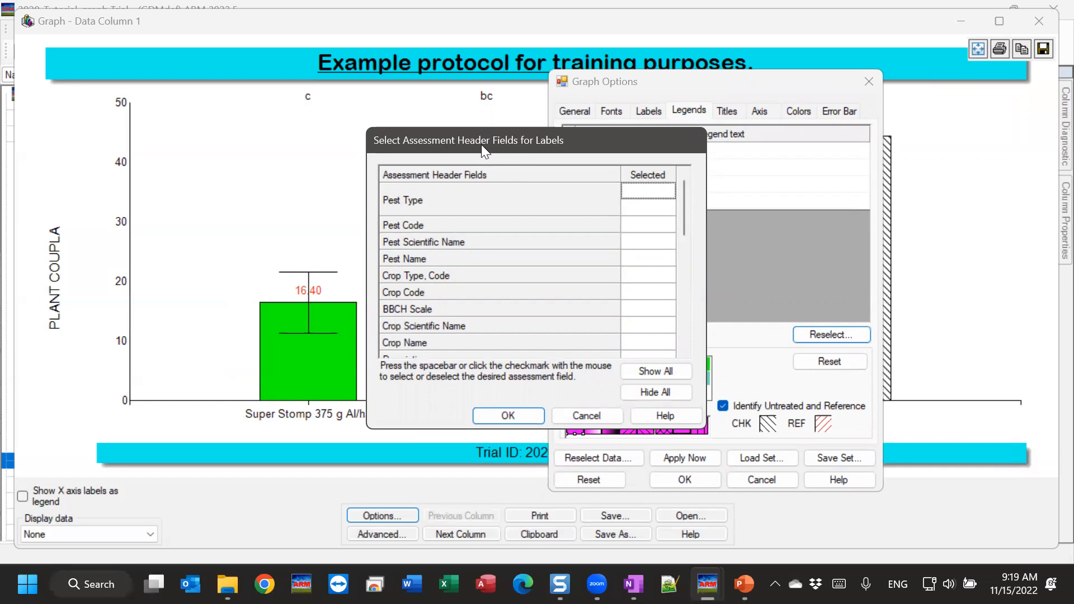
{"action": "scroll", "coordinate": [435, 265], "scroll_direction": "down", "scroll_amount": 7}
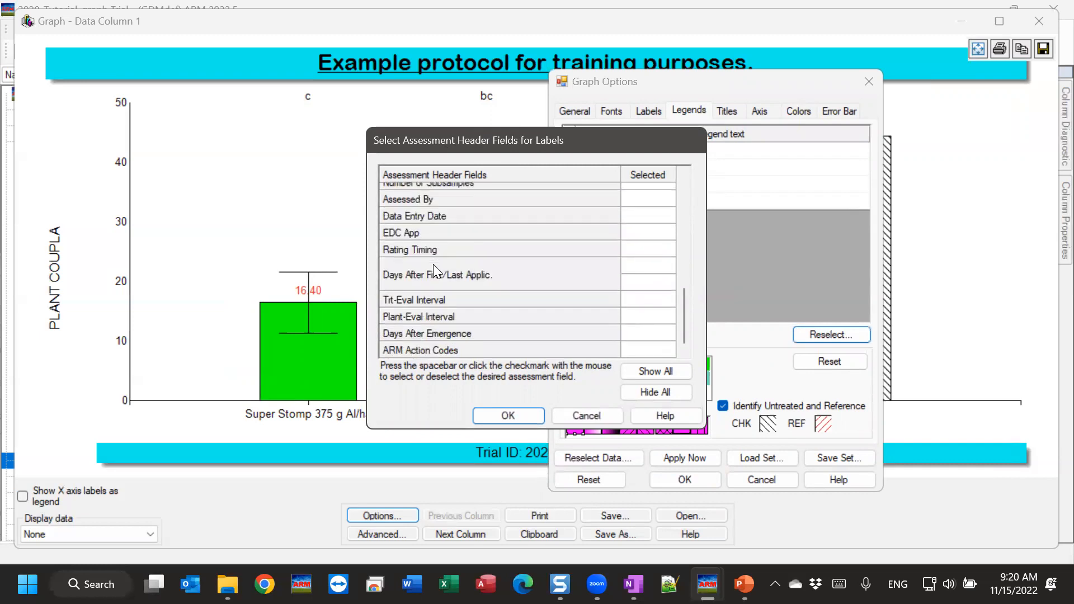
{"action": "scroll", "coordinate": [434, 266], "scroll_direction": "up", "scroll_amount": 7}
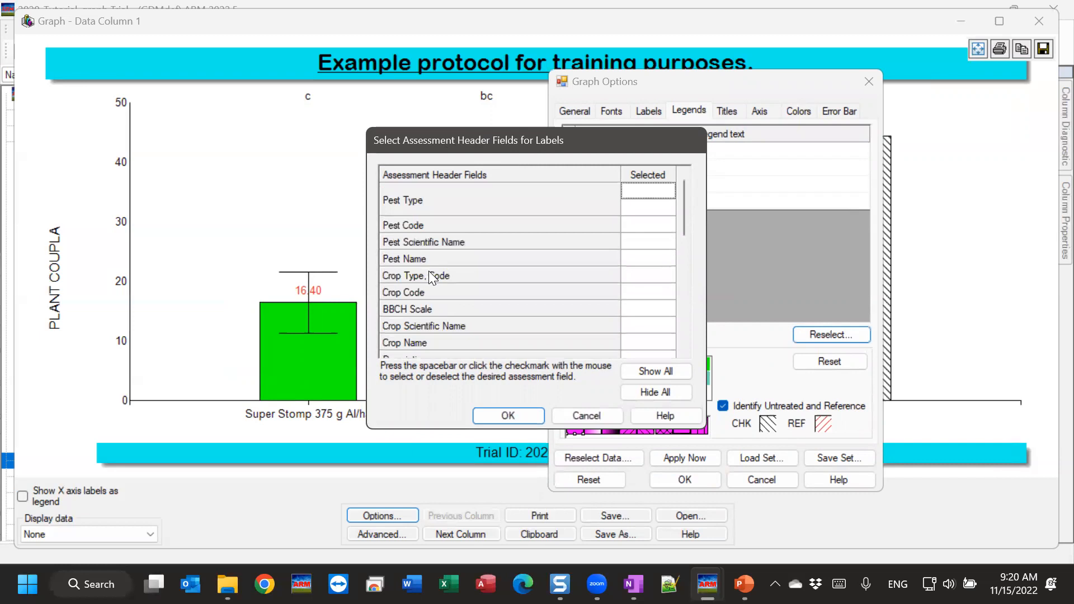
{"action": "left_click", "coordinate": [575, 415]}
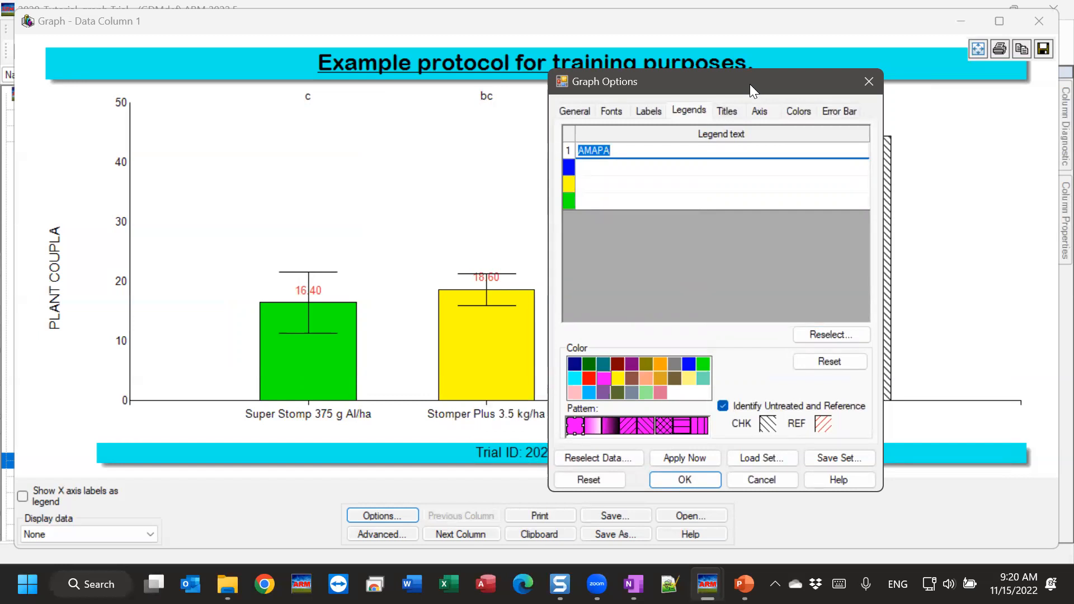
{"action": "left_click_drag", "start_coordinate": [749, 84], "coordinate": [609, 77]}
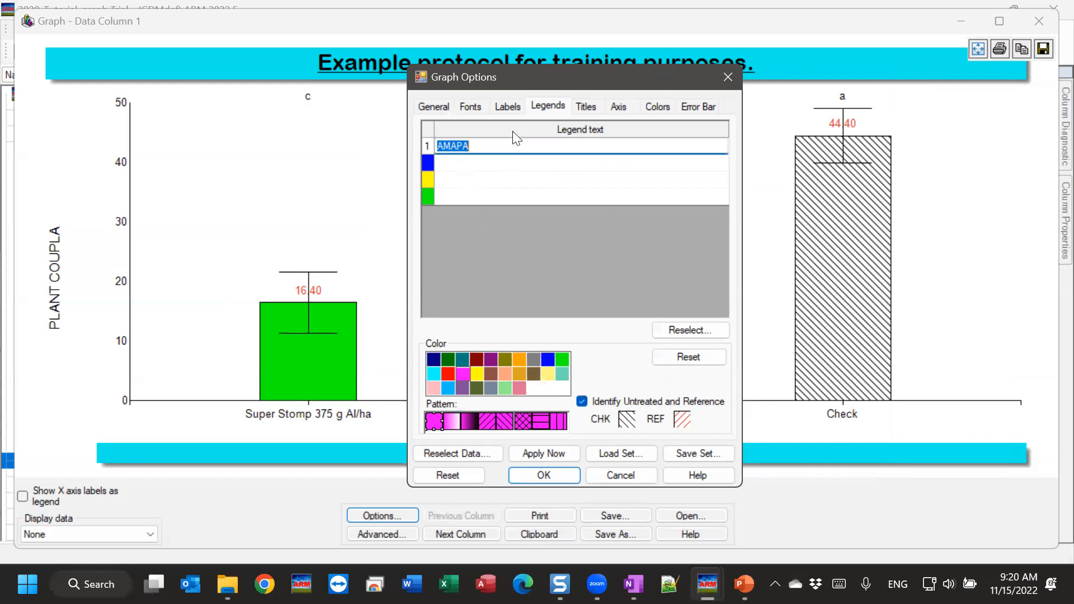
{"action": "left_click", "coordinate": [508, 106]}
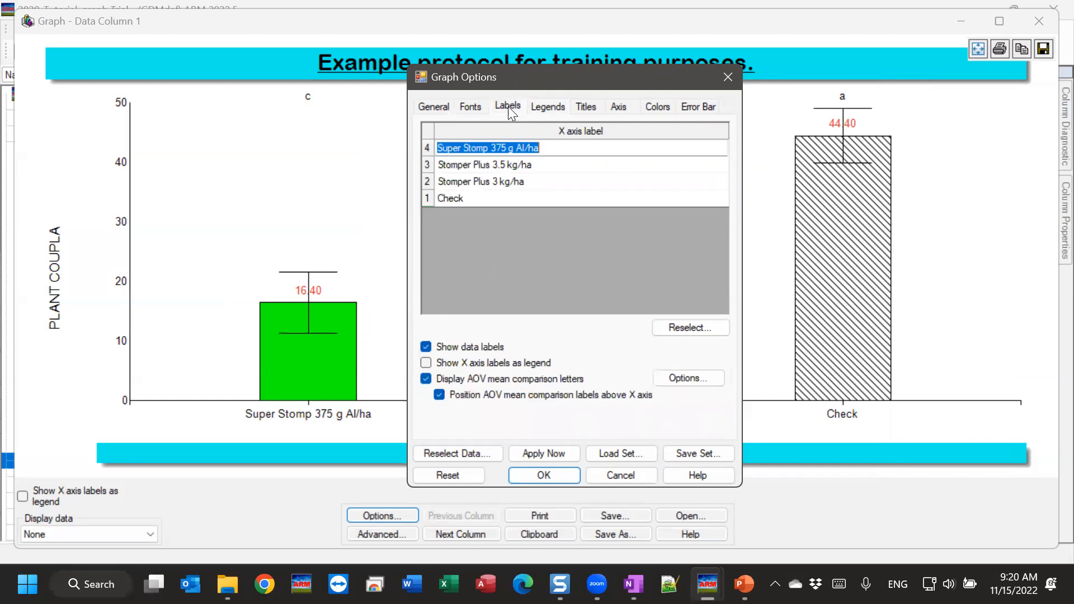
{"action": "left_click", "coordinate": [546, 107]}
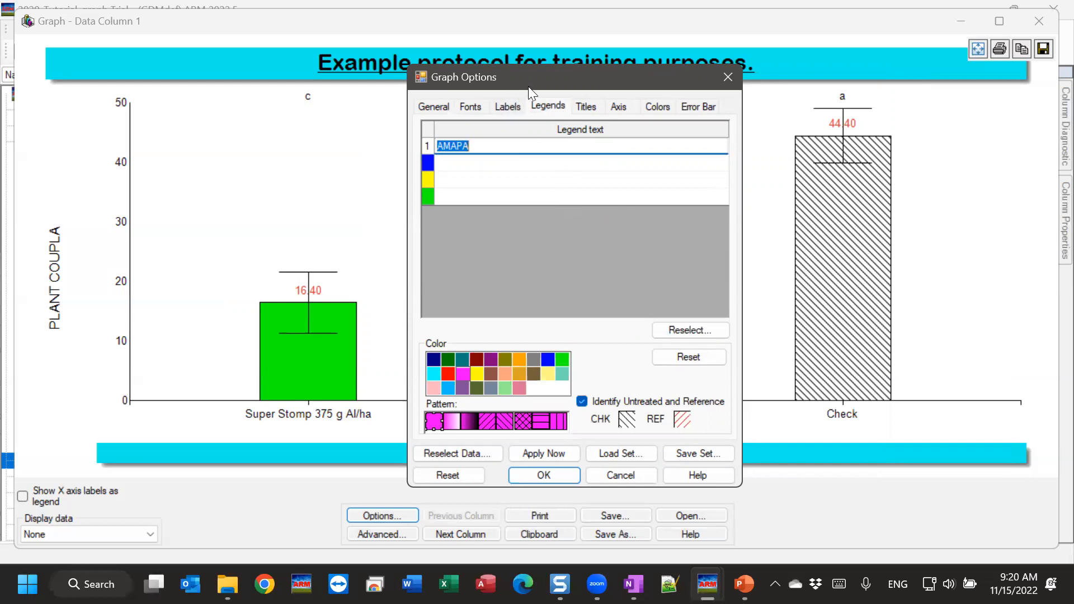
Recolor the blue legend entry, the Stomper Plus 3 kg/ha bar, to teal with a light gradient pattern and apply it.
{"action": "left_click_drag", "start_coordinate": [528, 87], "coordinate": [848, 107]}
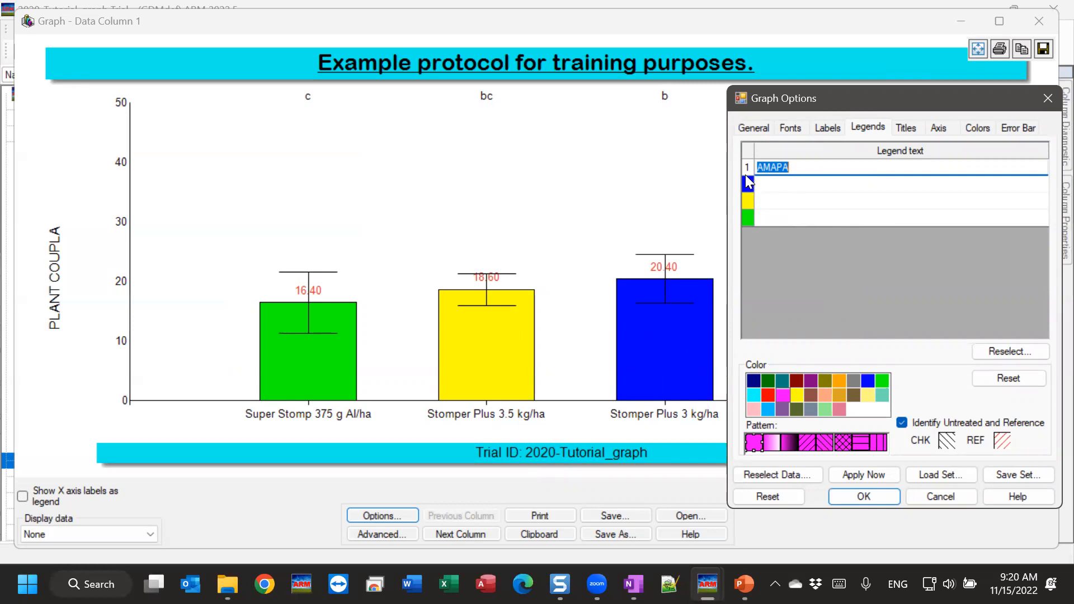
{"action": "left_click", "coordinate": [776, 185]}
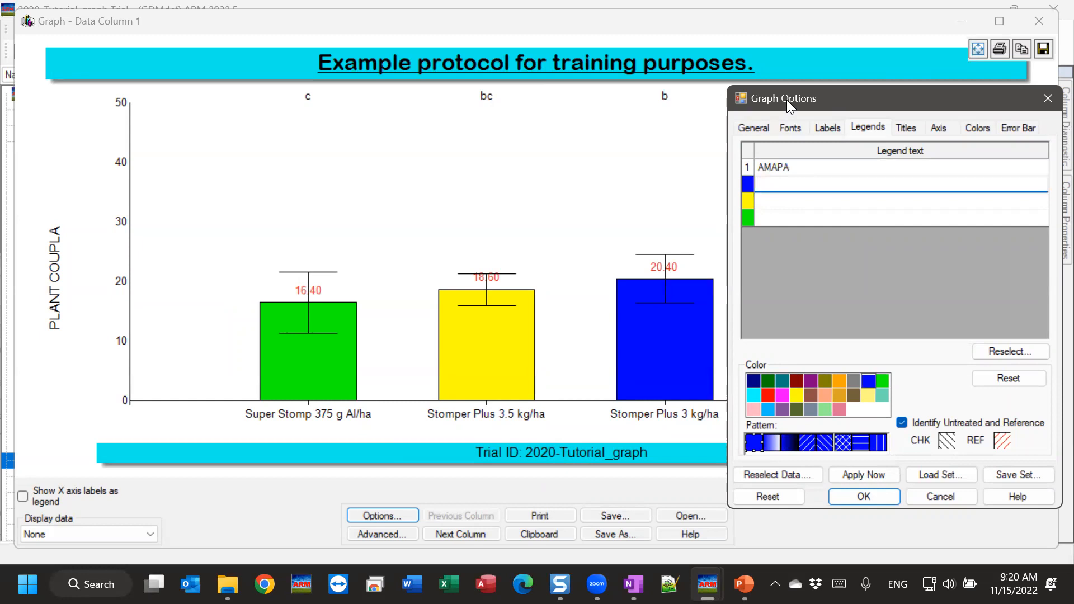
{"action": "left_click_drag", "start_coordinate": [787, 99], "coordinate": [869, 102]}
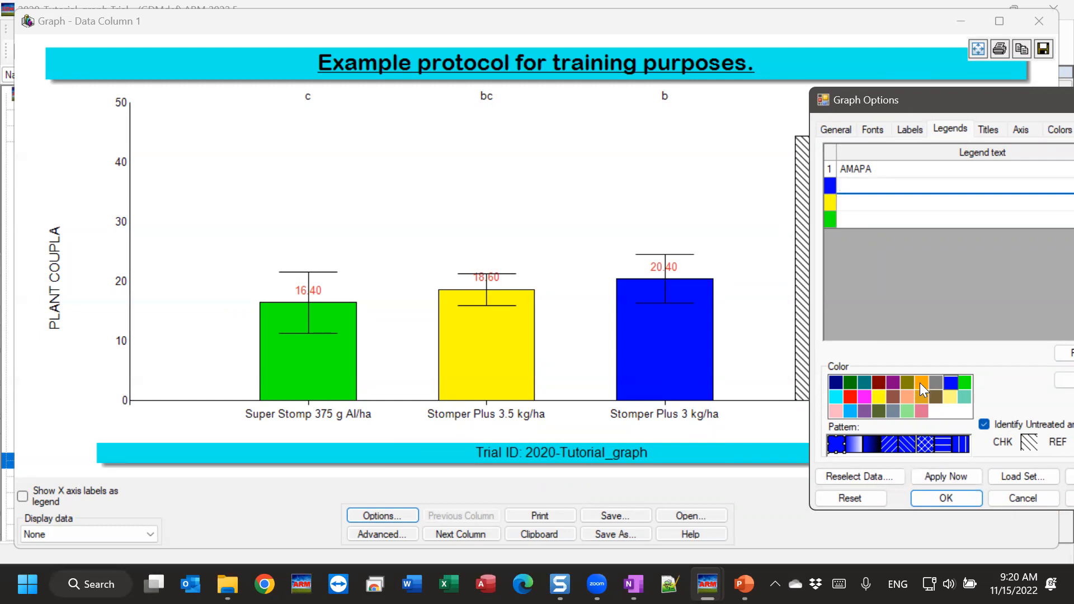
{"action": "left_click", "coordinate": [866, 383]}
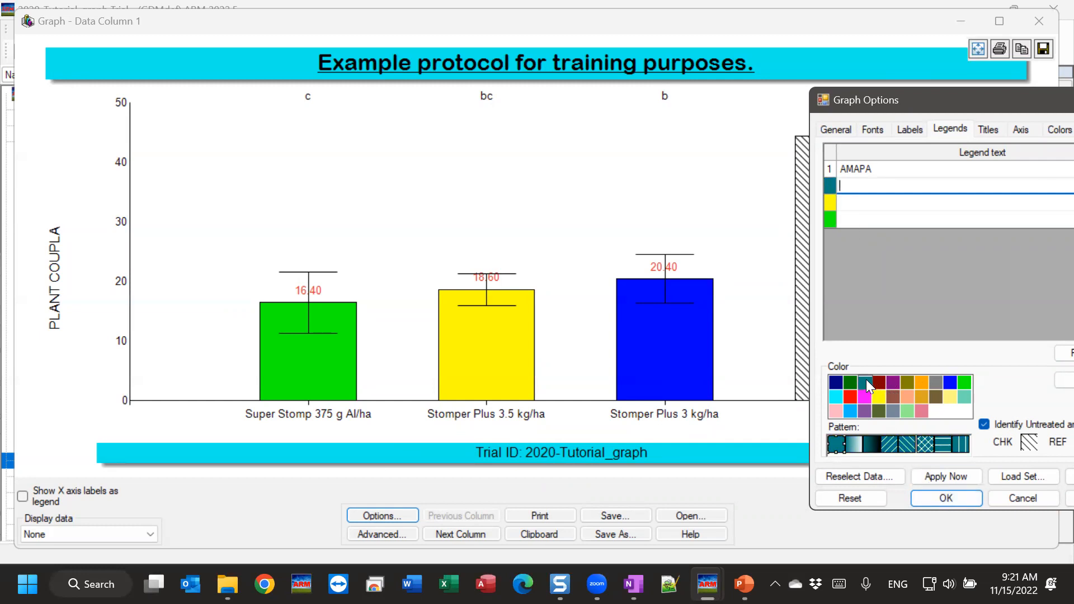
{"action": "left_click", "coordinate": [860, 446]}
{"action": "left_click", "coordinate": [941, 477]}
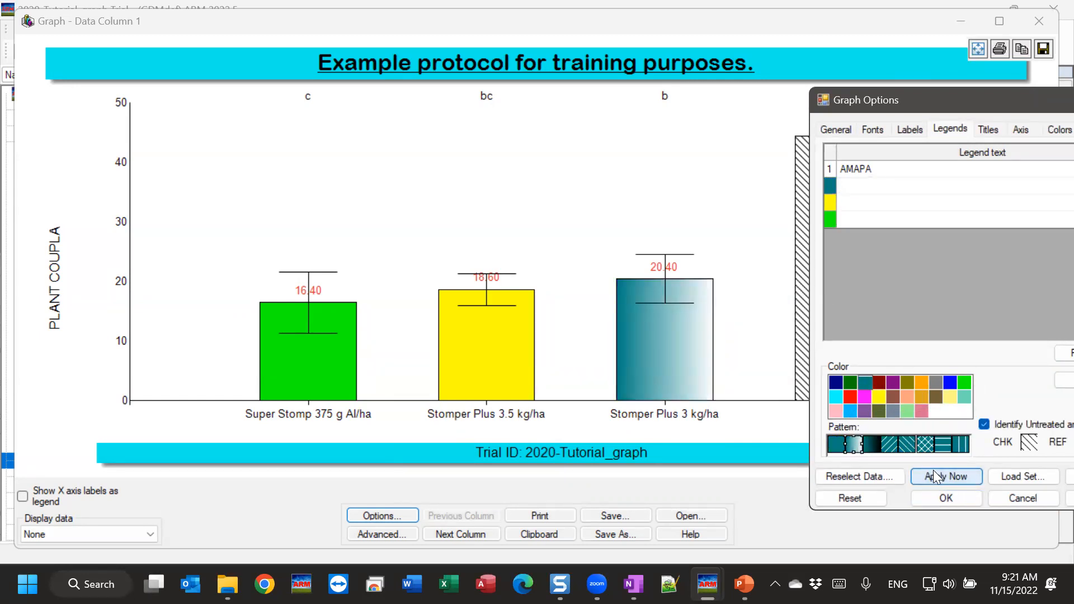
Try the crosshatch and vertical-stripe patterns on the teal bar, and set it to a solid fill on the graph.
{"action": "left_click", "coordinate": [925, 445]}
{"action": "left_click", "coordinate": [941, 478]}
{"action": "left_click", "coordinate": [960, 446]}
{"action": "left_click", "coordinate": [956, 478]}
{"action": "left_click", "coordinate": [857, 187]}
{"action": "left_click", "coordinate": [836, 445]}
{"action": "left_click", "coordinate": [963, 476]}
Recolor the yellow legend entry, the Stomper Plus 3.5 kg/ha bar, to purple and apply it.
{"action": "left_click", "coordinate": [857, 187]}
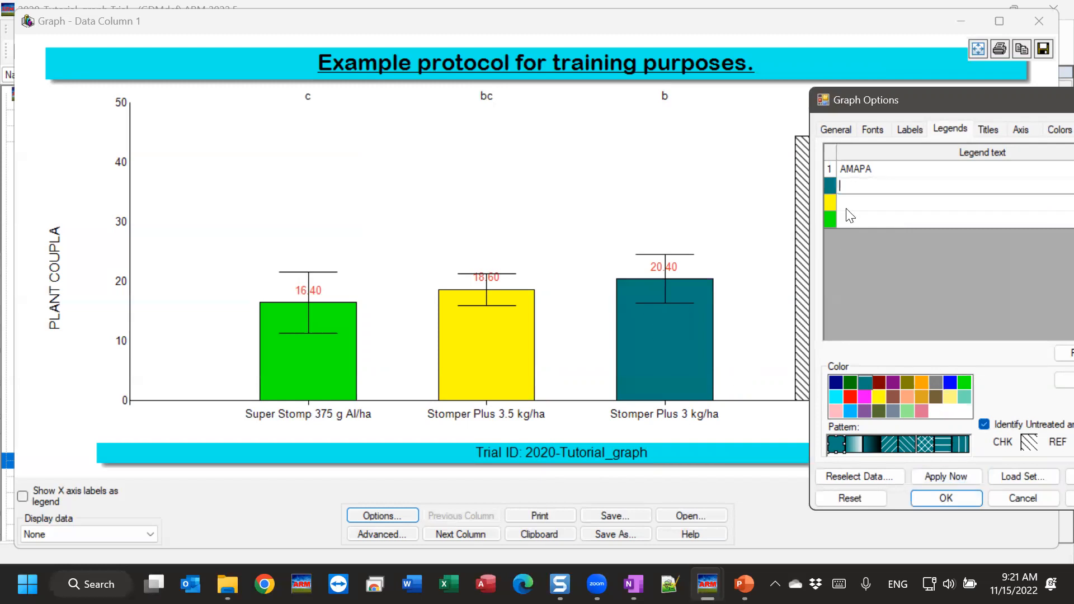
{"action": "left_click", "coordinate": [857, 203]}
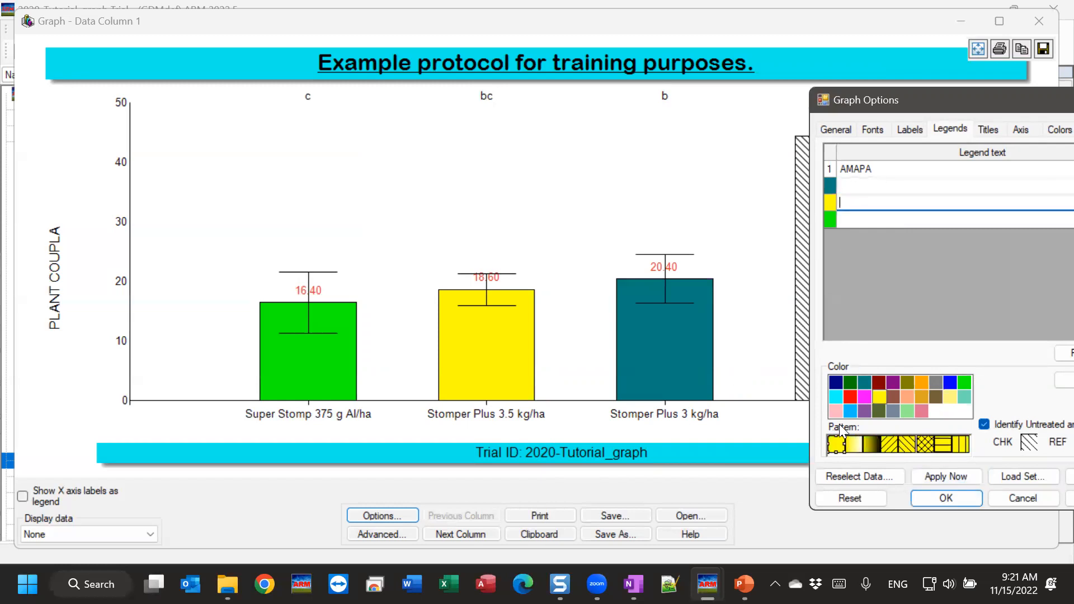
{"action": "left_click", "coordinate": [894, 383]}
{"action": "left_click", "coordinate": [936, 476]}
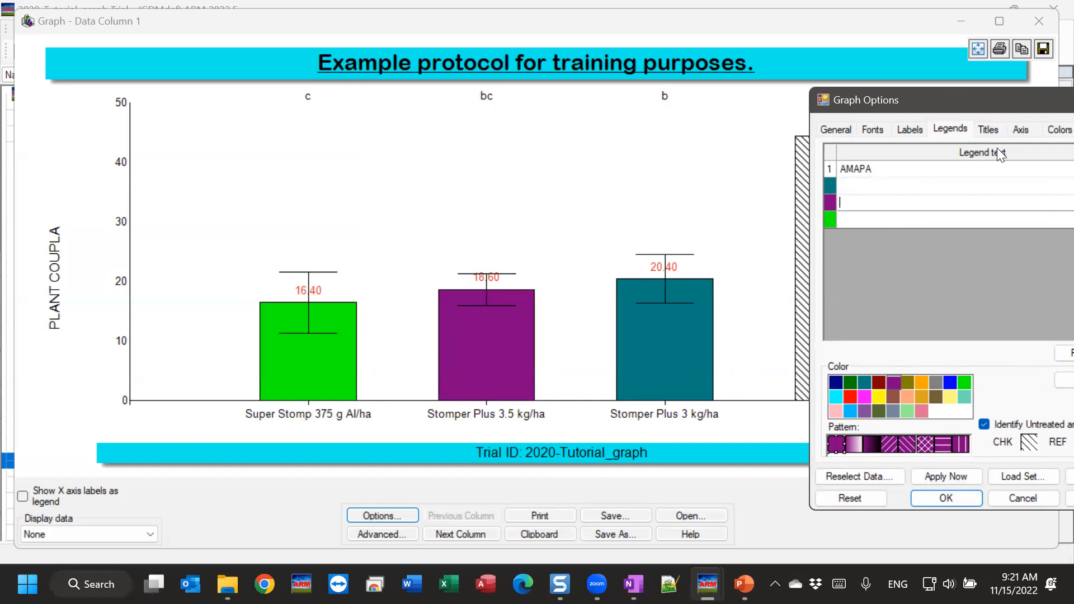
Turn off identification of untreated and reference treatments and apply the change to the graph.
{"action": "left_click_drag", "start_coordinate": [1003, 101], "coordinate": [907, 94]}
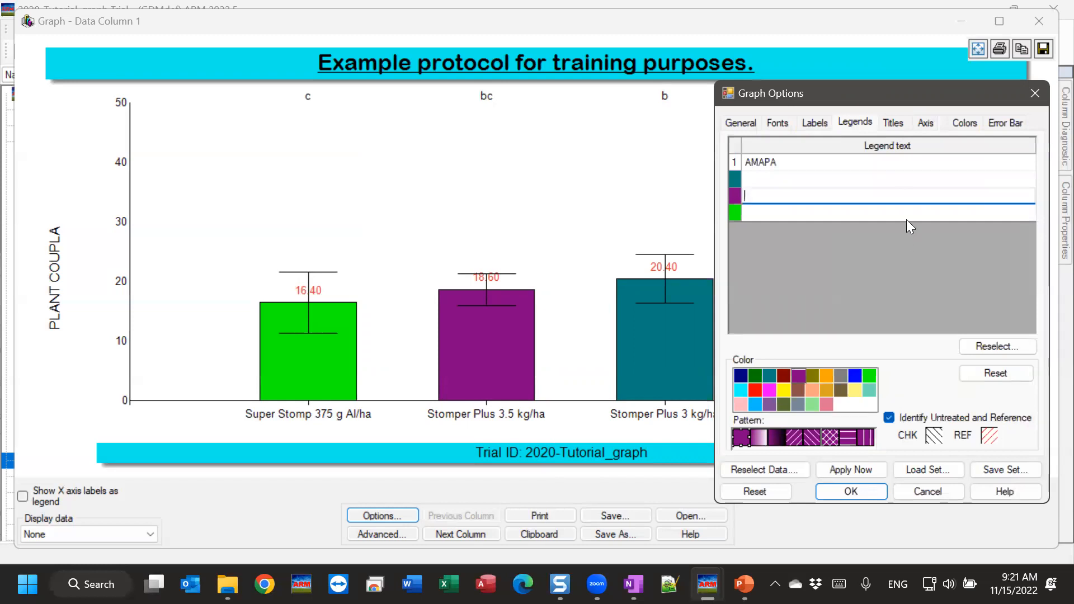
{"action": "left_click_drag", "start_coordinate": [906, 93], "coordinate": [556, 169]}
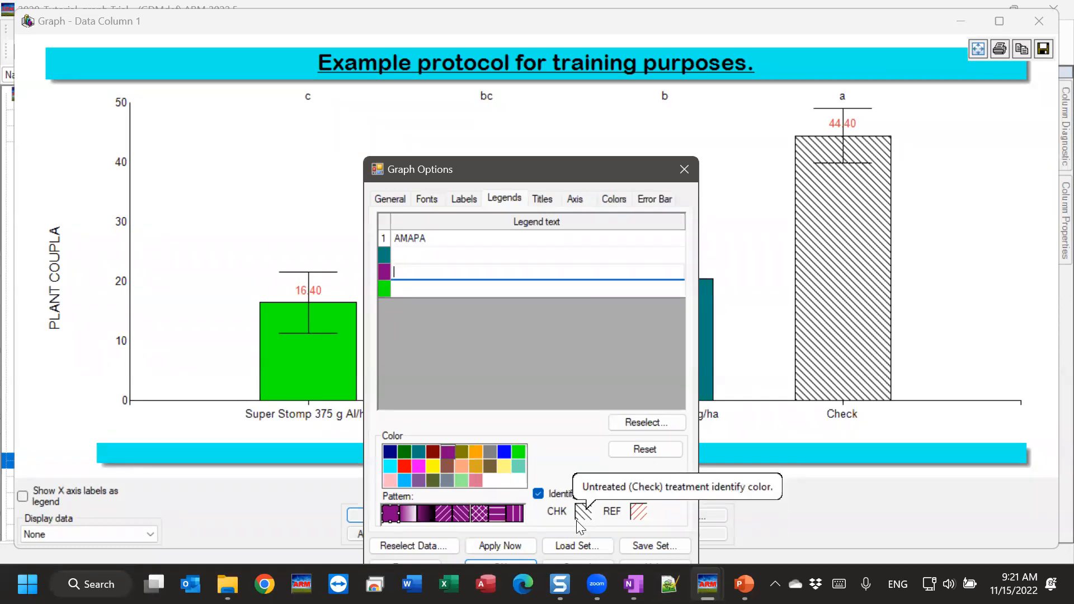
{"action": "left_click", "coordinate": [538, 494]}
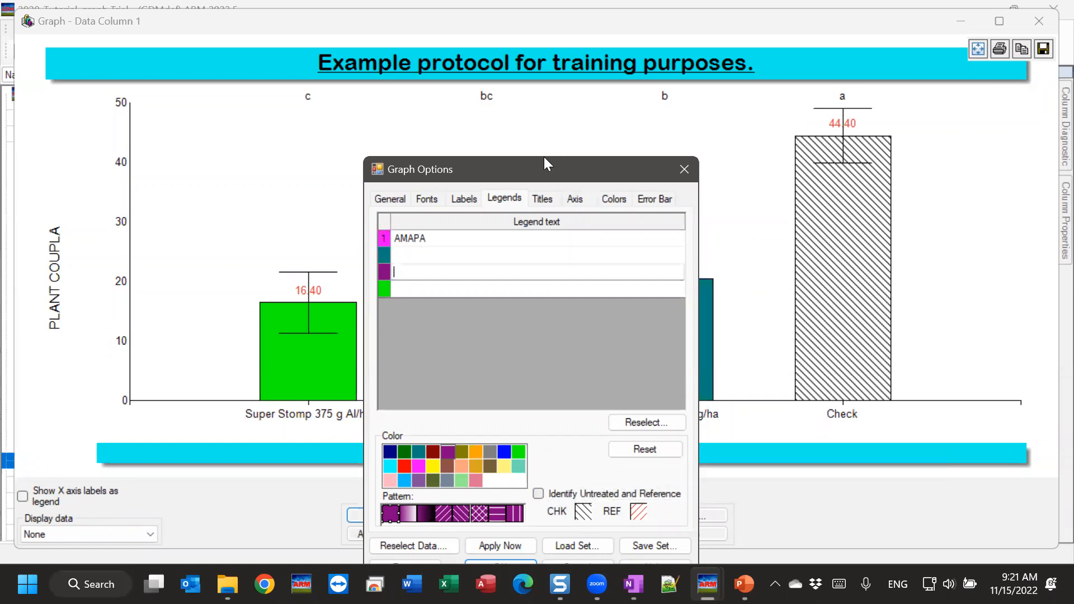
{"action": "left_click_drag", "start_coordinate": [545, 163], "coordinate": [543, 101]}
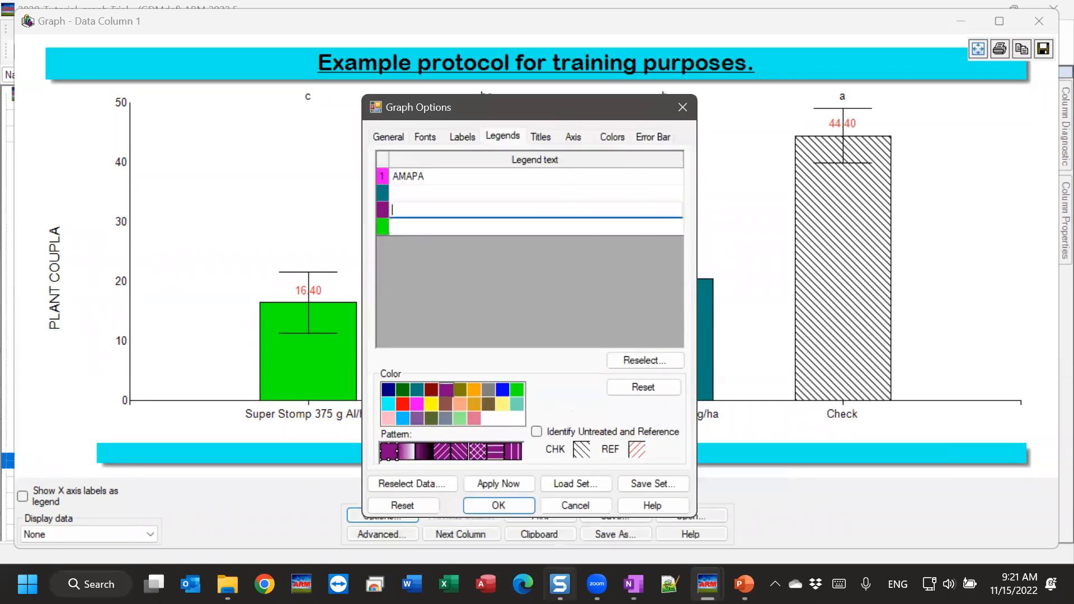
{"action": "left_click", "coordinate": [498, 484]}
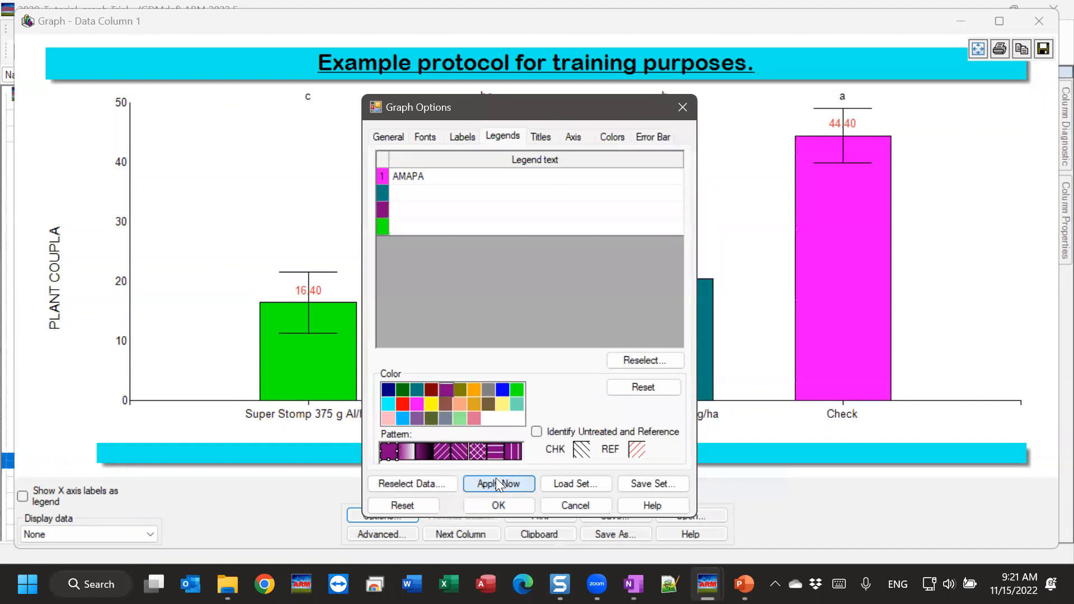
Recolor the first legend entry, AMAPA, to dark red and apply it to the Check bar.
{"action": "left_click", "coordinate": [400, 178]}
{"action": "left_click", "coordinate": [428, 391]}
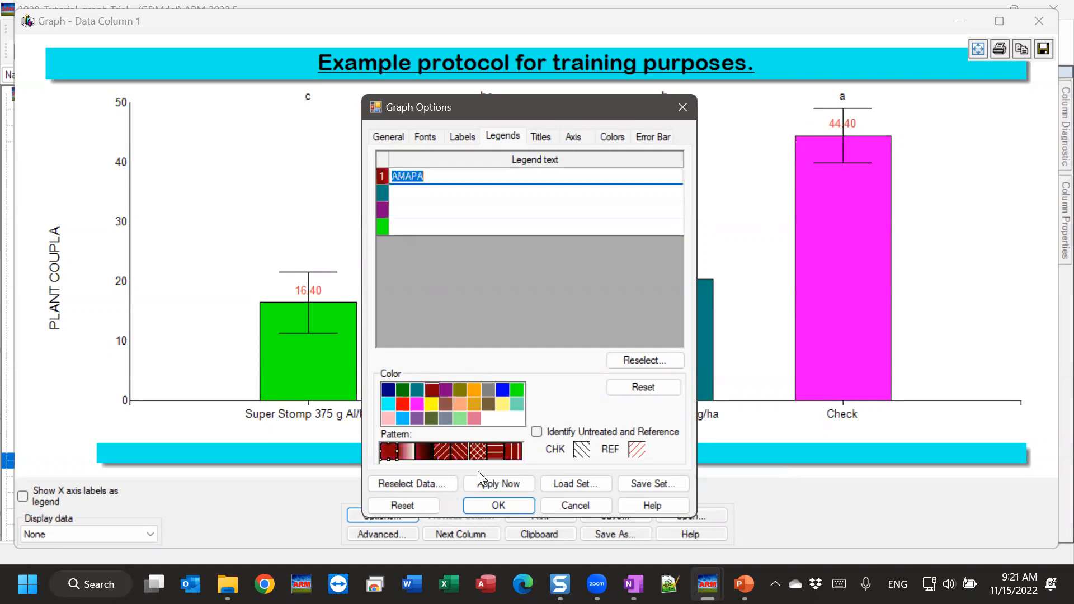
{"action": "left_click", "coordinate": [497, 484]}
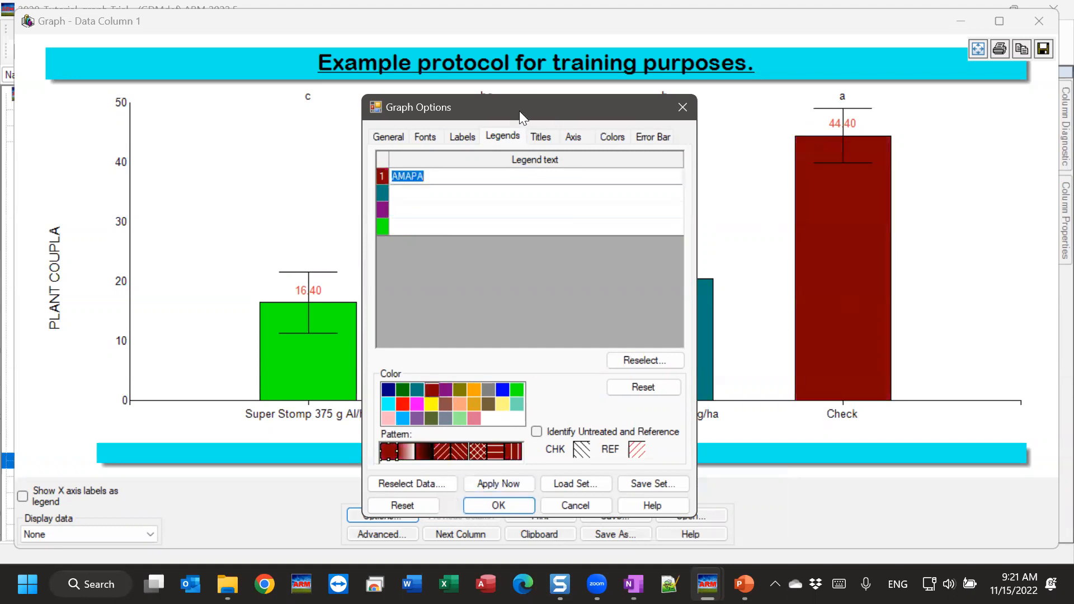
Append "Add information" to the graph title after "Example protocol for training purposes.".
{"action": "left_click_drag", "start_coordinate": [520, 111], "coordinate": [560, 66]}
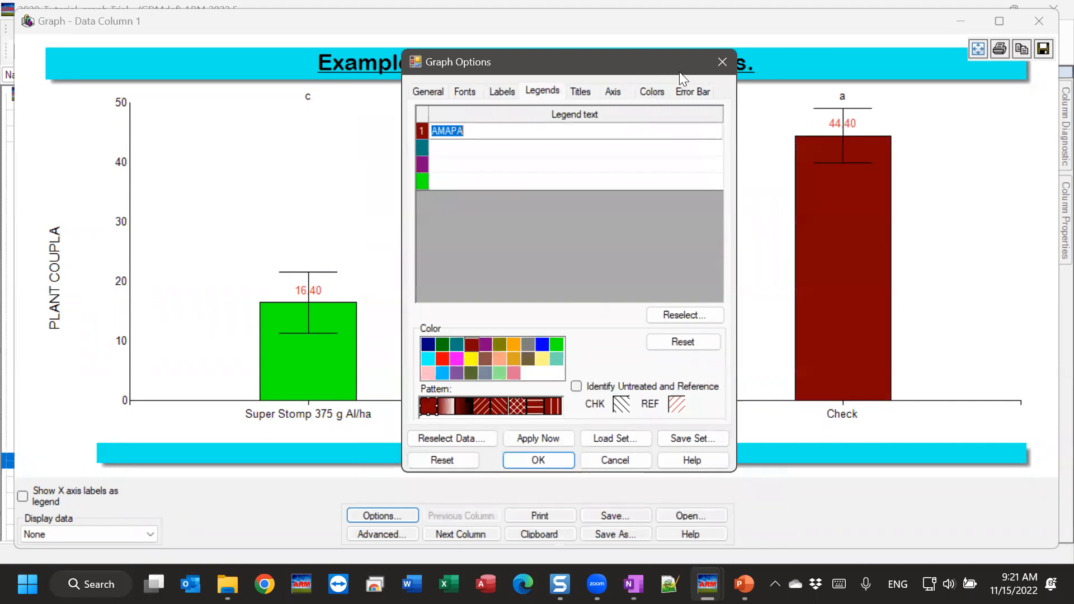
{"action": "left_click_drag", "start_coordinate": [680, 71], "coordinate": [719, 126]}
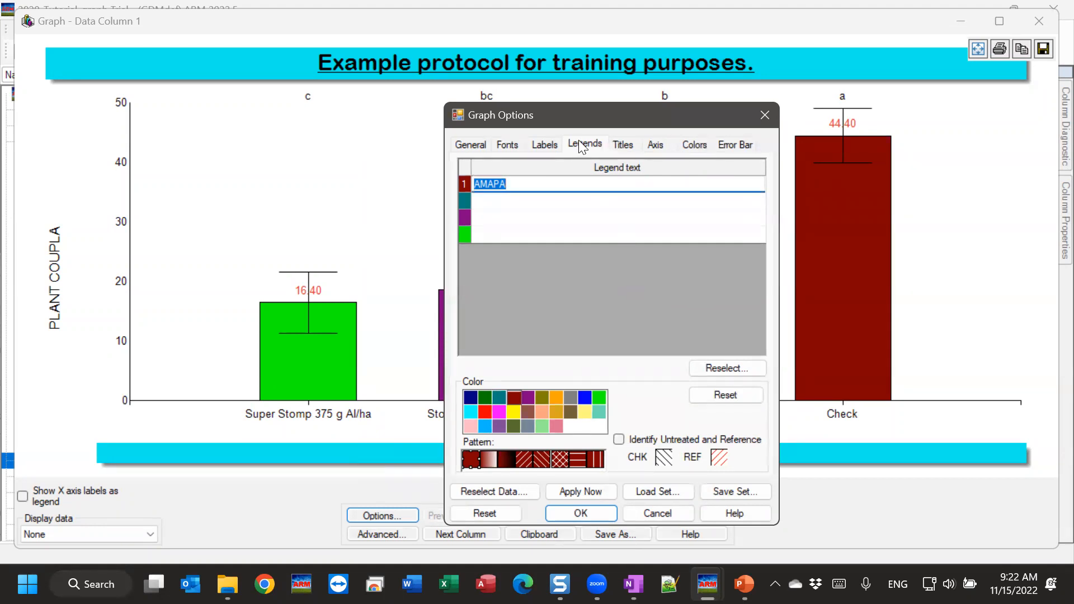
{"action": "left_click", "coordinate": [626, 146]}
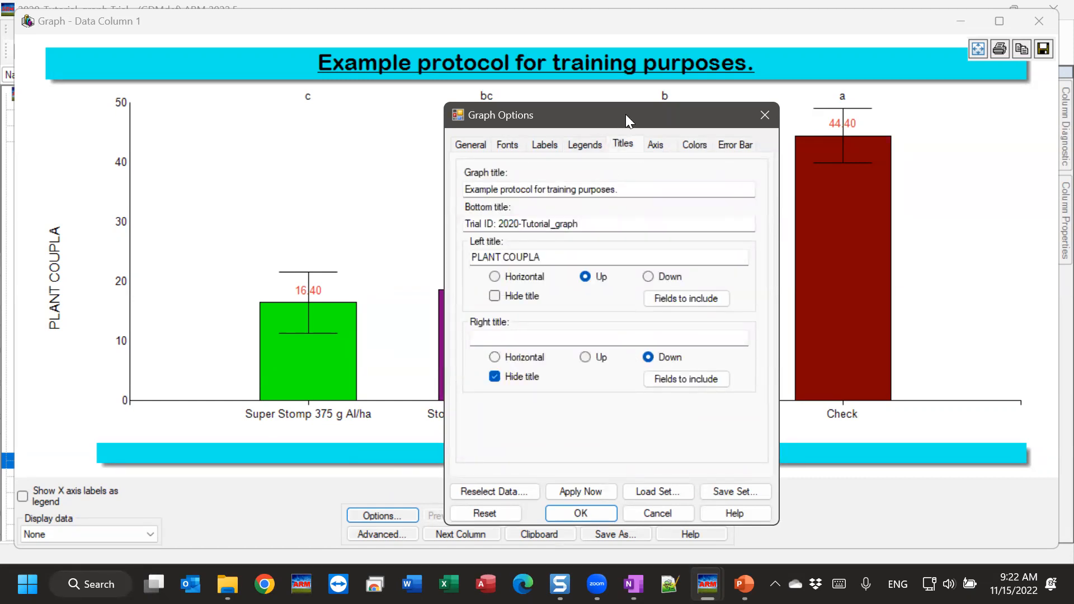
{"action": "left_click_drag", "start_coordinate": [626, 114], "coordinate": [866, 106]}
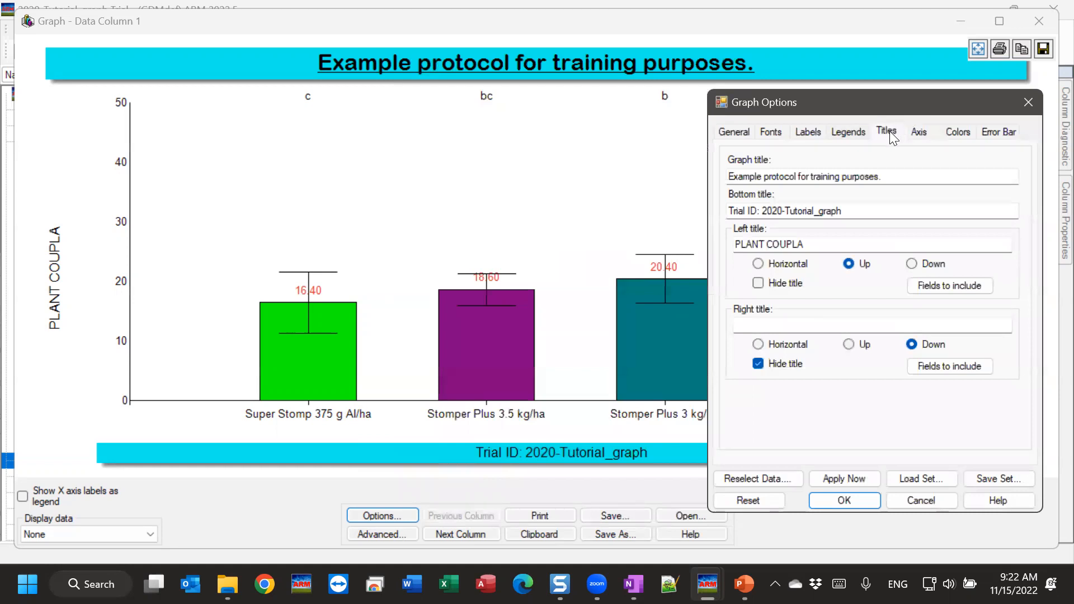
{"action": "triple_click", "coordinate": [914, 175]}
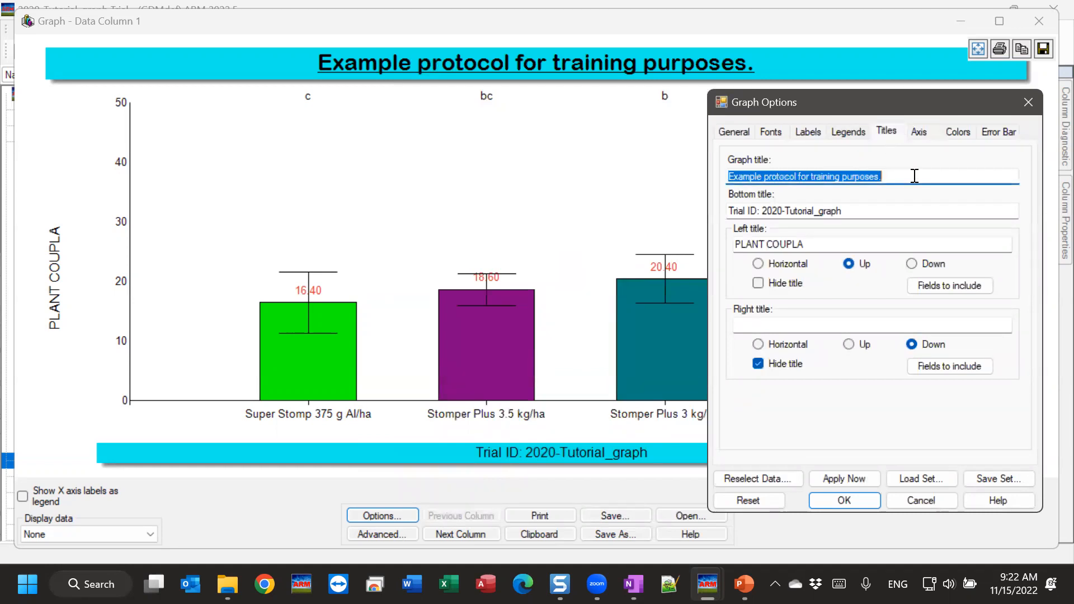
{"action": "left_click", "coordinate": [878, 177]}
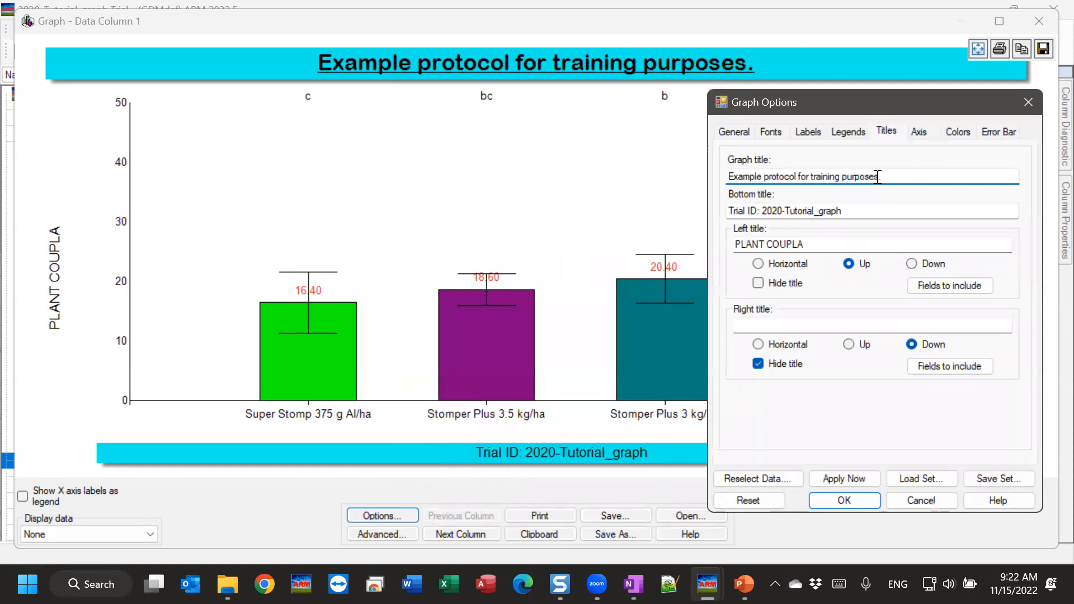
{"action": "type", "text": "Add information"}
Clear the bottom title text and apply the title changes to the graph.
{"action": "left_click", "coordinate": [872, 215]}
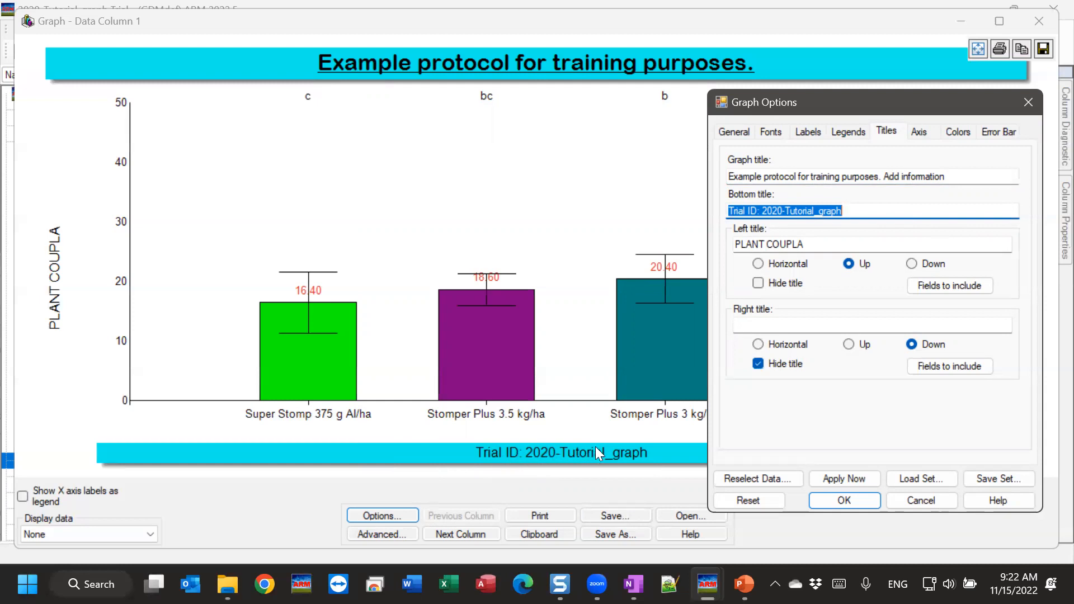
{"action": "key", "text": "Delete"}
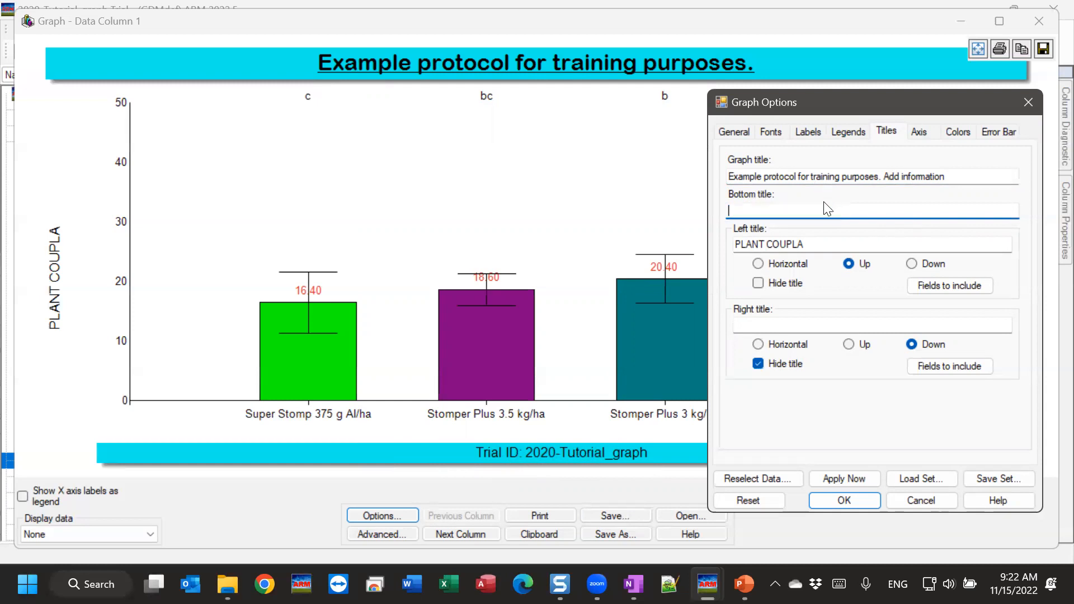
{"action": "left_click", "coordinate": [851, 476]}
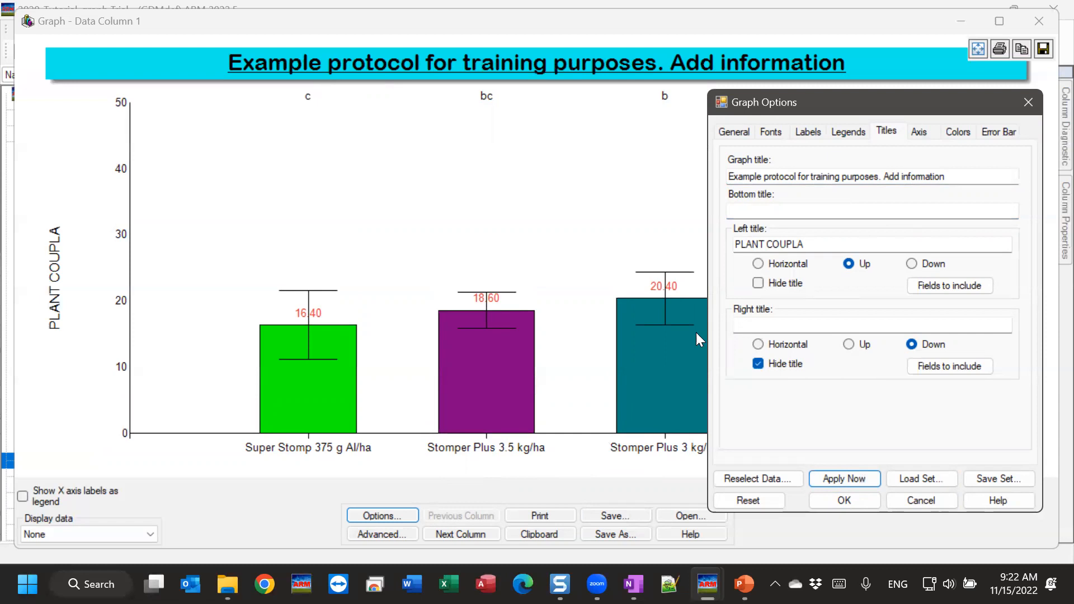
{"action": "left_click", "coordinate": [777, 210]}
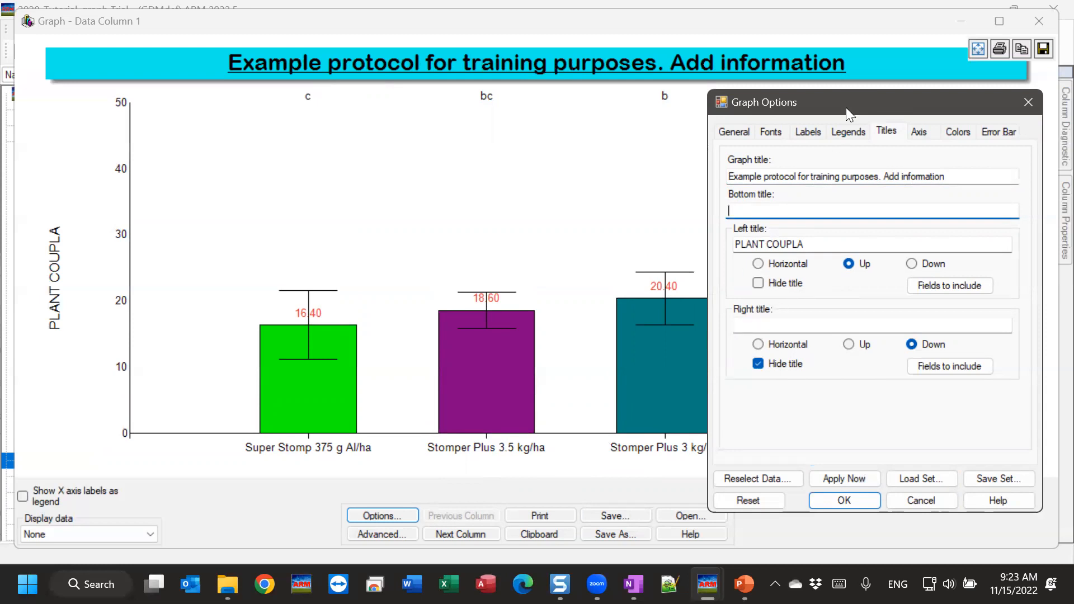
Examine the assessment header fields that can be included in the left title, leaving the selection unchanged.
{"action": "left_click_drag", "start_coordinate": [846, 107], "coordinate": [530, 129]}
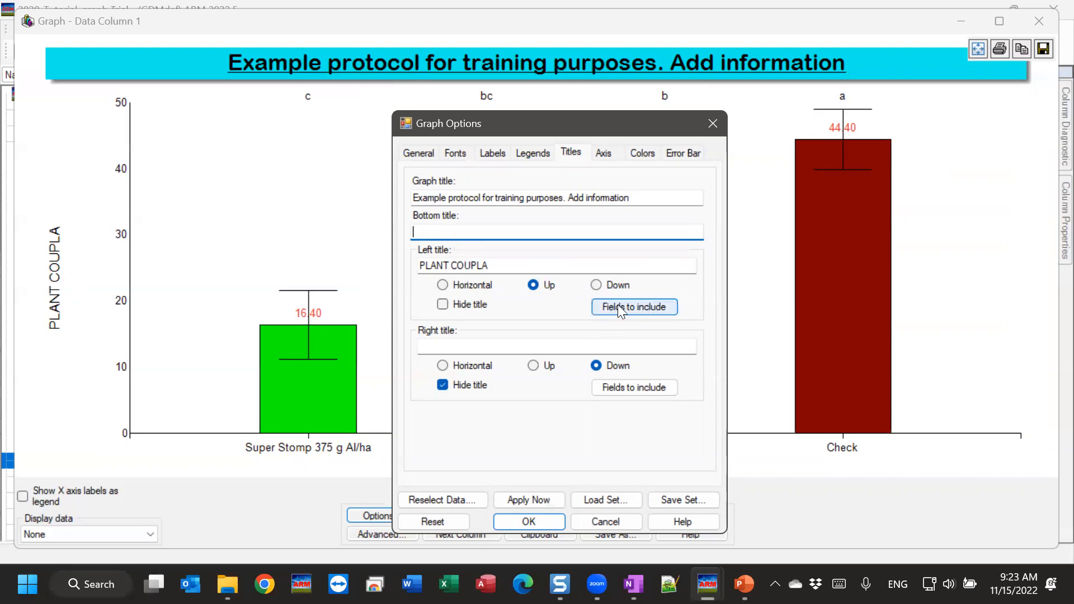
{"action": "left_click", "coordinate": [648, 305]}
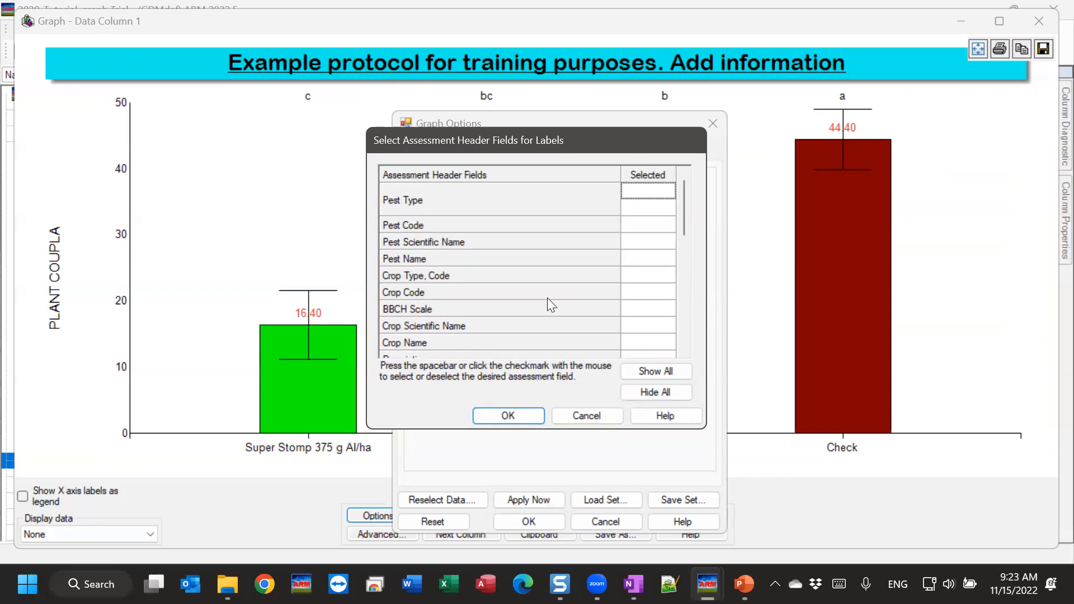
{"action": "left_click", "coordinate": [585, 415]}
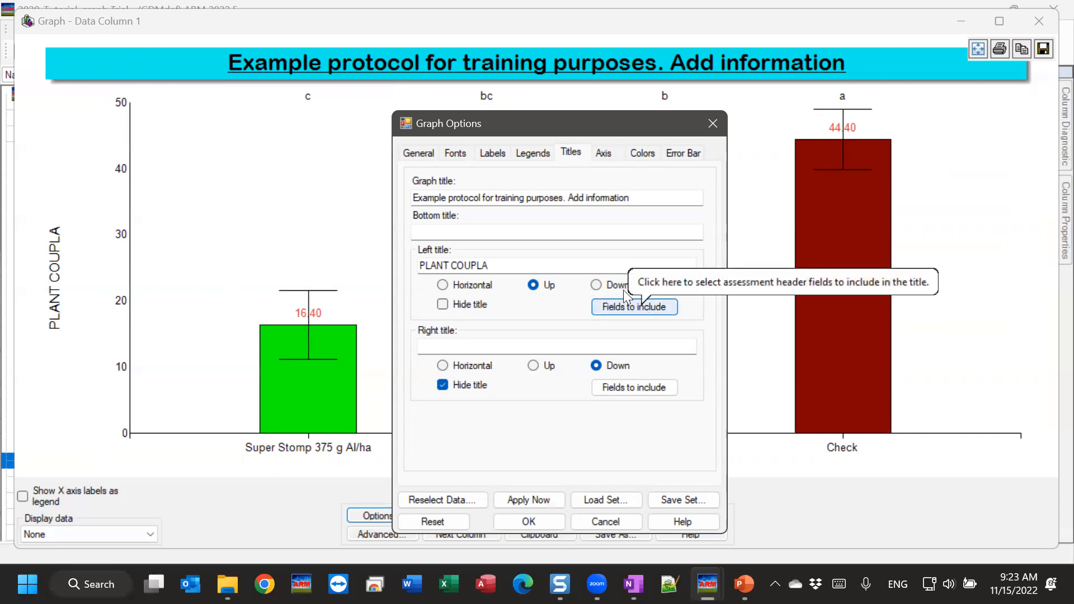
Try horizontal orientation for the left title on the graph, and set it back to Up.
{"action": "left_click", "coordinate": [454, 282]}
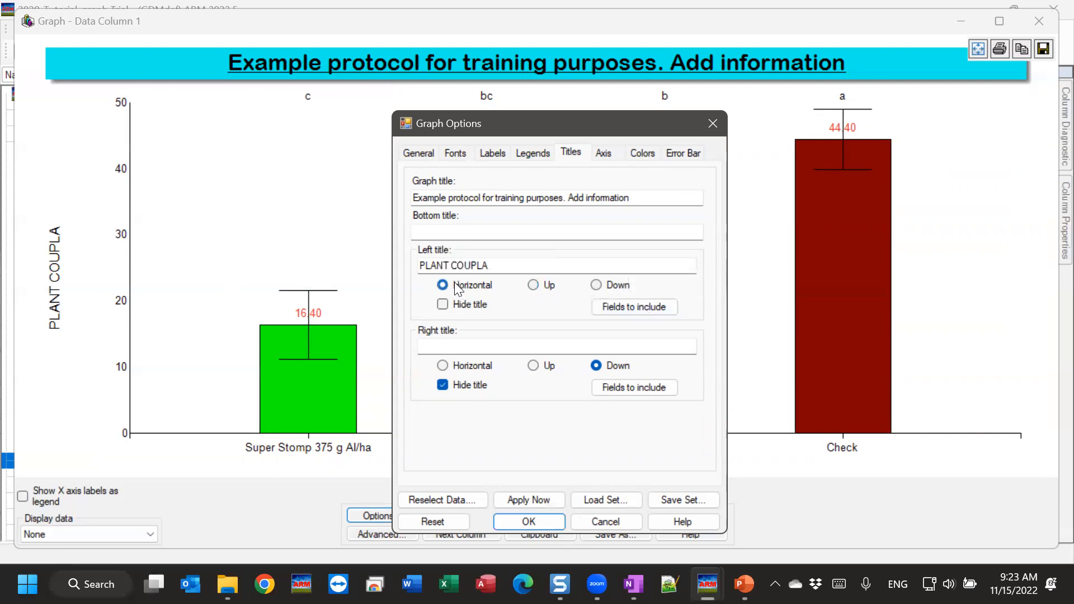
{"action": "left_click", "coordinate": [546, 502]}
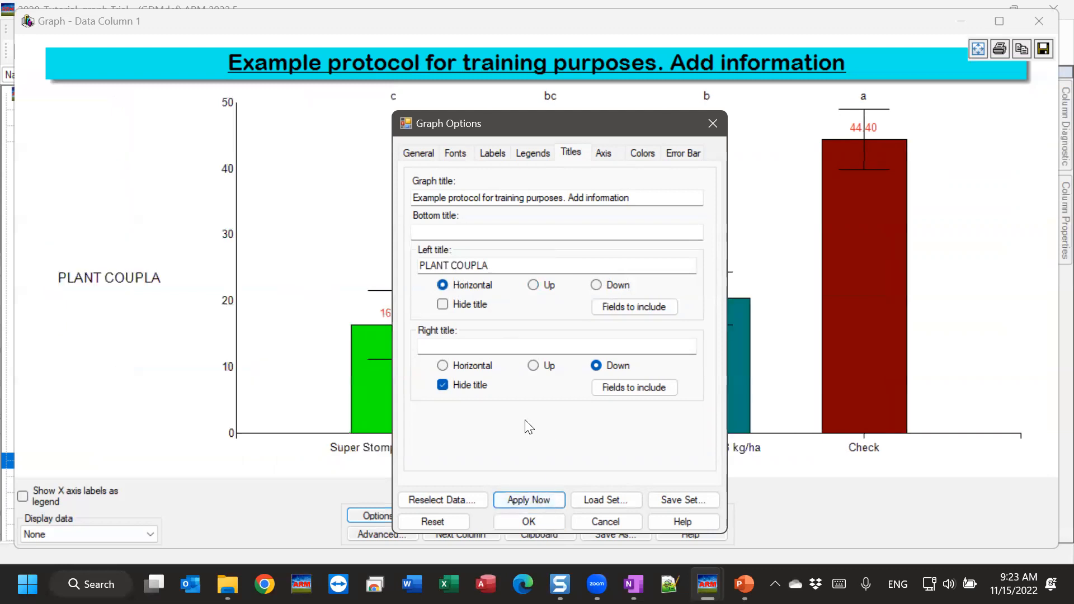
{"action": "left_click", "coordinate": [537, 285]}
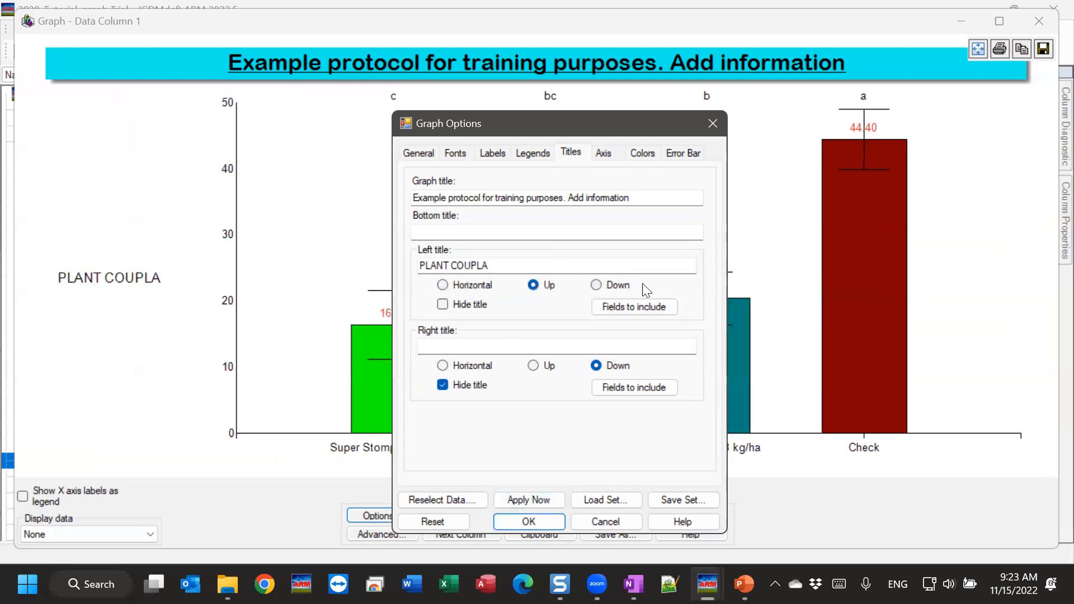
{"action": "left_click", "coordinate": [557, 500]}
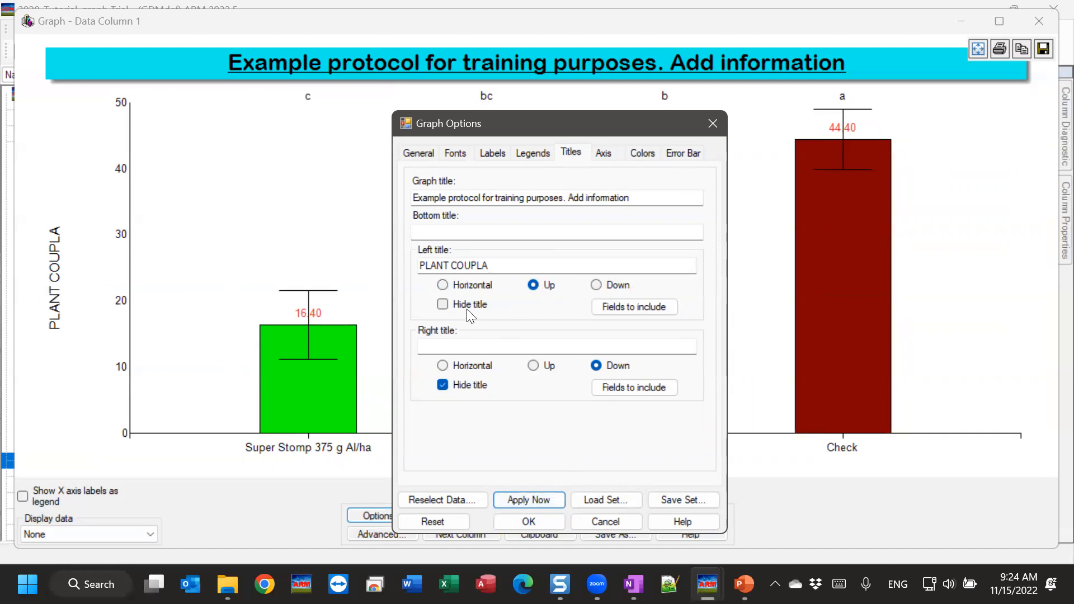
Unhide the right title, set its text to "Right" and apply it to the graph.
{"action": "left_click", "coordinate": [442, 385]}
{"action": "left_click", "coordinate": [448, 346]}
{"action": "type", "text": "Right"}
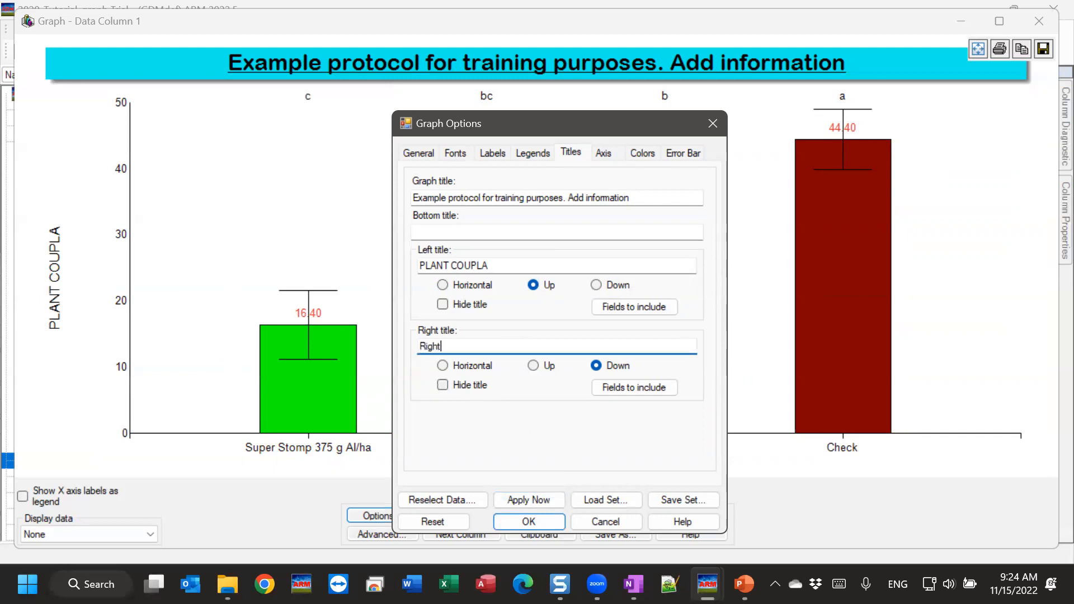
{"action": "left_click", "coordinate": [530, 501]}
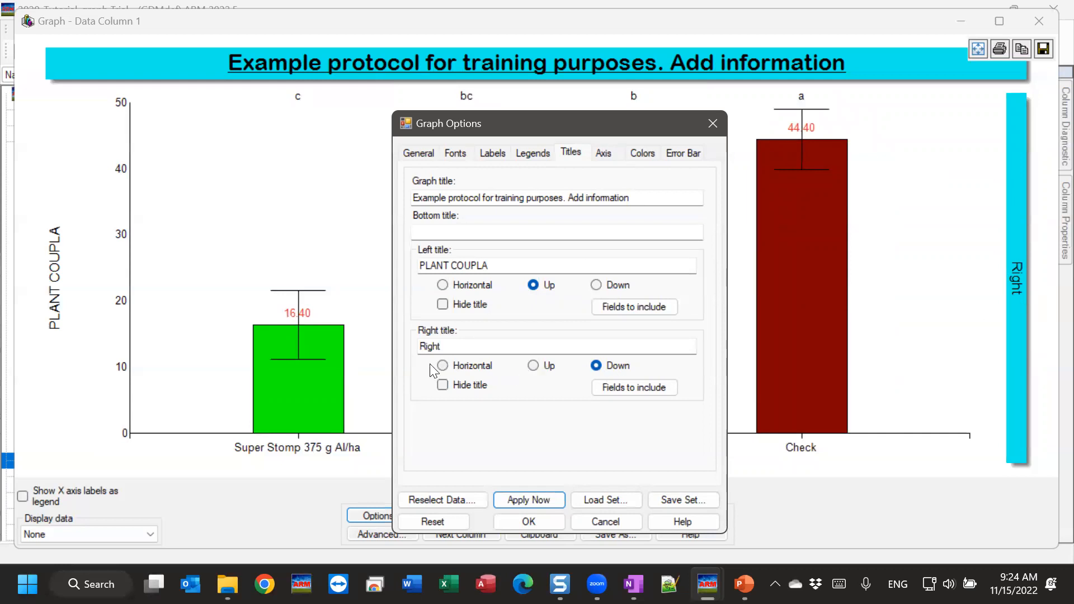
Clear the right title's text and apply the change to the graph.
{"action": "left_click_drag", "start_coordinate": [423, 346], "coordinate": [370, 347]}
{"action": "left_click_drag", "start_coordinate": [477, 350], "coordinate": [410, 346]}
{"action": "key", "text": "Delete"}
{"action": "left_click", "coordinate": [522, 500]}
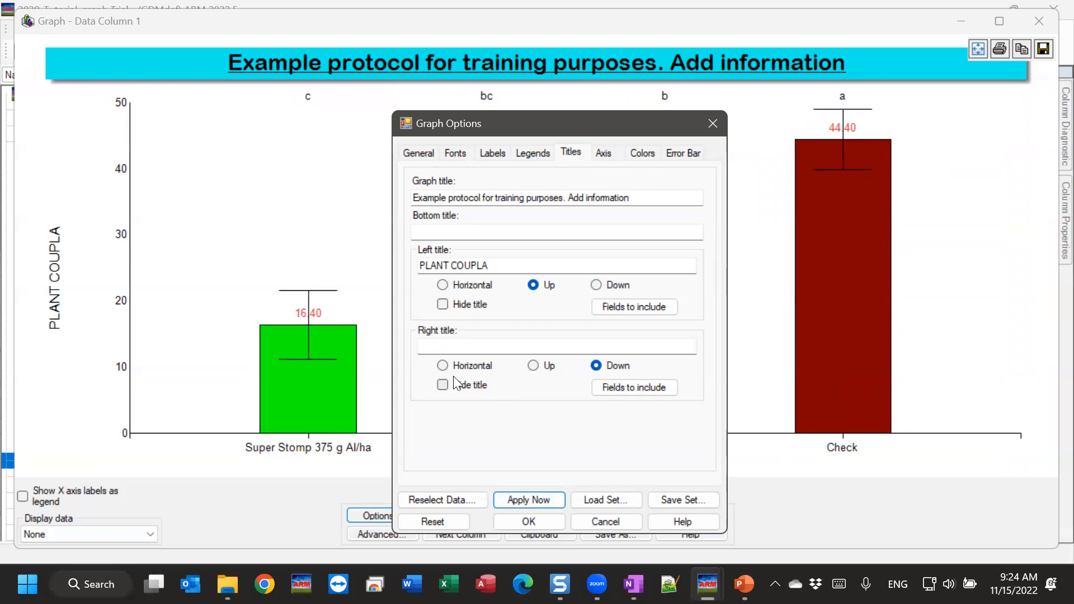
Try hiding the left title on the graph, and show it again.
{"action": "left_click", "coordinate": [443, 304]}
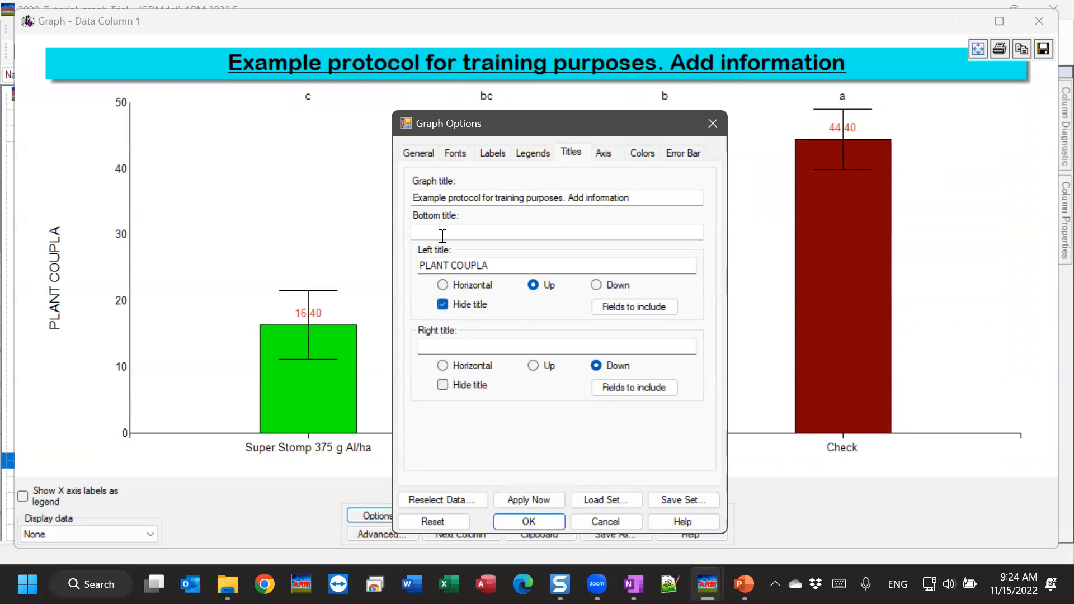
{"action": "left_click", "coordinate": [545, 505]}
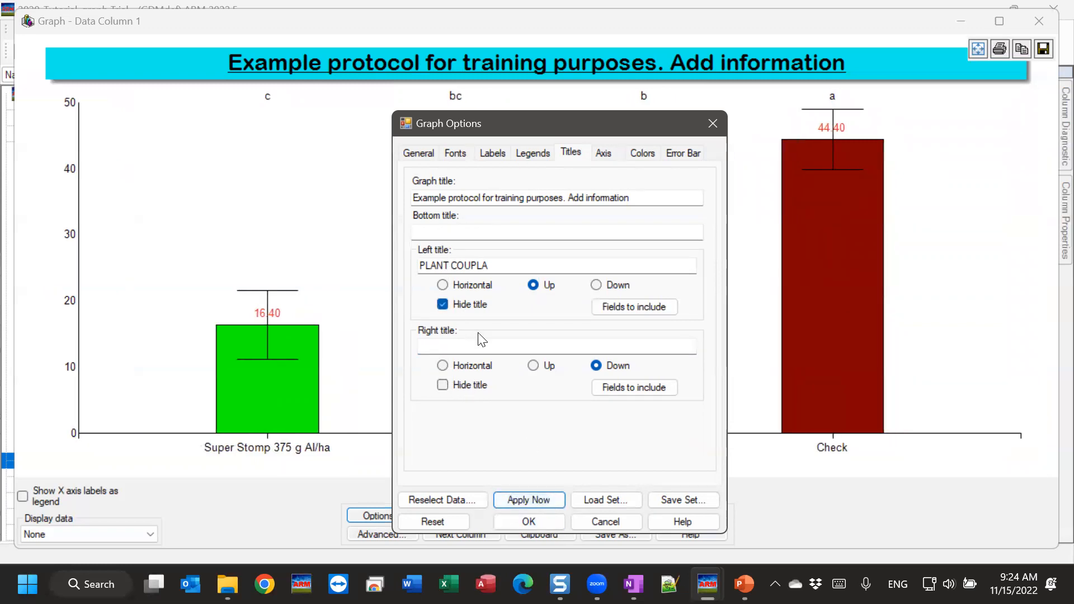
{"action": "left_click", "coordinate": [464, 306]}
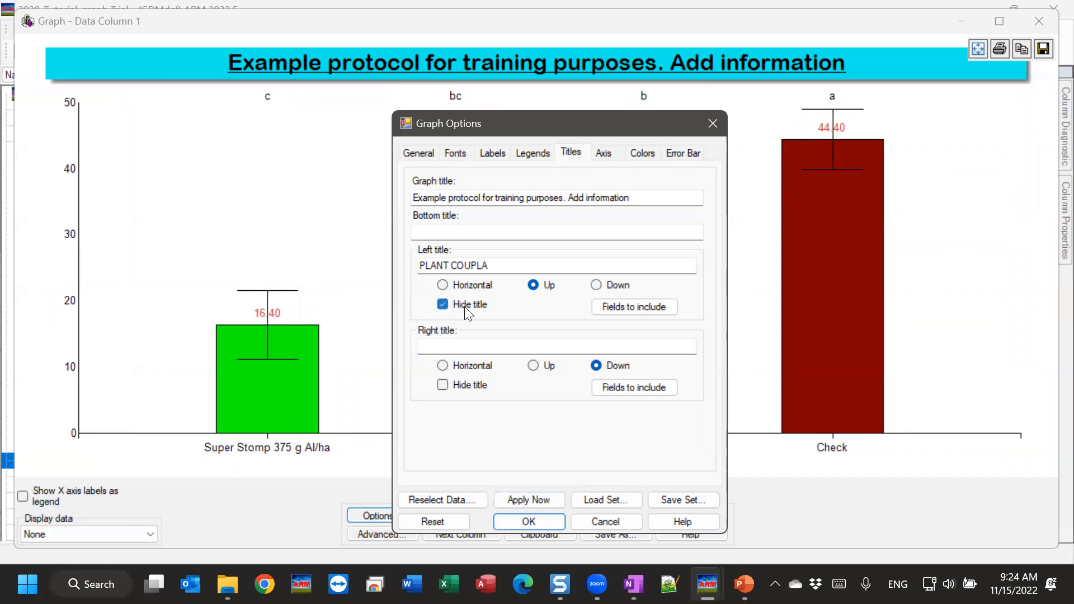
{"action": "left_click", "coordinate": [534, 497]}
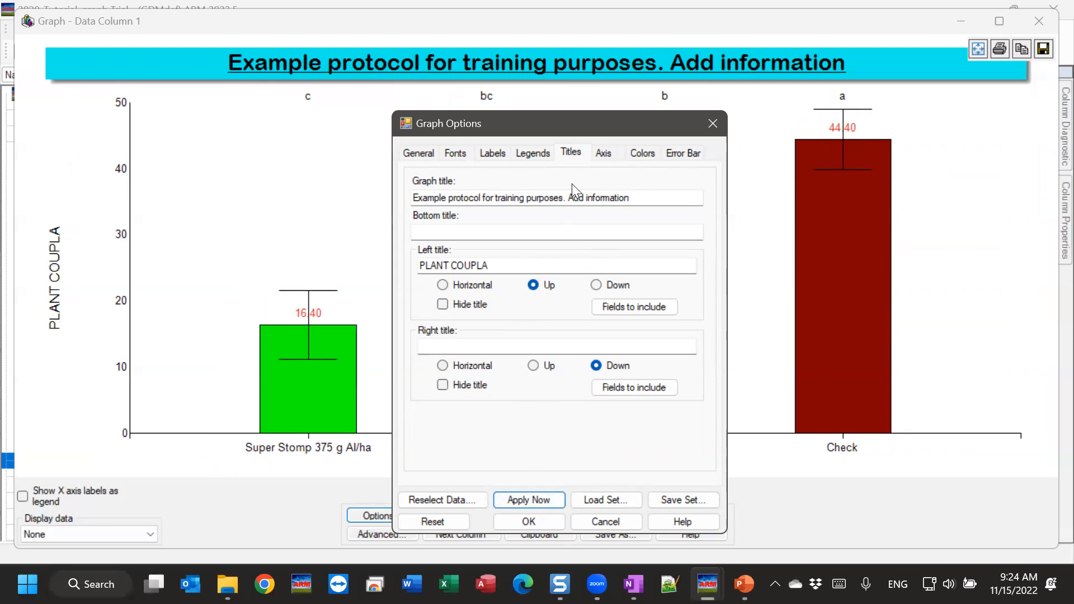
Try the graph without Y axis labels, and turn the labels back on.
{"action": "left_click", "coordinate": [606, 157]}
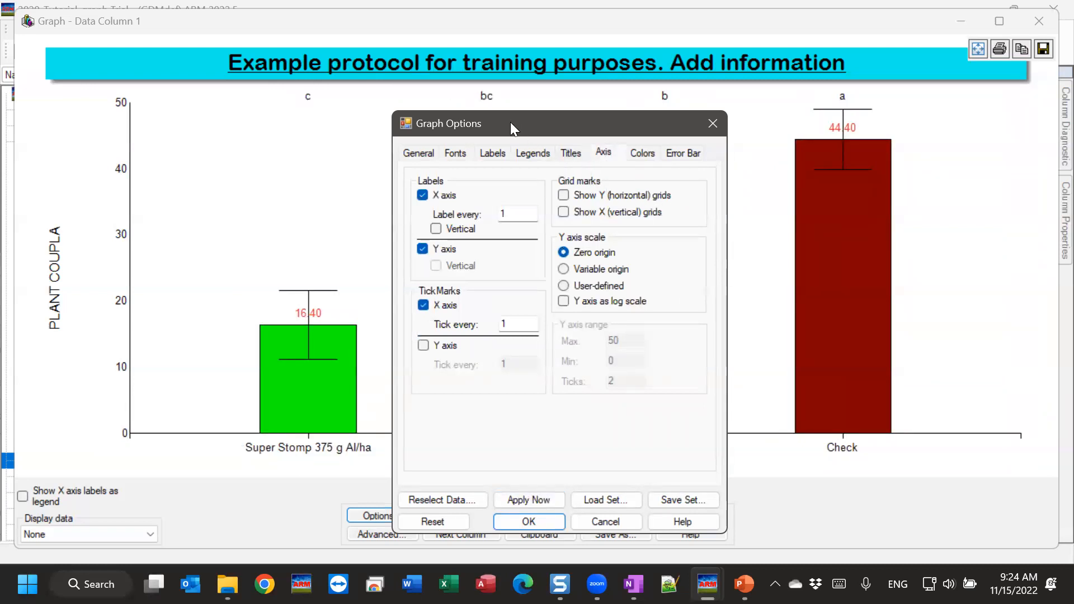
{"action": "left_click_drag", "start_coordinate": [525, 124], "coordinate": [867, 112]}
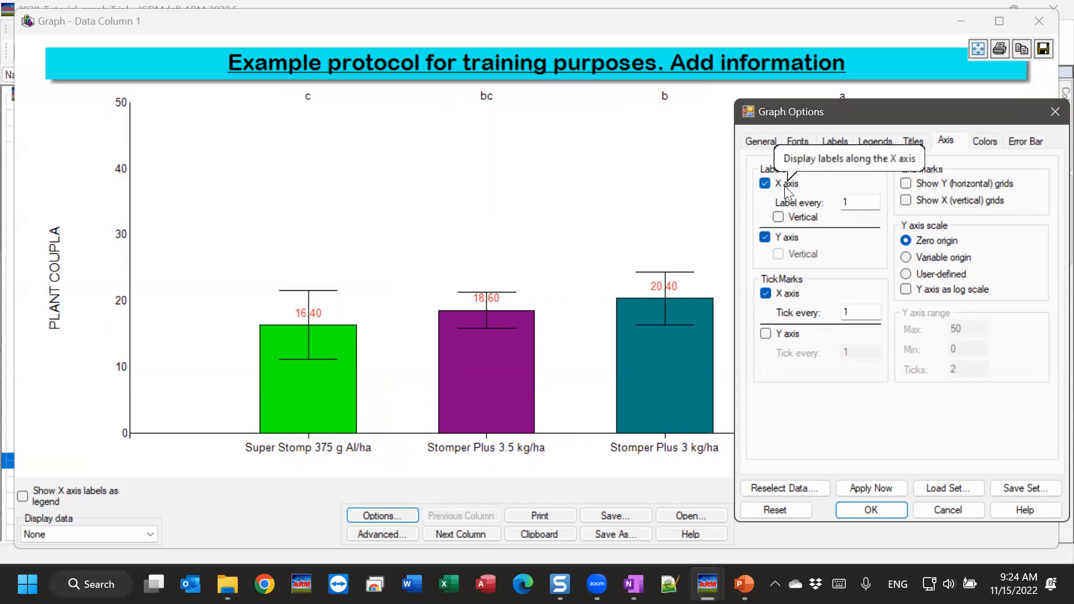
{"action": "left_click", "coordinate": [779, 237]}
{"action": "left_click", "coordinate": [879, 492]}
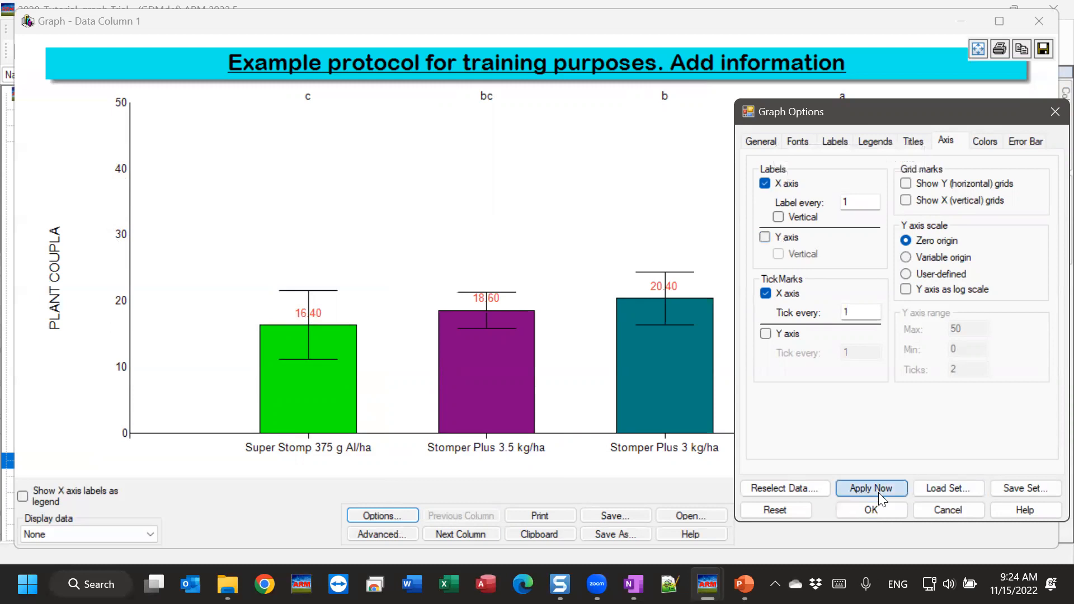
{"action": "left_click", "coordinate": [788, 239]}
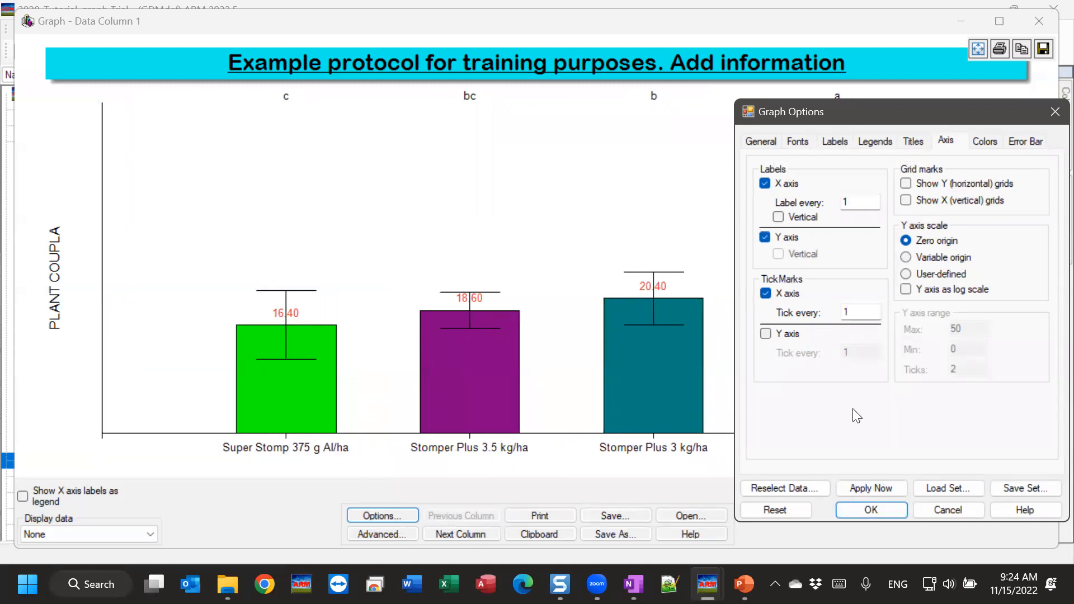
{"action": "left_click", "coordinate": [887, 488]}
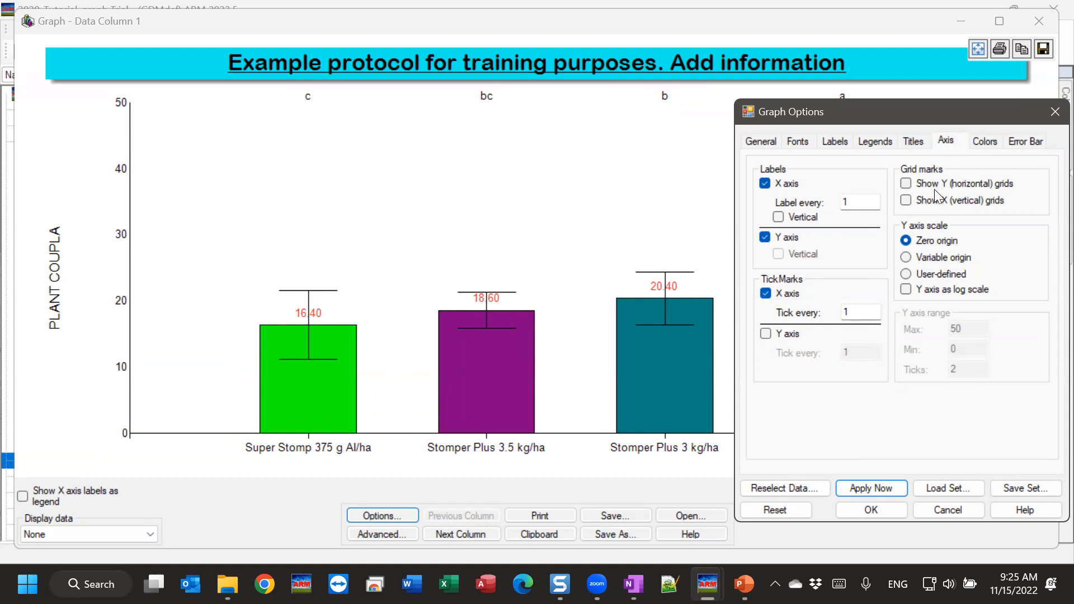
Turn on the Y (horizontal) grids and apply them to the graph.
{"action": "left_click", "coordinate": [961, 191]}
{"action": "left_click", "coordinate": [896, 492]}
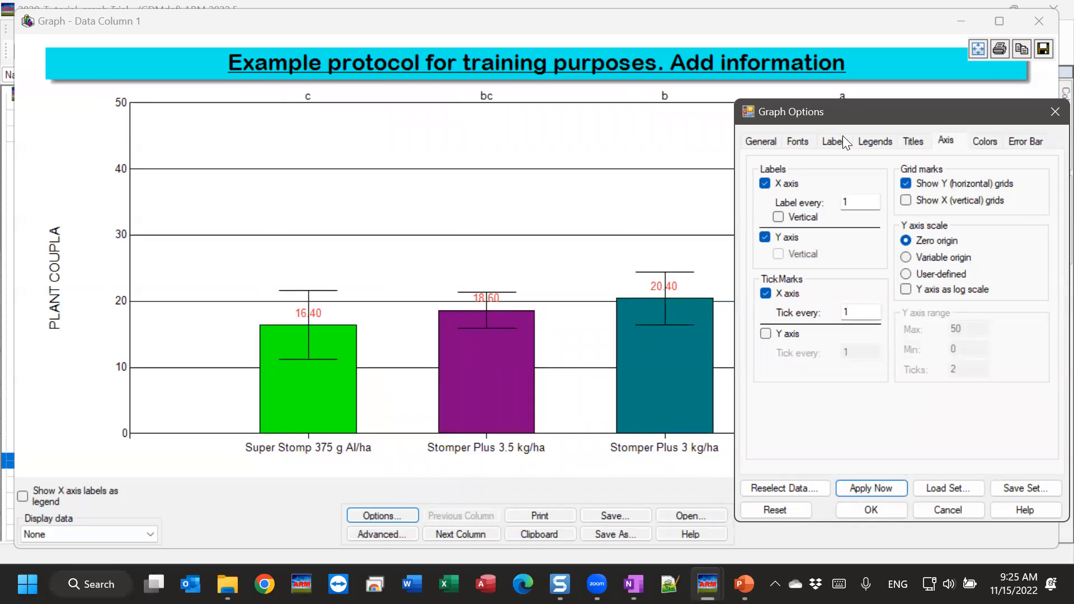
{"action": "left_click_drag", "start_coordinate": [843, 114], "coordinate": [819, 191]}
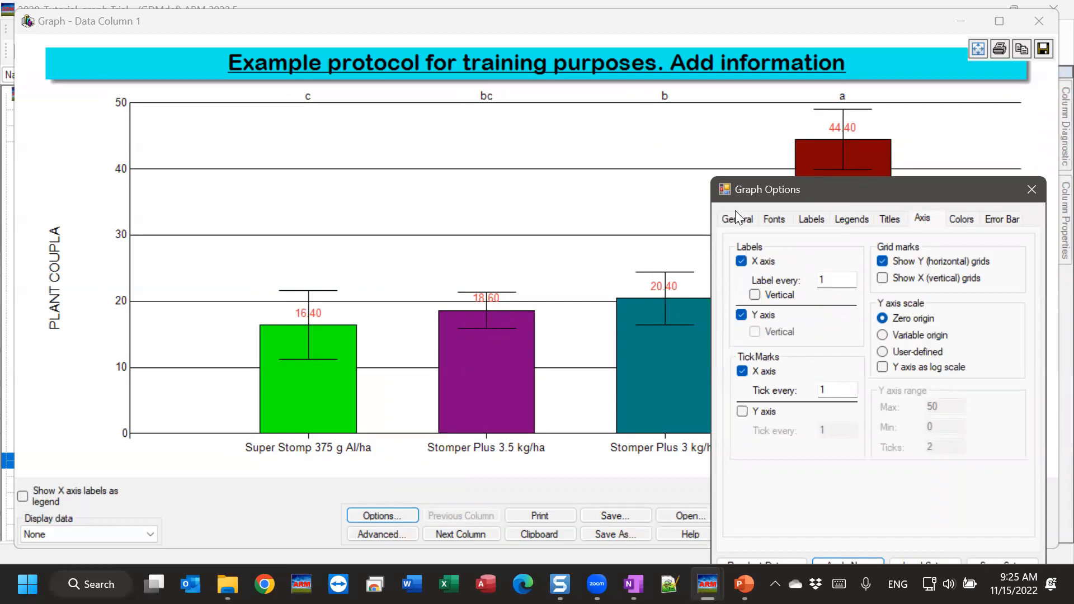
Try the X (vertical) grids on the graph, turn them back off and accept the graph options.
{"action": "left_click", "coordinate": [925, 278]}
{"action": "left_click_drag", "start_coordinate": [889, 187], "coordinate": [876, 100]}
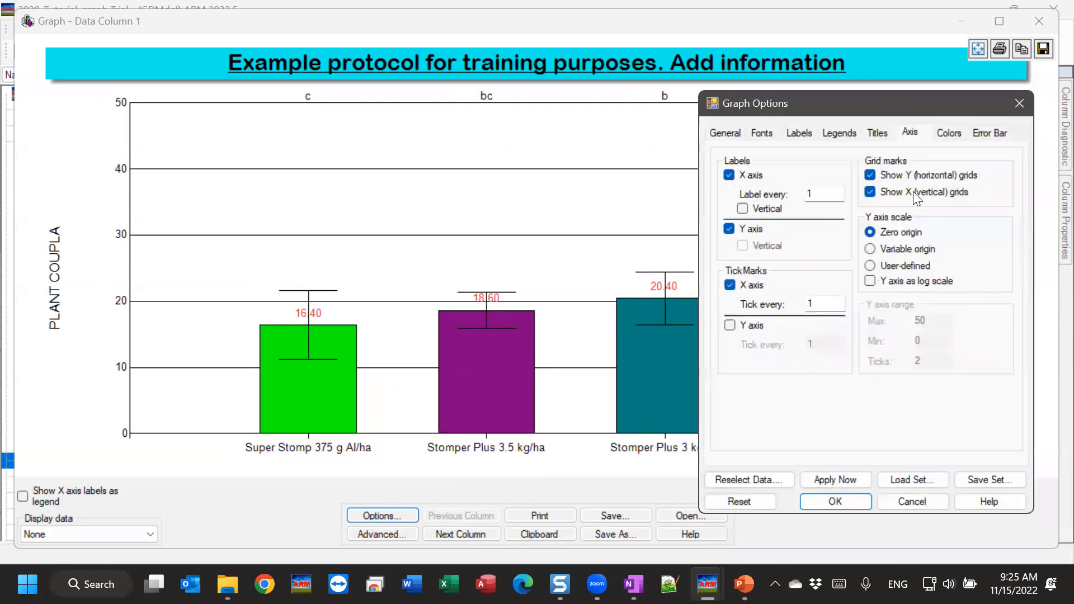
{"action": "left_click", "coordinate": [852, 477]}
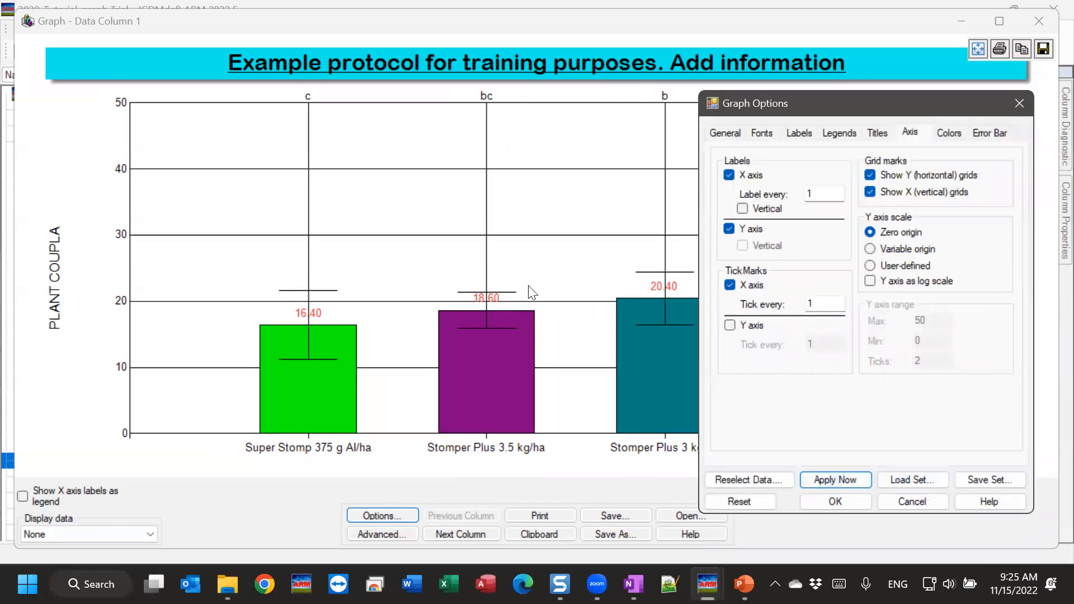
{"action": "left_click", "coordinate": [871, 192]}
{"action": "left_click", "coordinate": [858, 480]}
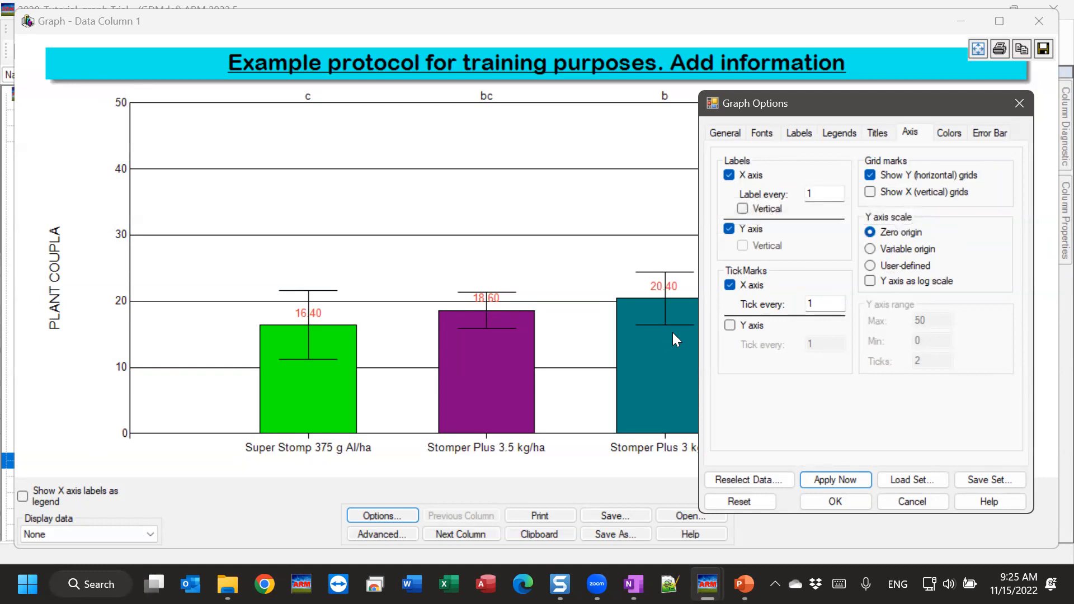
{"action": "left_click", "coordinate": [851, 505]}
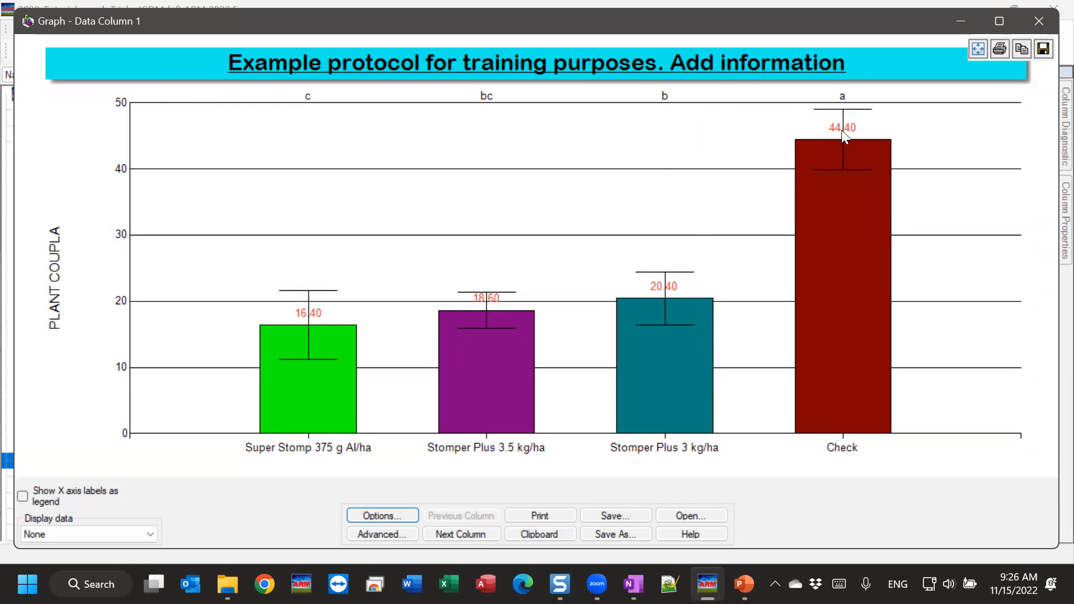
View the graphs of data columns 2 and 3, and return to the column 2 graph.
{"action": "left_click", "coordinate": [459, 532]}
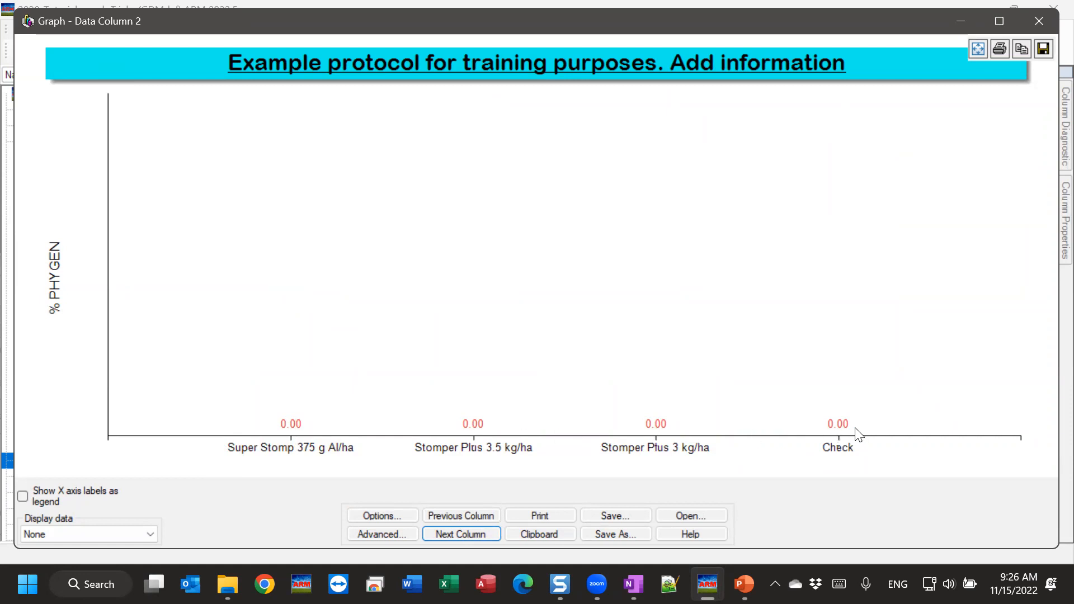
{"action": "left_click", "coordinate": [458, 535]}
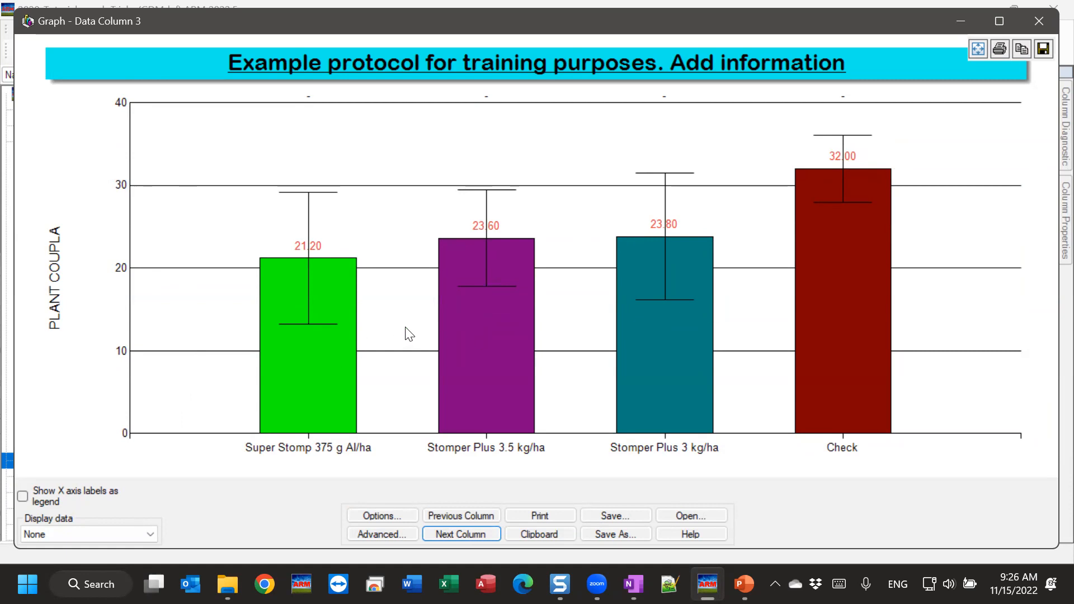
{"action": "left_click", "coordinate": [470, 515]}
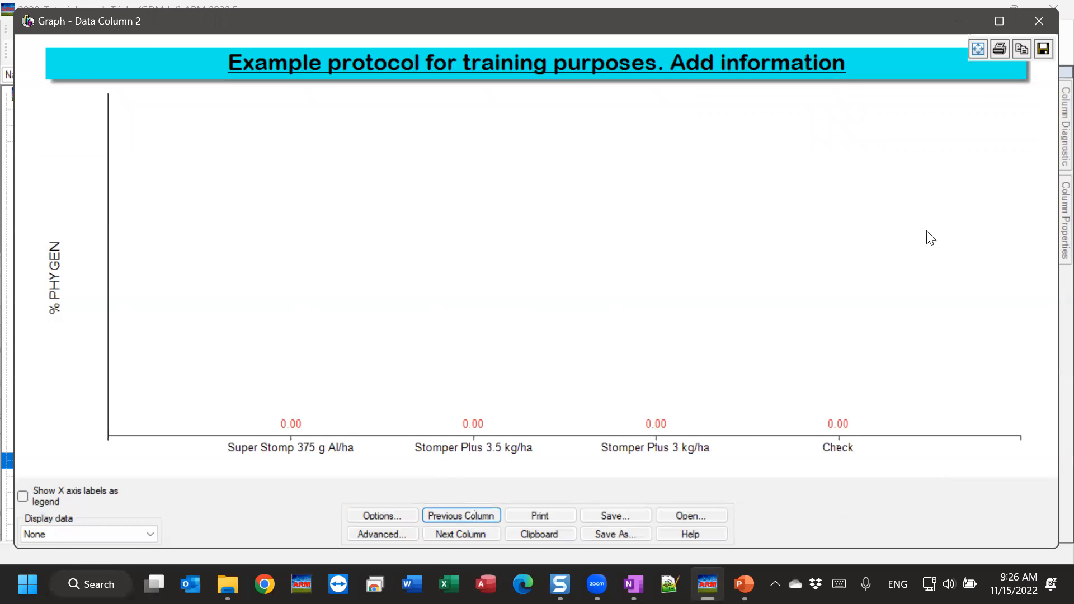
Close the graph and enter 10, 4, 5, 2 and 4 in assessment column 2 for plots 101 to 201.
{"action": "left_click", "coordinate": [1038, 22]}
{"action": "left_click", "coordinate": [558, 346]}
{"action": "type", "text": "10"}
{"action": "key", "text": "Return"}
{"action": "type", "text": "4"}
{"action": "key", "text": "Return"}
{"action": "type", "text": "5"}
{"action": "key", "text": "Return"}
{"action": "type", "text": "2"}
{"action": "key", "text": "Return"}
{"action": "type", "text": "4"}
{"action": "key", "text": "Return"}
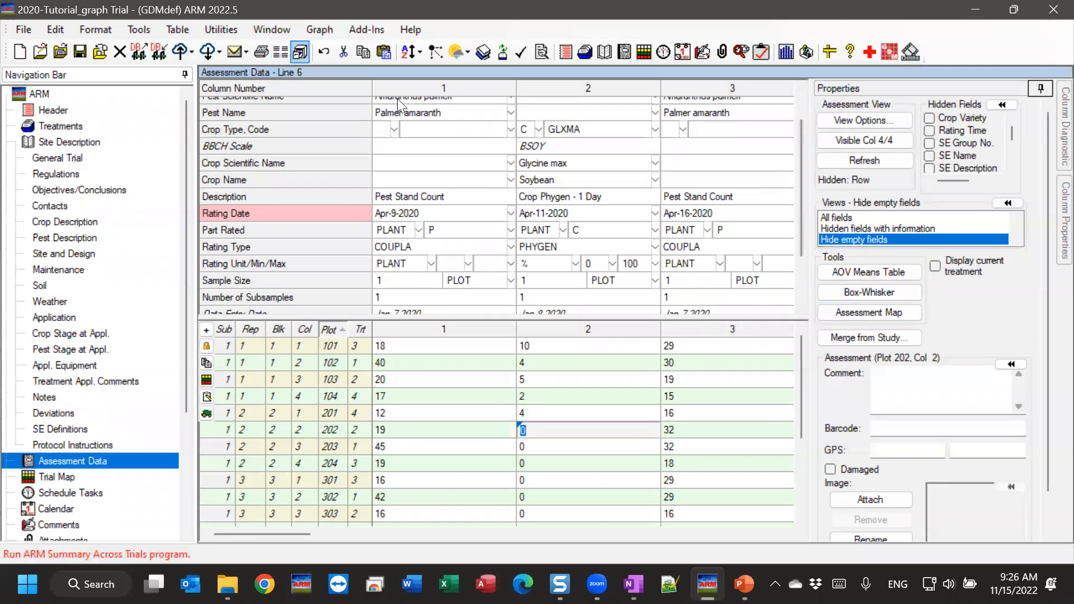
Create the treatment graph again from the column 2 data and show the X axis labels as a legend.
{"action": "left_click", "coordinate": [319, 30]}
{"action": "left_click", "coordinate": [338, 93]}
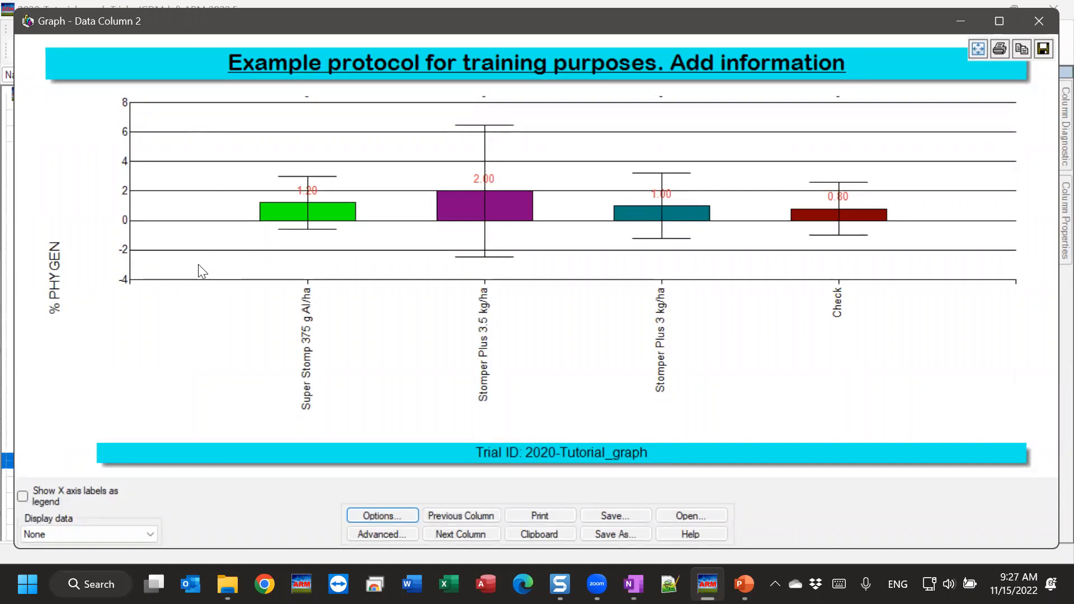
{"action": "left_click", "coordinate": [45, 488]}
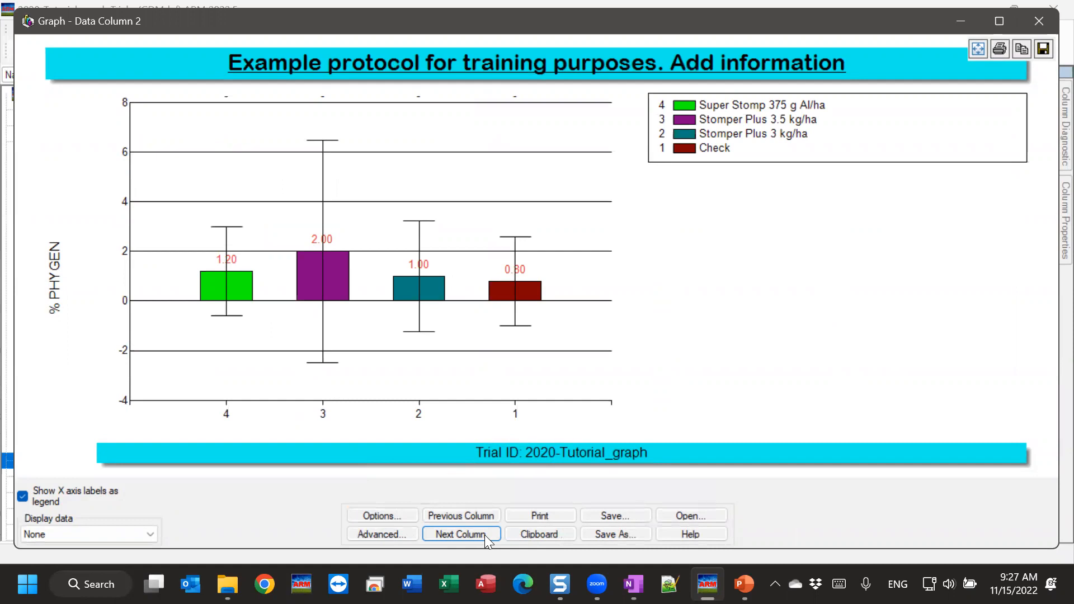
View the column 3 graph with its legend, and go back through column 2 to the column 1 graph.
{"action": "left_click", "coordinate": [459, 535]}
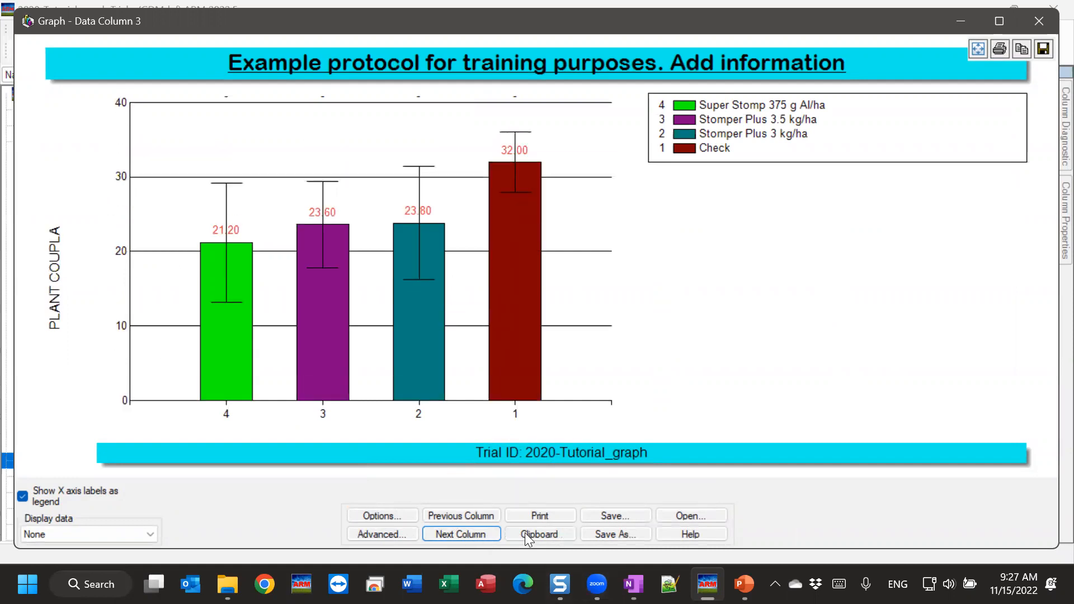
{"action": "left_click", "coordinate": [466, 516]}
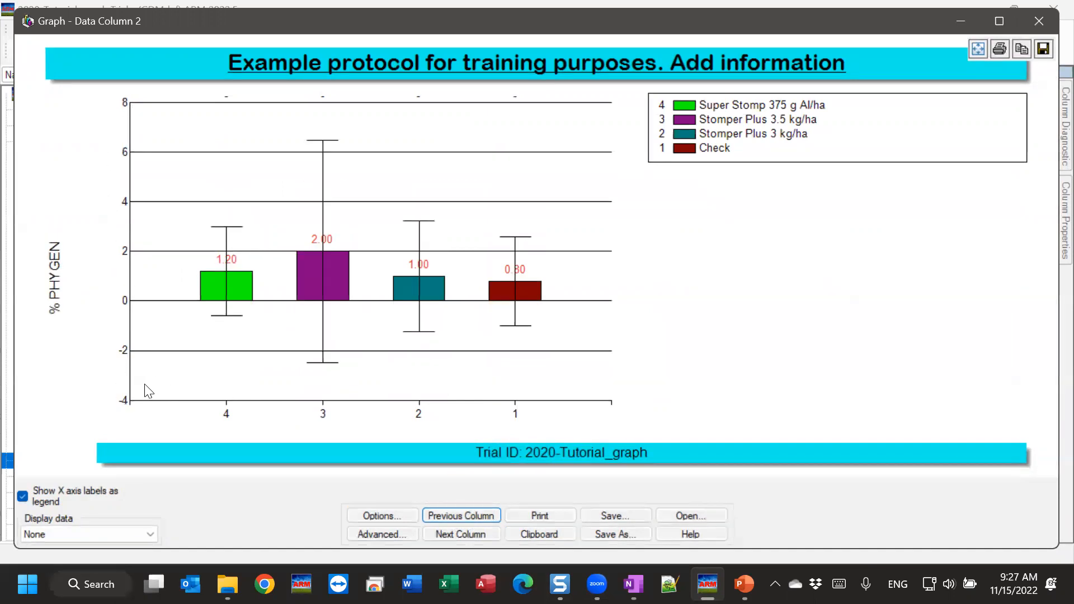
{"action": "left_click", "coordinate": [473, 515]}
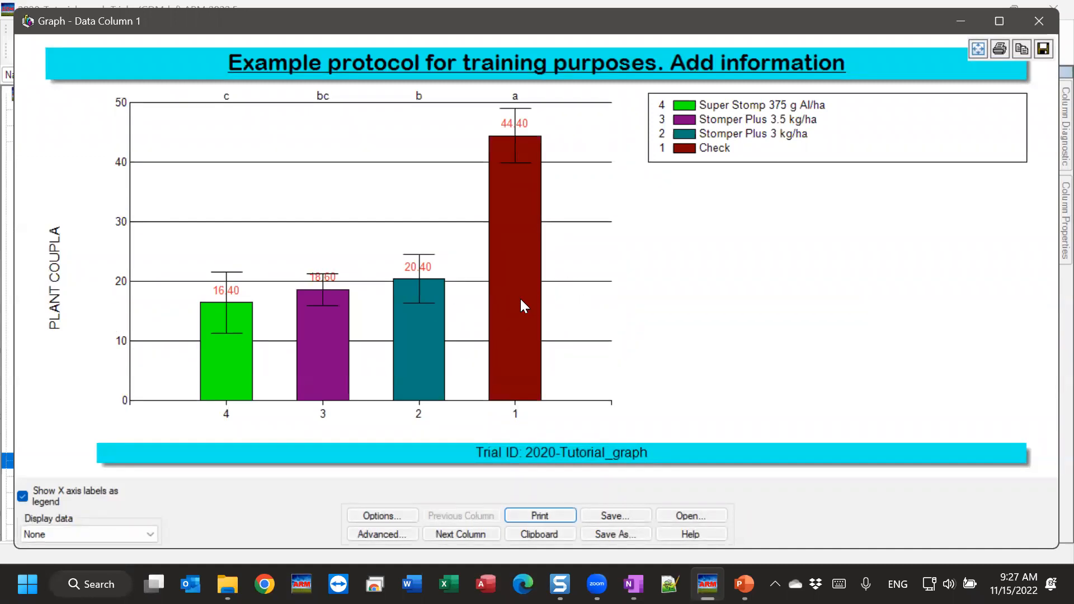
Apply a user-defined Y axis scale with a maximum of 100, without saving the changed treatment labels to the Trial Map.
{"action": "left_click", "coordinate": [371, 516]}
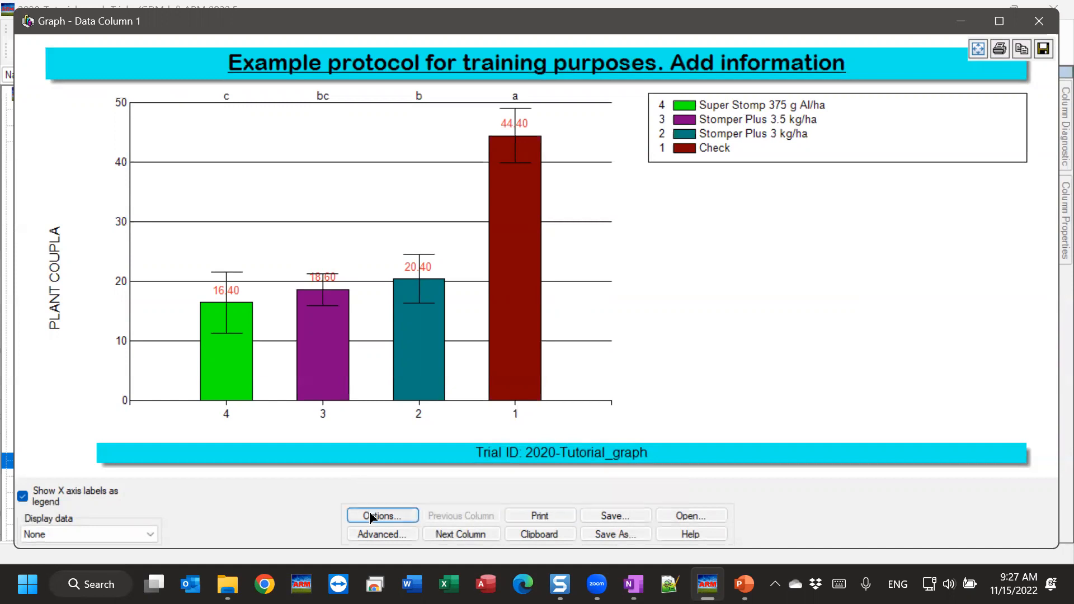
{"action": "left_click", "coordinate": [582, 109]}
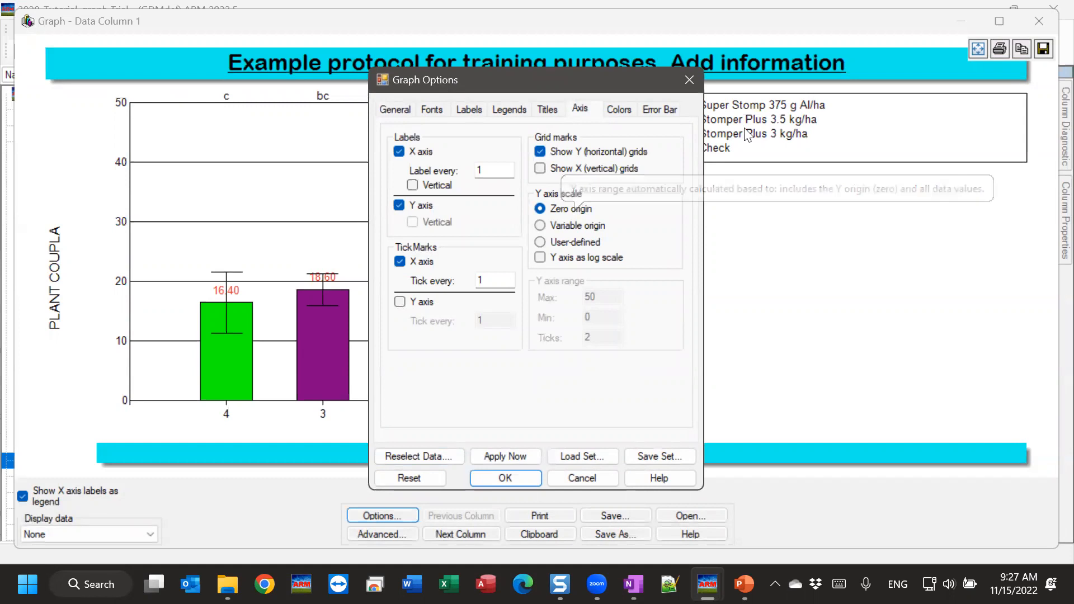
{"action": "left_click_drag", "start_coordinate": [419, 80], "coordinate": [747, 98]}
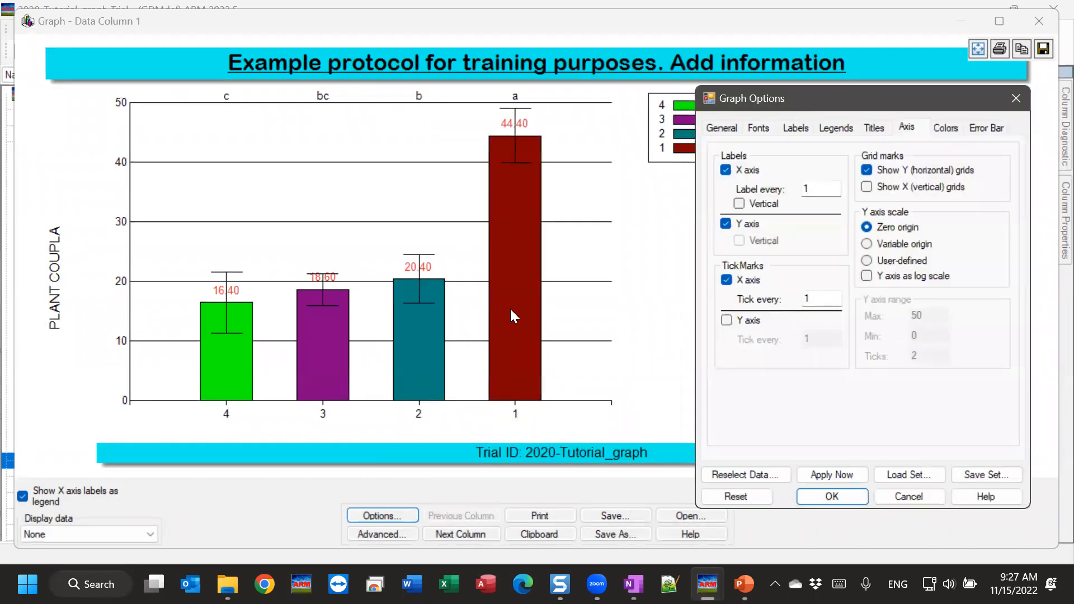
{"action": "left_click", "coordinate": [869, 261]}
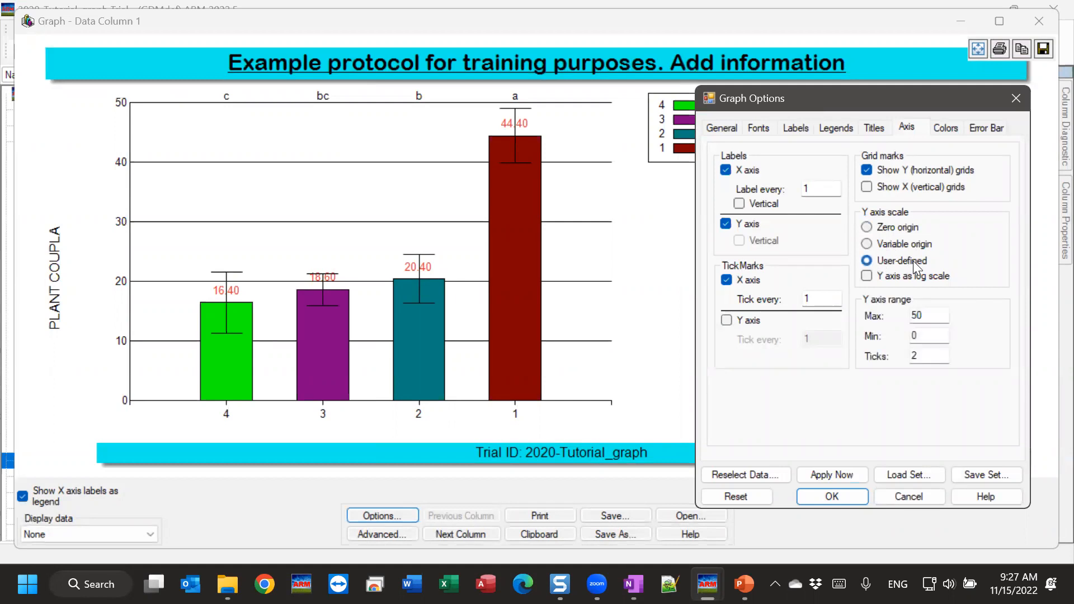
{"action": "double_click", "coordinate": [931, 315]}
{"action": "double_click", "coordinate": [928, 335]}
{"action": "double_click", "coordinate": [931, 311]}
{"action": "type", "text": "100"}
{"action": "double_click", "coordinate": [930, 334]}
{"action": "left_click", "coordinate": [838, 476]}
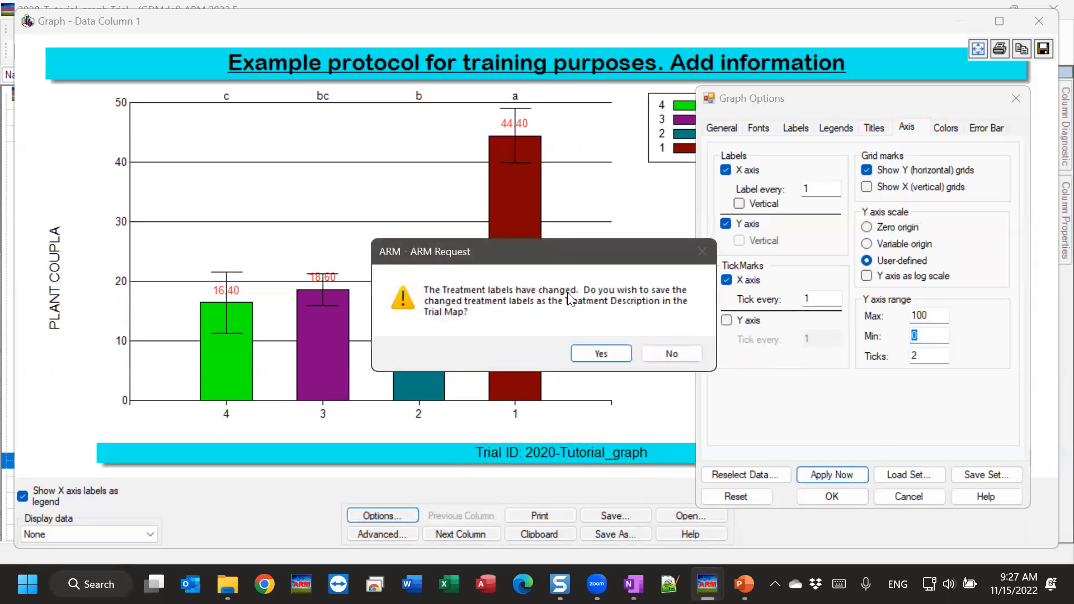
{"action": "left_click", "coordinate": [681, 352]}
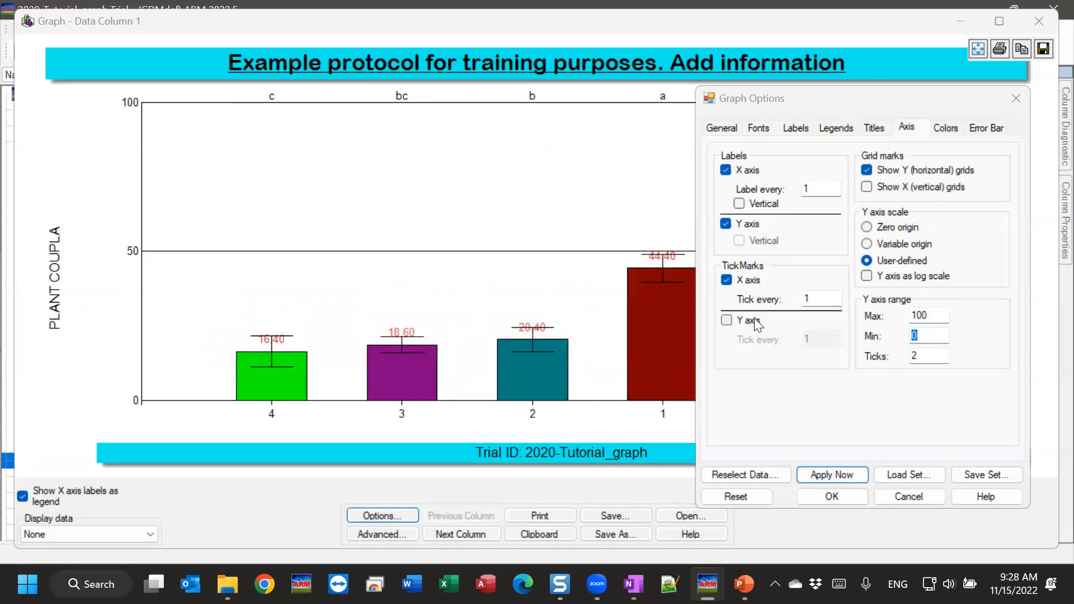
Set the user-defined Y axis to 5 ticks and accept the graph options.
{"action": "double_click", "coordinate": [933, 357]}
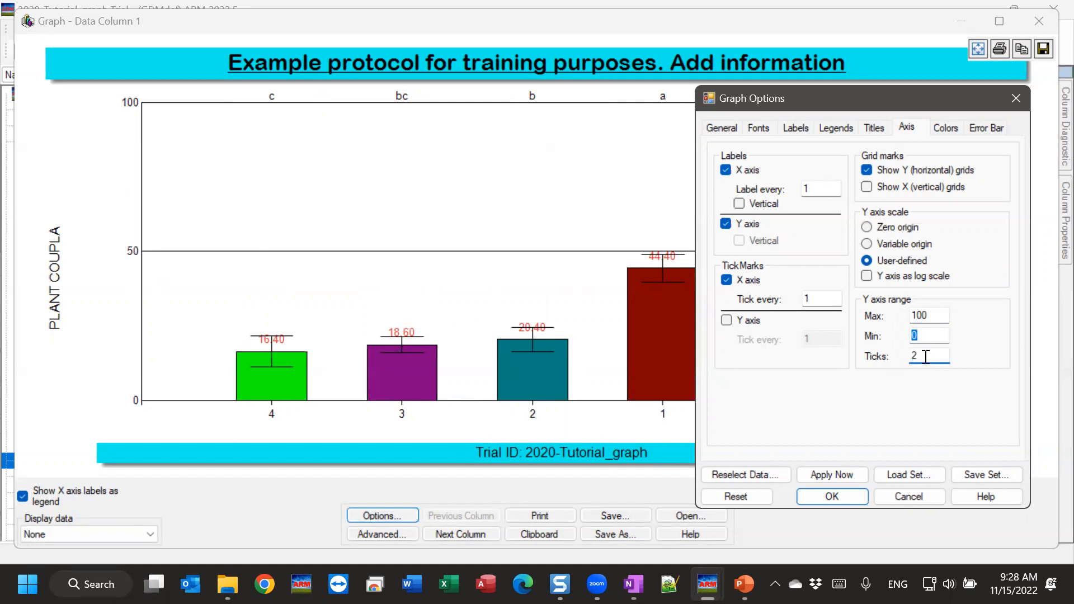
{"action": "type", "text": "5"}
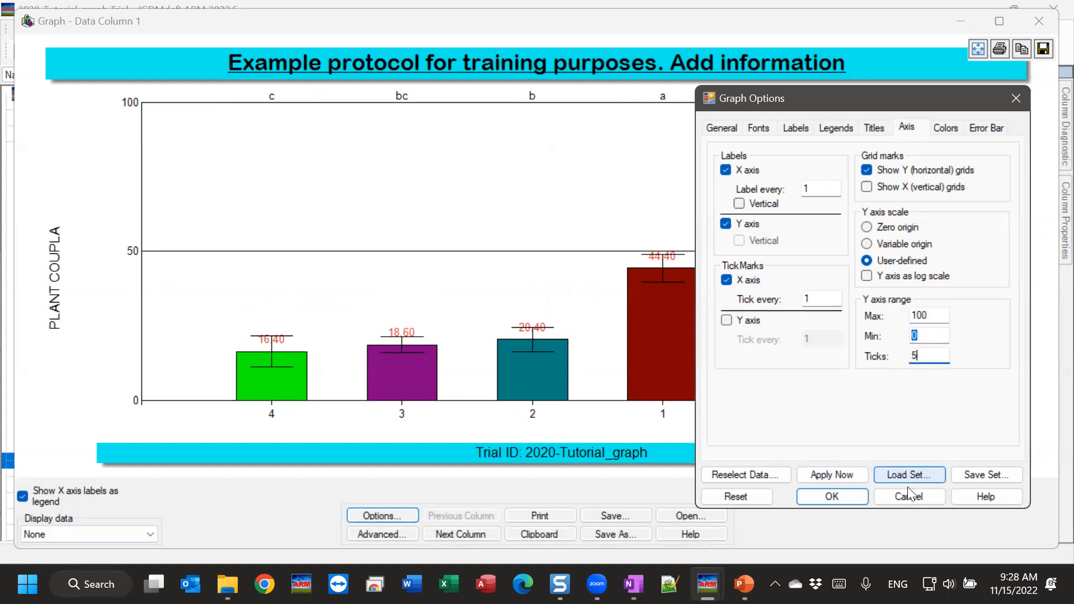
{"action": "left_click", "coordinate": [852, 477]}
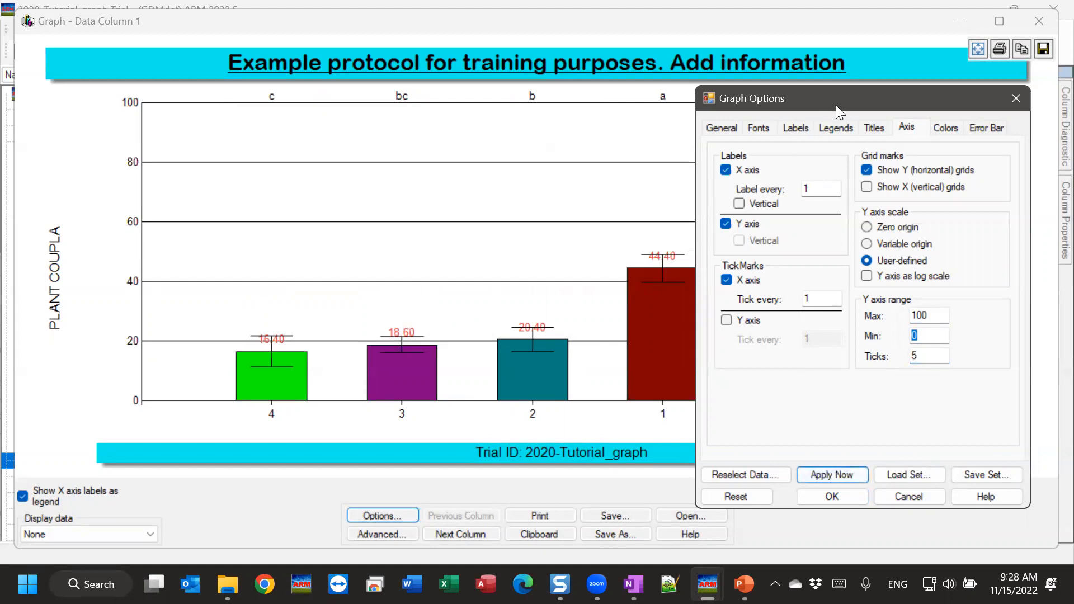
{"action": "left_click_drag", "start_coordinate": [836, 106], "coordinate": [843, 104]}
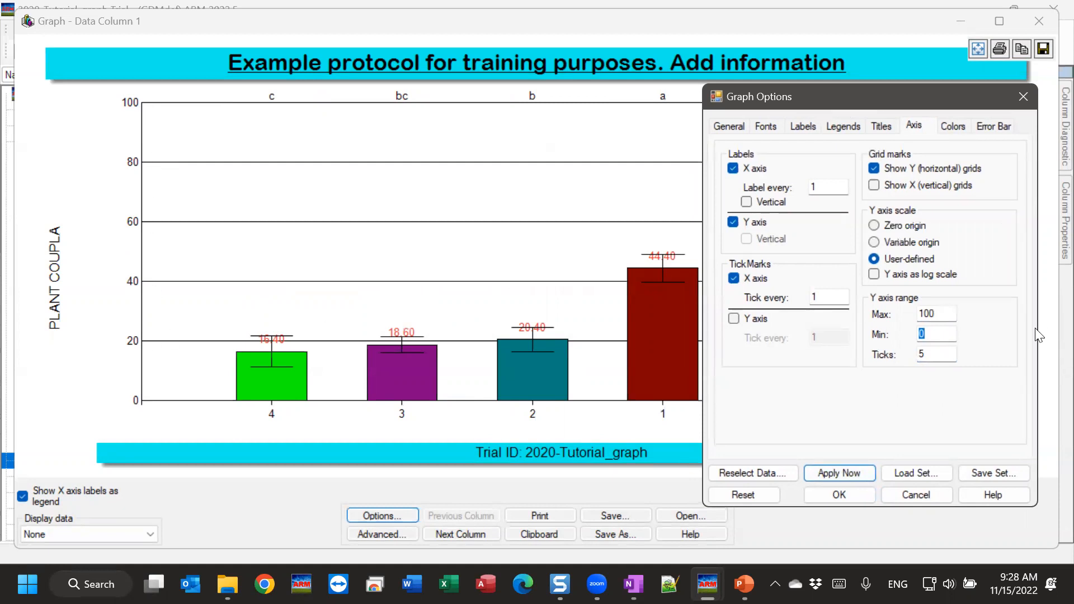
{"action": "left_click", "coordinate": [931, 314]}
{"action": "left_click", "coordinate": [934, 334]}
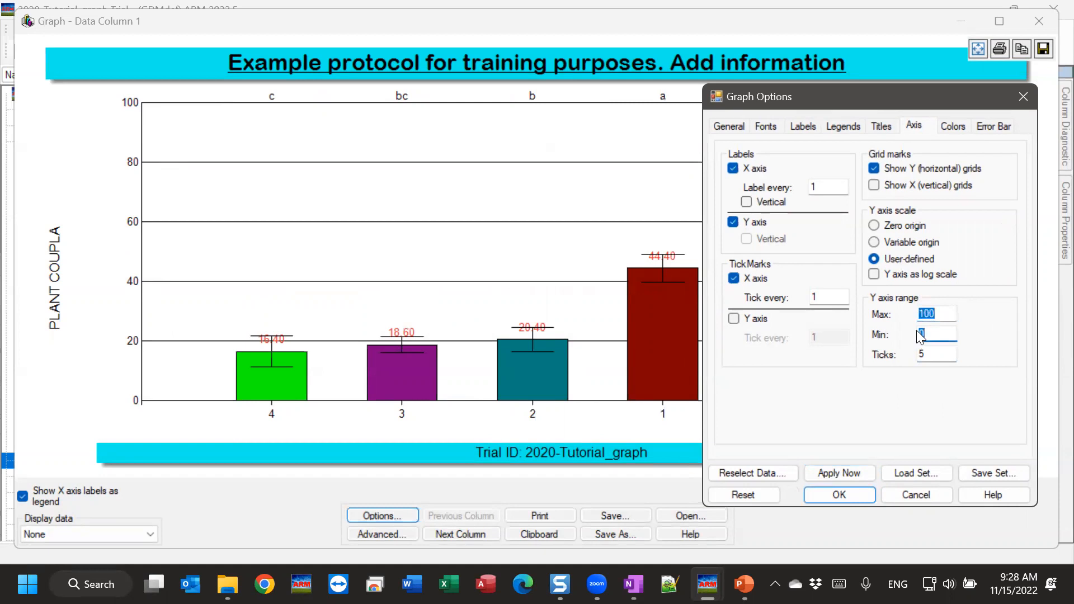
{"action": "left_click", "coordinate": [857, 495]}
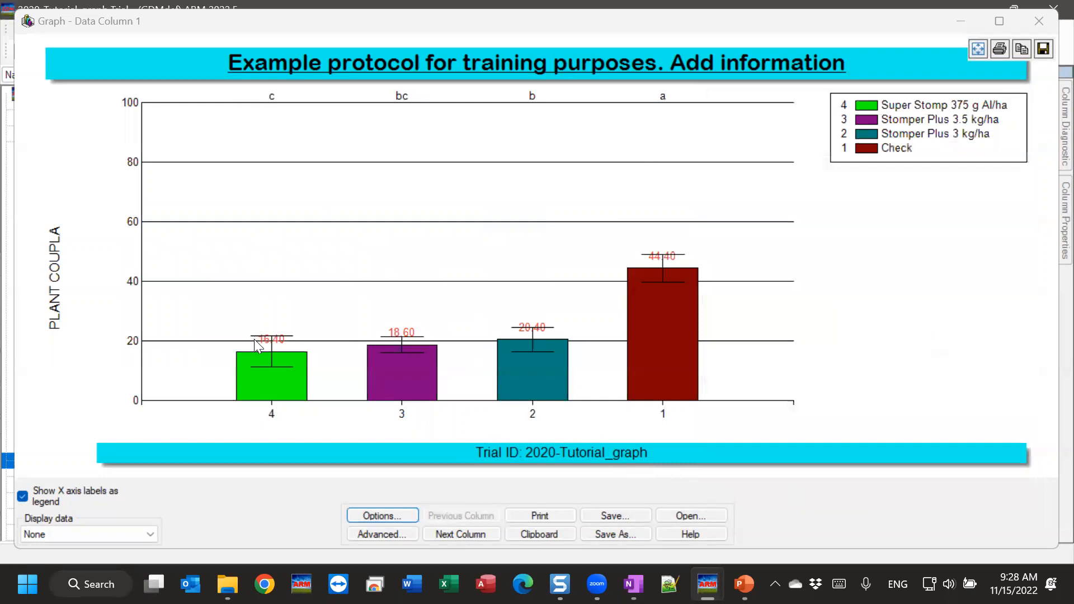
Try a Y axis maximum of 10 on the column 2 graph, and return the Y axis scale to Zero origin.
{"action": "left_click", "coordinate": [468, 535]}
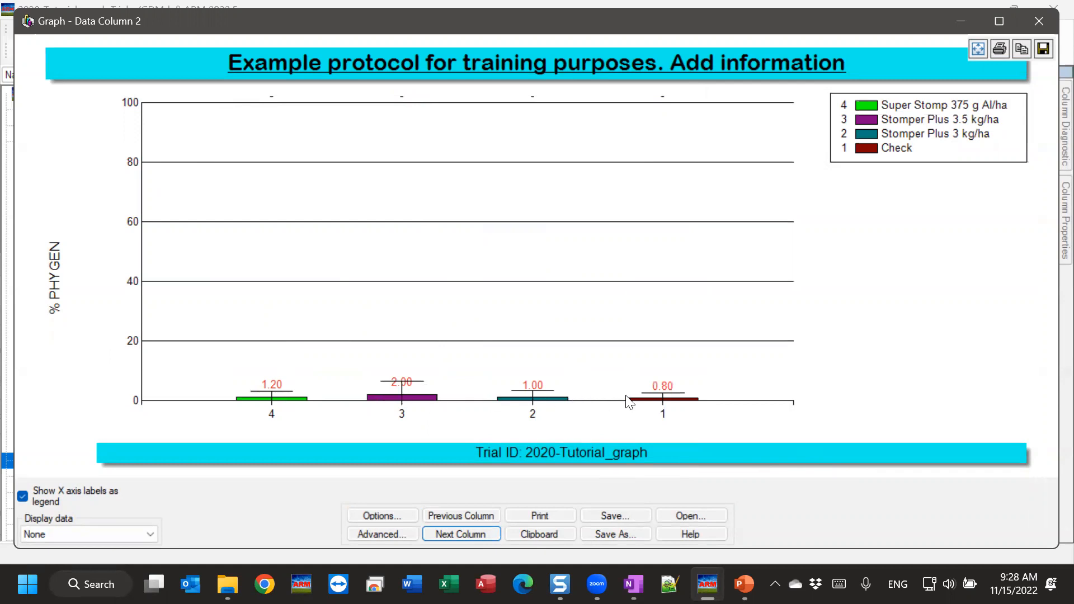
{"action": "left_click", "coordinate": [380, 515]}
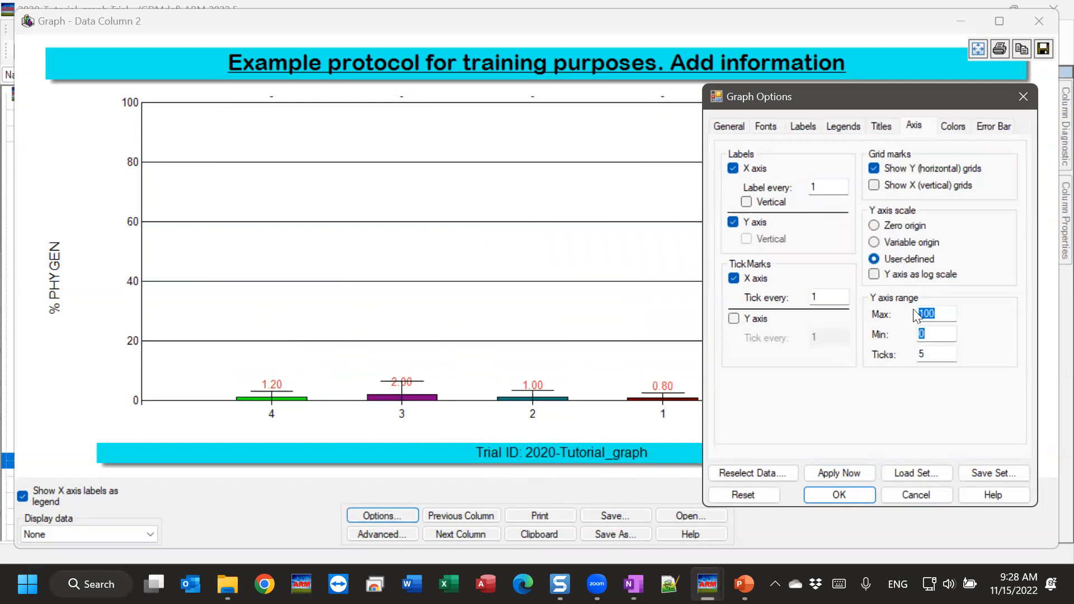
{"action": "left_click", "coordinate": [942, 312]}
{"action": "left_click", "coordinate": [823, 474]}
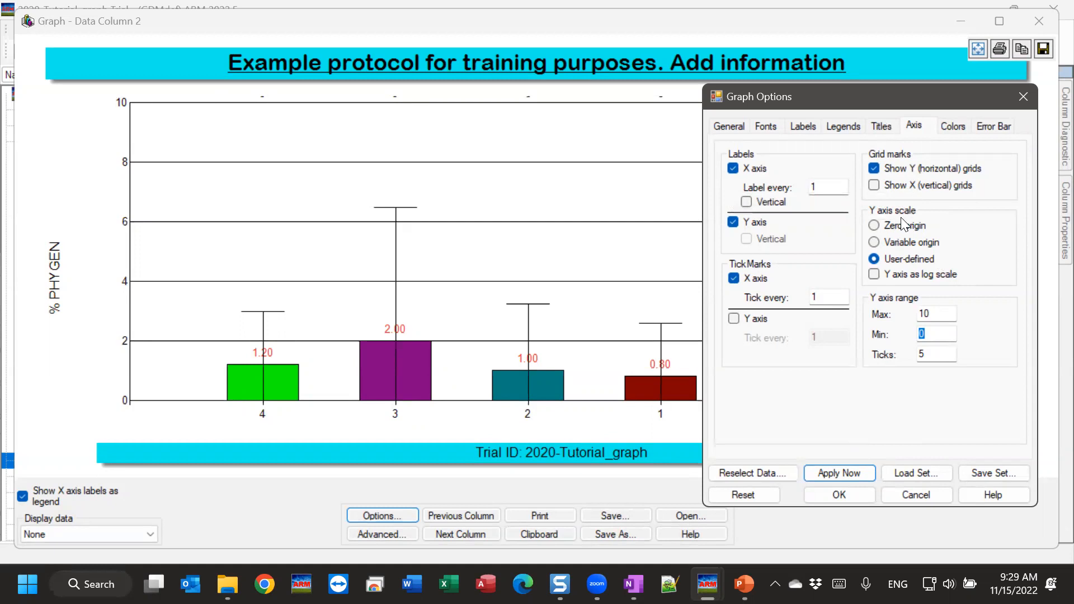
{"action": "left_click", "coordinate": [894, 224]}
{"action": "left_click", "coordinate": [842, 474]}
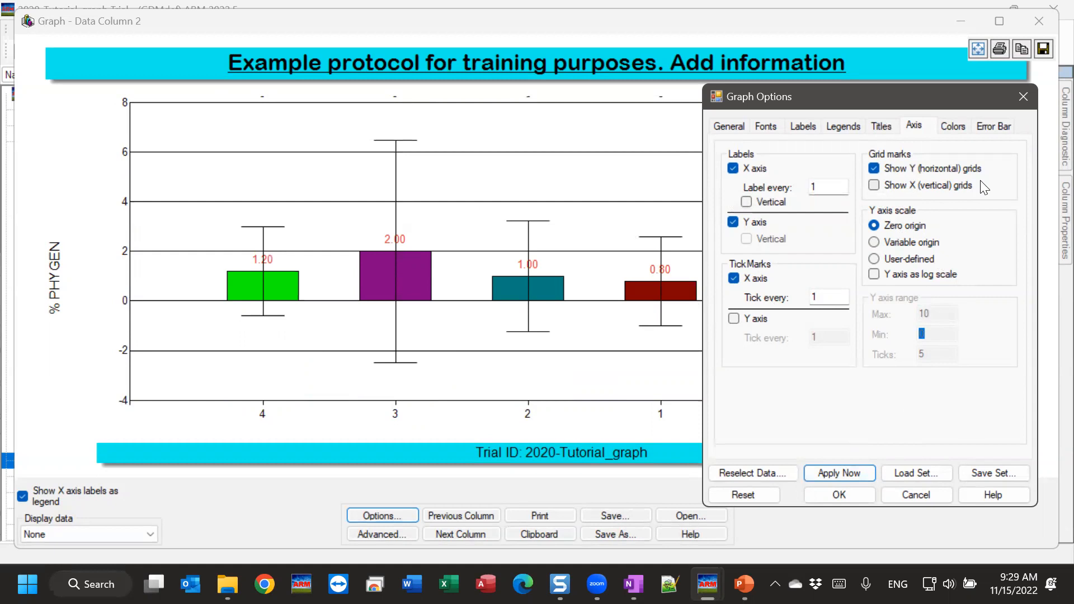
Try Standard error as the source of the graph's error bars.
{"action": "left_click", "coordinate": [996, 128]}
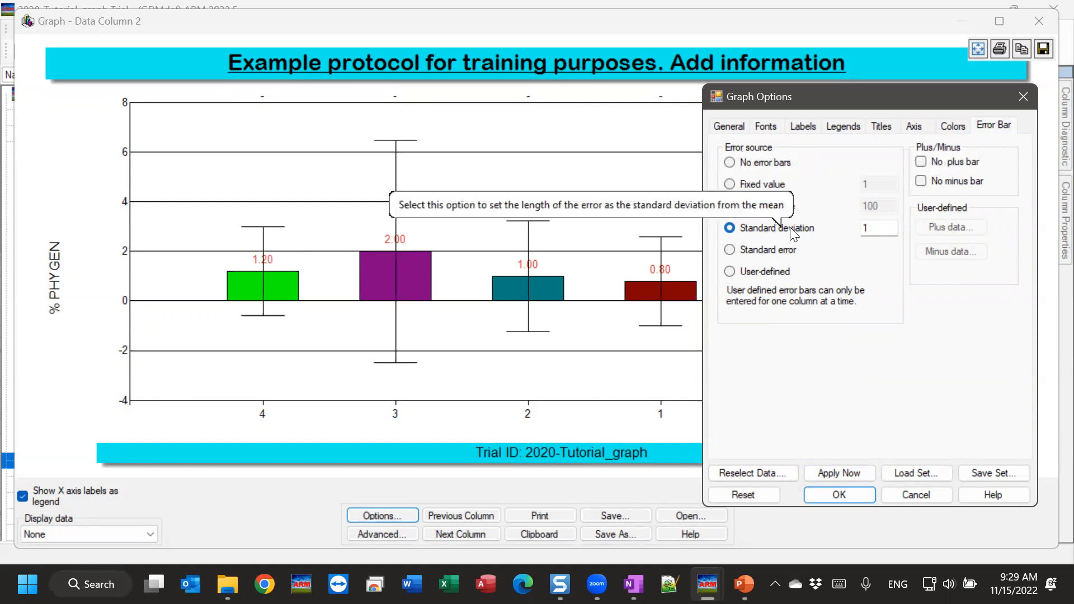
{"action": "left_click", "coordinate": [766, 250]}
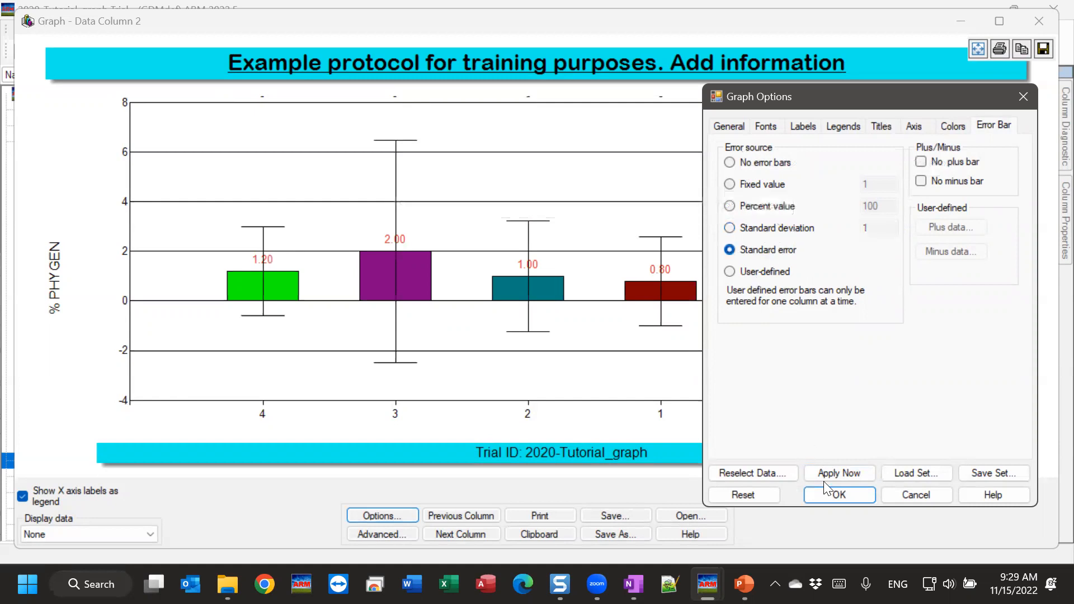
{"action": "left_click", "coordinate": [843, 473]}
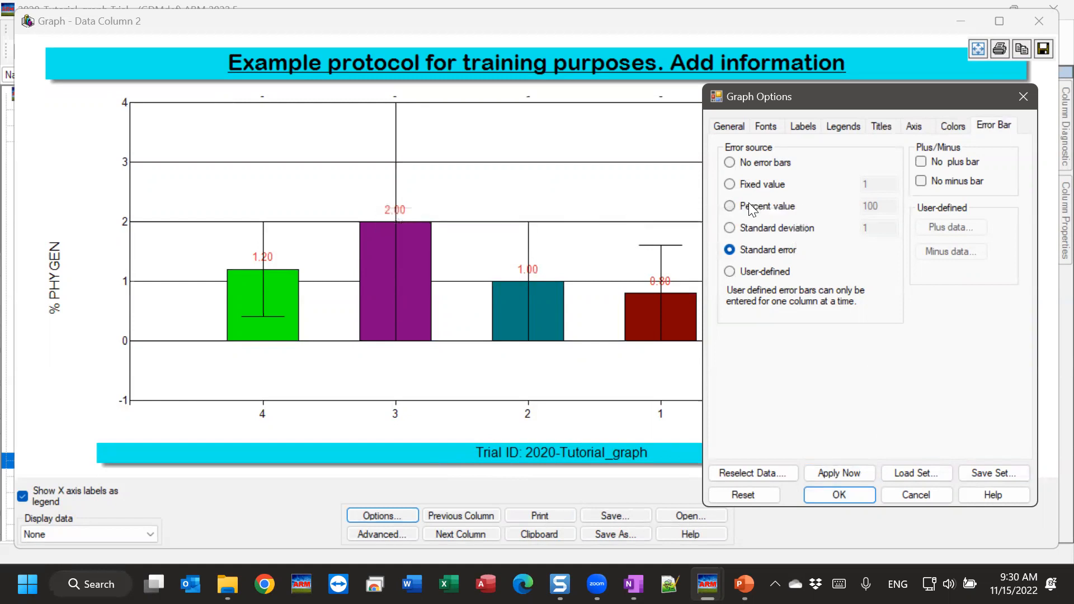
Remove the error bars from the graph, check the User-defined error source, and reapply No error bars.
{"action": "left_click", "coordinate": [757, 162]}
{"action": "left_click", "coordinate": [825, 470]}
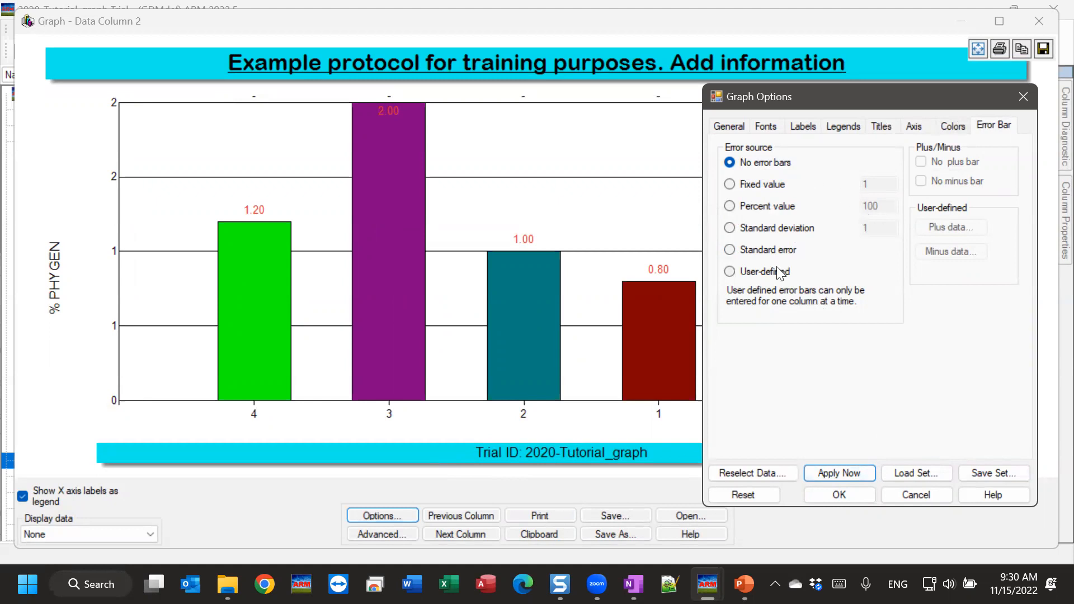
{"action": "left_click", "coordinate": [748, 272]}
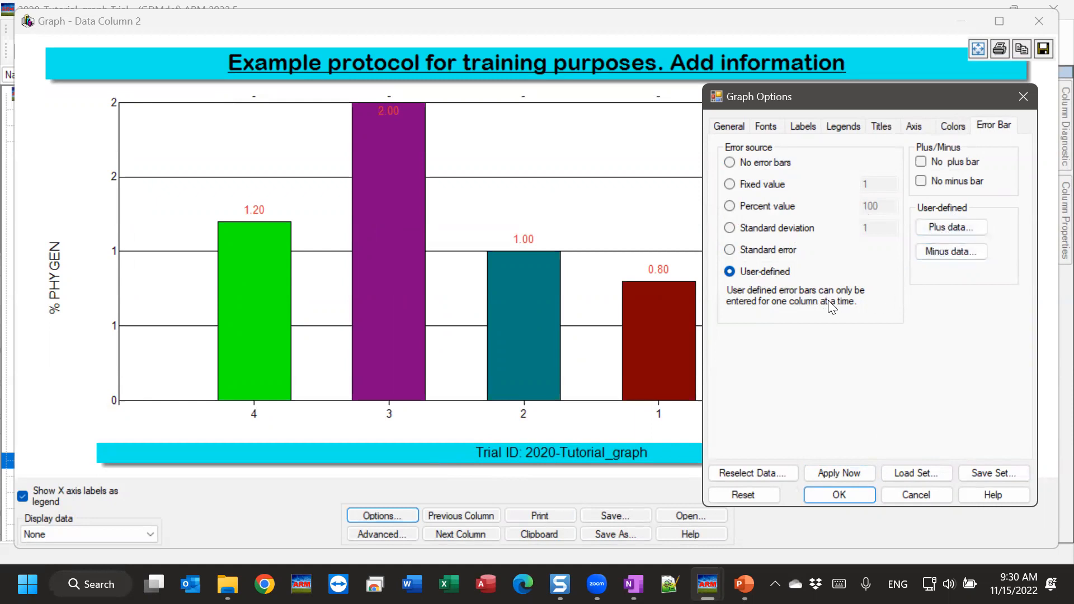
{"action": "left_click", "coordinate": [759, 168]}
{"action": "left_click", "coordinate": [837, 466]}
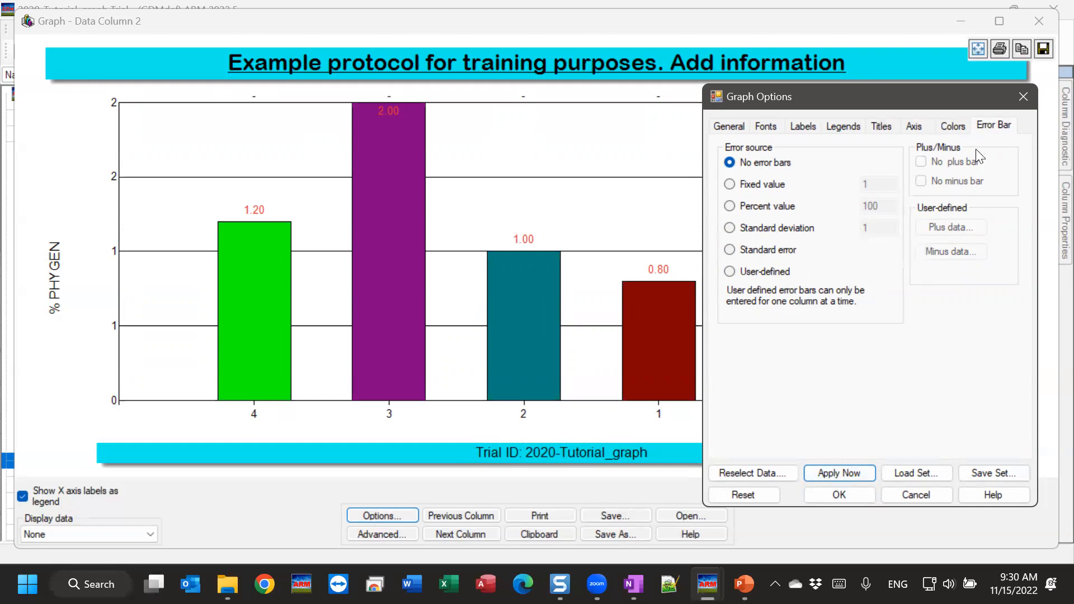
Set the background color of the graph title to white and apply it.
{"action": "left_click", "coordinate": [954, 125]}
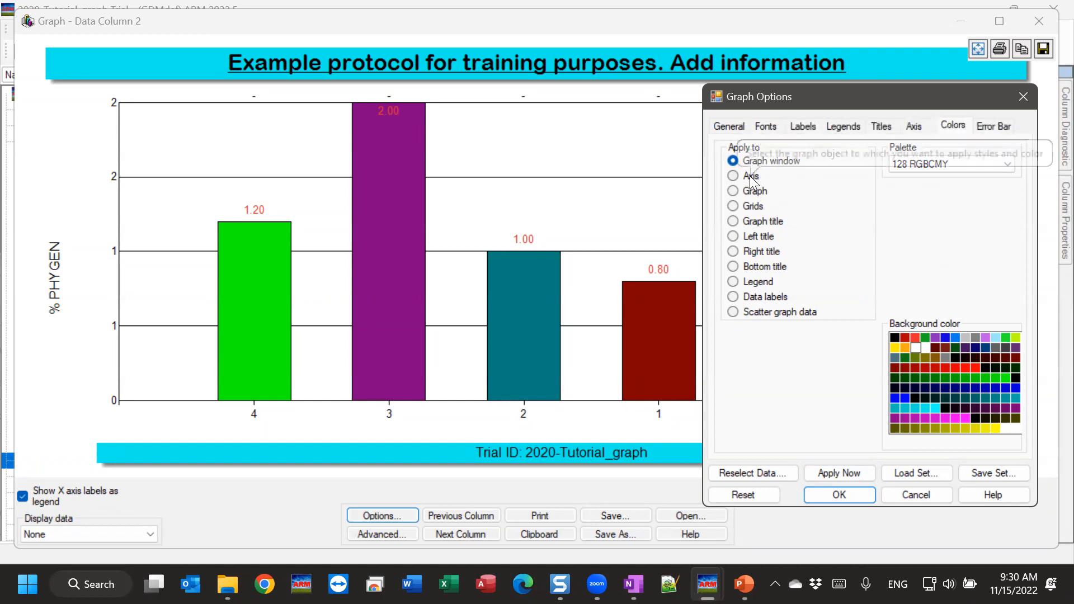
{"action": "left_click", "coordinate": [751, 192]}
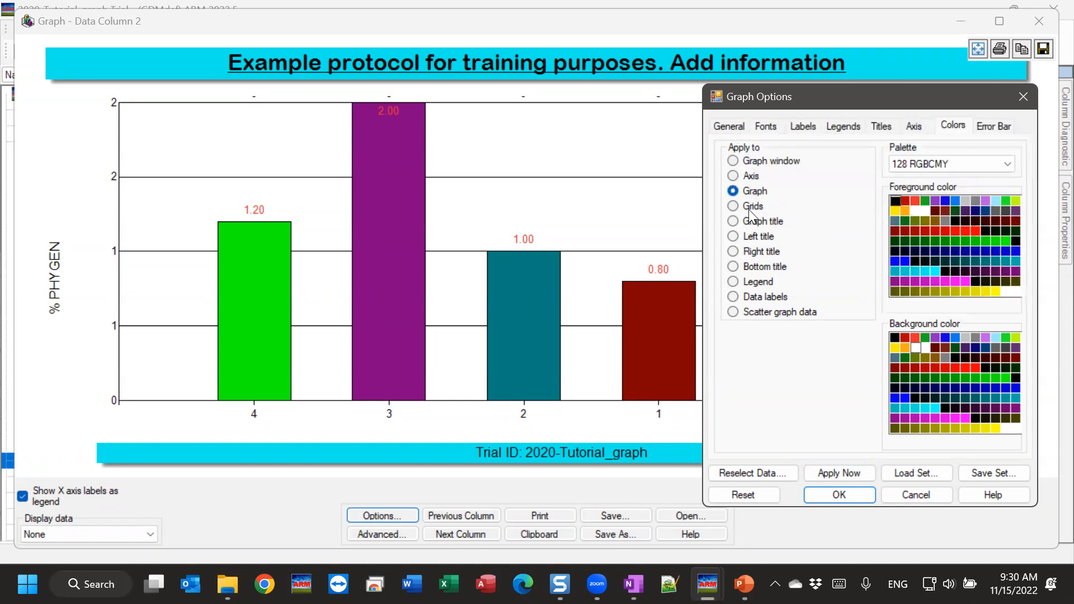
{"action": "left_click", "coordinate": [756, 222]}
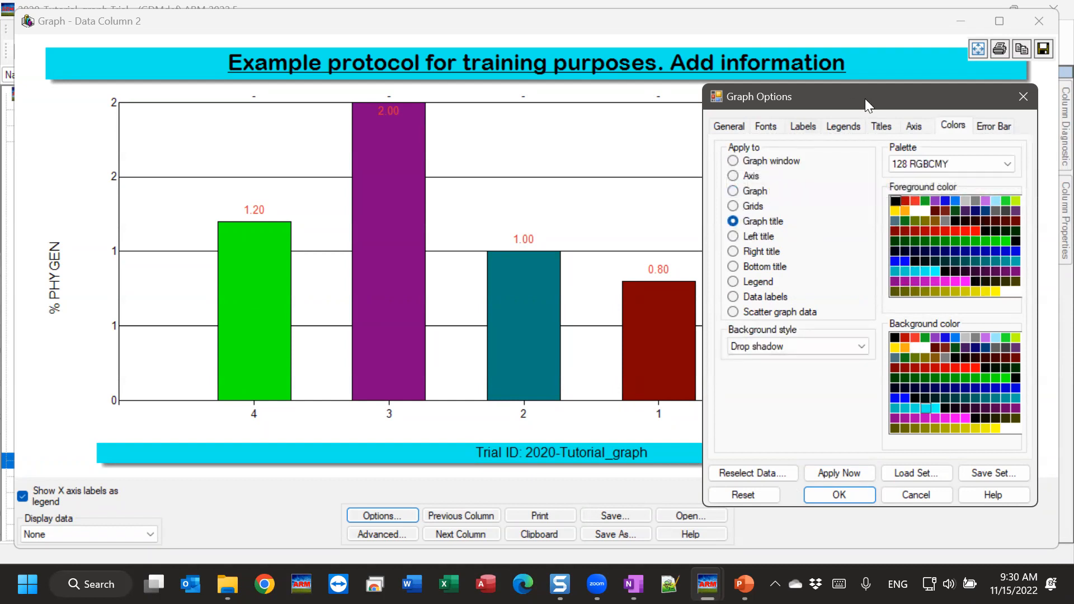
{"action": "left_click_drag", "start_coordinate": [865, 98], "coordinate": [869, 125]}
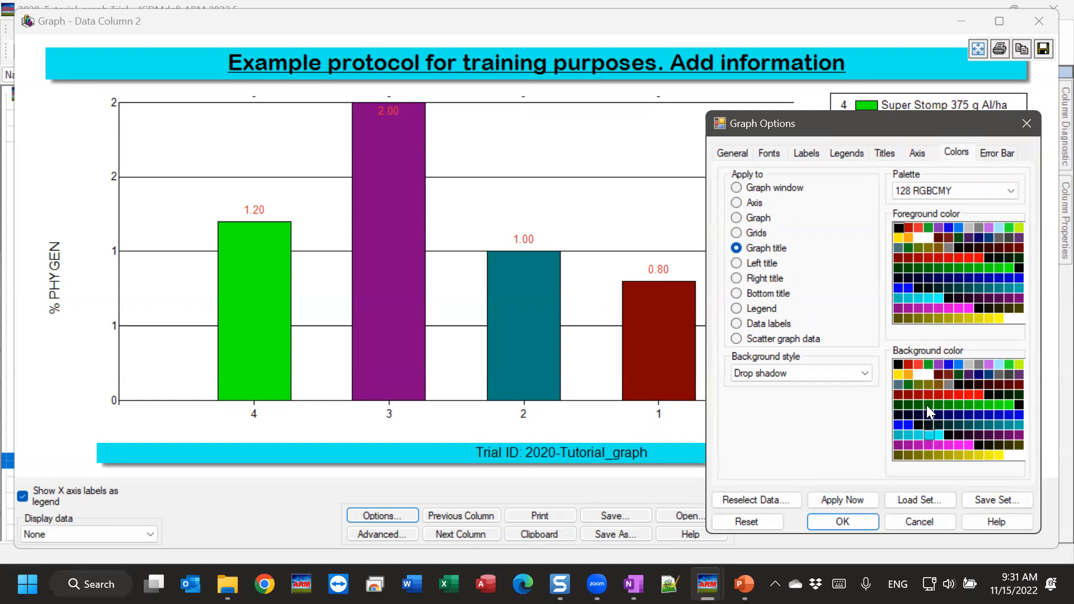
{"action": "left_click", "coordinate": [928, 374]}
{"action": "left_click", "coordinate": [865, 493]}
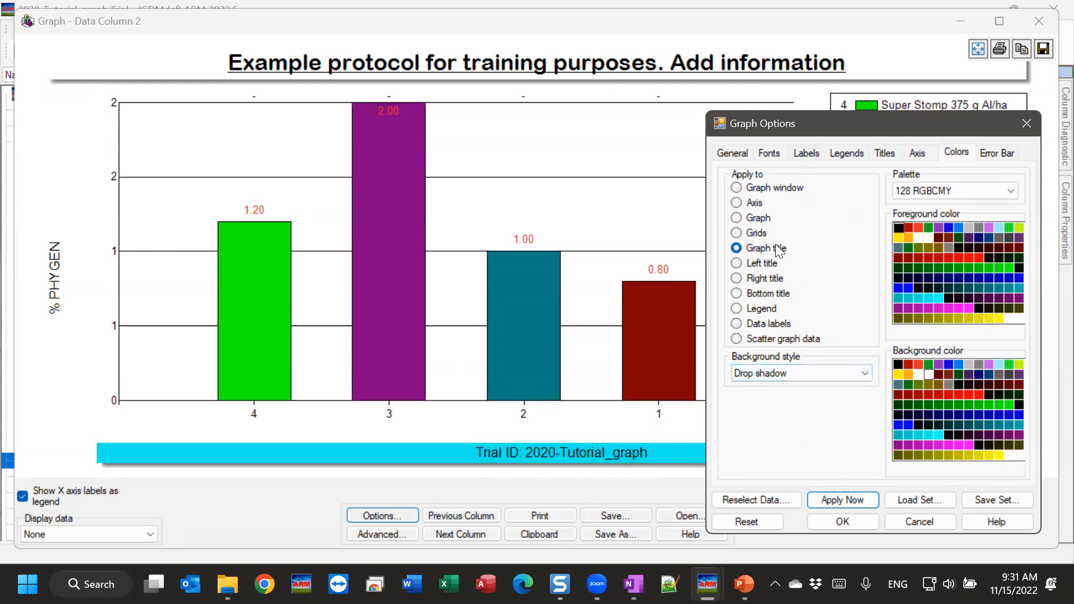
Try the Border background style on the graph title, and set the style to None.
{"action": "left_click", "coordinate": [788, 372]}
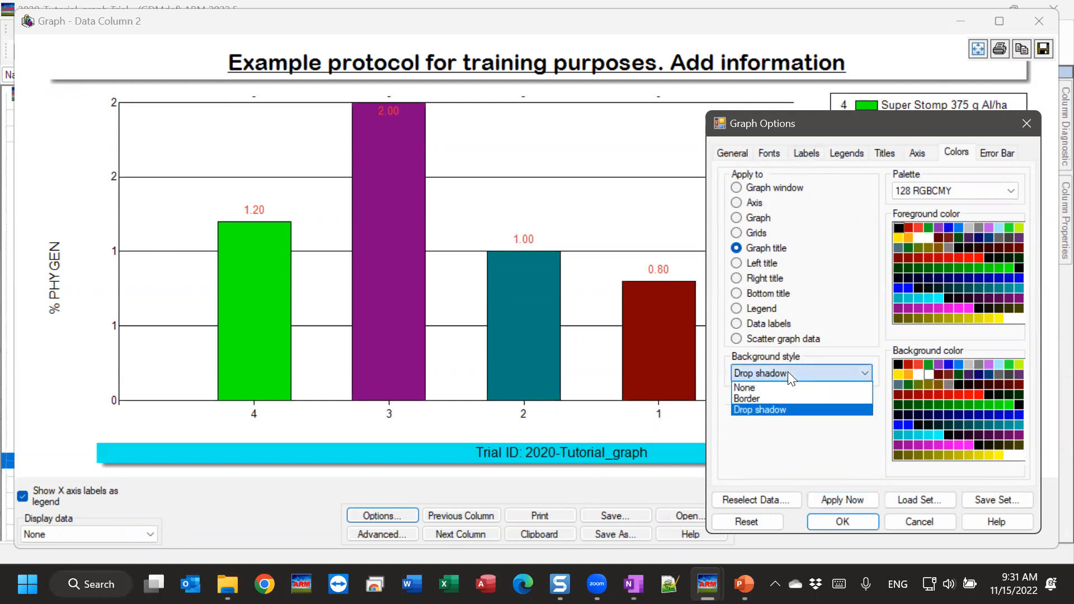
{"action": "left_click", "coordinate": [775, 398]}
{"action": "left_click", "coordinate": [845, 499]}
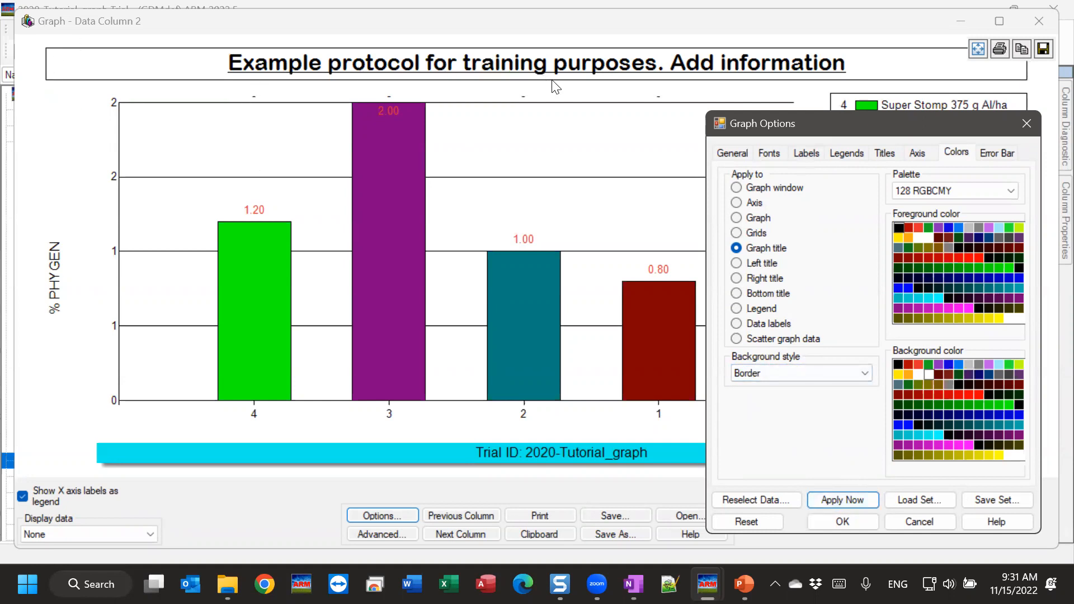
{"action": "left_click", "coordinate": [782, 374]}
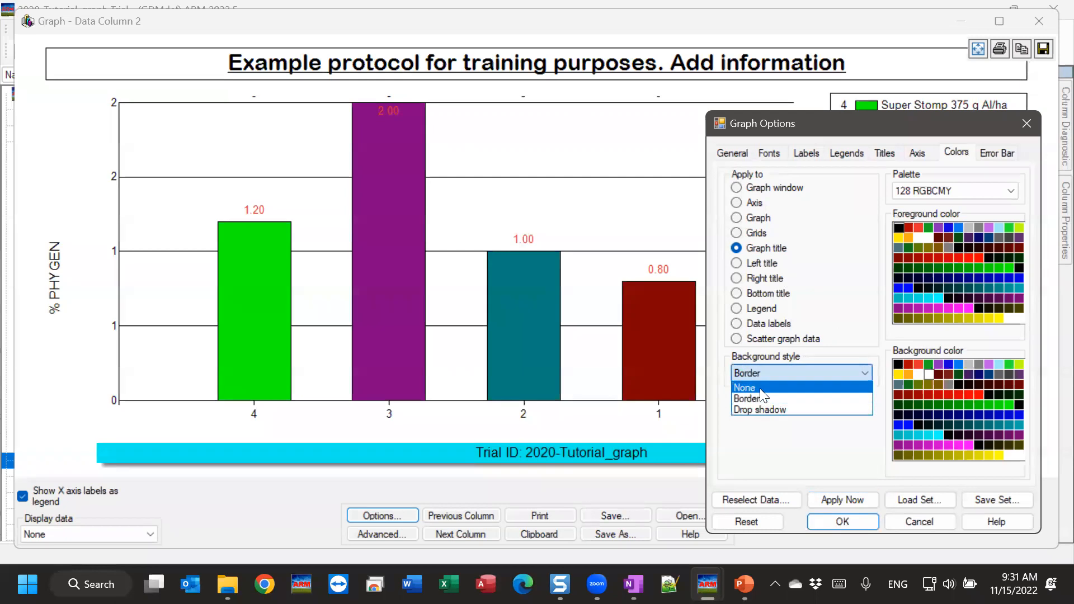
{"action": "left_click", "coordinate": [760, 388]}
{"action": "left_click", "coordinate": [844, 499]}
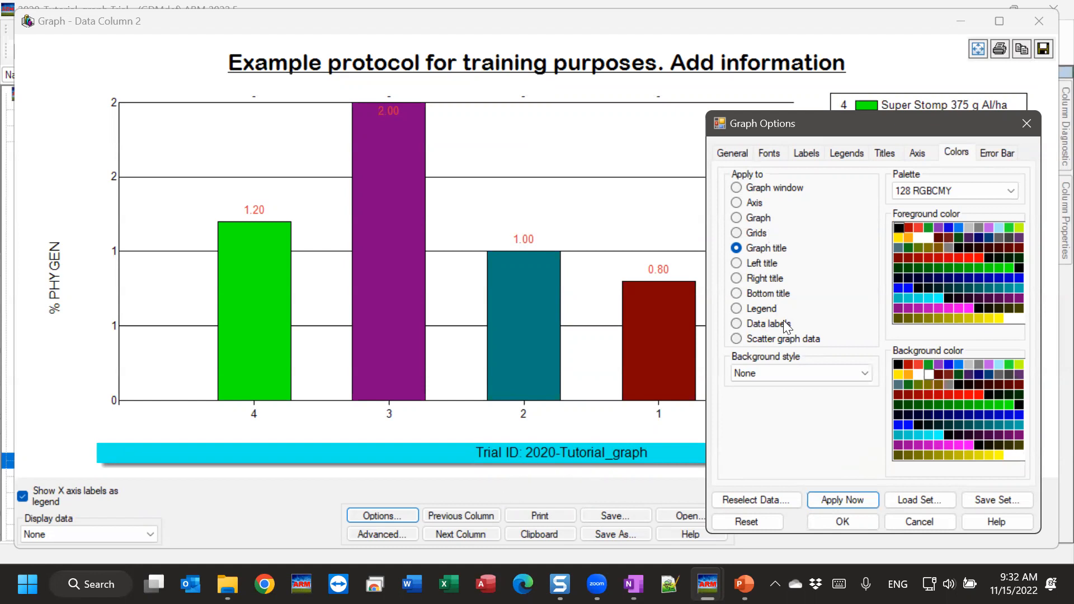
Give the bottom title a white background color and set its background style to None.
{"action": "left_click", "coordinate": [771, 296]}
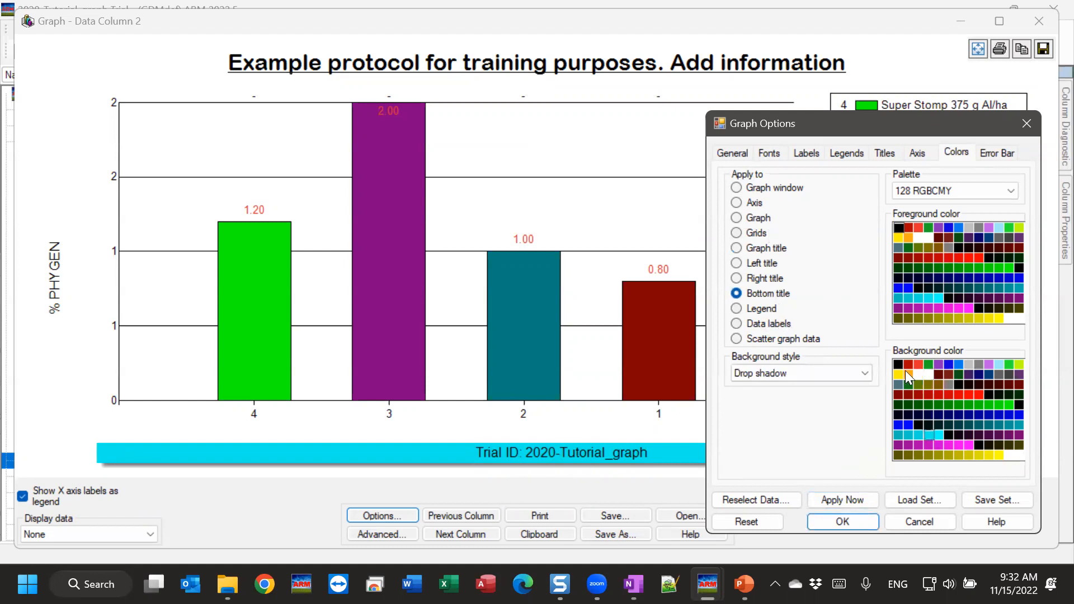
{"action": "left_click", "coordinate": [927, 375]}
{"action": "left_click", "coordinate": [765, 374]}
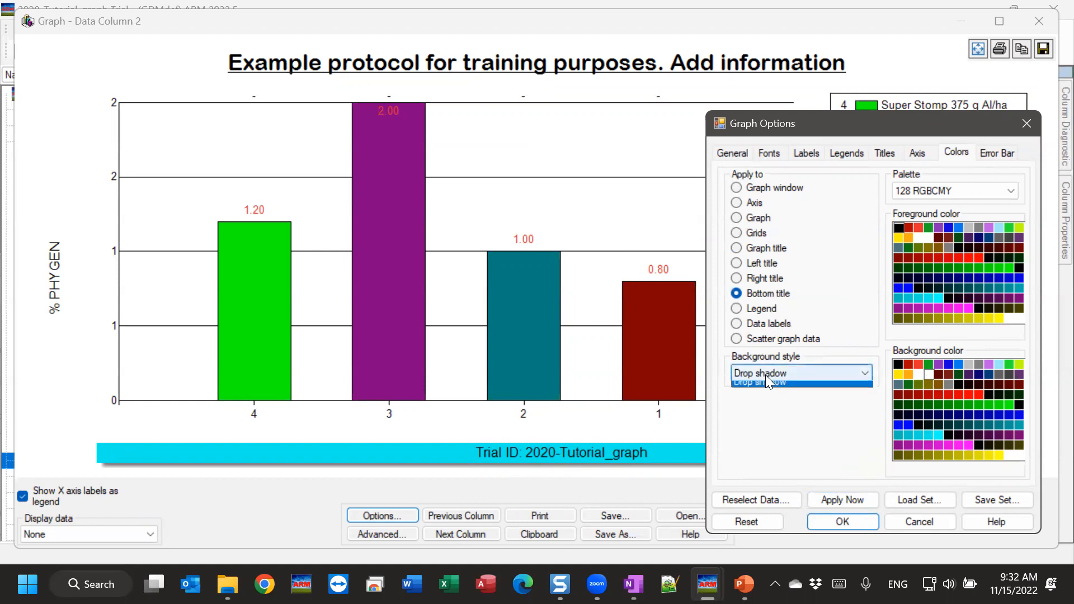
{"action": "left_click", "coordinate": [767, 389]}
{"action": "left_click", "coordinate": [848, 499]}
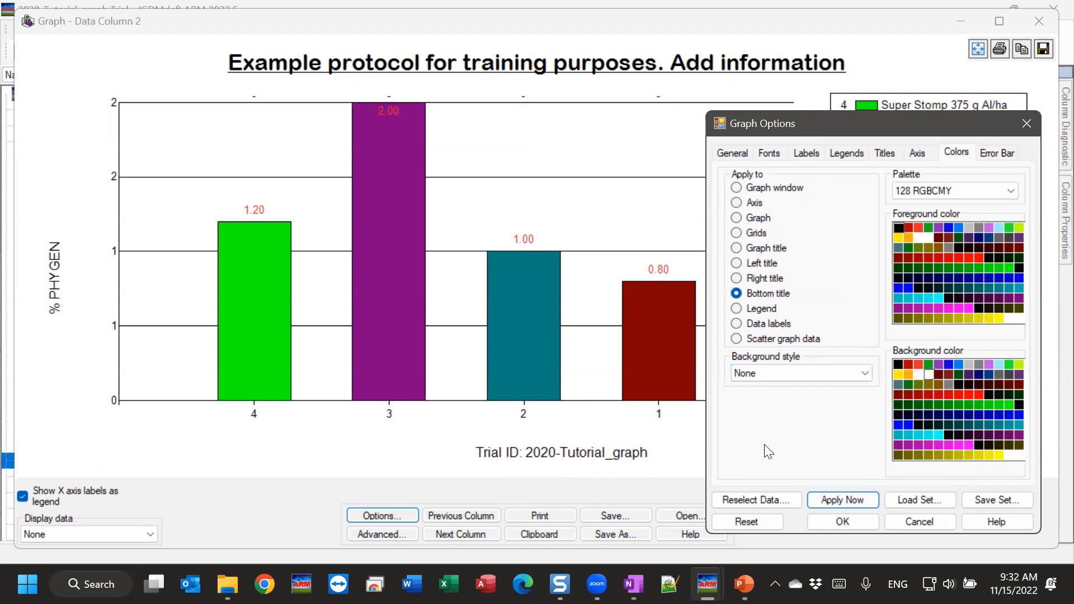
Apply the Drop shadow background style to the legend, trying cyan and light blue as its background color.
{"action": "left_click", "coordinate": [775, 308]}
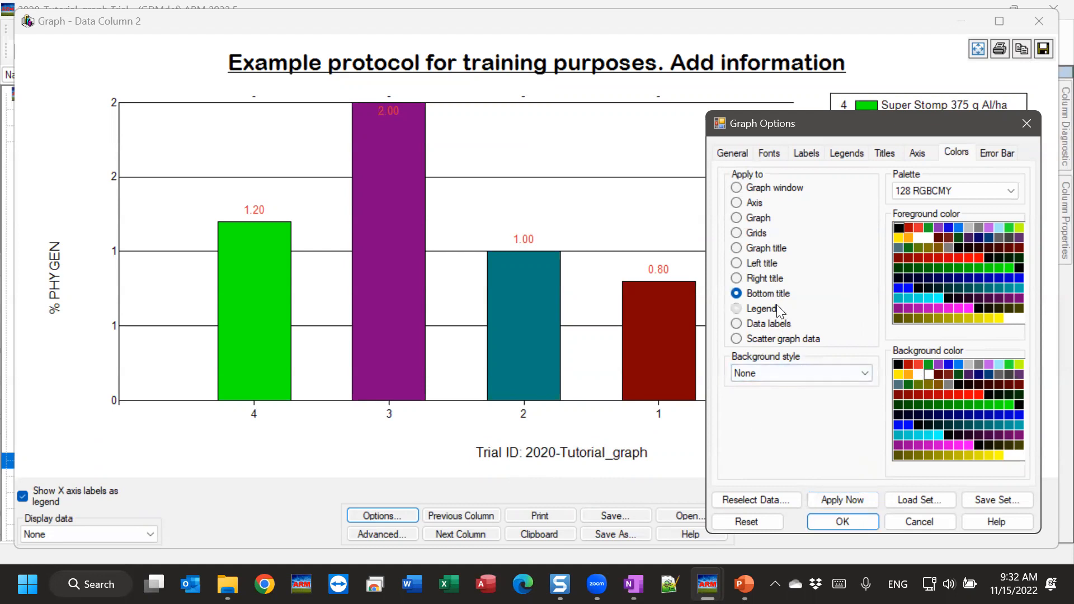
{"action": "left_click_drag", "start_coordinate": [949, 127], "coordinate": [674, 145]}
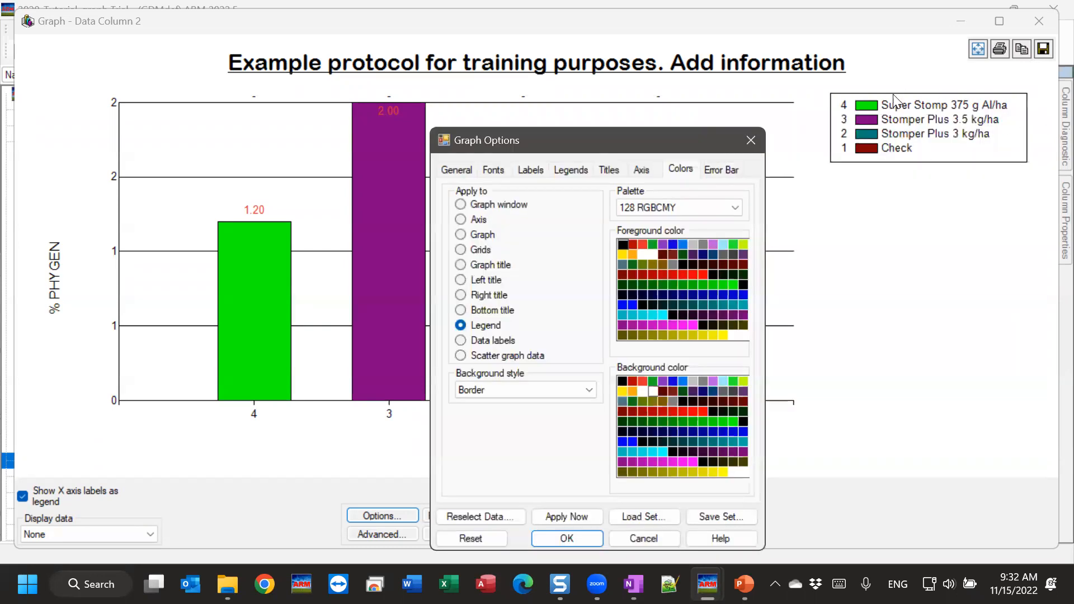
{"action": "left_click", "coordinate": [512, 394]}
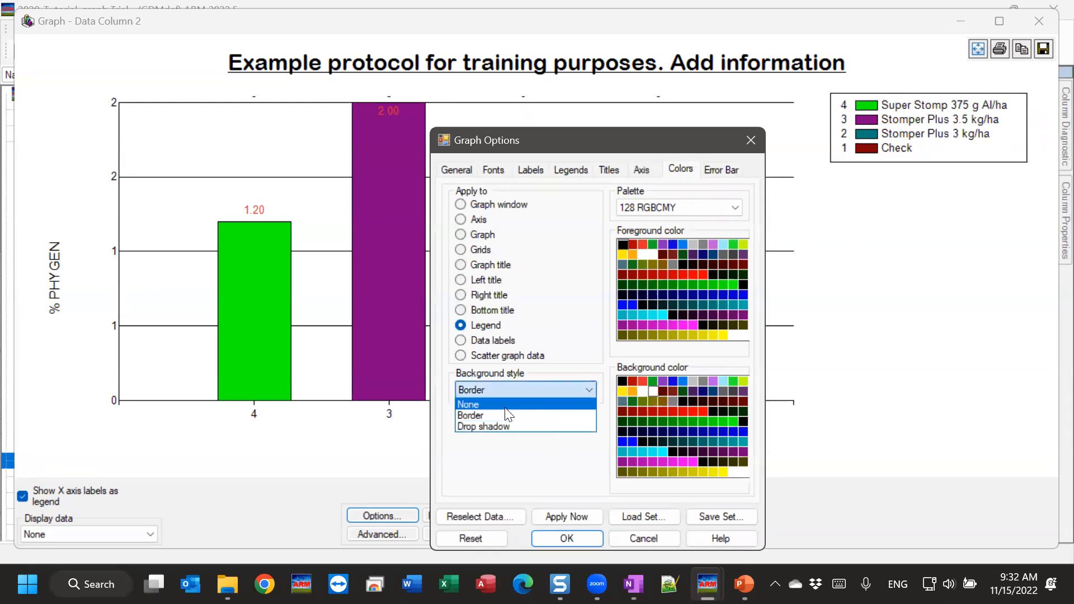
{"action": "left_click", "coordinate": [499, 426]}
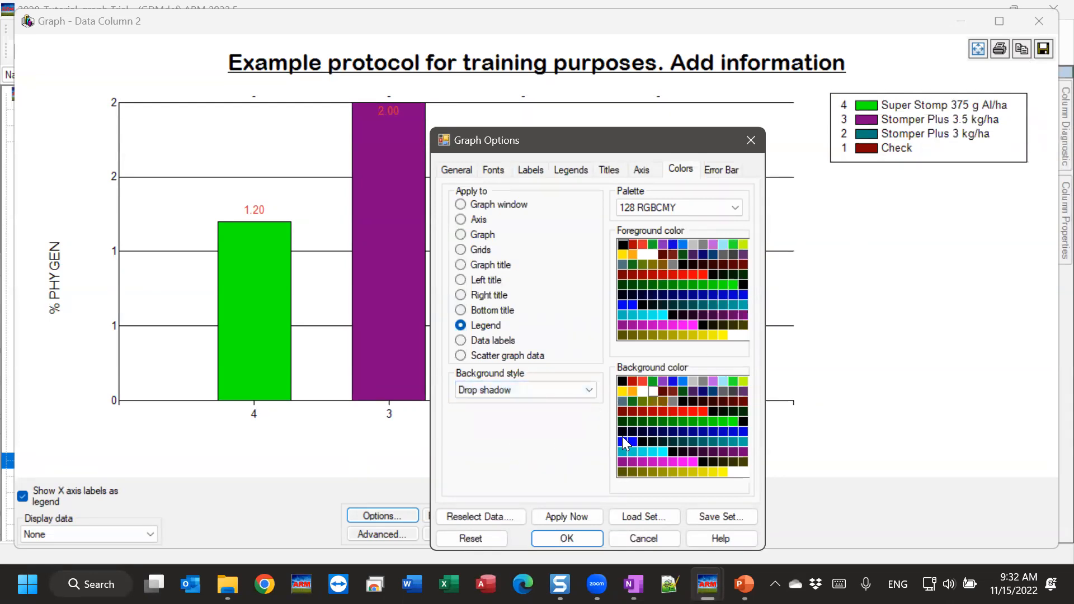
{"action": "left_click", "coordinate": [663, 452]}
{"action": "left_click", "coordinate": [567, 516]}
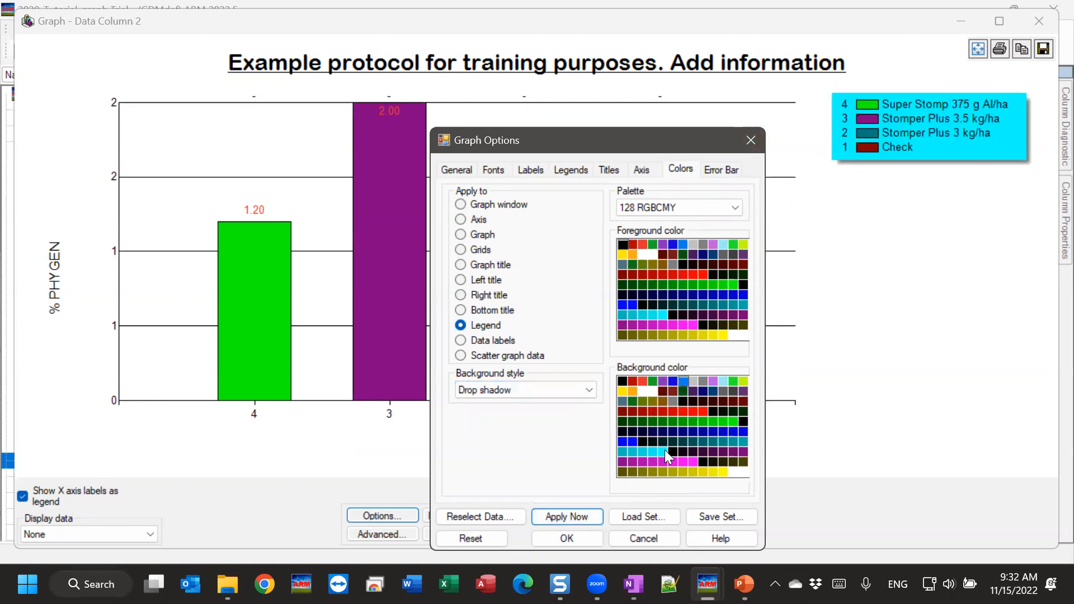
{"action": "left_click", "coordinate": [583, 517]}
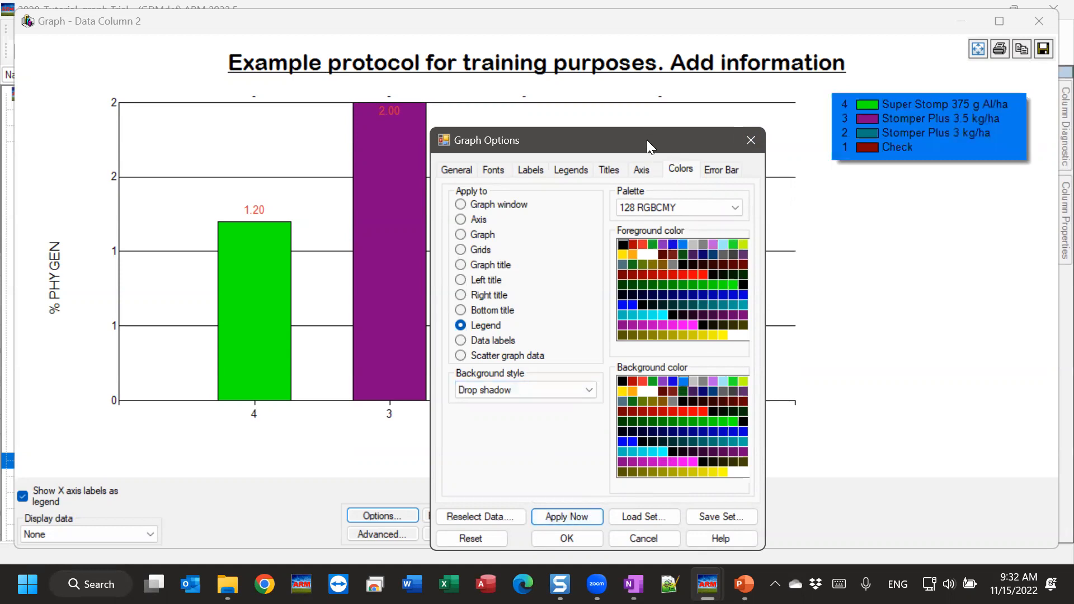
Set the legend's foreground color to white and its background color to dark blue.
{"action": "left_click_drag", "start_coordinate": [647, 140], "coordinate": [754, 84]}
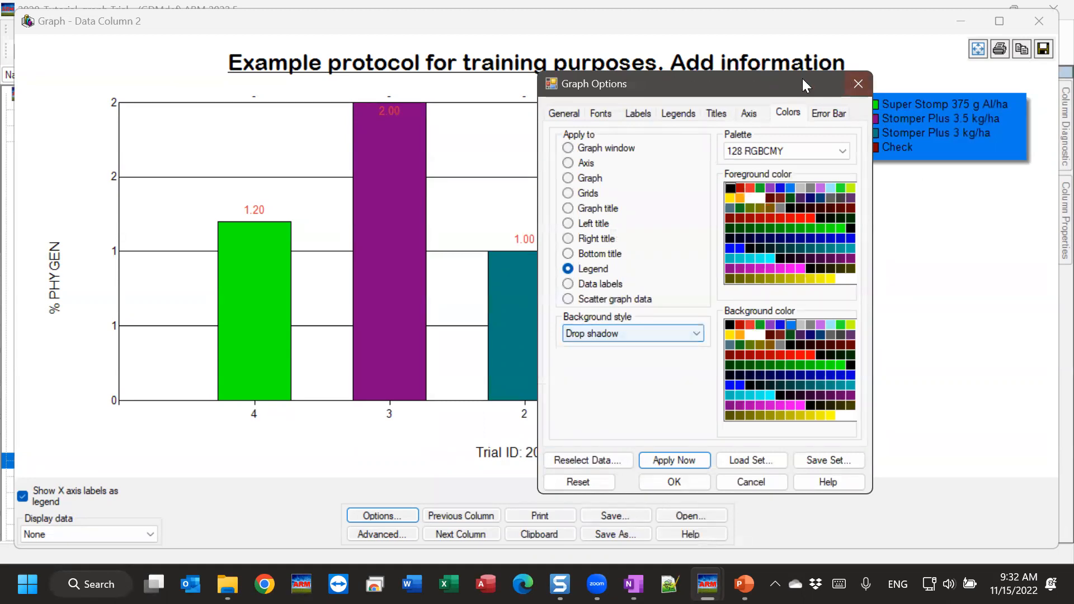
{"action": "left_click_drag", "start_coordinate": [755, 88], "coordinate": [712, 116]}
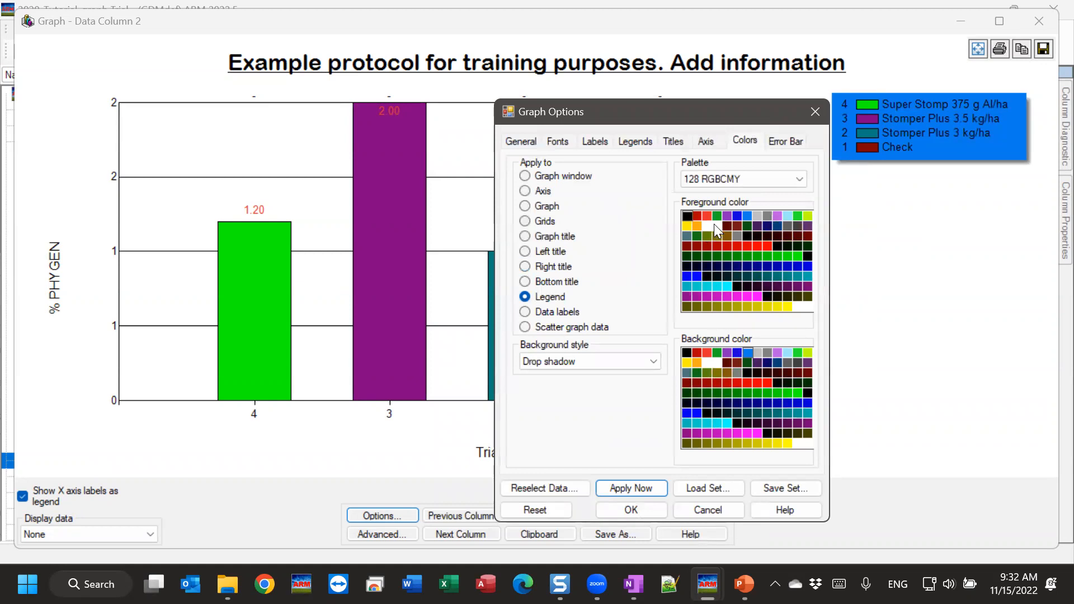
{"action": "left_click", "coordinate": [648, 490]}
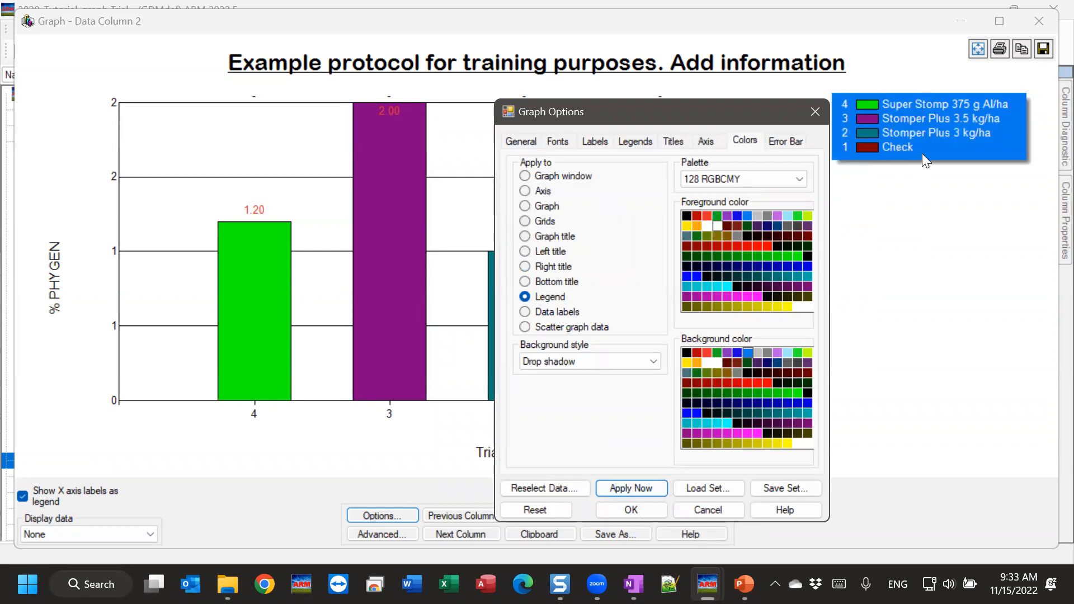
{"action": "left_click", "coordinate": [734, 354]}
{"action": "left_click", "coordinate": [649, 484]}
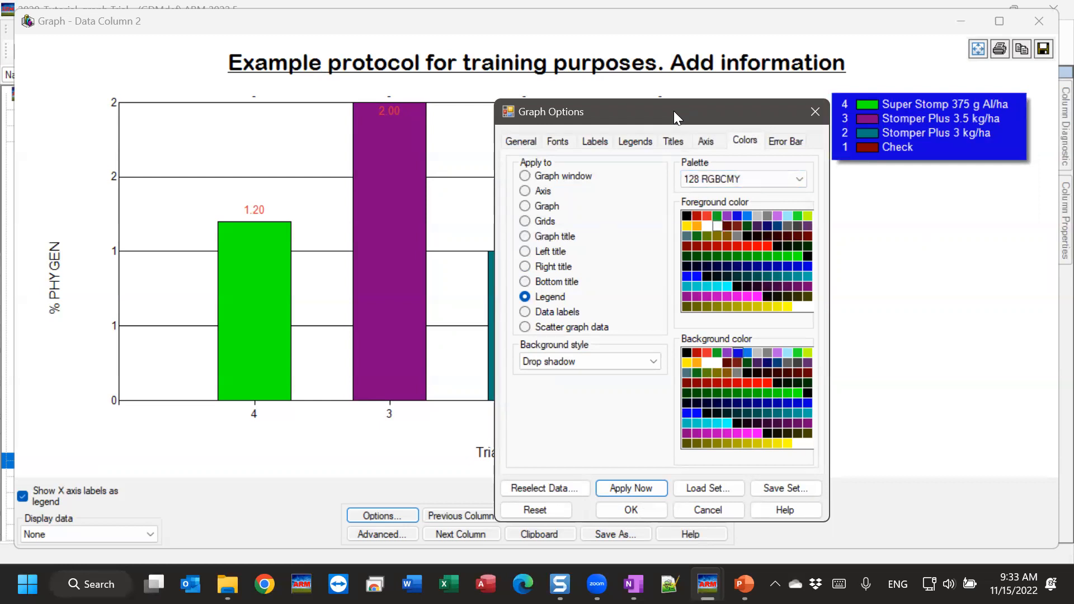
Set the foreground color of the data labels to black and apply it.
{"action": "left_click_drag", "start_coordinate": [674, 111], "coordinate": [787, 89]}
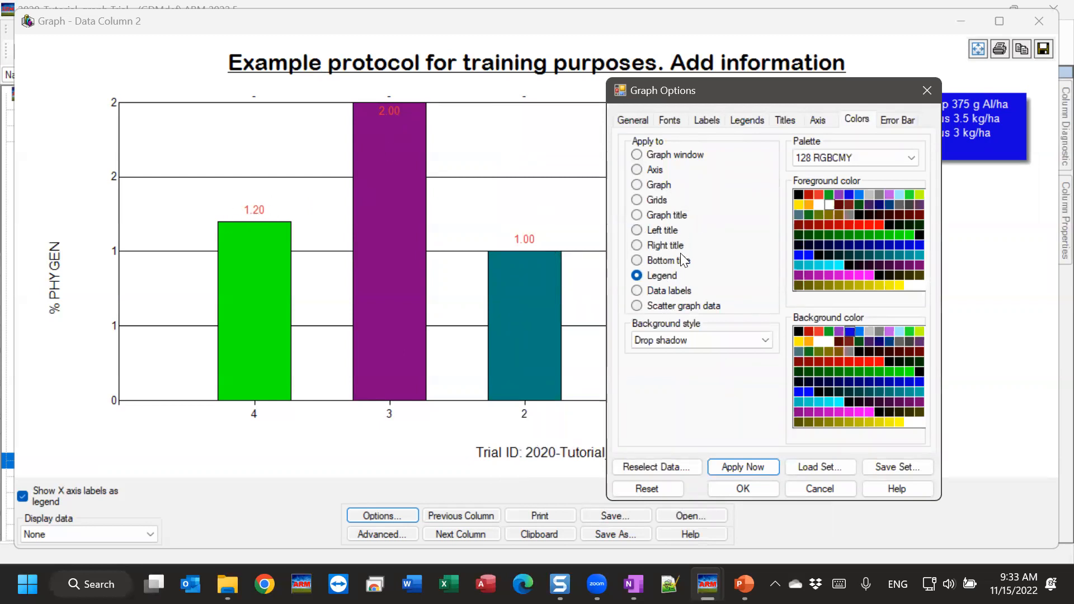
{"action": "left_click", "coordinate": [659, 292]}
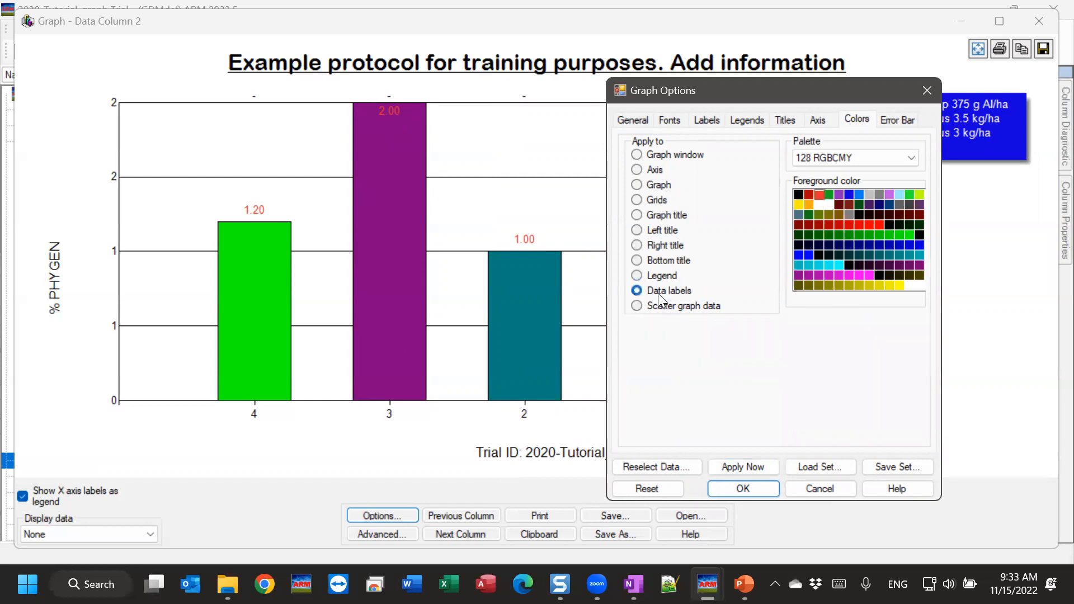
{"action": "left_click", "coordinate": [799, 195]}
{"action": "left_click", "coordinate": [740, 465]}
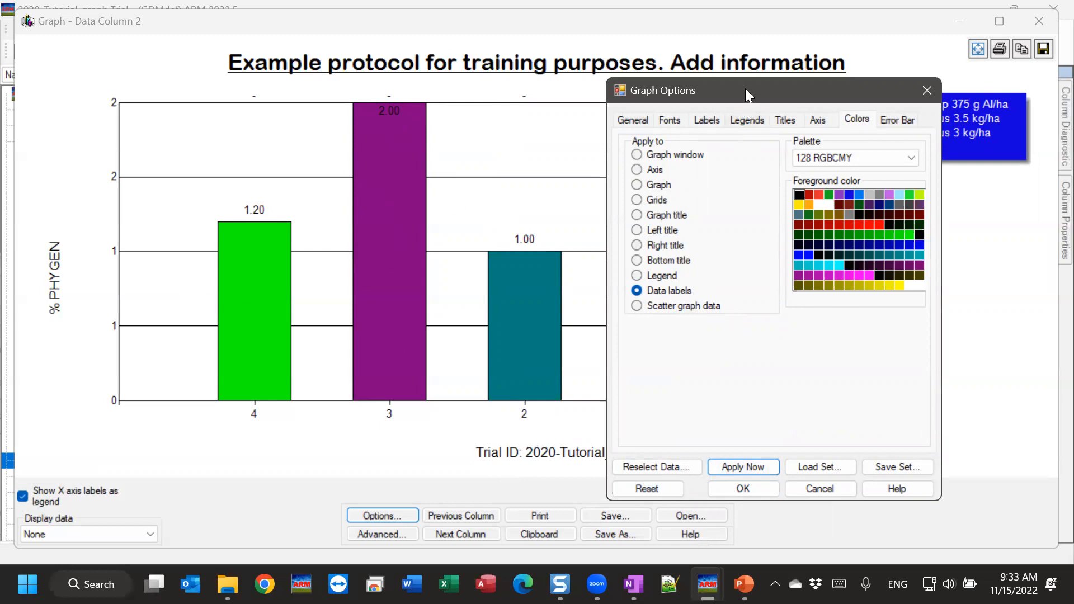
Try a green background color for the graph area, and return it to white.
{"action": "left_click_drag", "start_coordinate": [745, 89], "coordinate": [810, 96]}
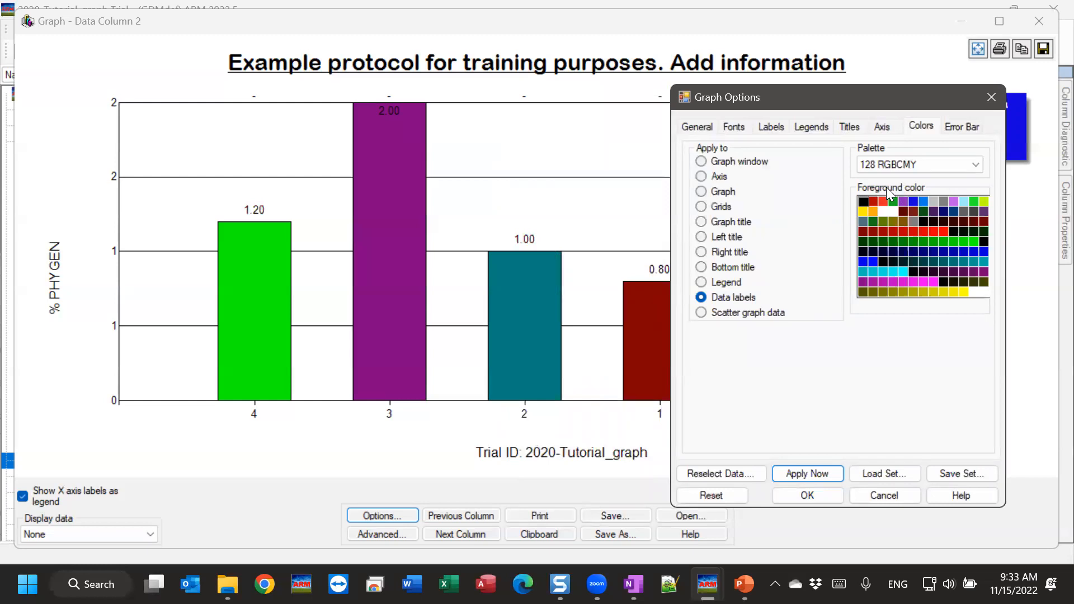
{"action": "left_click", "coordinate": [703, 192]}
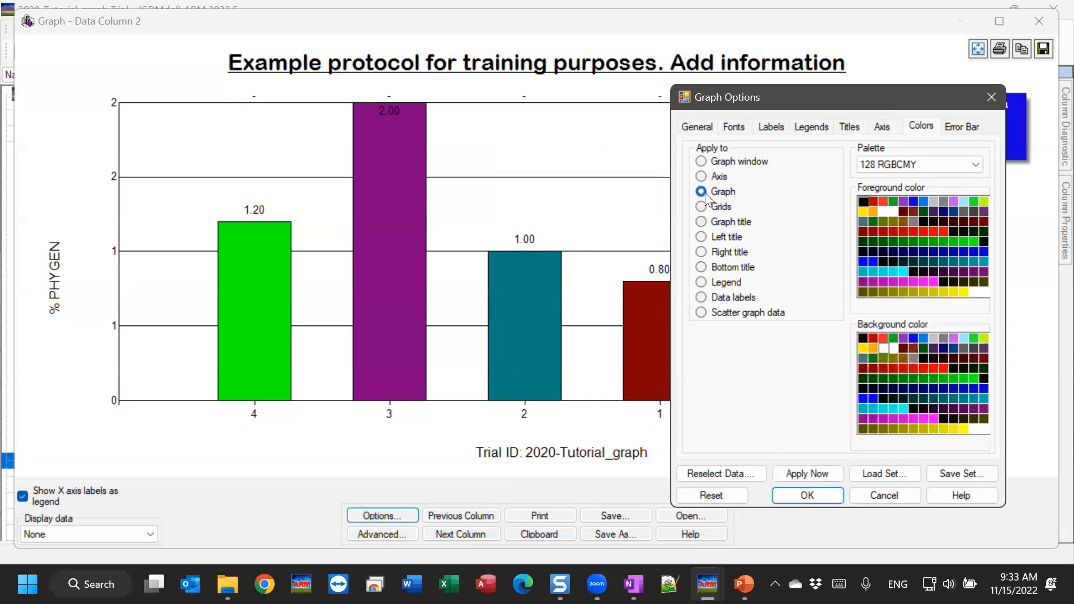
{"action": "left_click", "coordinate": [893, 338]}
{"action": "left_click", "coordinate": [825, 475]}
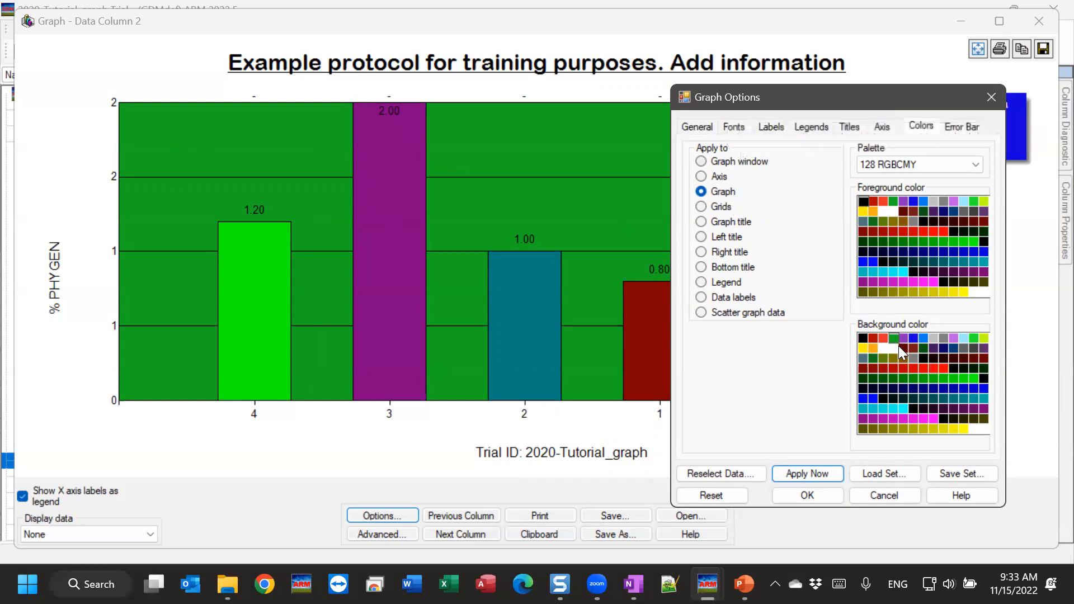
{"action": "left_click", "coordinate": [826, 472]}
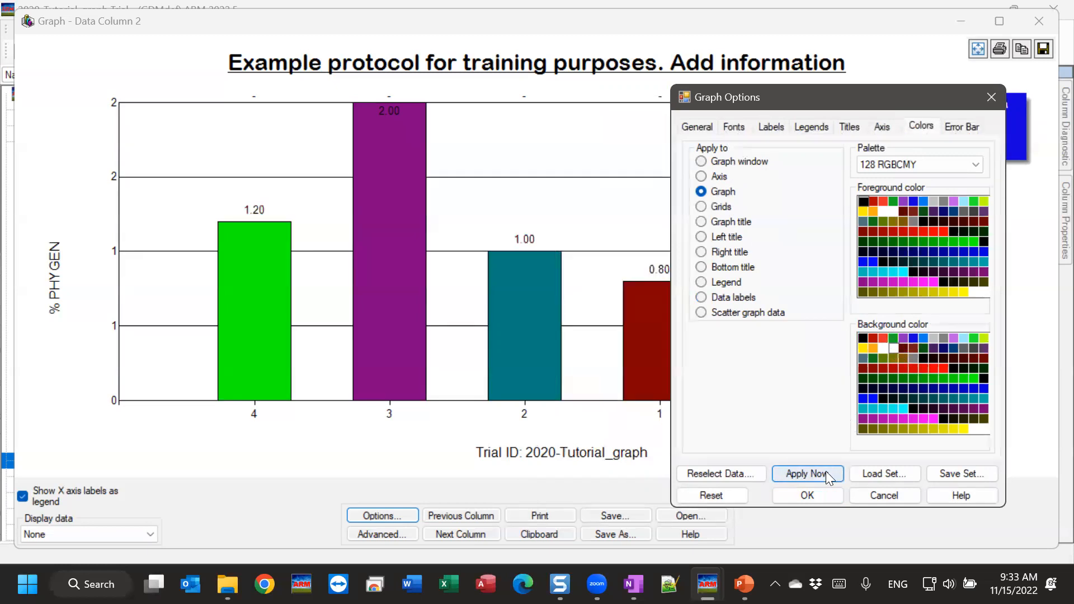
Set the background color of the graph window to green and bring the whole graph into view.
{"action": "left_click", "coordinate": [710, 161]}
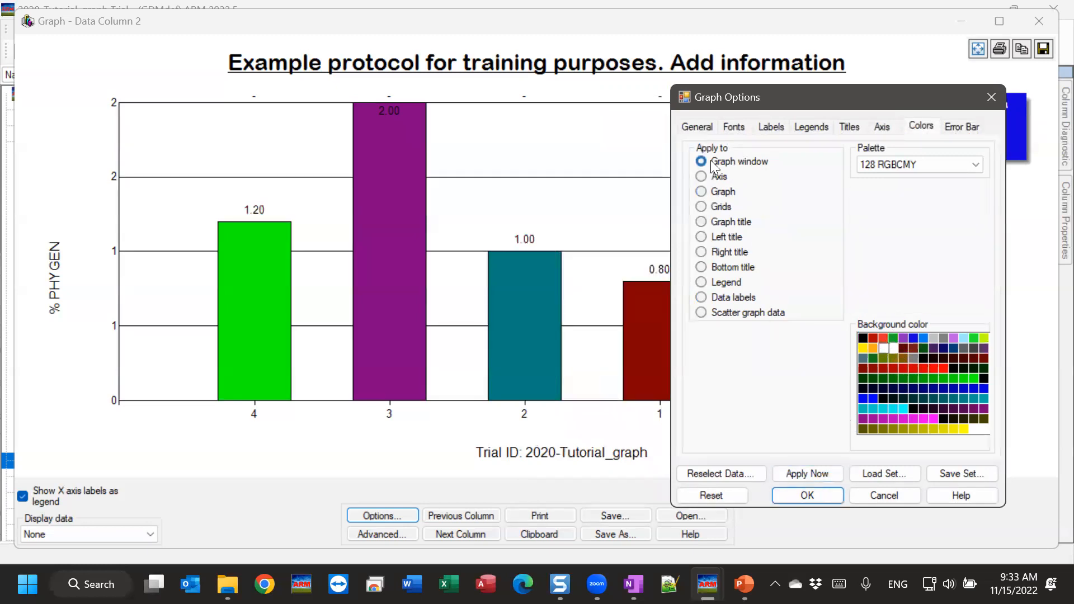
{"action": "left_click", "coordinate": [895, 338]}
{"action": "left_click", "coordinate": [823, 474]}
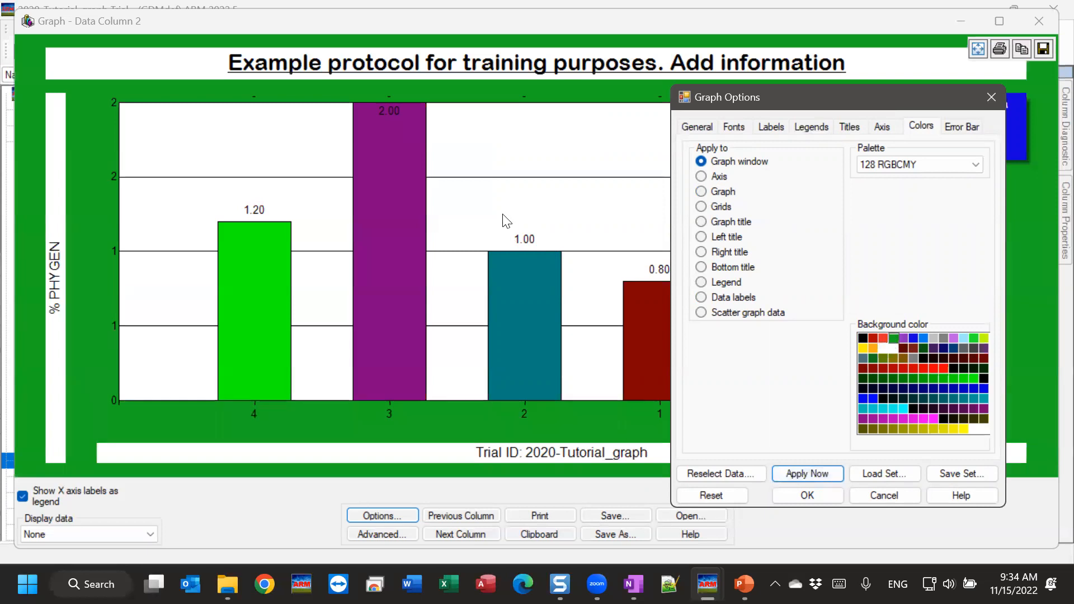
{"action": "key", "text": "Escape"}
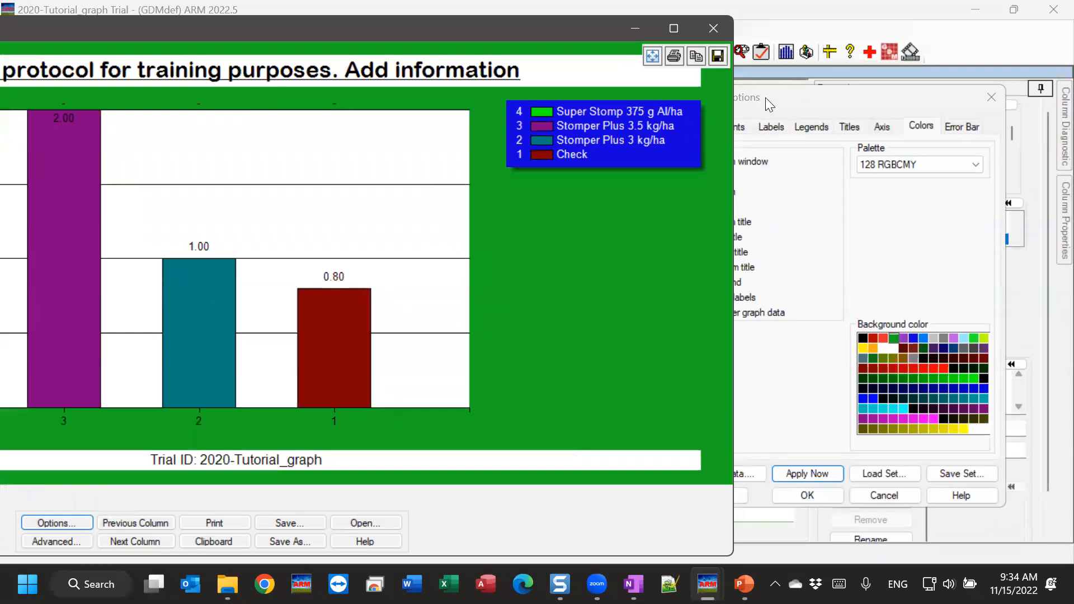
{"action": "left_click", "coordinate": [765, 98]}
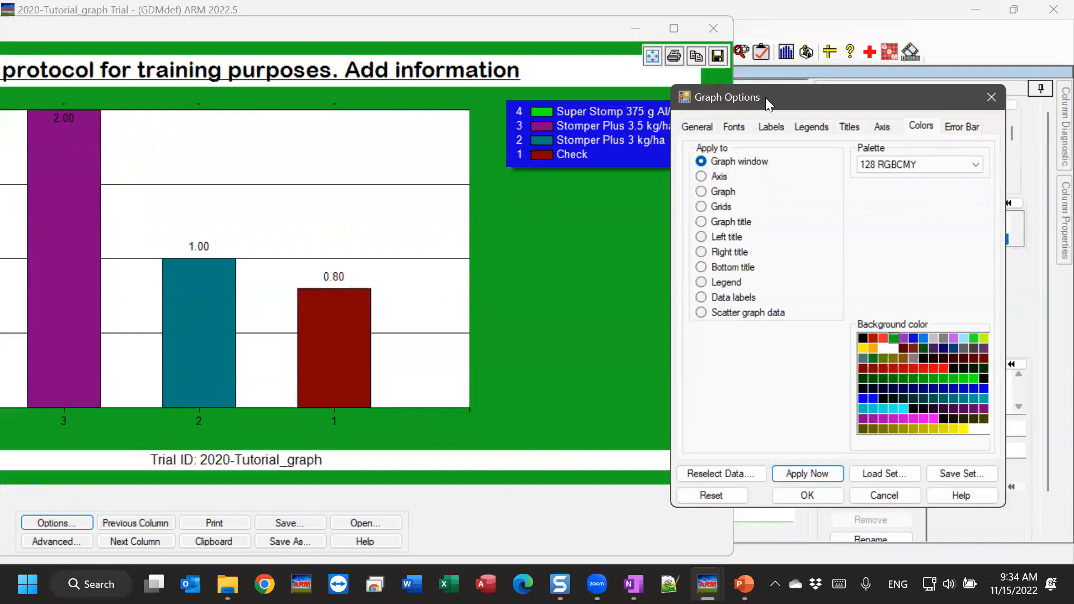
{"action": "left_click_drag", "start_coordinate": [781, 102], "coordinate": [786, 124]}
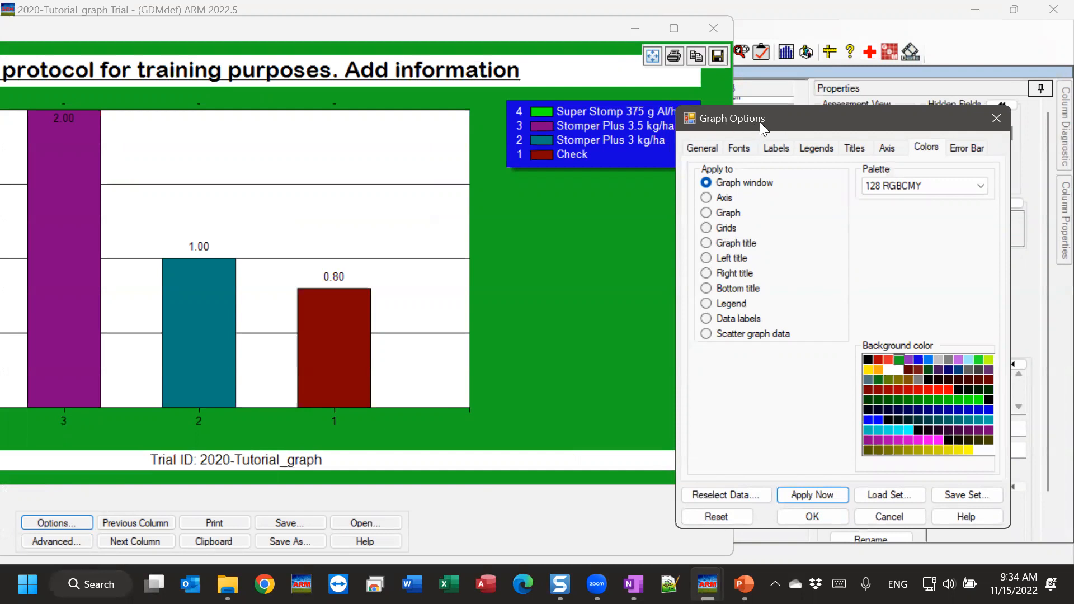
{"action": "left_click", "coordinate": [493, 230]}
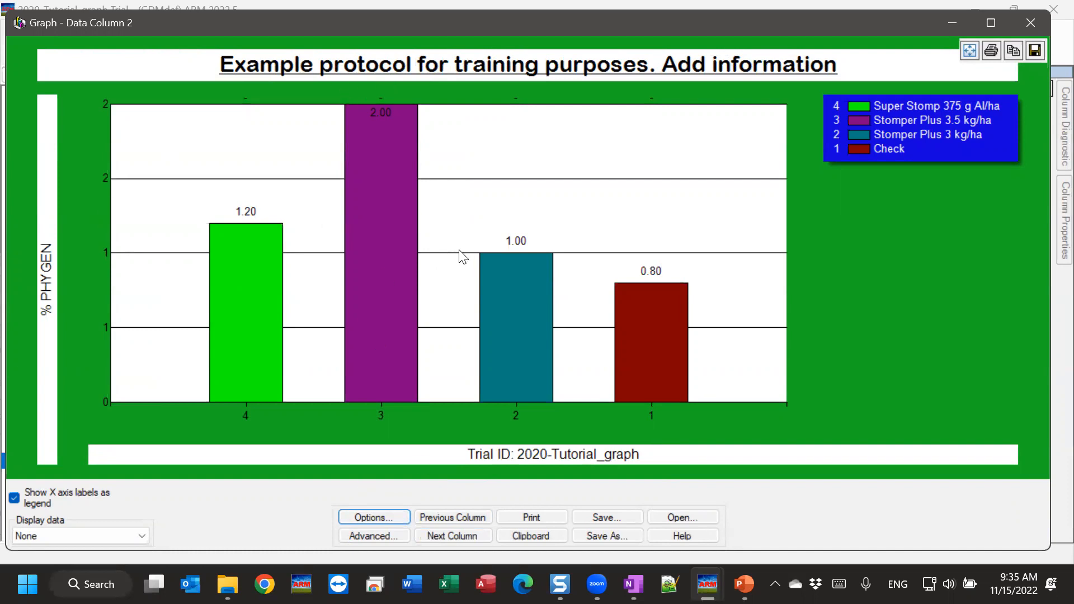
Return the graph window's background color to white, apply it and accept the graph options.
{"action": "mouse_move", "coordinate": [707, 584]}
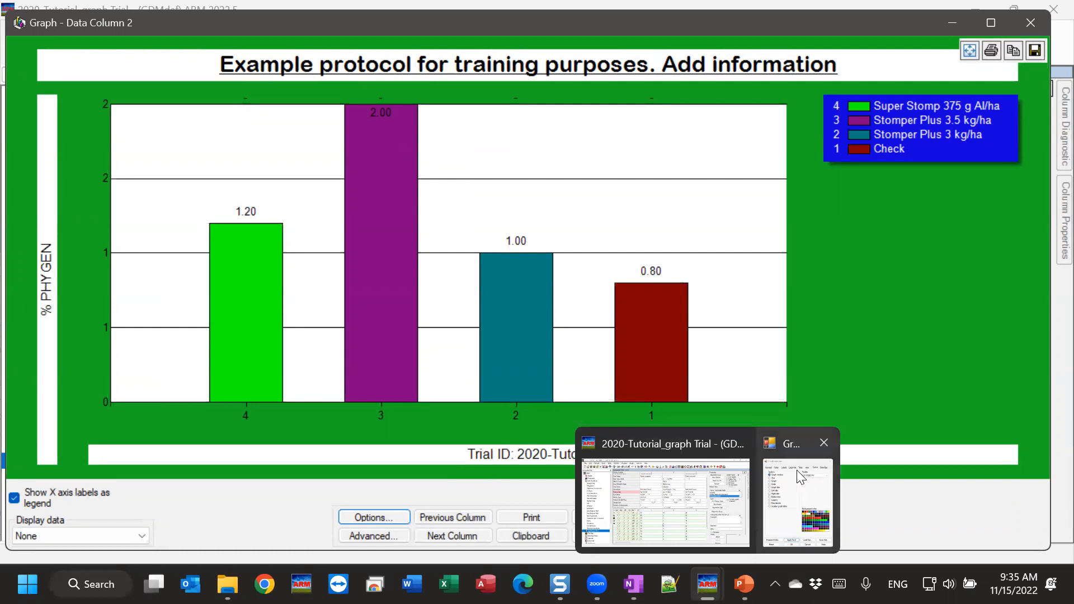
{"action": "left_click", "coordinate": [790, 507]}
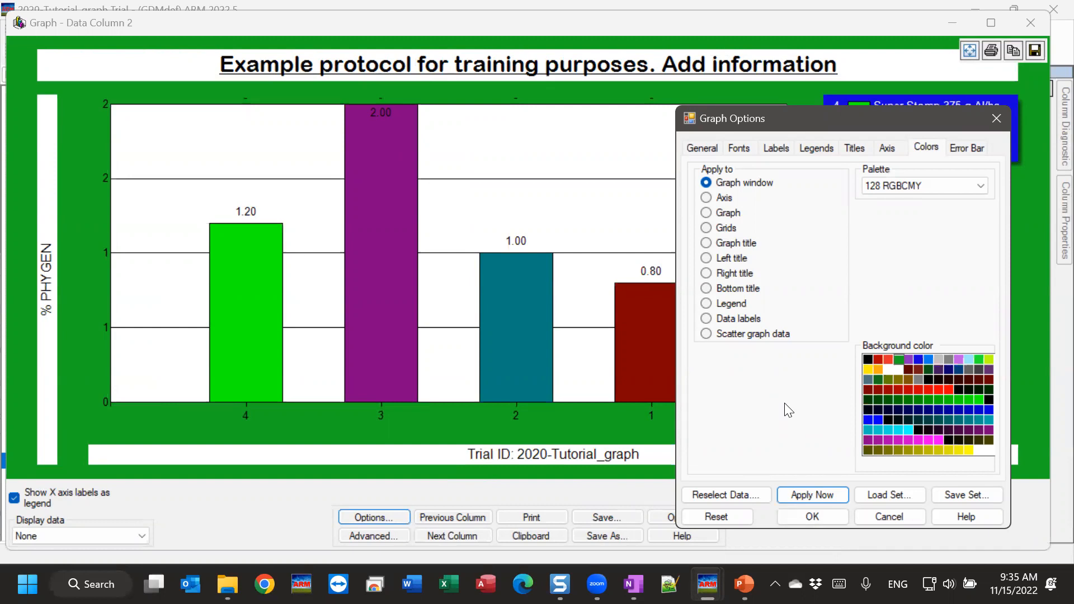
{"action": "left_click", "coordinate": [832, 519]}
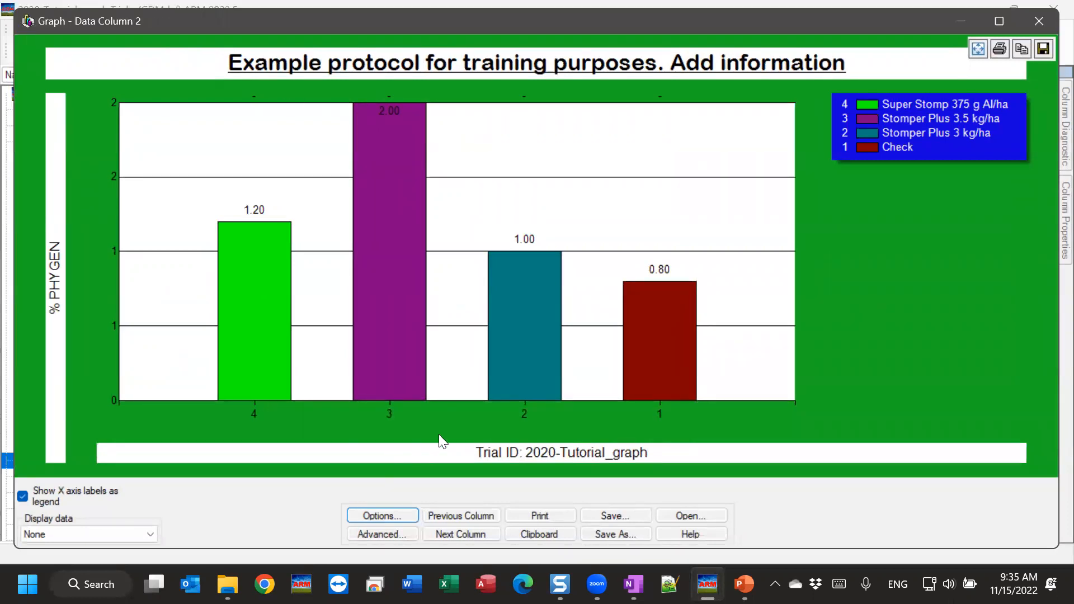
{"action": "left_click", "coordinate": [375, 517]}
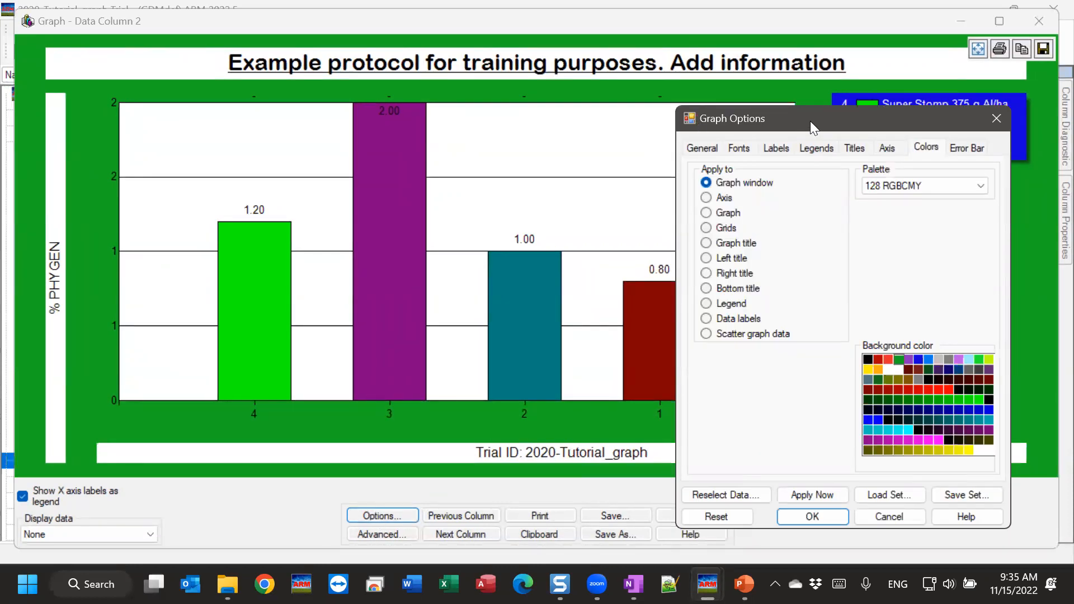
{"action": "left_click_drag", "start_coordinate": [810, 122], "coordinate": [829, 107]}
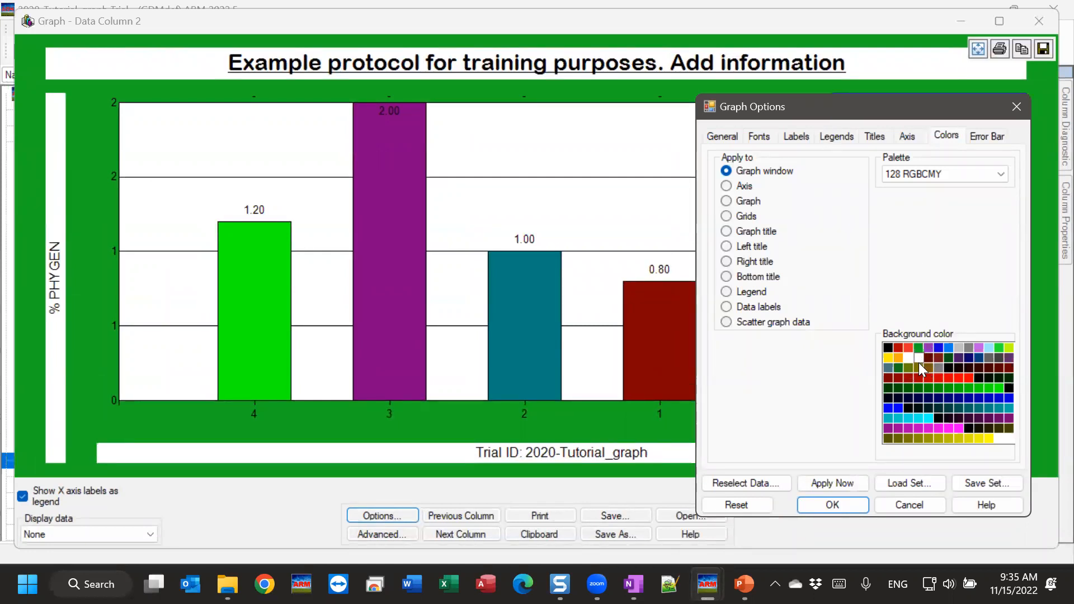
{"action": "left_click", "coordinate": [820, 484]}
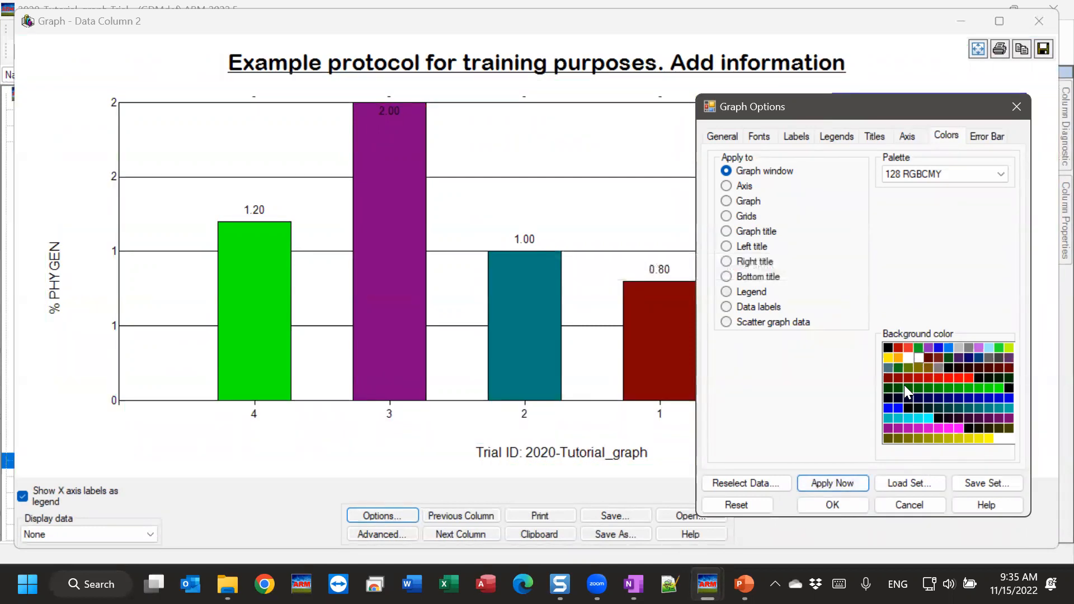
{"action": "left_click", "coordinate": [844, 508]}
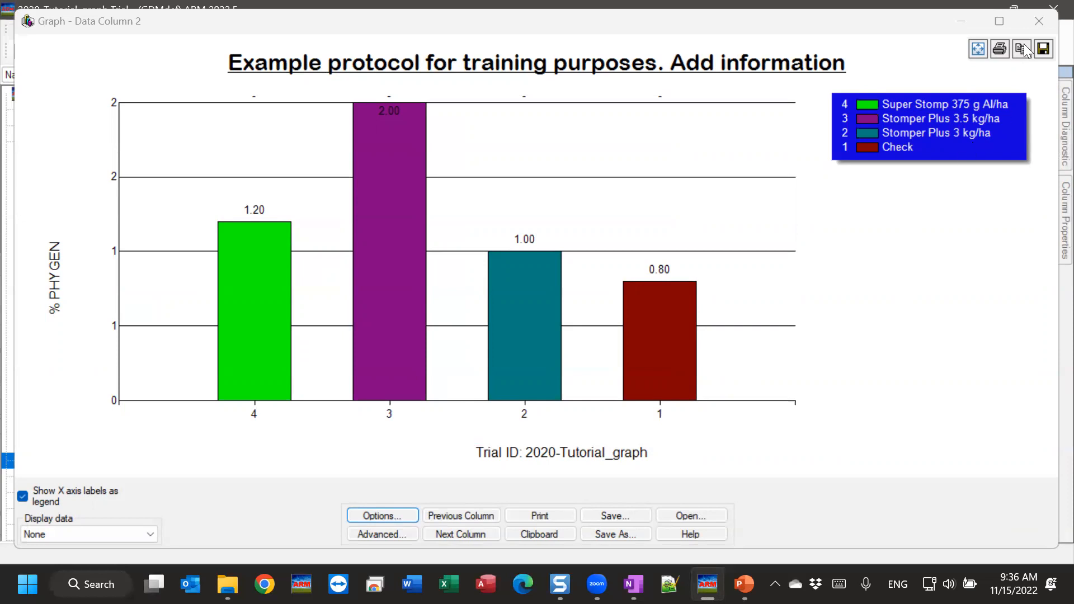
Close the graph and start a new one from assessment column 1, leaving the treatment numbers blank.
{"action": "left_click", "coordinate": [1040, 22]}
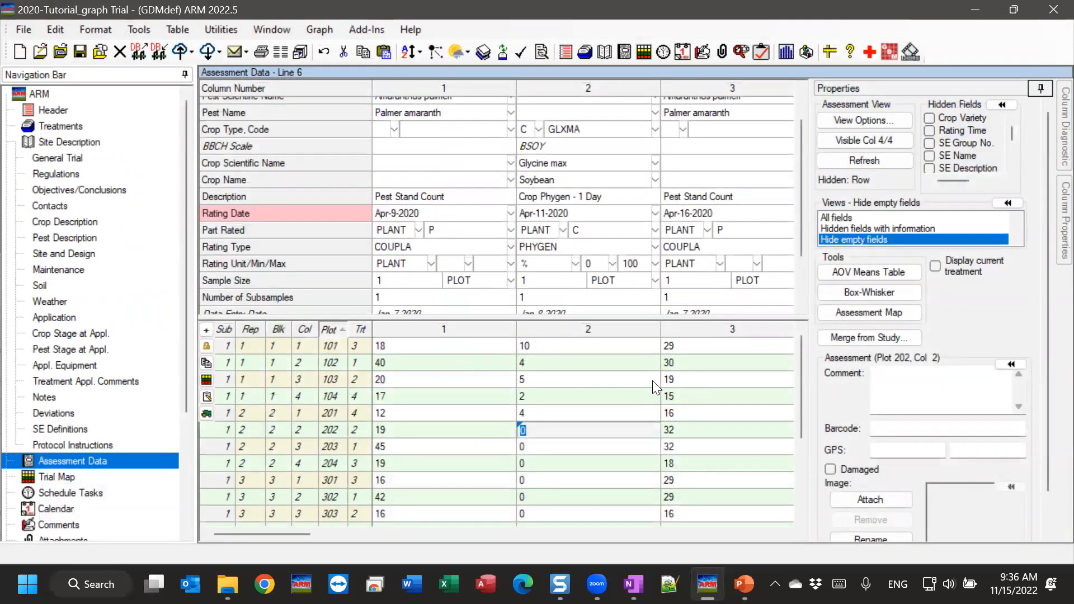
{"action": "left_click", "coordinate": [422, 345]}
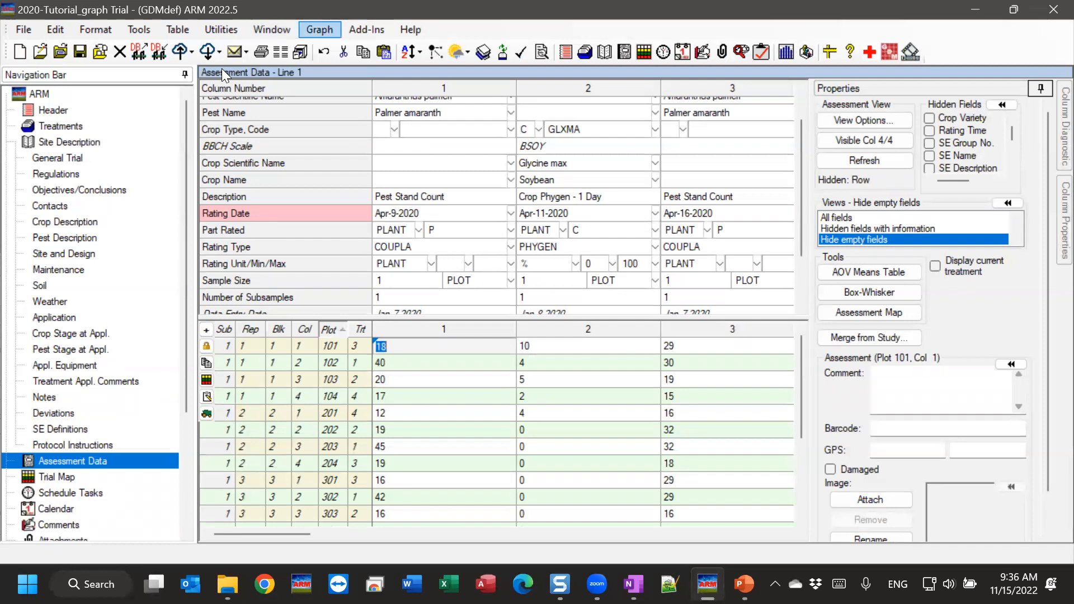
{"action": "key", "text": "Down"}
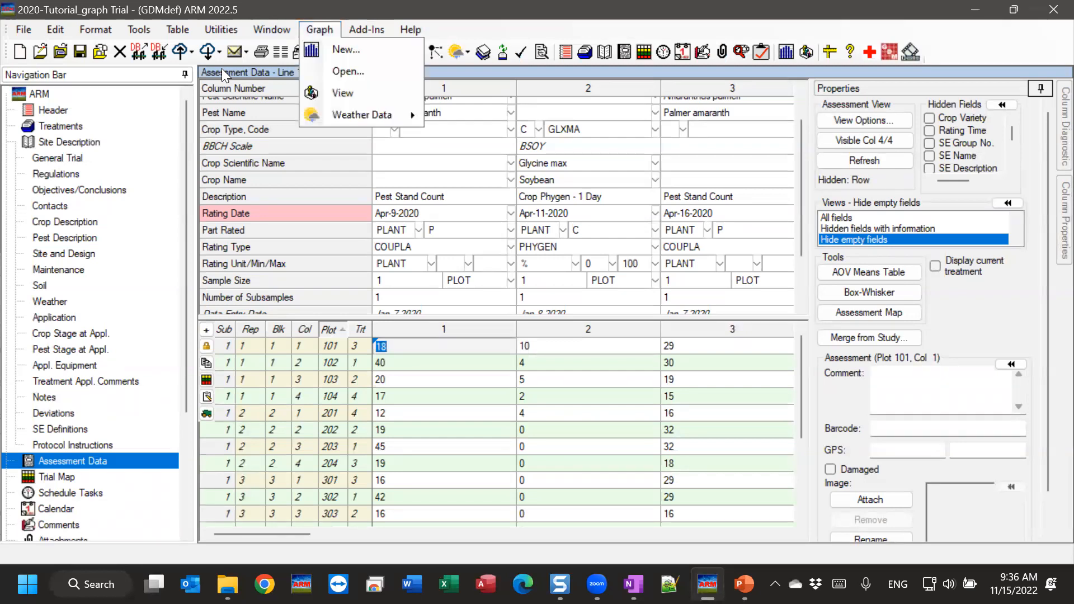
{"action": "left_click", "coordinate": [369, 53]}
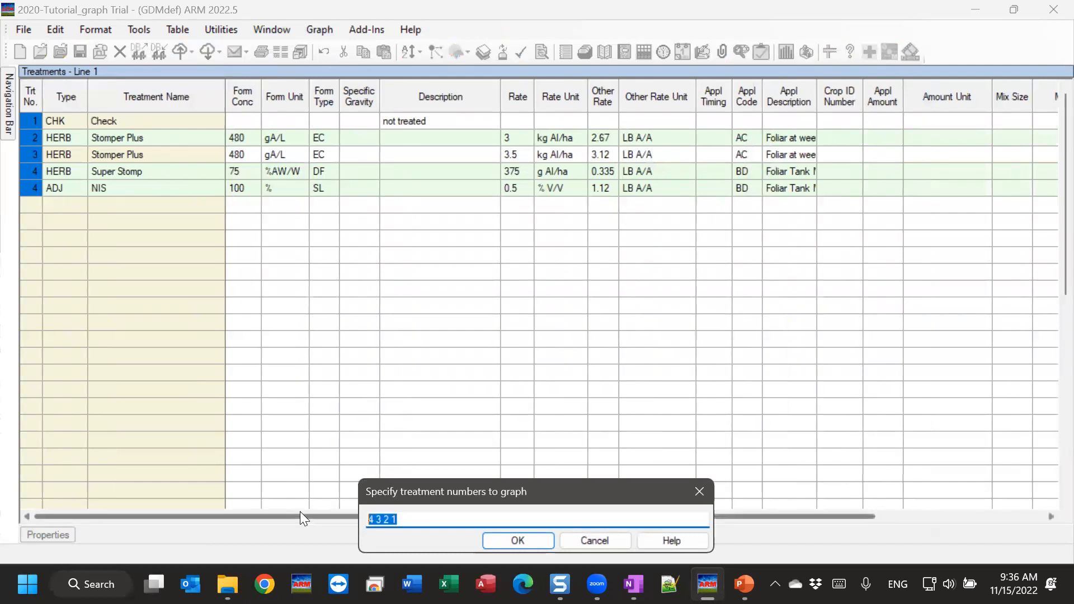
{"action": "key", "text": "Delete"}
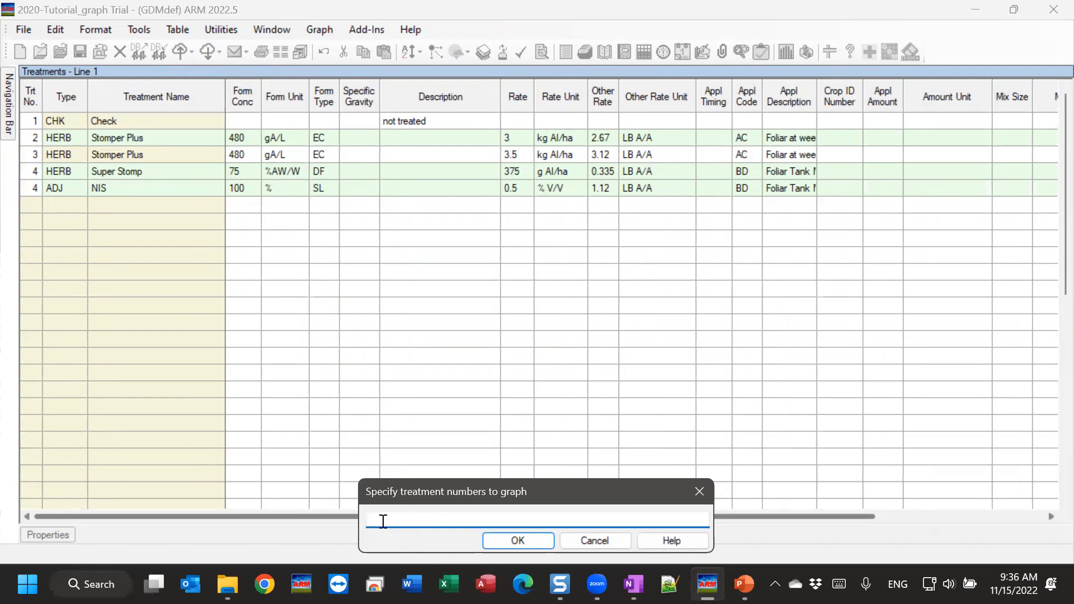
{"action": "left_click", "coordinate": [509, 539]}
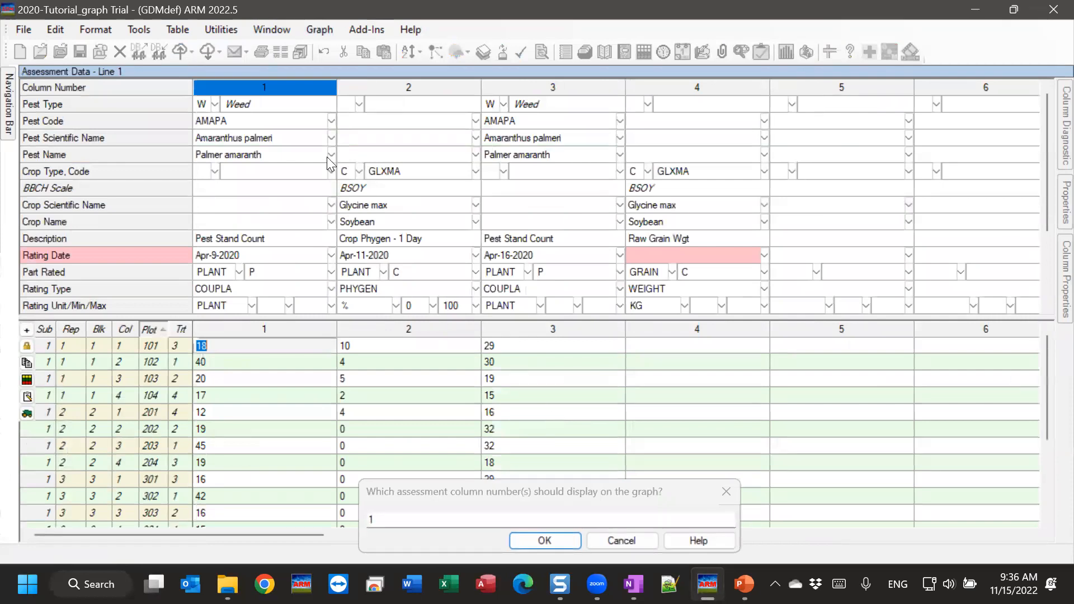
Create one graph combining assessment columns 1 and 3, without selecting header fields for the labels, and accept the existing graph options.
{"action": "left_click", "coordinate": [566, 89], "text": "ctrl"}
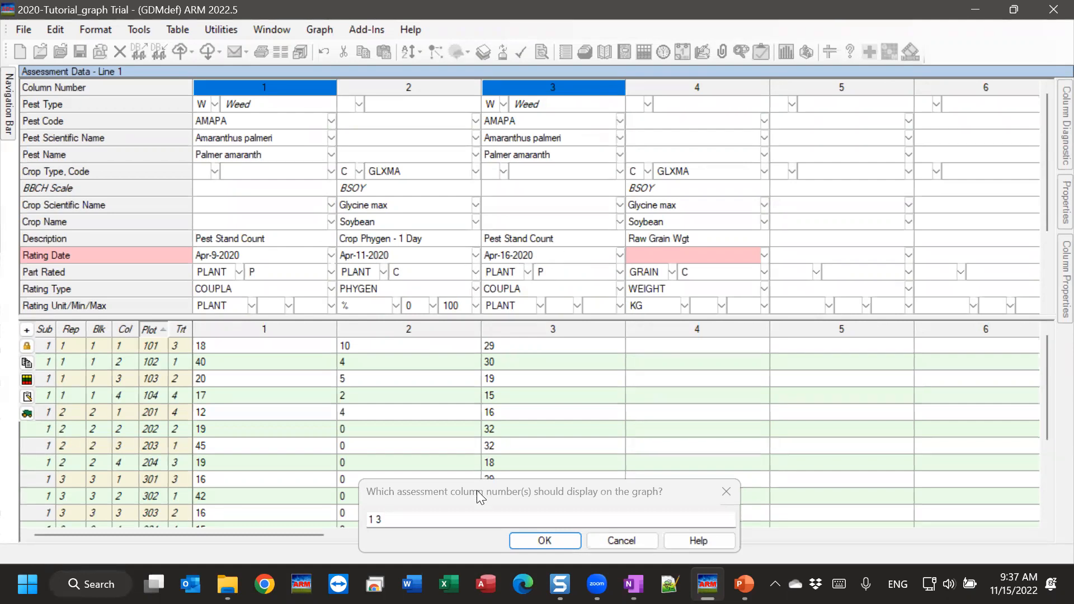
{"action": "left_click", "coordinate": [545, 541]}
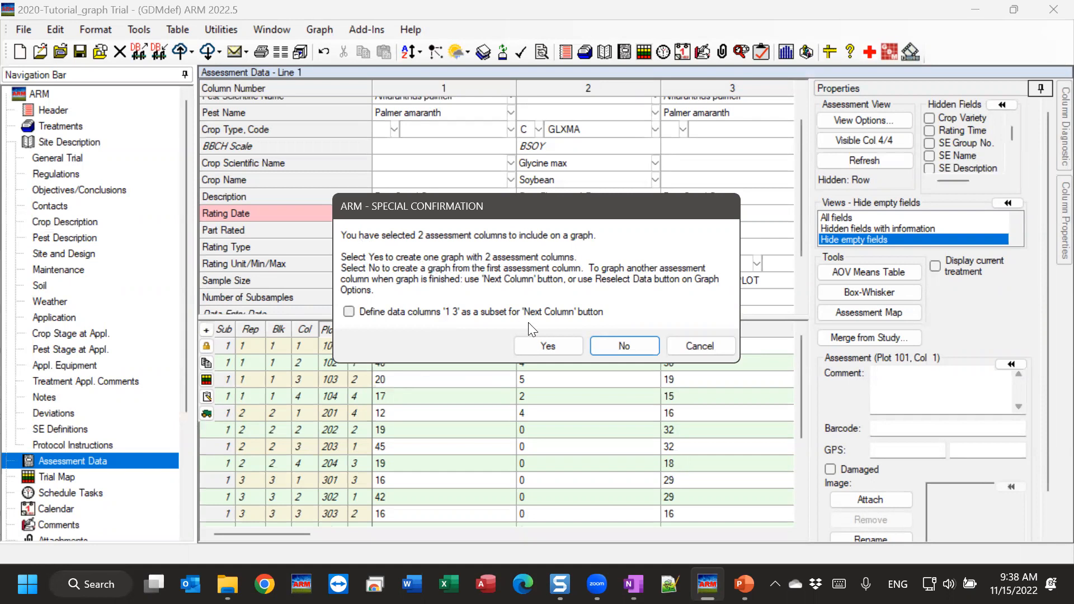
{"action": "left_click", "coordinate": [543, 347]}
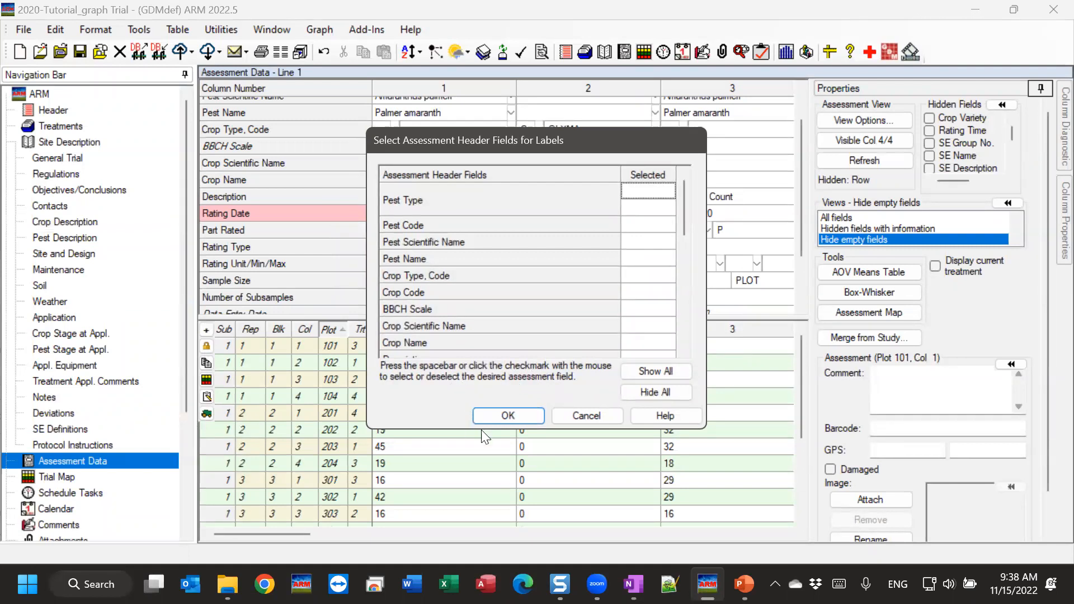
{"action": "left_click", "coordinate": [508, 415]}
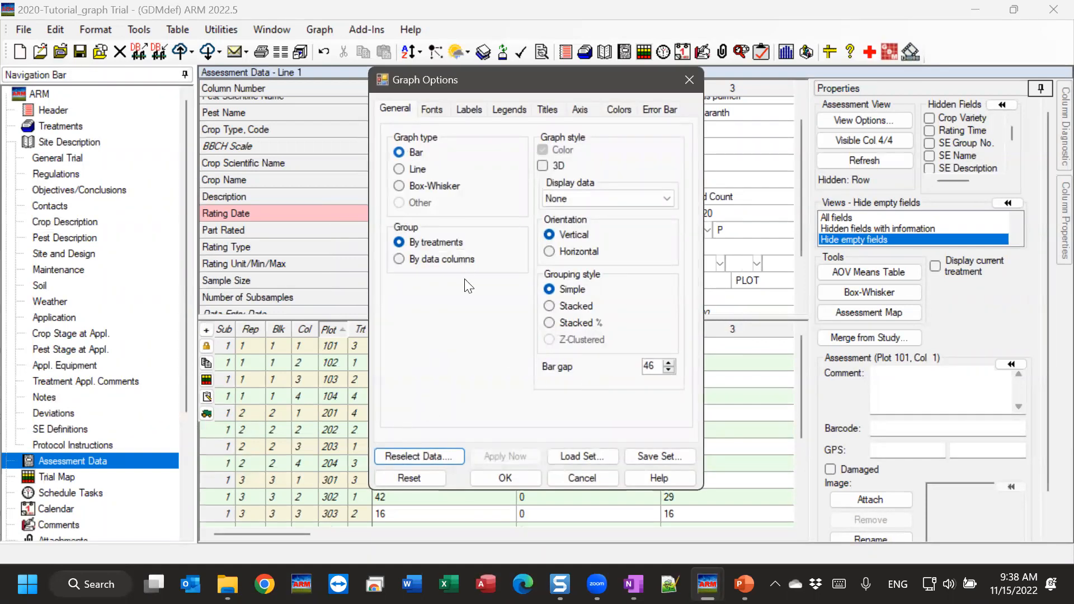
{"action": "left_click", "coordinate": [504, 478]}
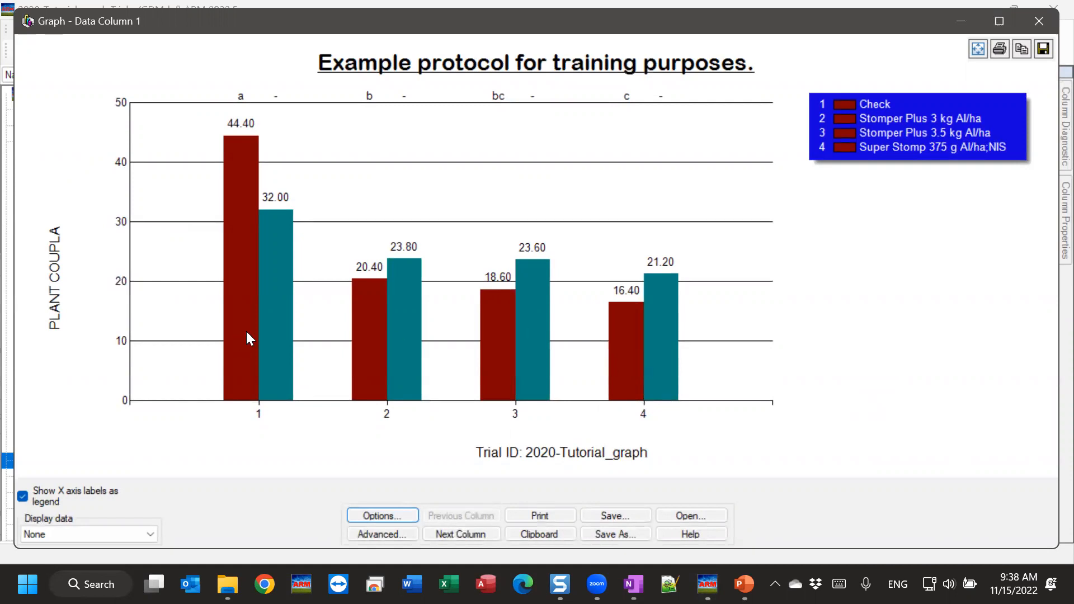
Stop showing the X axis labels as legend and open the graph's legend options, keeping the bars in view.
{"action": "left_click", "coordinate": [45, 492]}
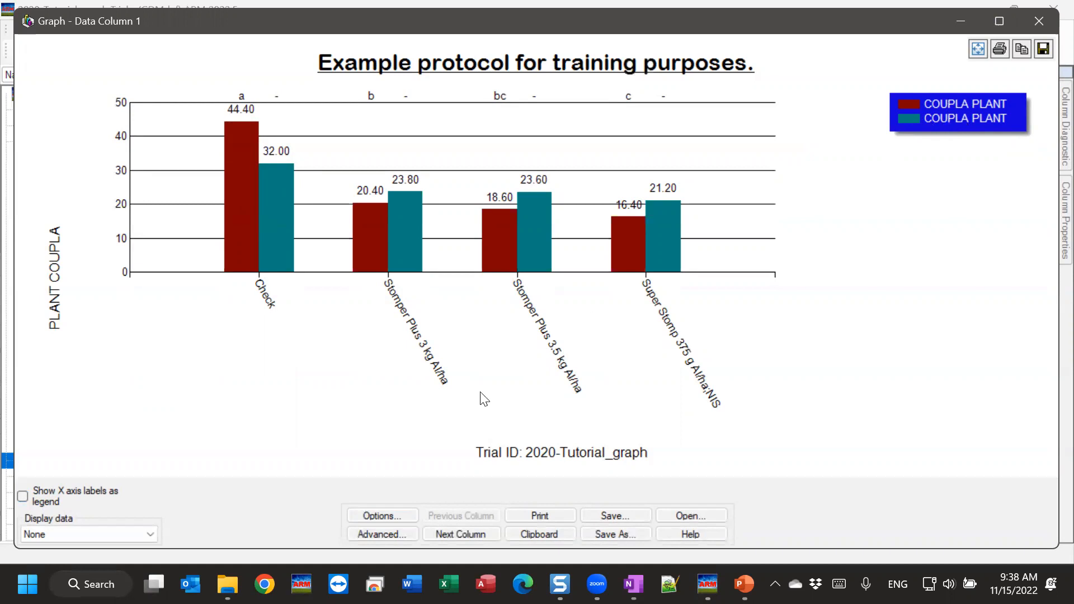
{"action": "left_click", "coordinate": [369, 517]}
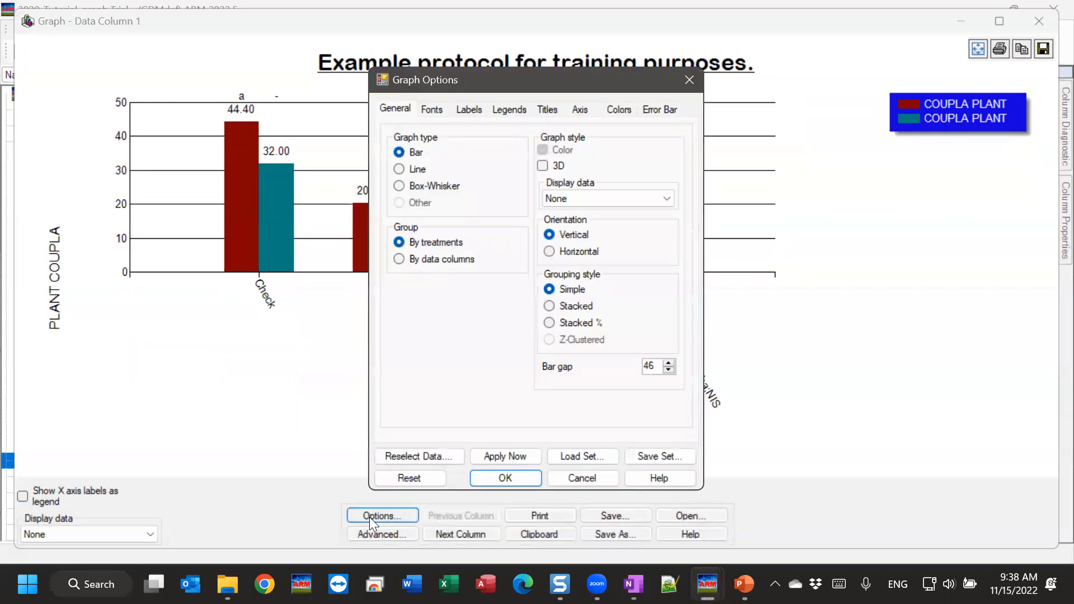
{"action": "left_click", "coordinate": [509, 109]}
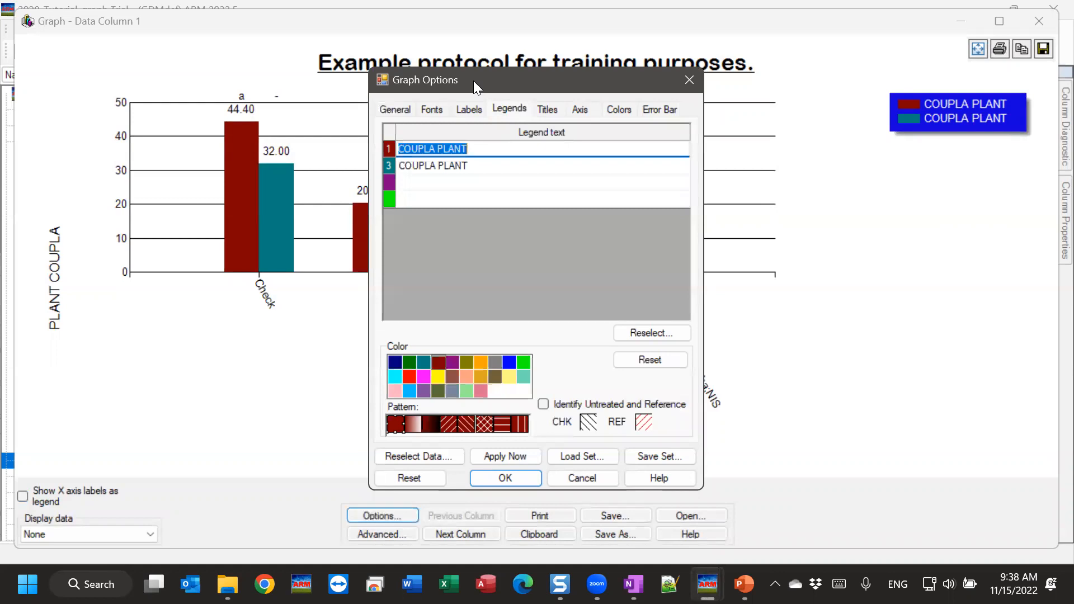
{"action": "left_click_drag", "start_coordinate": [473, 81], "coordinate": [559, 98]}
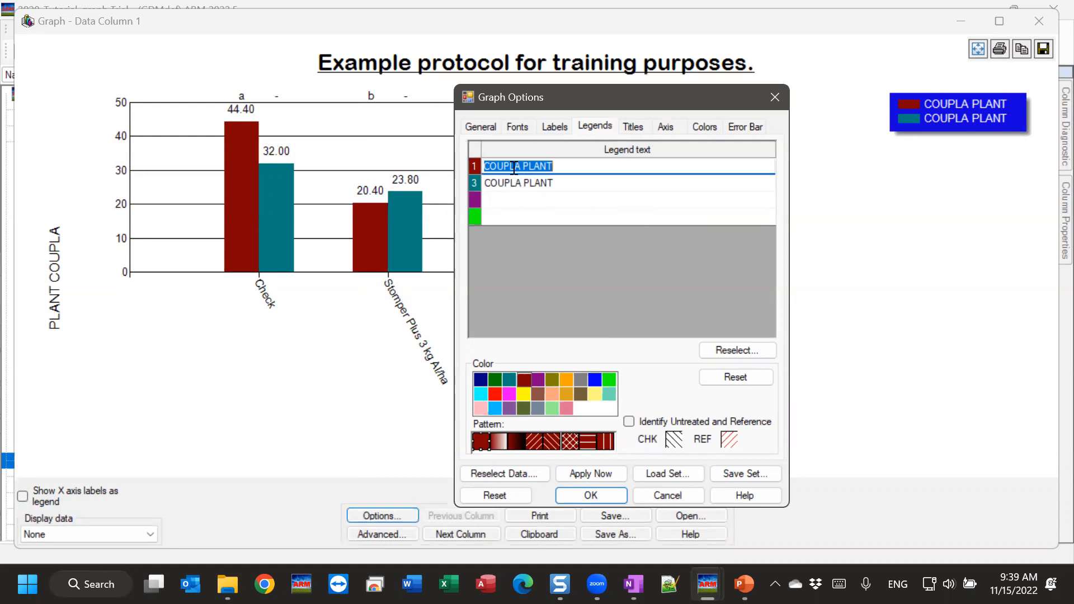
Try to use the Rating Date assessment header field as the legend text.
{"action": "left_click", "coordinate": [747, 349]}
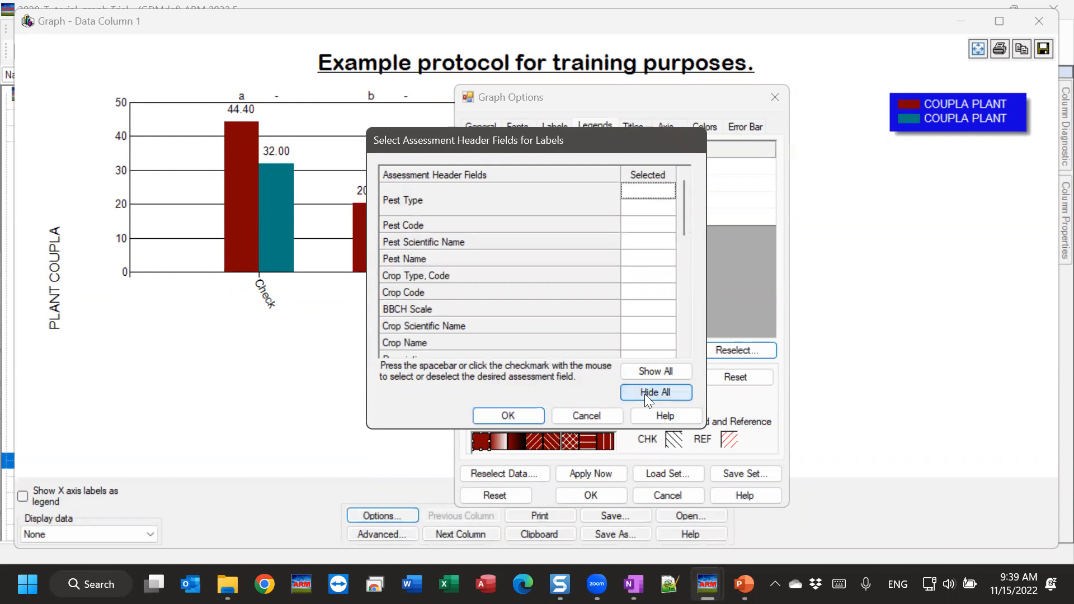
{"action": "left_click_drag", "start_coordinate": [682, 210], "coordinate": [676, 241]}
{"action": "left_click", "coordinate": [646, 274]}
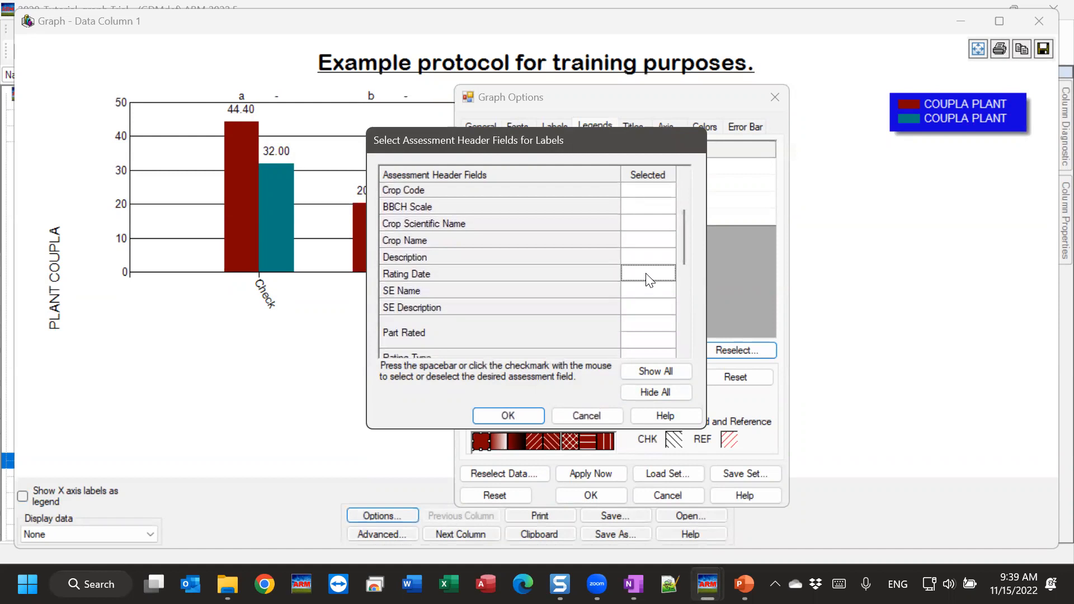
{"action": "left_click", "coordinate": [509, 416]}
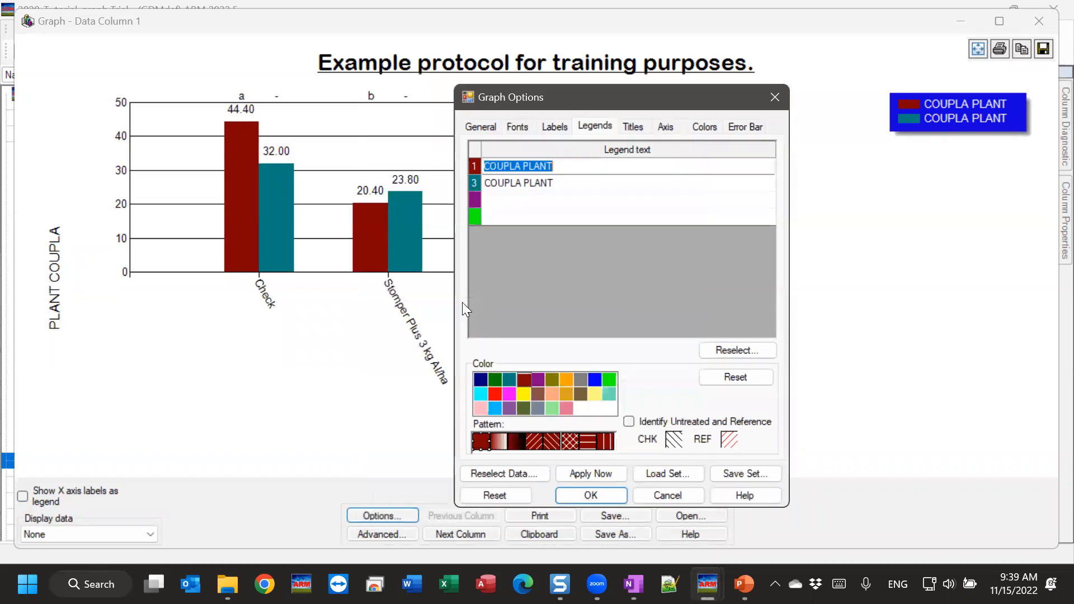
Reselect the assessment header fields for the legend text and use the pest code for both entries.
{"action": "left_click", "coordinate": [747, 349]}
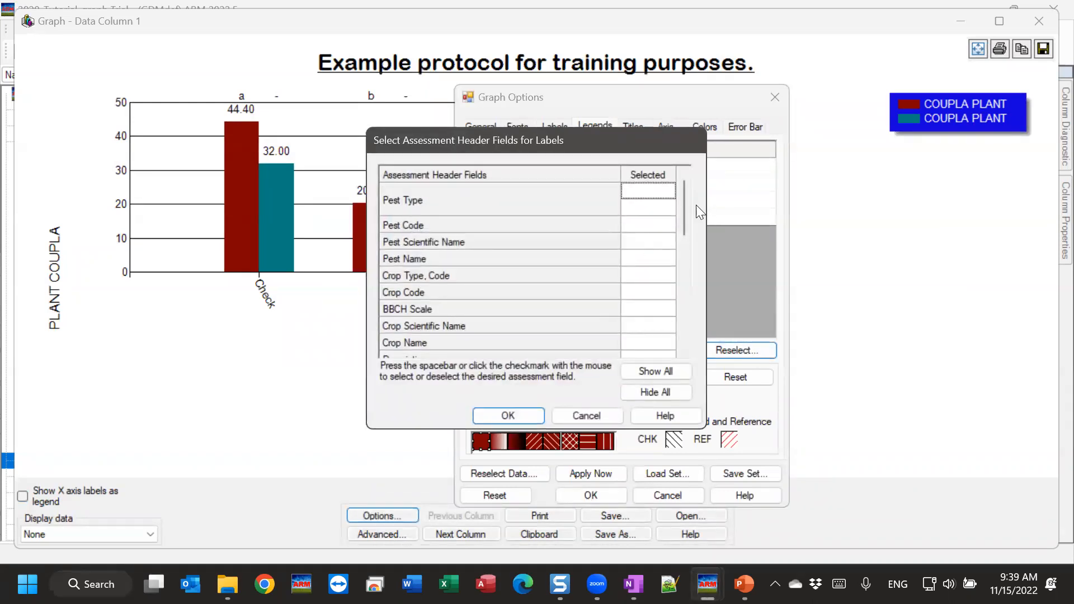
{"action": "left_click_drag", "start_coordinate": [684, 200], "coordinate": [680, 241]}
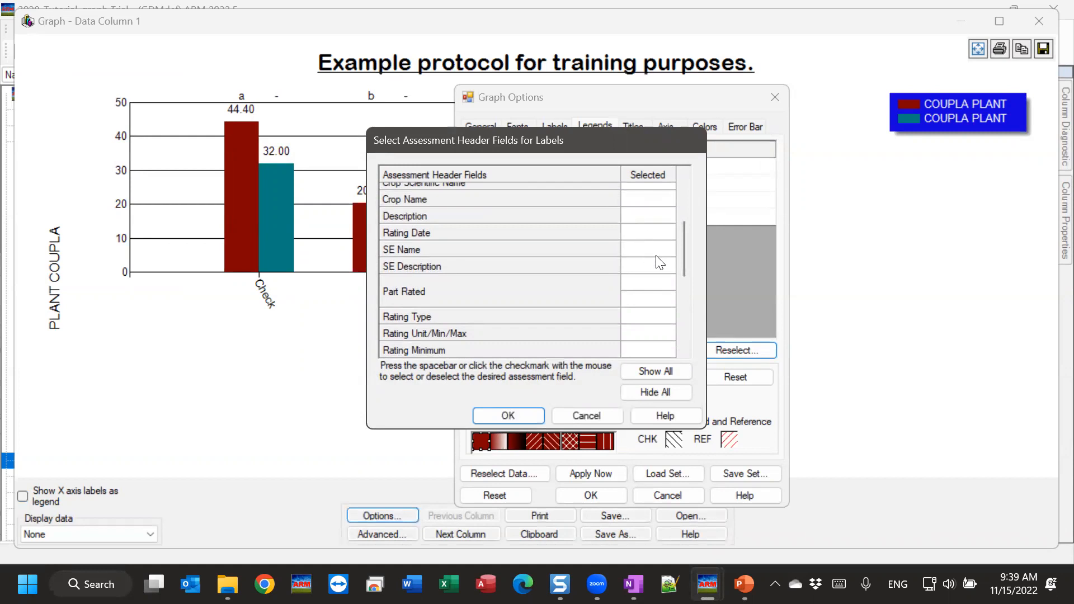
{"action": "left_click_drag", "start_coordinate": [685, 248], "coordinate": [684, 259]}
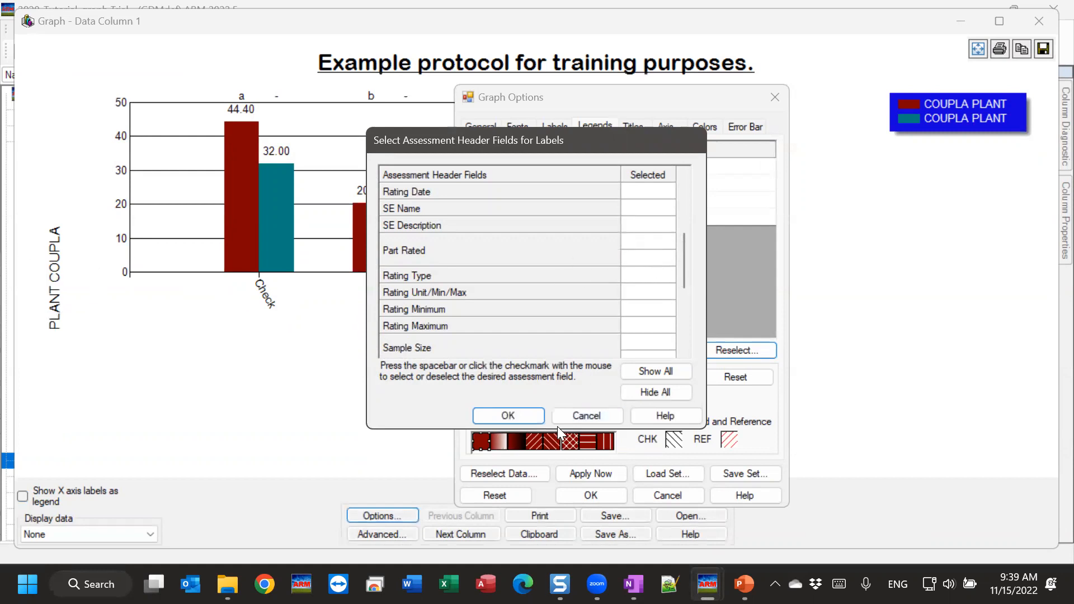
{"action": "left_click", "coordinate": [516, 416]}
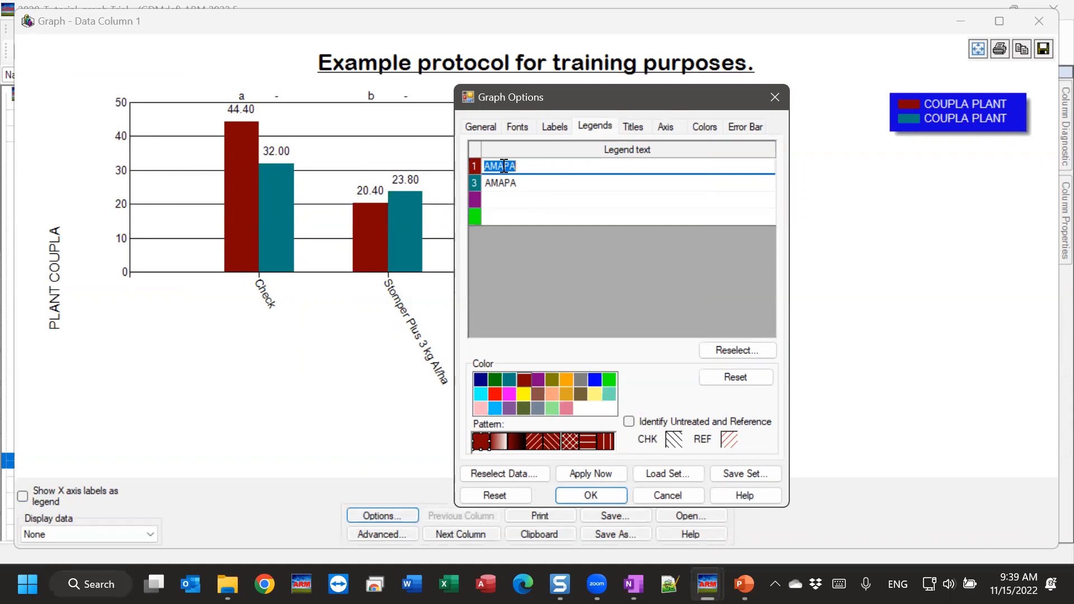
Set the legend text to "Nov 8 2022" for column 1 and "Nov 15 2022" for column 3, and accept the options.
{"action": "type", "text": "11"}
{"action": "key", "text": "BackSpace"}
{"action": "key", "text": "BackSpace"}
{"action": "type", "text": "Nov 8 2022"}
{"action": "left_click", "coordinate": [527, 186]}
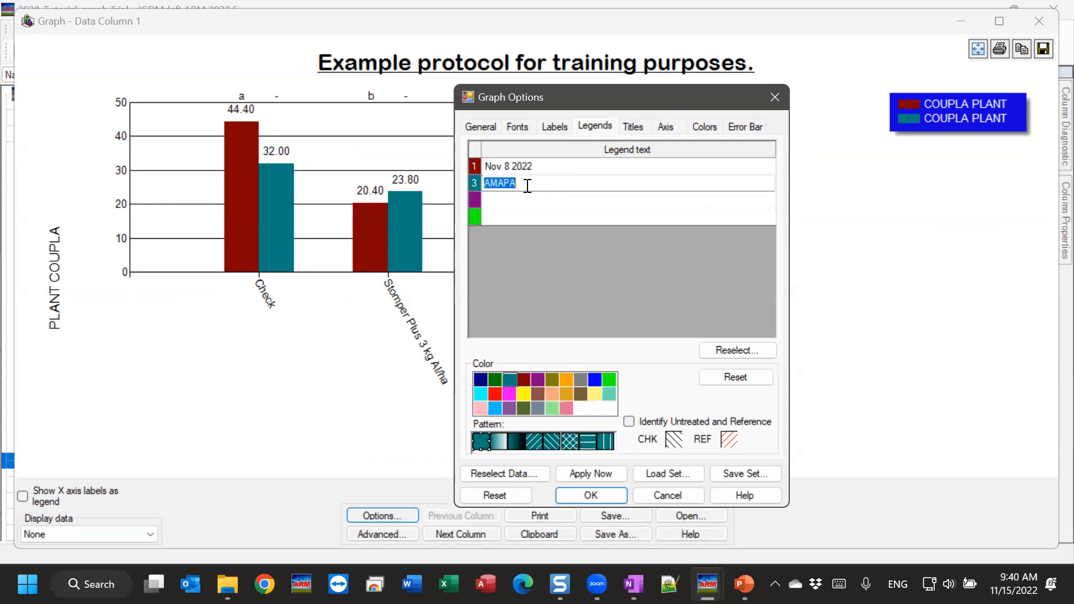
{"action": "type", "text": "Nov 2"}
{"action": "key", "text": "BackSpace"}
{"action": "type", "text": "15 2022"}
{"action": "left_click", "coordinate": [608, 475]}
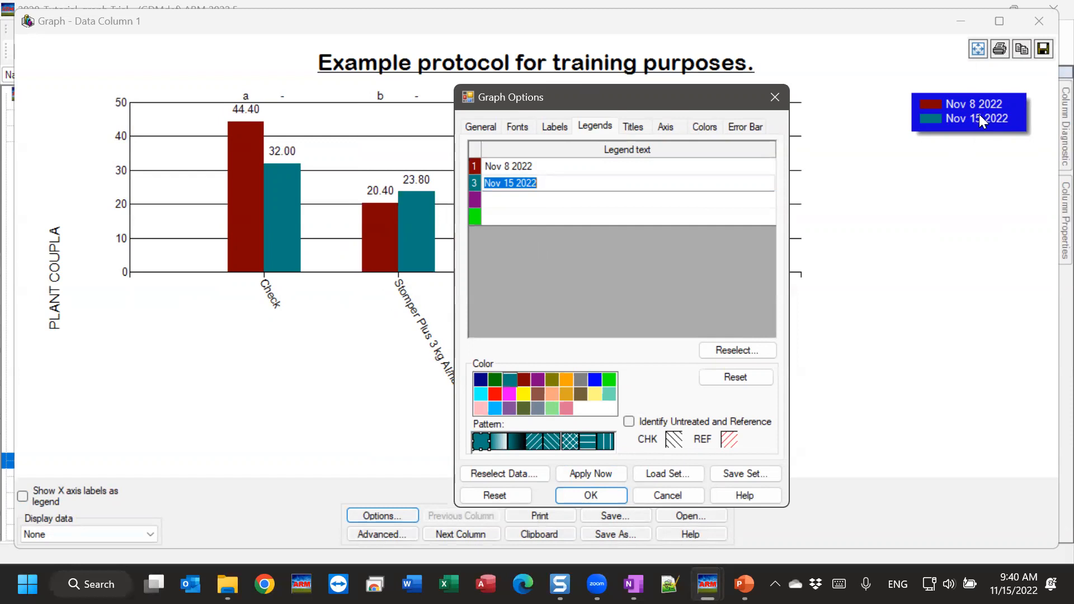
{"action": "left_click_drag", "start_coordinate": [586, 188], "coordinate": [469, 177]}
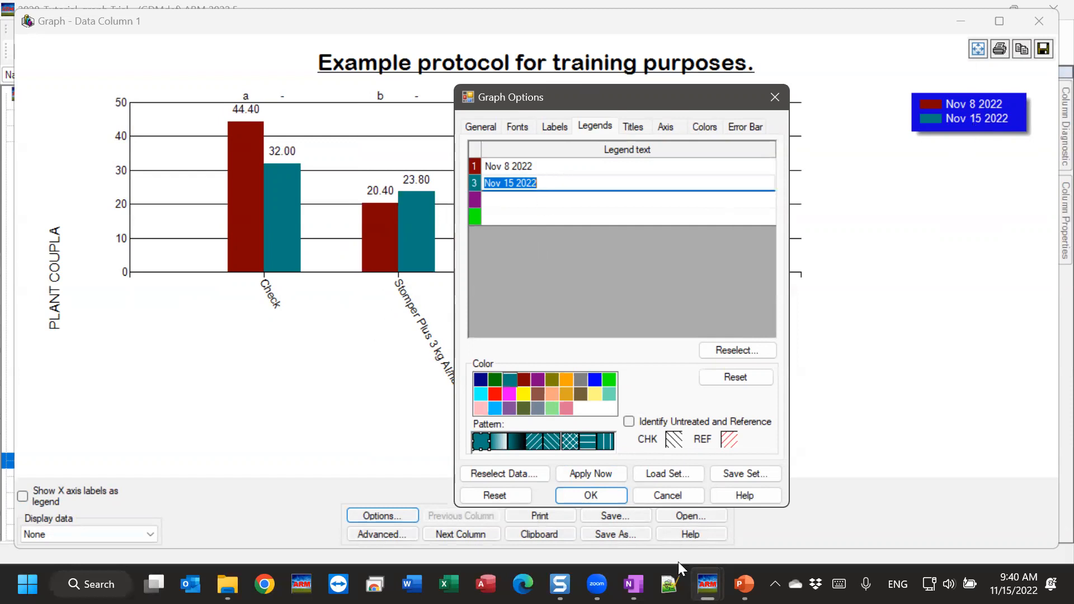
{"action": "left_click", "coordinate": [594, 493]}
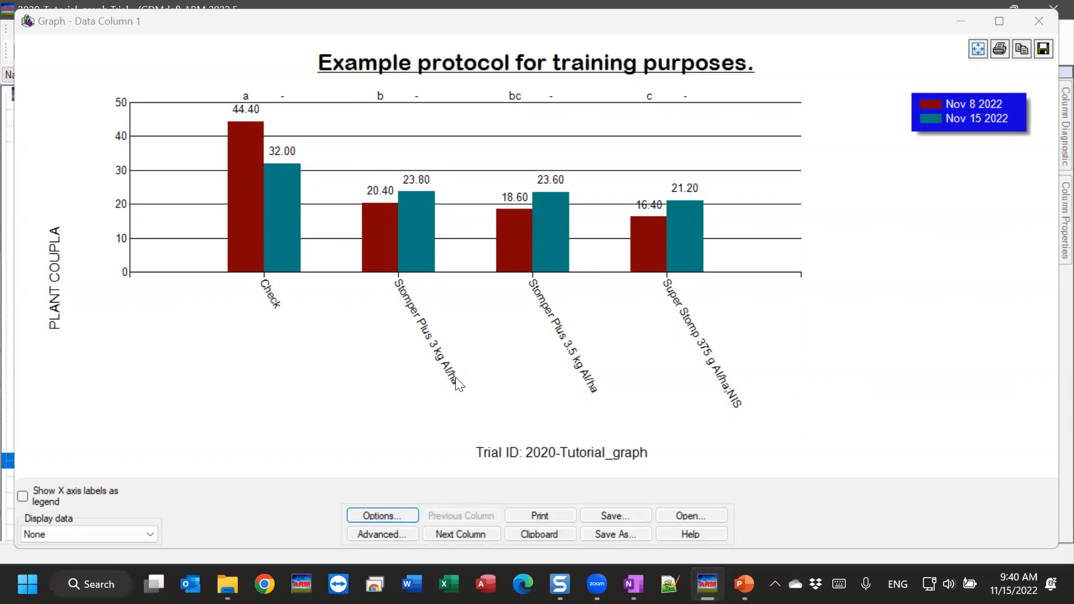
Open the graph's general options, move the dialog off the bars, and apply the Stacked grouping style.
{"action": "left_click", "coordinate": [380, 516]}
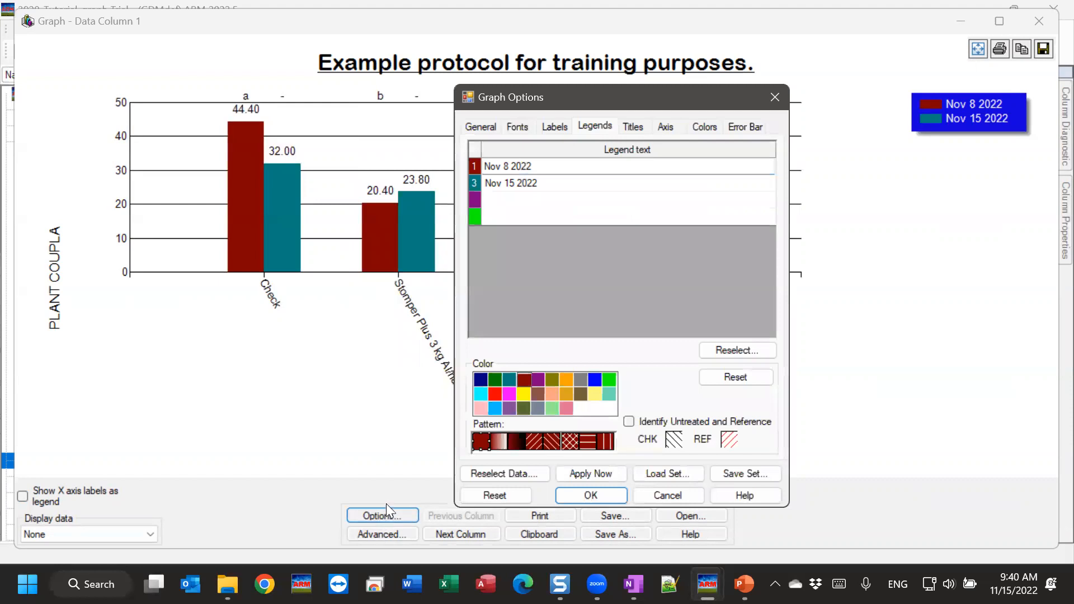
{"action": "left_click", "coordinate": [480, 127]}
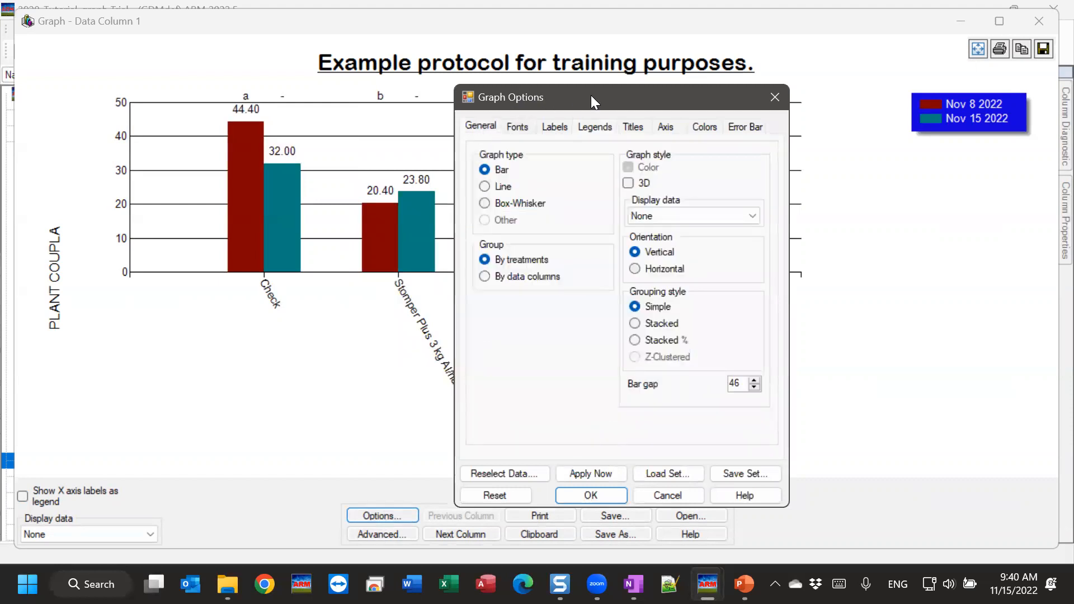
{"action": "left_click_drag", "start_coordinate": [591, 95], "coordinate": [846, 100]}
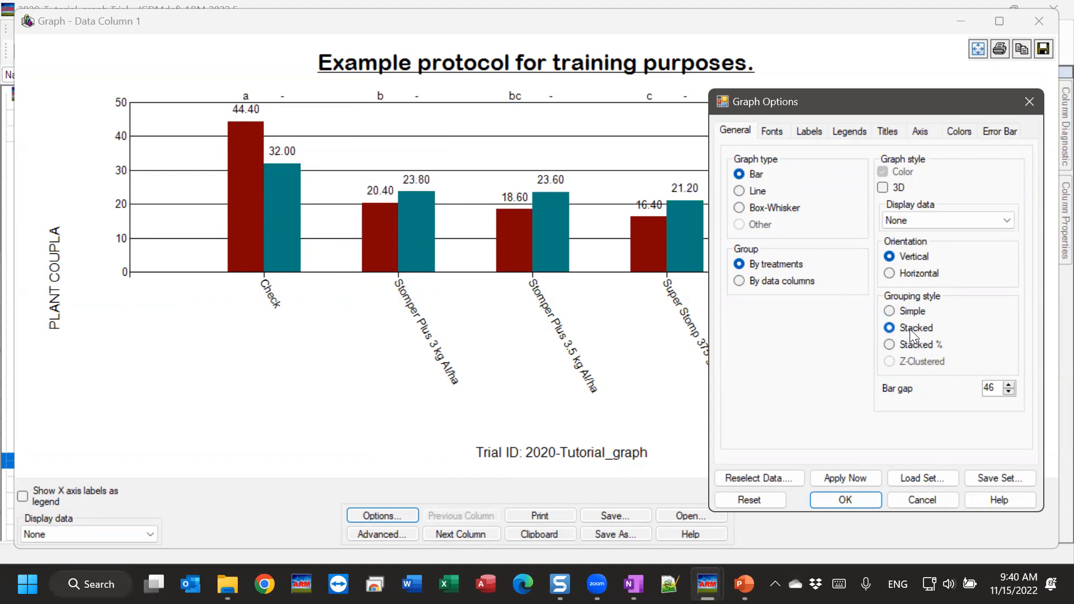
{"action": "left_click", "coordinate": [868, 477]}
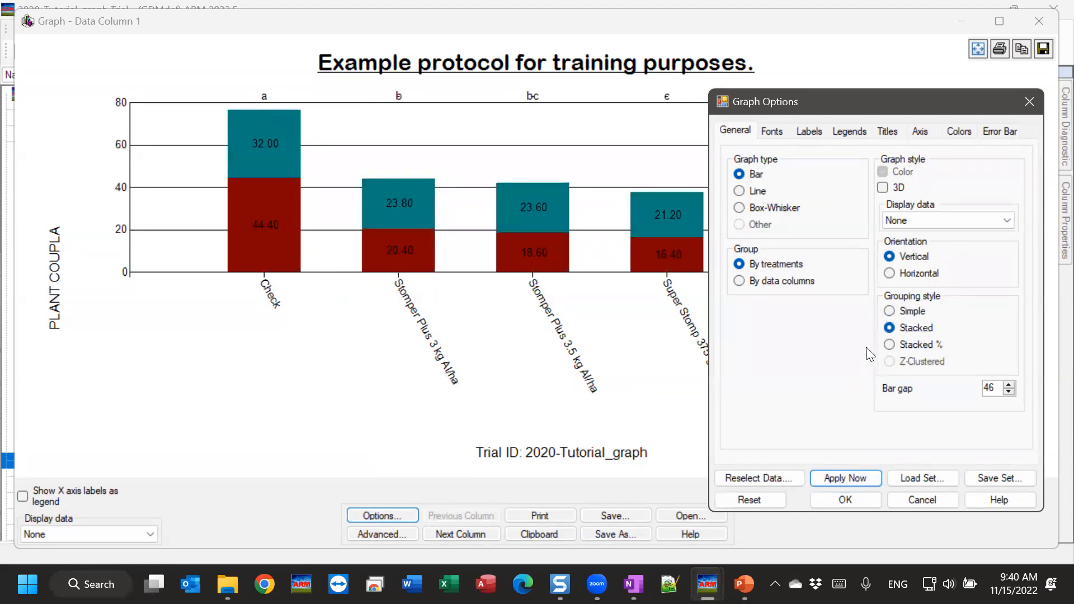
Apply the Stacked % grouping style to the bars and return them to the Simple style.
{"action": "left_click", "coordinate": [905, 342]}
{"action": "left_click", "coordinate": [858, 479]}
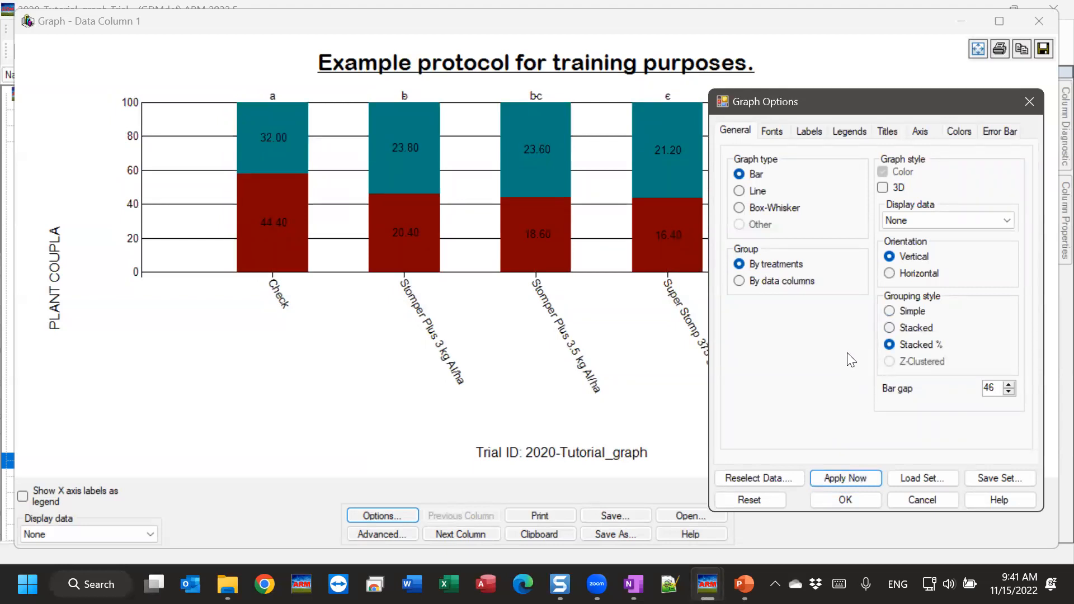
{"action": "left_click", "coordinate": [909, 313]}
{"action": "left_click", "coordinate": [858, 478]}
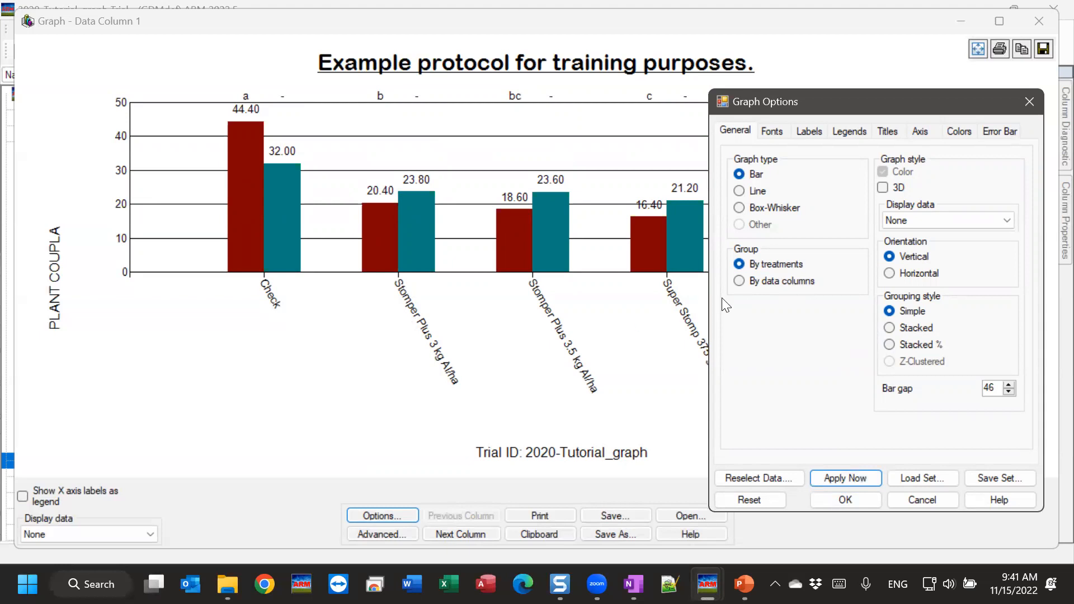
Group the bars by data columns, check the treatment legend, and close the options and the graph.
{"action": "left_click", "coordinate": [740, 281]}
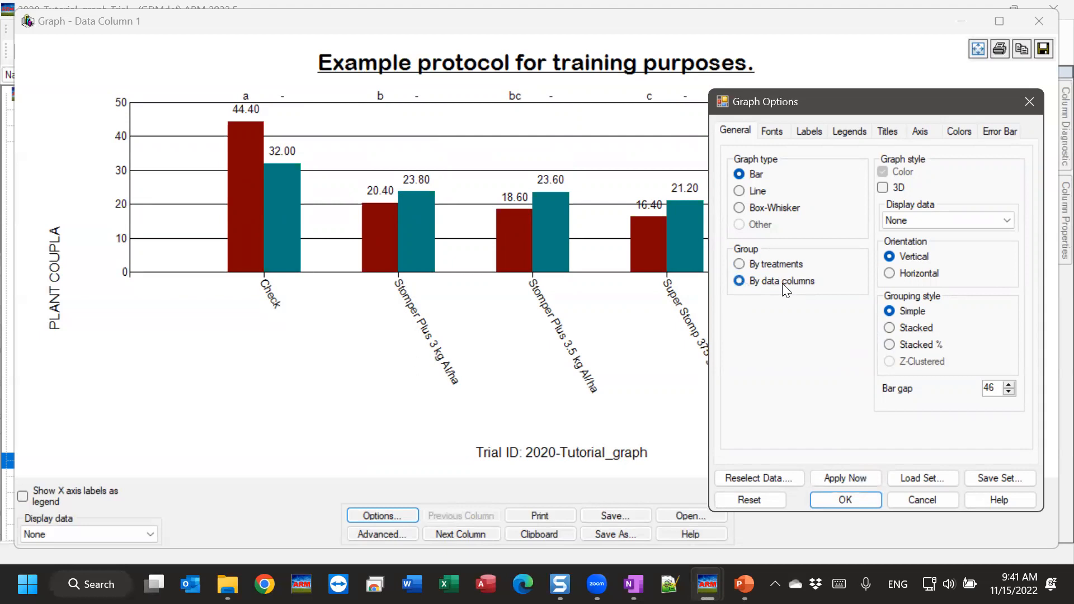
{"action": "left_click", "coordinate": [842, 481]}
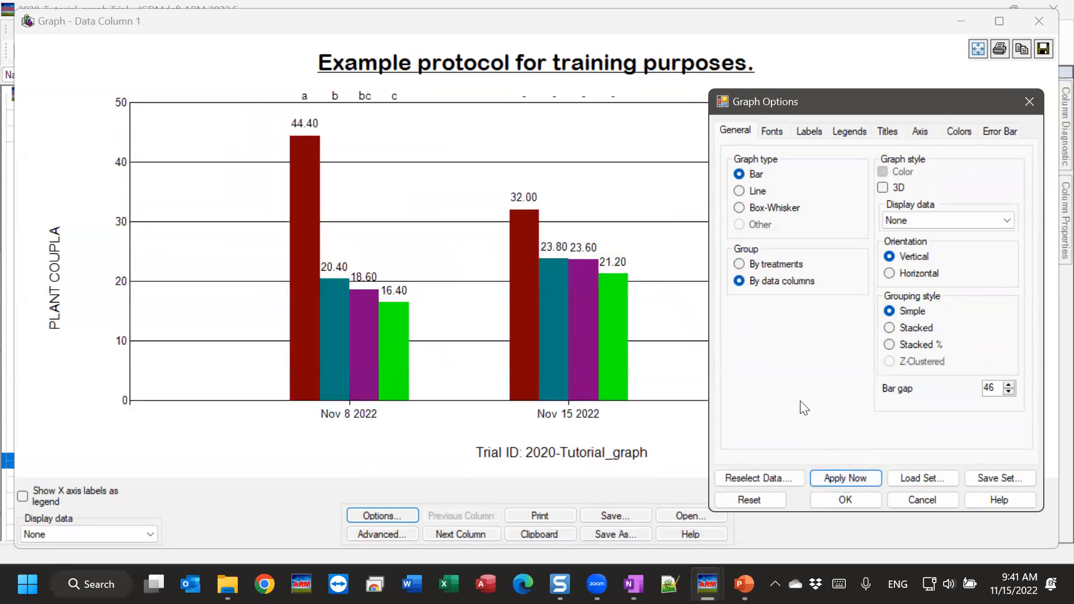
{"action": "left_click_drag", "start_coordinate": [837, 107], "coordinate": [891, 199]}
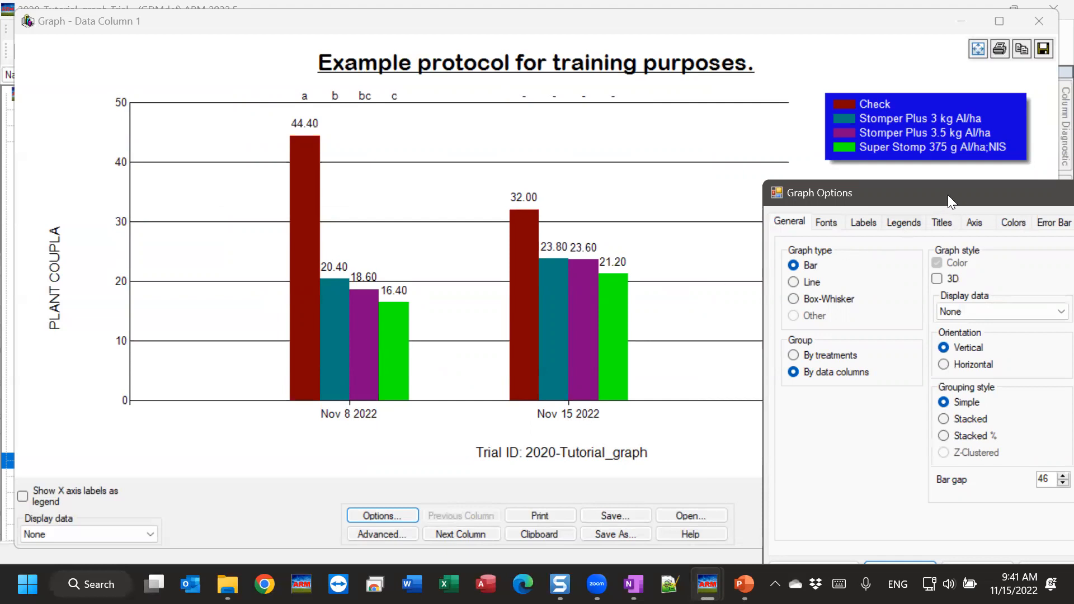
{"action": "left_click_drag", "start_coordinate": [948, 194], "coordinate": [880, 90]}
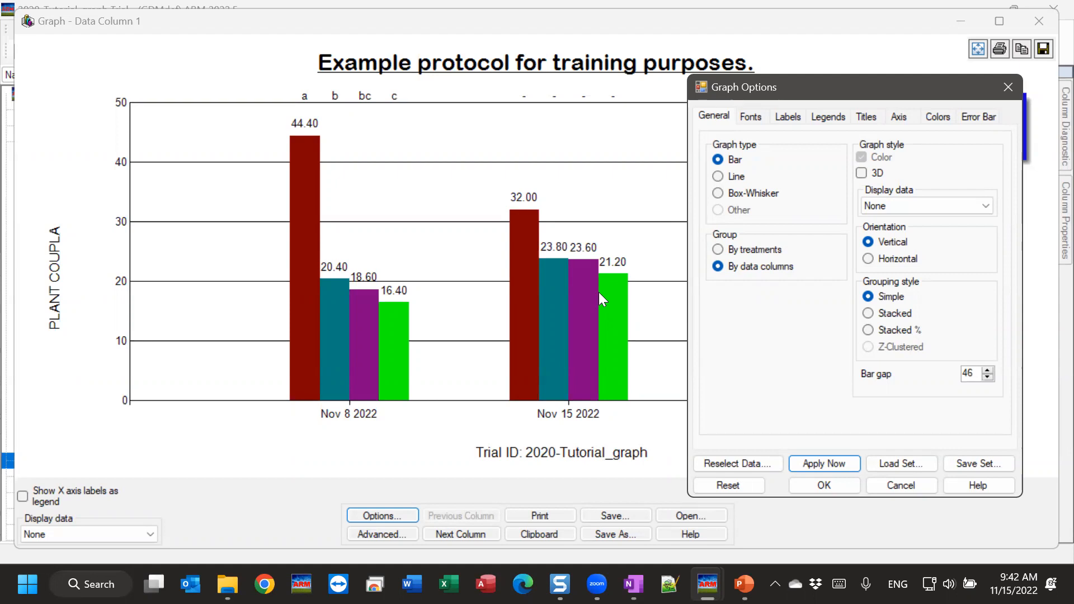
{"action": "left_click", "coordinate": [900, 487]}
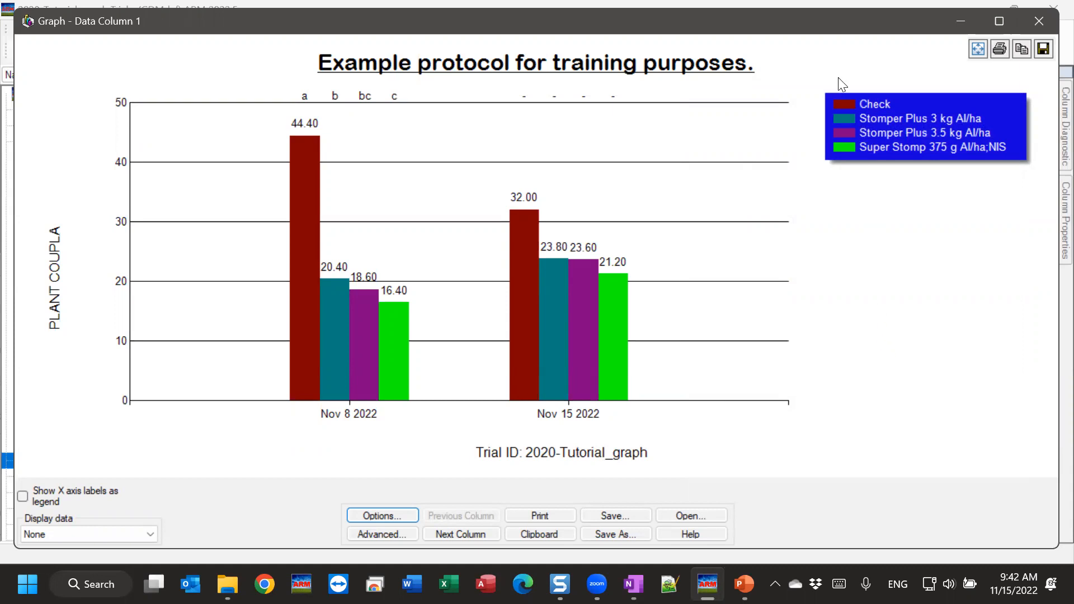
{"action": "left_click", "coordinate": [1034, 26]}
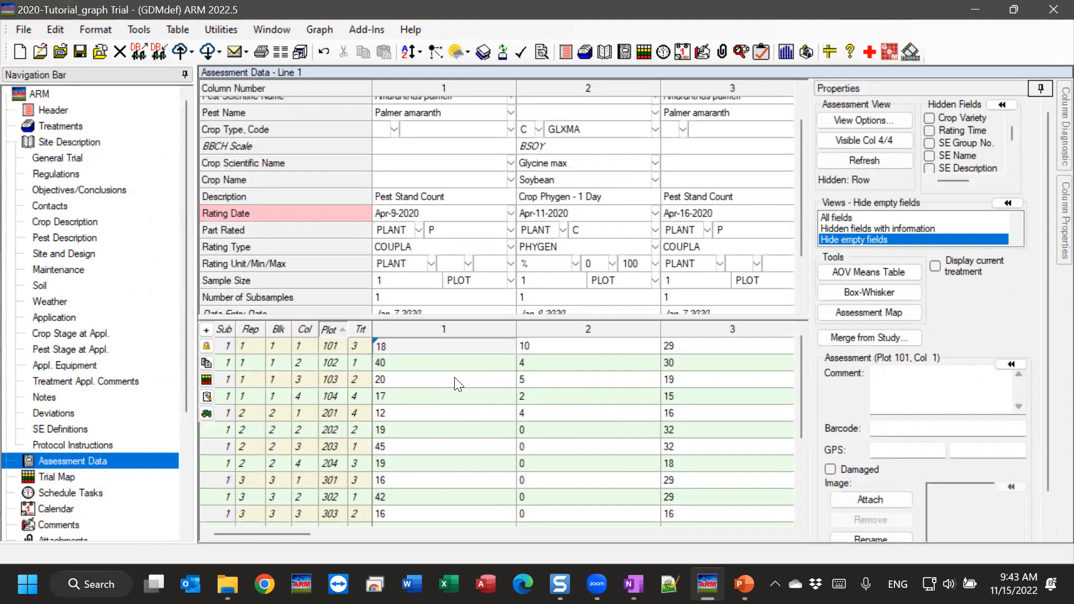
Create a box-whisker graph from the assessment data in column 1.
{"action": "left_click", "coordinate": [401, 351]}
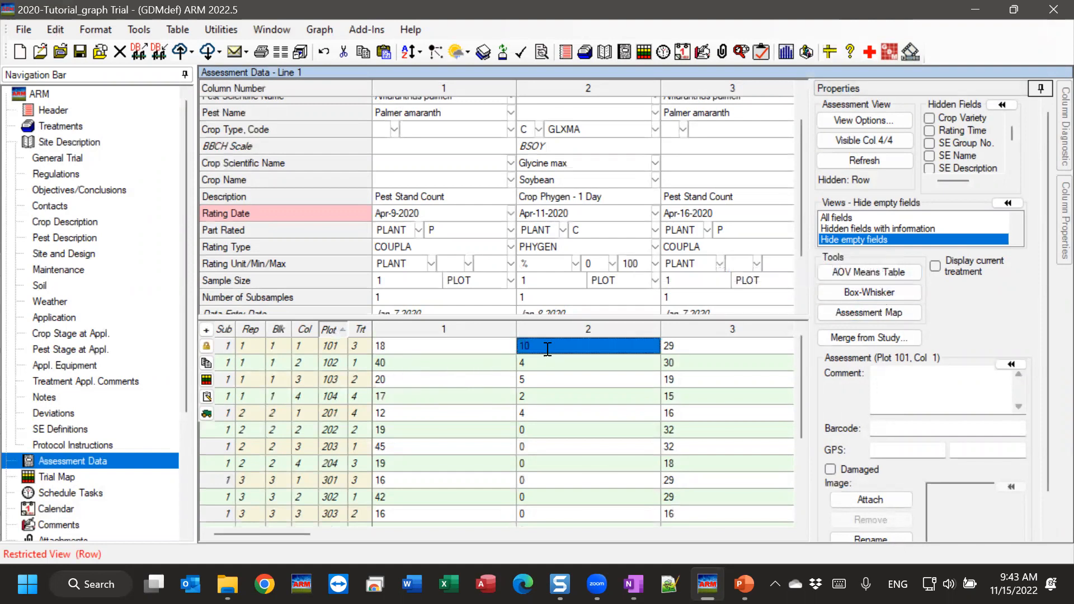
{"action": "key", "text": "Return"}
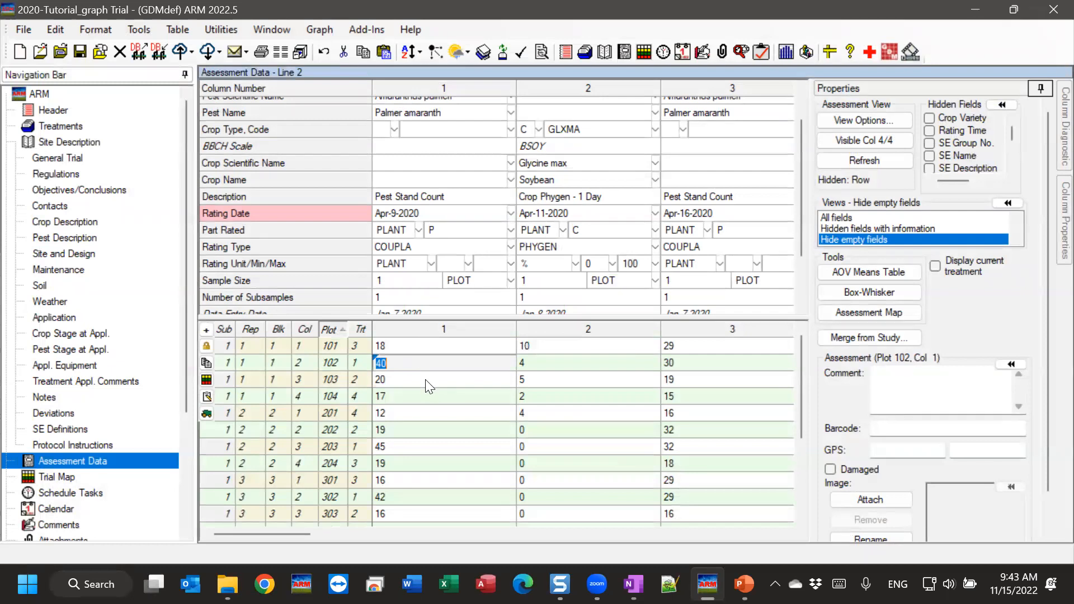
{"action": "left_click", "coordinate": [857, 296]}
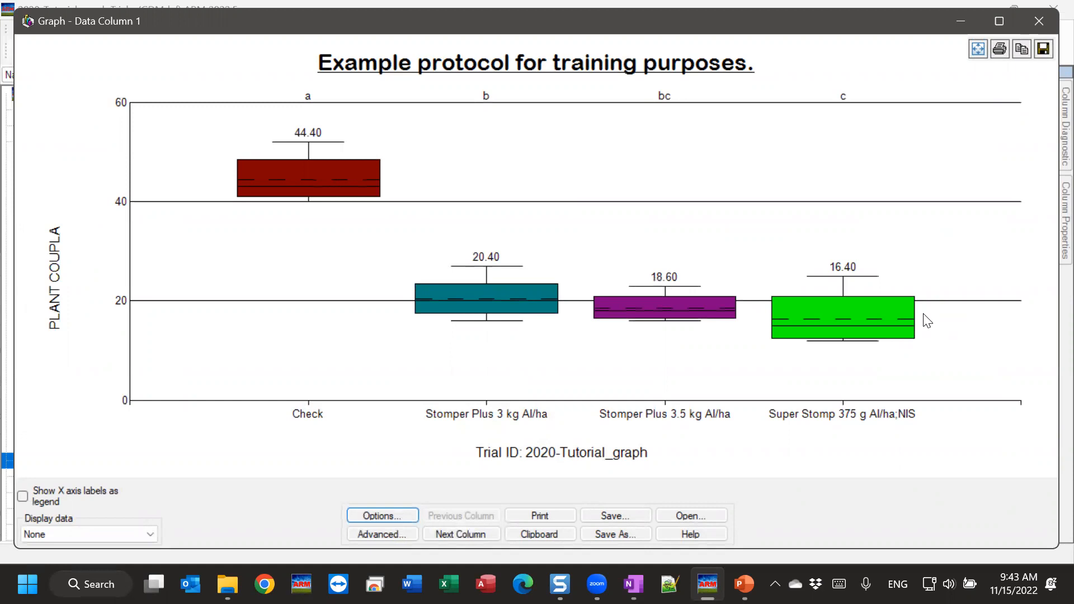
Examine the box-whisker graph's general options, including the basis for box percentiles and outliers, without changing them.
{"action": "left_click", "coordinate": [384, 515]}
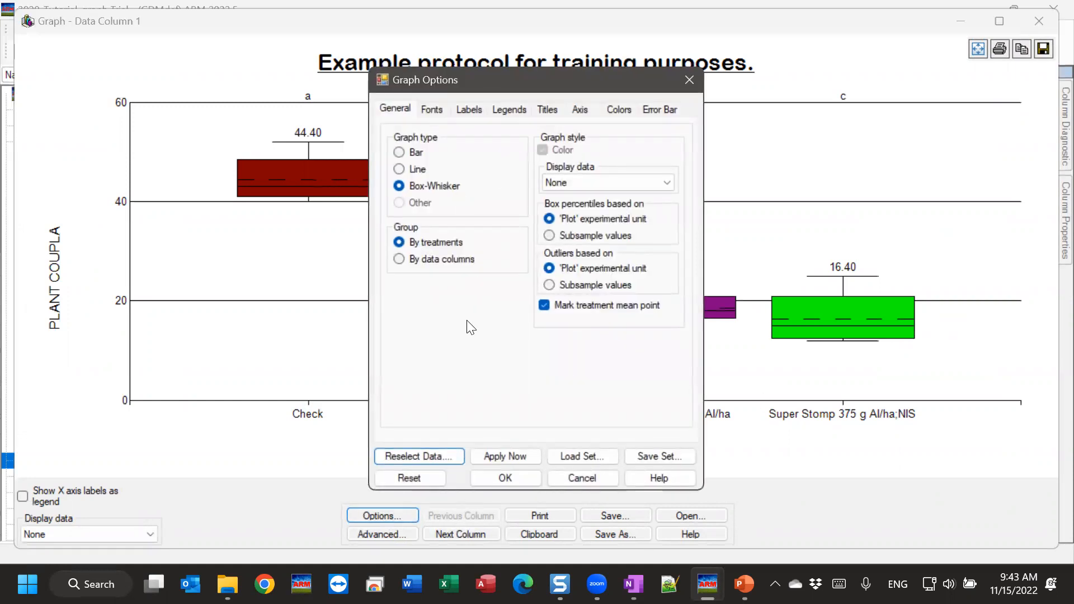
{"action": "left_click", "coordinate": [689, 79]}
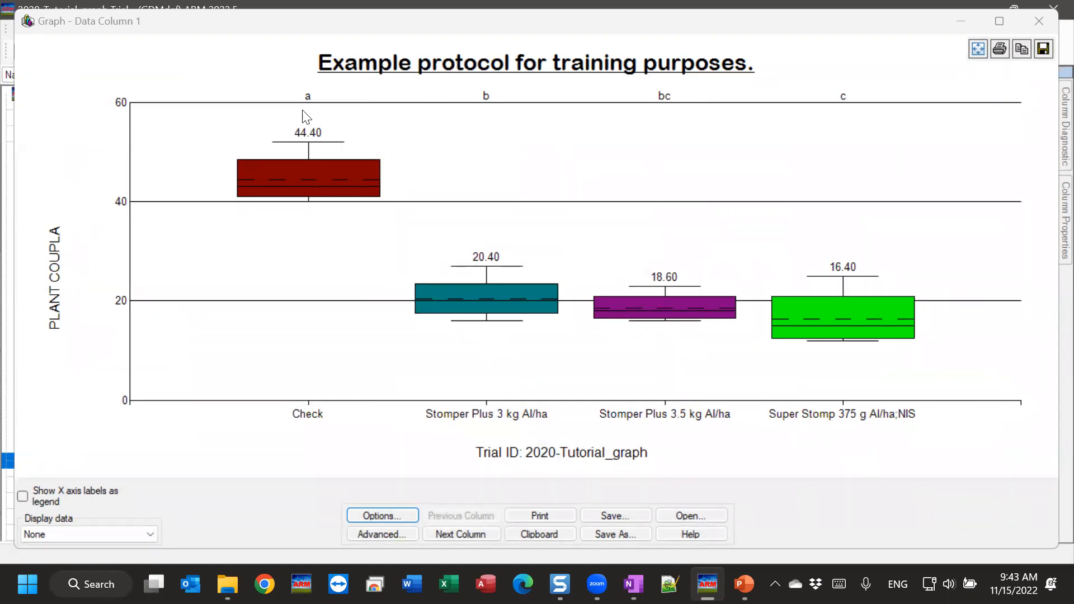
{"action": "left_click", "coordinate": [301, 94]}
{"action": "left_click_drag", "start_coordinate": [269, 21], "coordinate": [269, 17]}
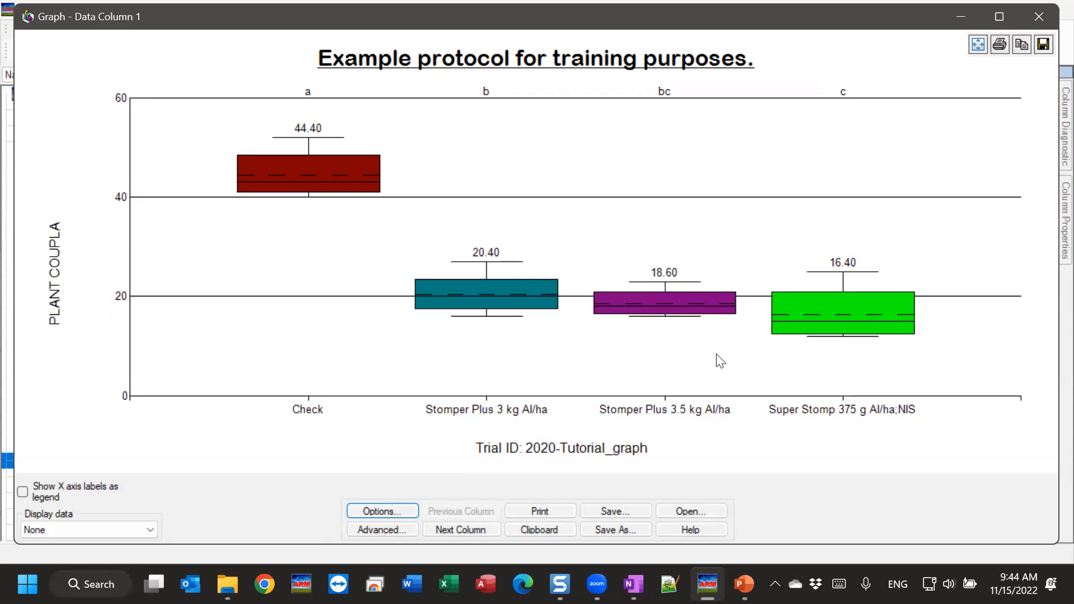
{"action": "left_click", "coordinate": [373, 511]}
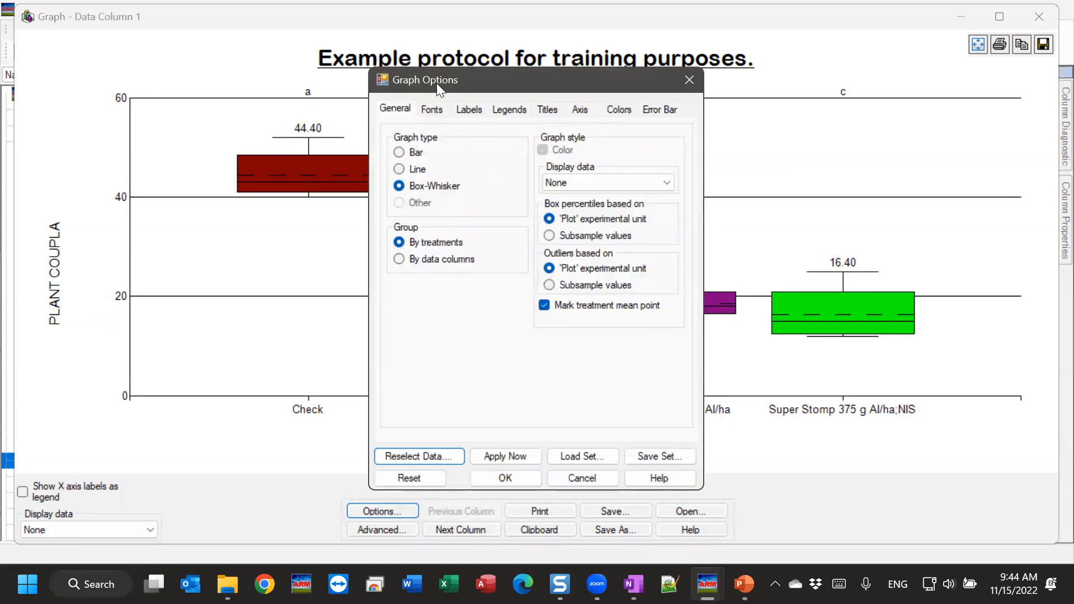
{"action": "left_click_drag", "start_coordinate": [435, 82], "coordinate": [771, 106]}
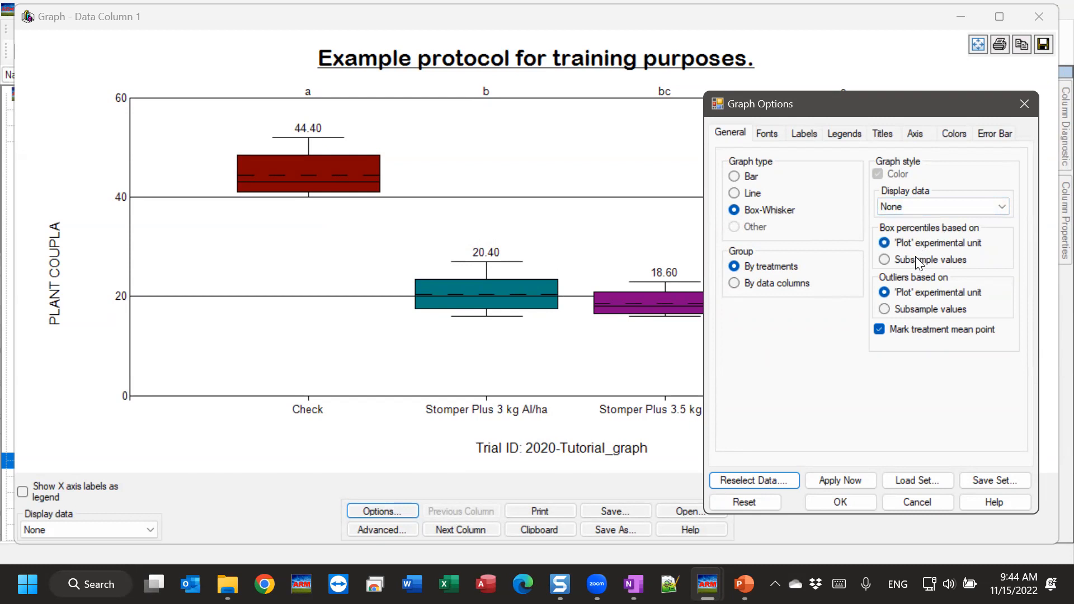
{"action": "mouse_move", "coordinate": [915, 256]}
{"action": "left_click_drag", "start_coordinate": [851, 105], "coordinate": [796, 85]}
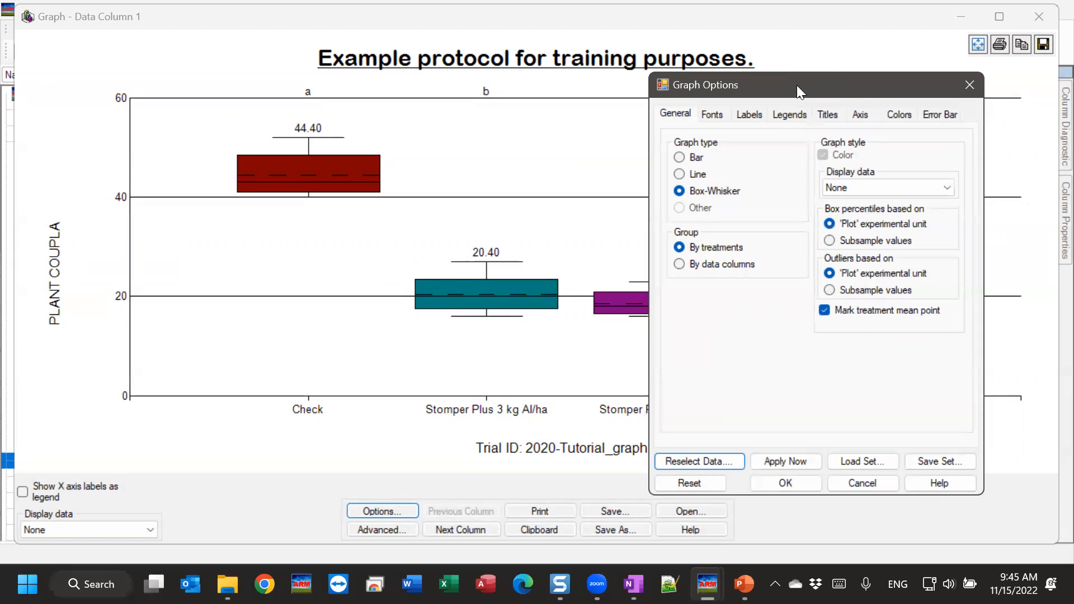
{"action": "left_click", "coordinate": [879, 485]}
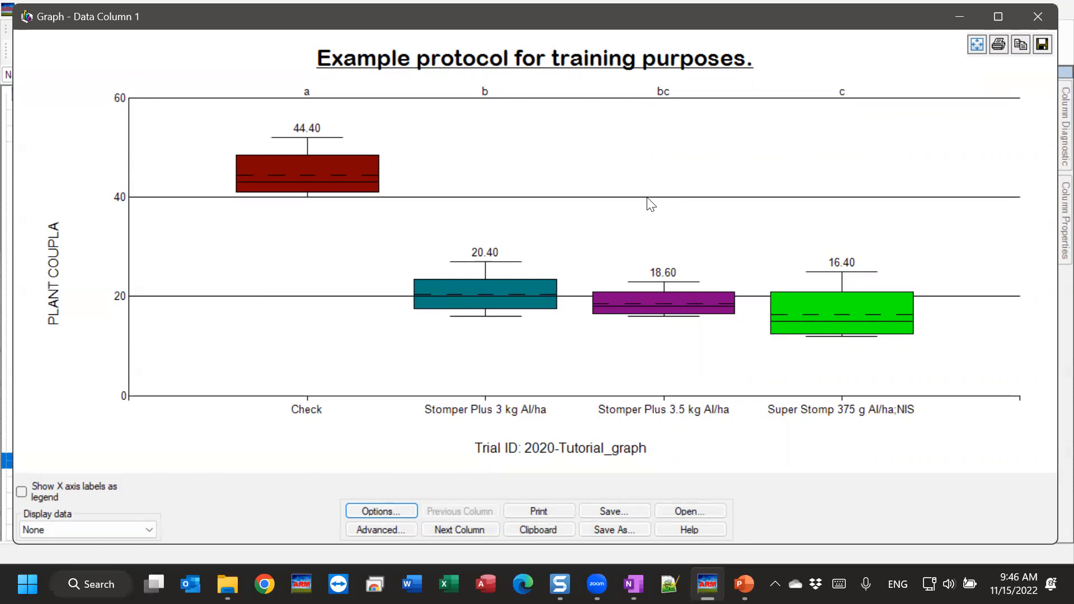
Copy the box-whisker graph to the clipboard and open a blank, maximized Word document without the Navigation pane.
{"action": "left_click", "coordinate": [550, 529]}
{"action": "left_click", "coordinate": [1021, 45]}
{"action": "left_click", "coordinate": [413, 585]}
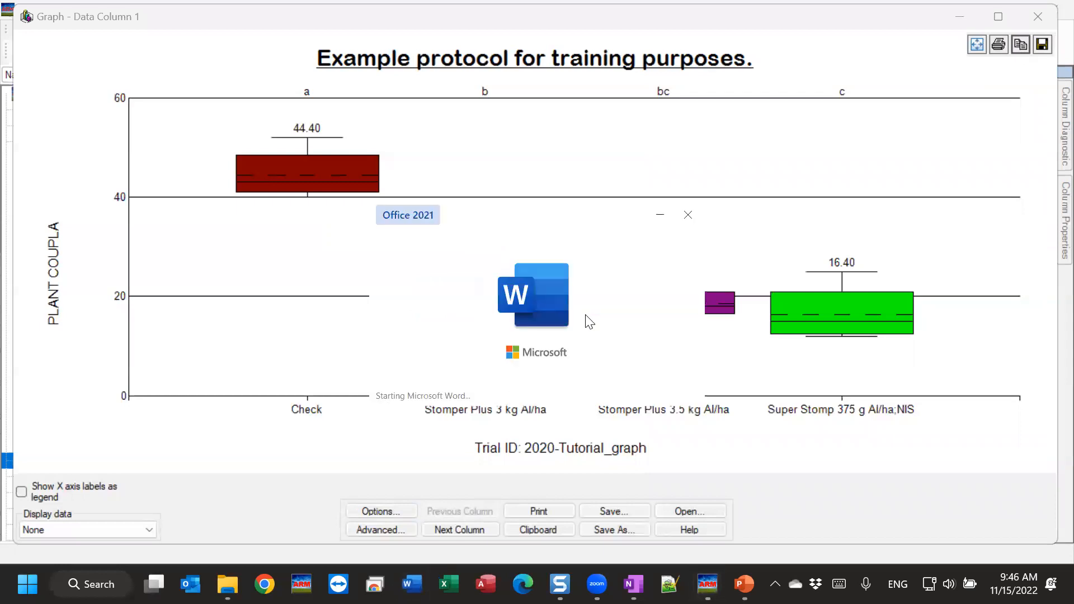
{"action": "left_click", "coordinate": [266, 221]}
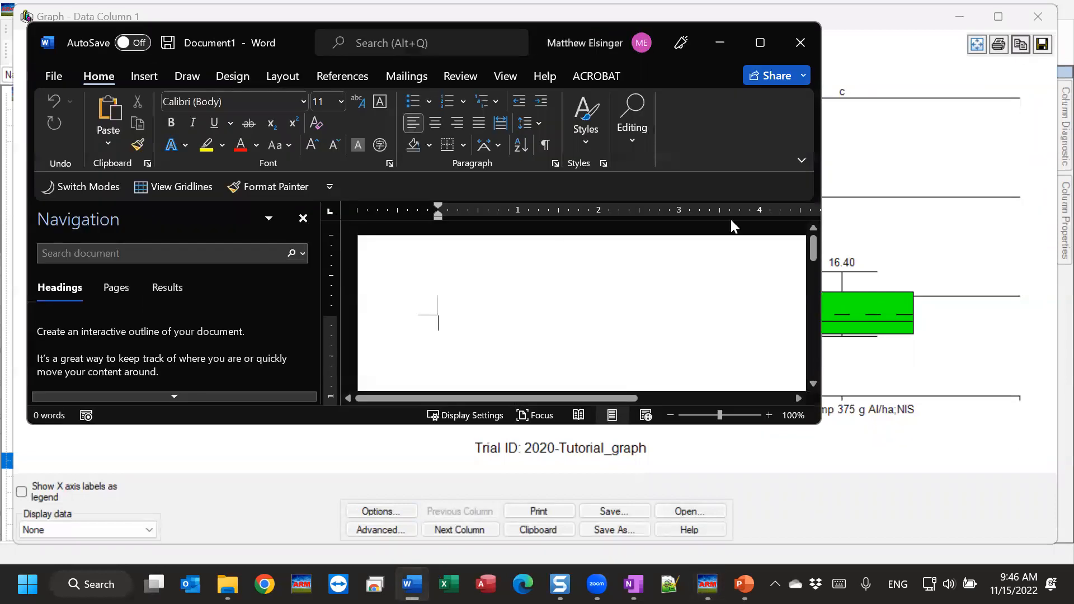
{"action": "left_click", "coordinate": [760, 43]}
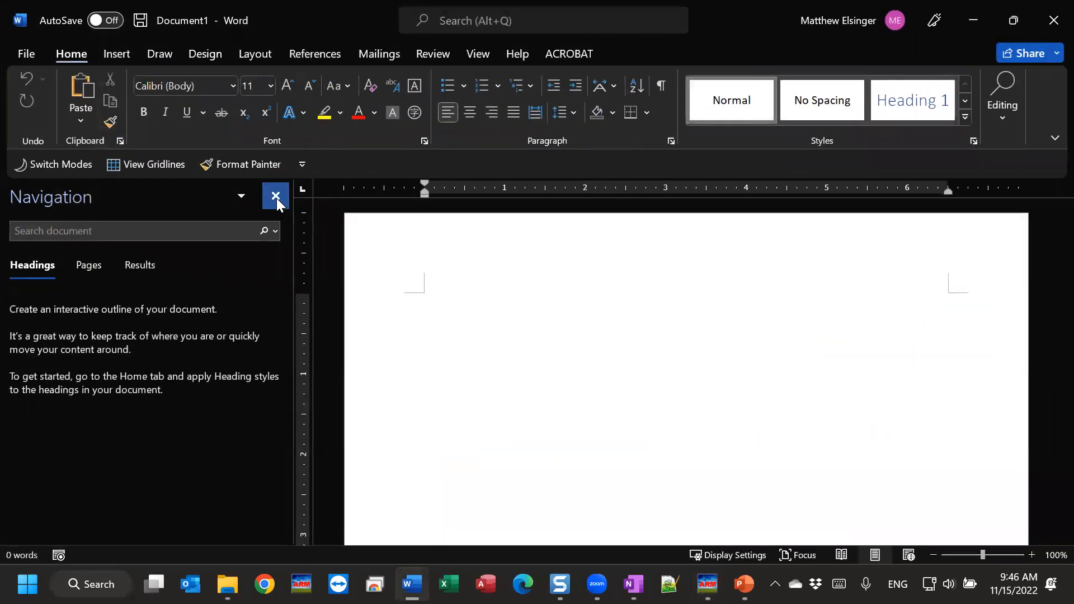
{"action": "left_click", "coordinate": [276, 198]}
Paste the copied box-whisker graph into the blank document and select it.
{"action": "right_click", "coordinate": [335, 300]}
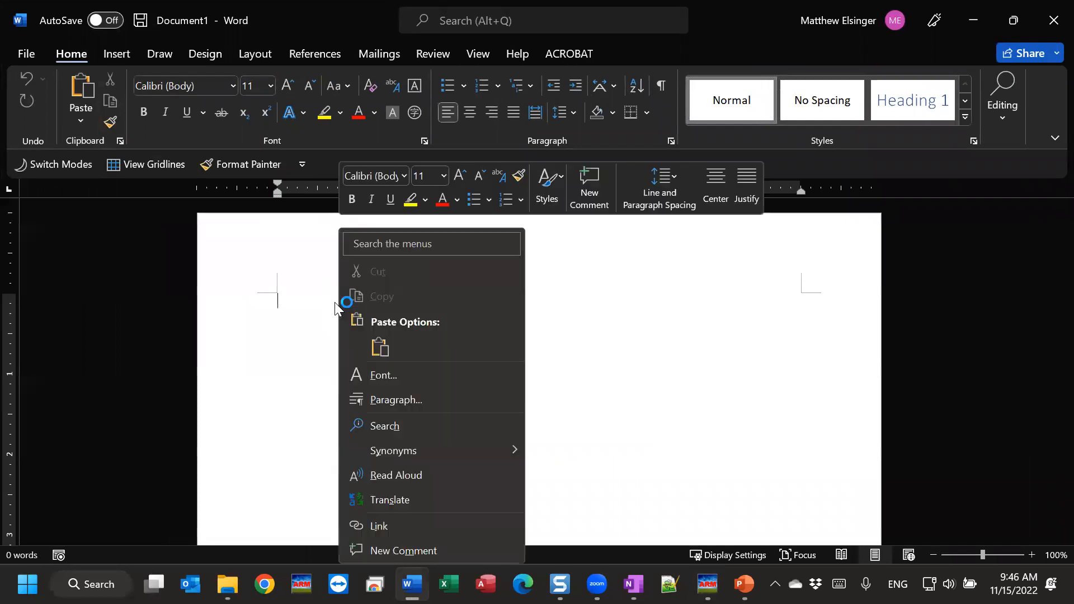
{"action": "left_click", "coordinate": [379, 347]}
{"action": "left_click", "coordinate": [619, 390]}
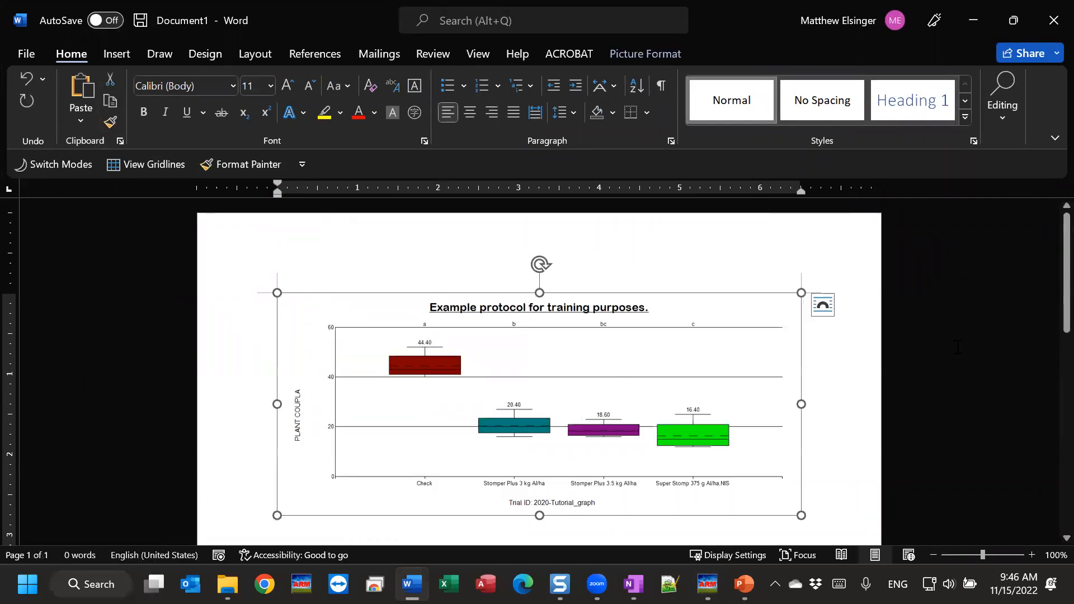
Enlarge the pasted graph beyond the page margin and shrink it back to about the width of the text area.
{"action": "scroll", "coordinate": [1046, 281], "scroll_direction": "down", "scroll_amount": 2}
{"action": "scroll", "coordinate": [1046, 281], "scroll_direction": "up", "scroll_amount": 2}
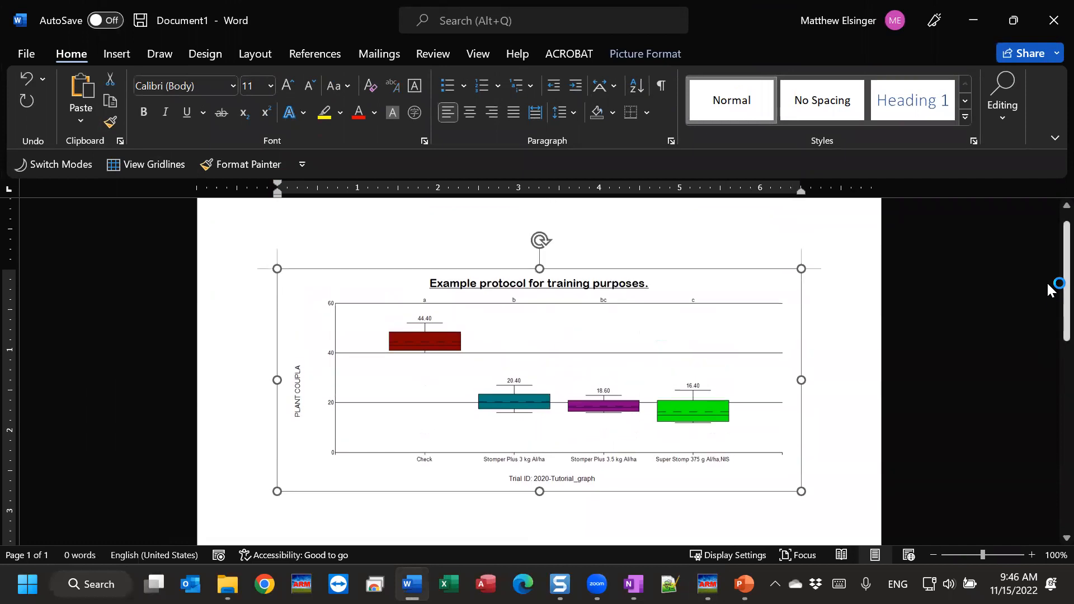
{"action": "scroll", "coordinate": [1046, 281], "scroll_direction": "down", "scroll_amount": 2}
{"action": "left_click_drag", "start_coordinate": [802, 415], "coordinate": [760, 452]}
{"action": "left_click", "coordinate": [605, 342]}
{"action": "left_click", "coordinate": [580, 311]}
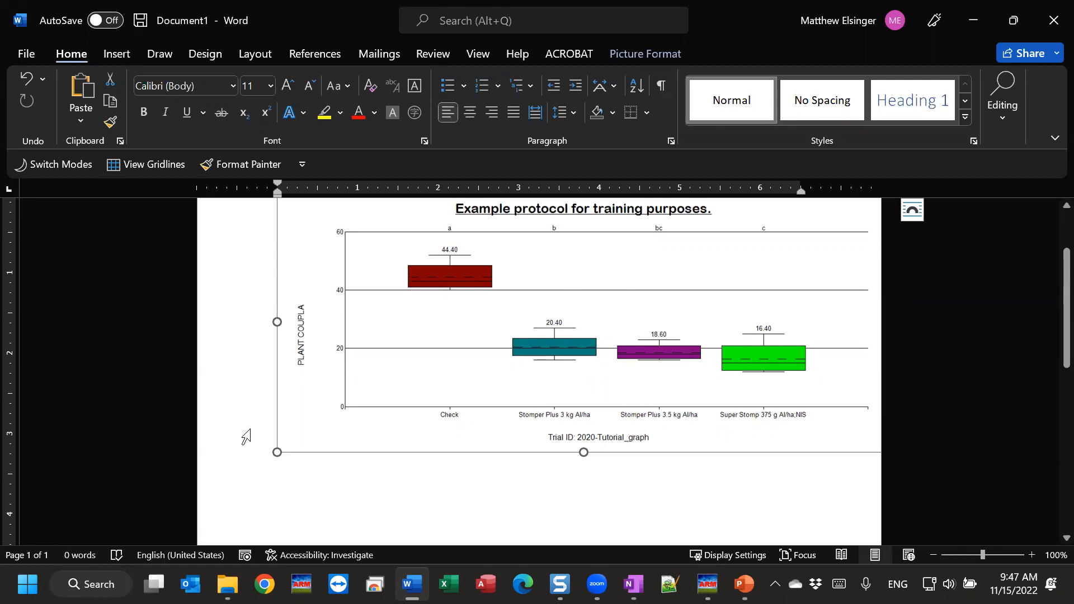
{"action": "left_click_drag", "start_coordinate": [278, 451], "coordinate": [362, 395]}
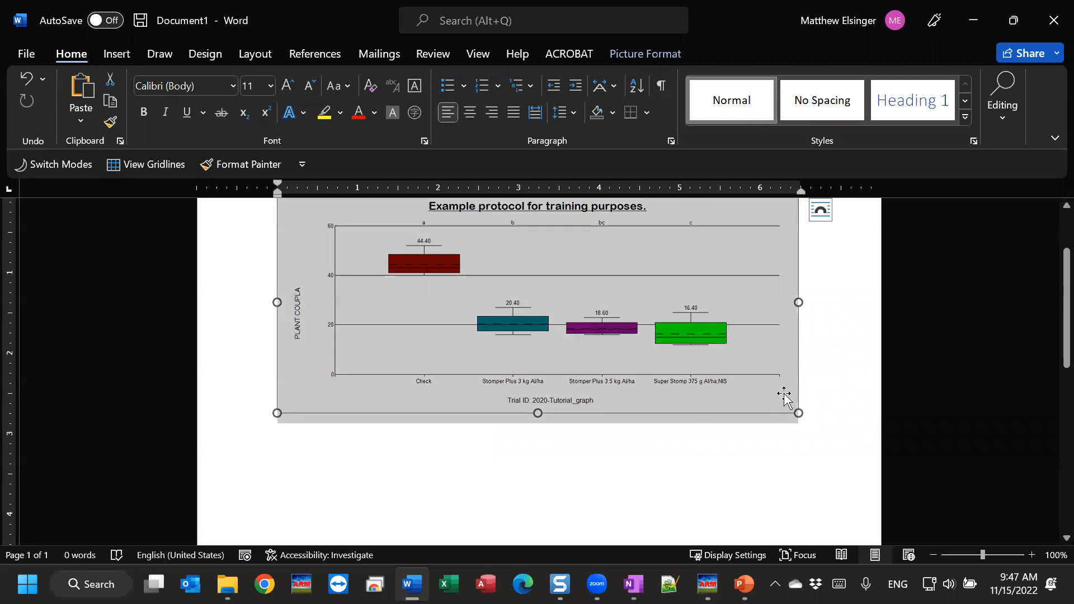
{"action": "left_click", "coordinate": [844, 367]}
Return to the ARM graph window, make it about a third narrower, and copy the reshaped graph to the clipboard.
{"action": "left_click", "coordinate": [973, 20]}
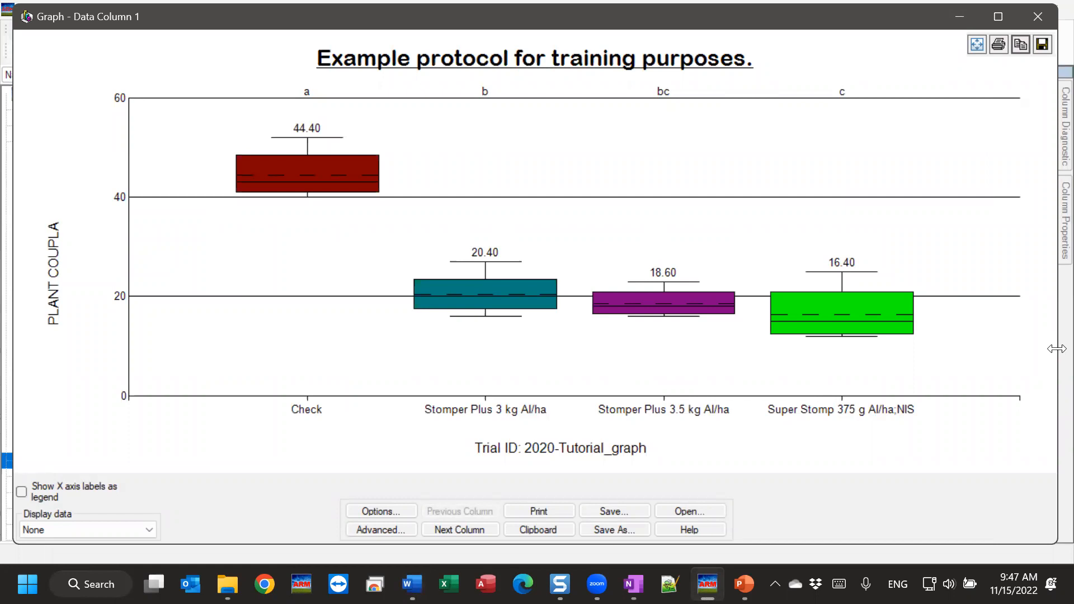
{"action": "left_click_drag", "start_coordinate": [1057, 349], "coordinate": [720, 349]}
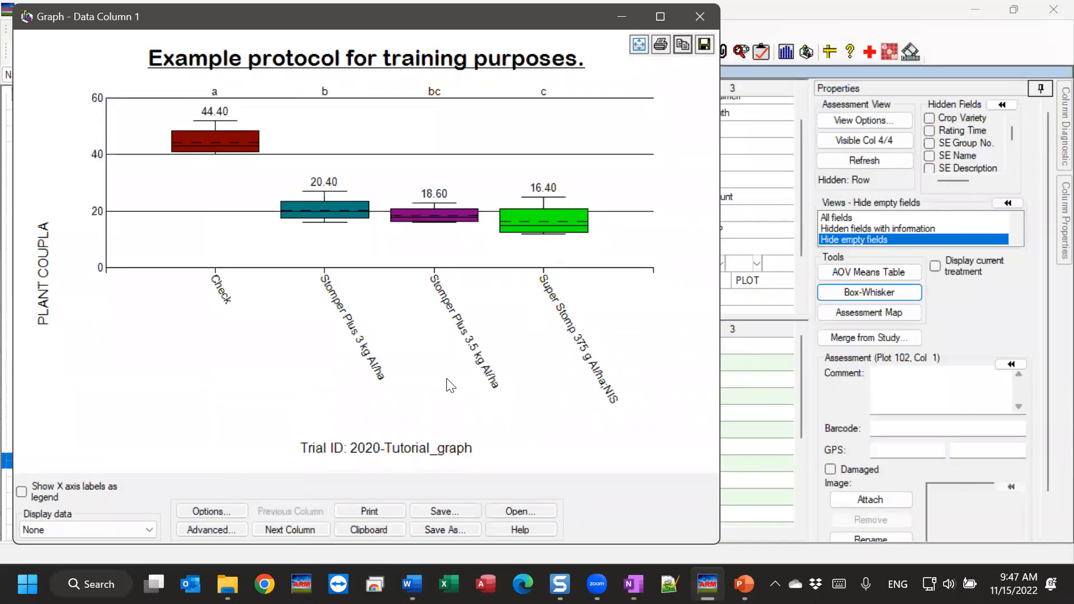
{"action": "left_click", "coordinate": [370, 530]}
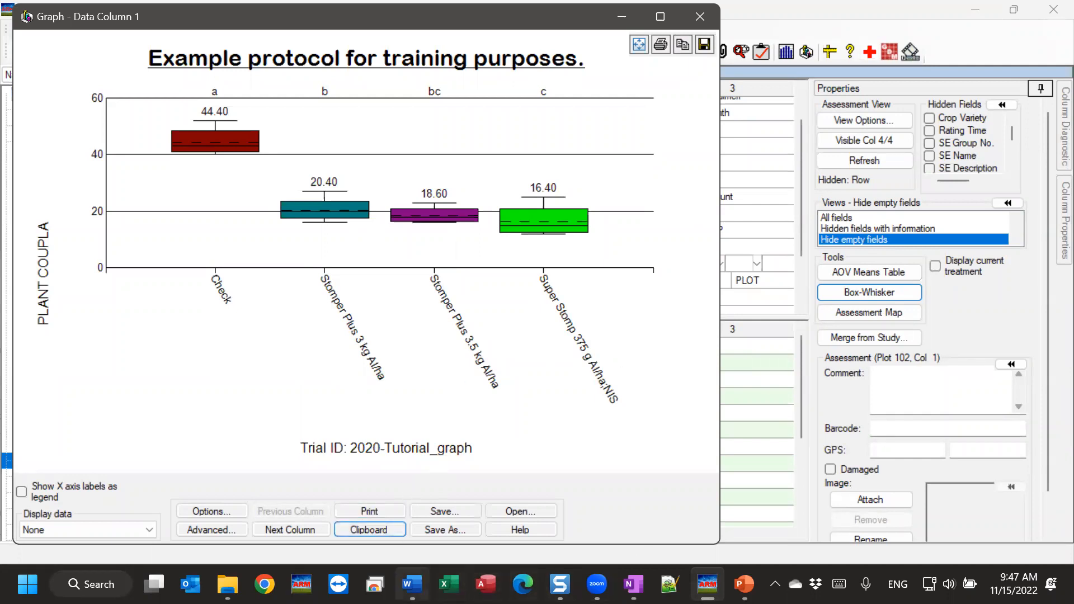
Switch to Word and paste the narrower graph on a new line below the first one.
{"action": "left_click", "coordinate": [413, 584]}
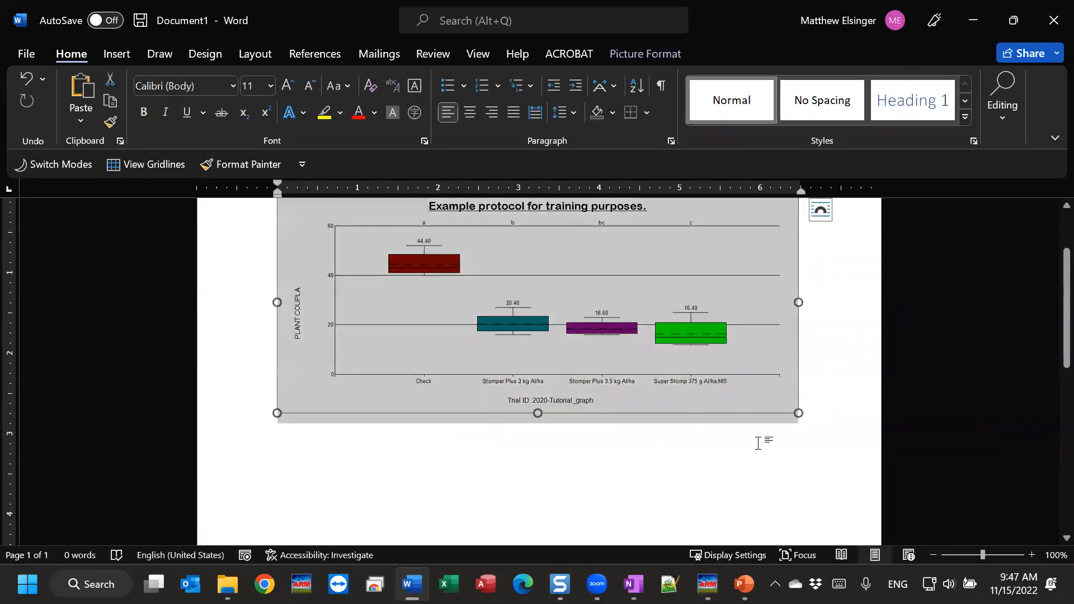
{"action": "left_click", "coordinate": [816, 400]}
{"action": "key", "text": "Return"}
{"action": "key", "text": "ctrl+v"}
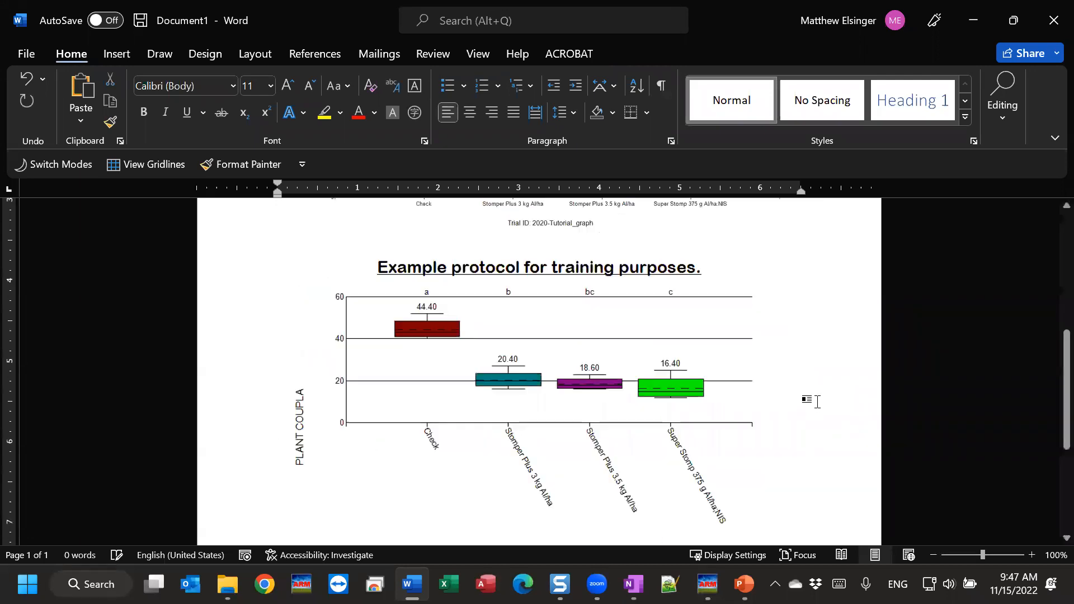
Switch from Word back to the ARM graph window, maximize it and copy the full-size graph to the clipboard.
{"action": "scroll", "coordinate": [727, 414], "scroll_direction": "up", "scroll_amount": 7}
{"action": "scroll", "coordinate": [714, 413], "scroll_direction": "down", "scroll_amount": 3}
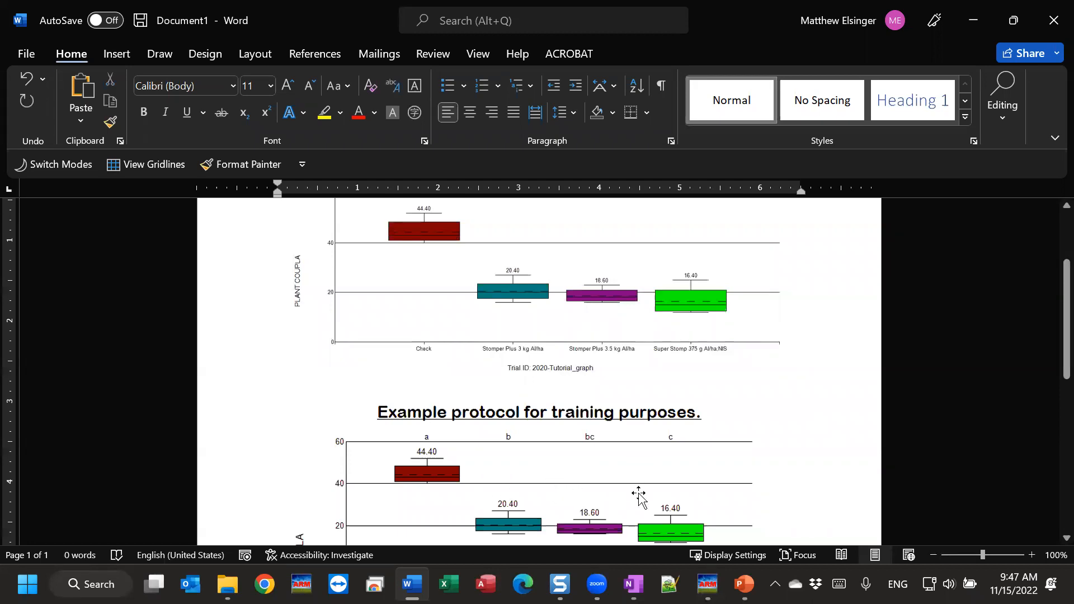
{"action": "scroll", "coordinate": [731, 451], "scroll_direction": "down", "scroll_amount": 6}
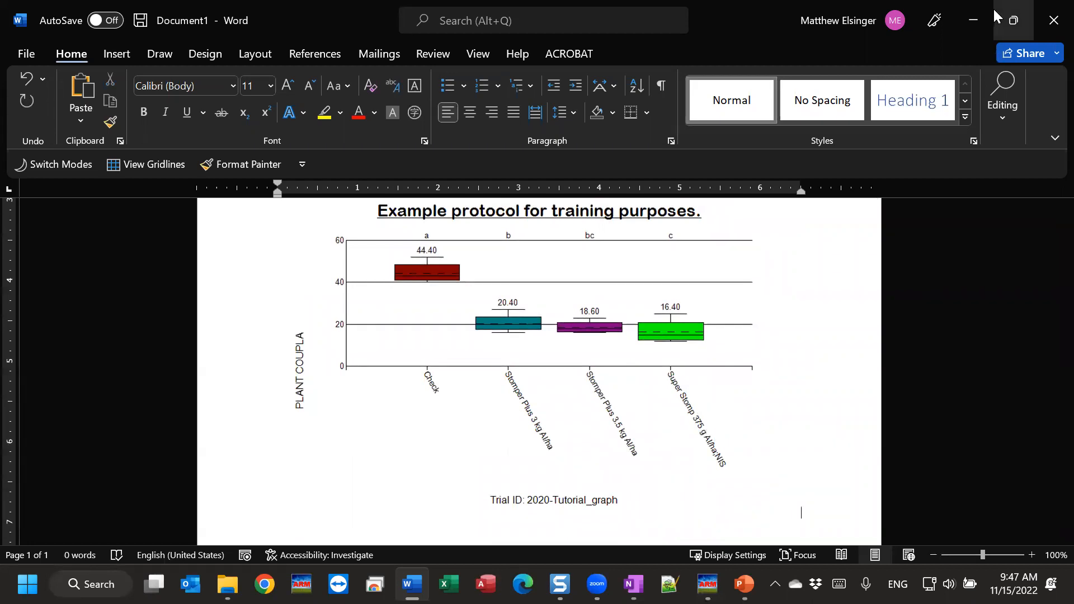
{"action": "left_click", "coordinate": [974, 19]}
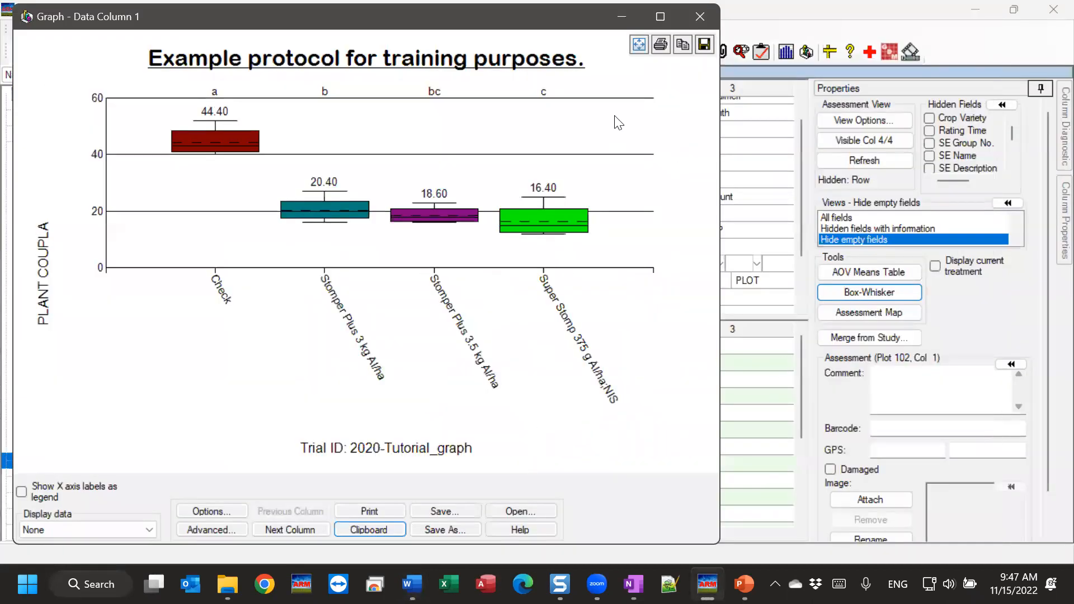
{"action": "left_click", "coordinate": [660, 16]}
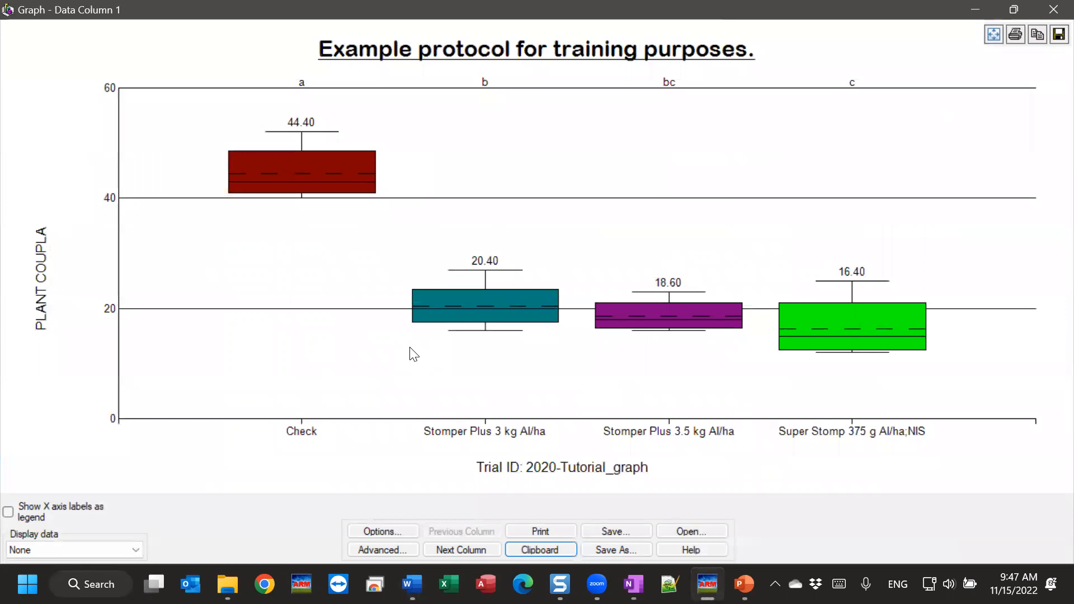
{"action": "left_click", "coordinate": [556, 551]}
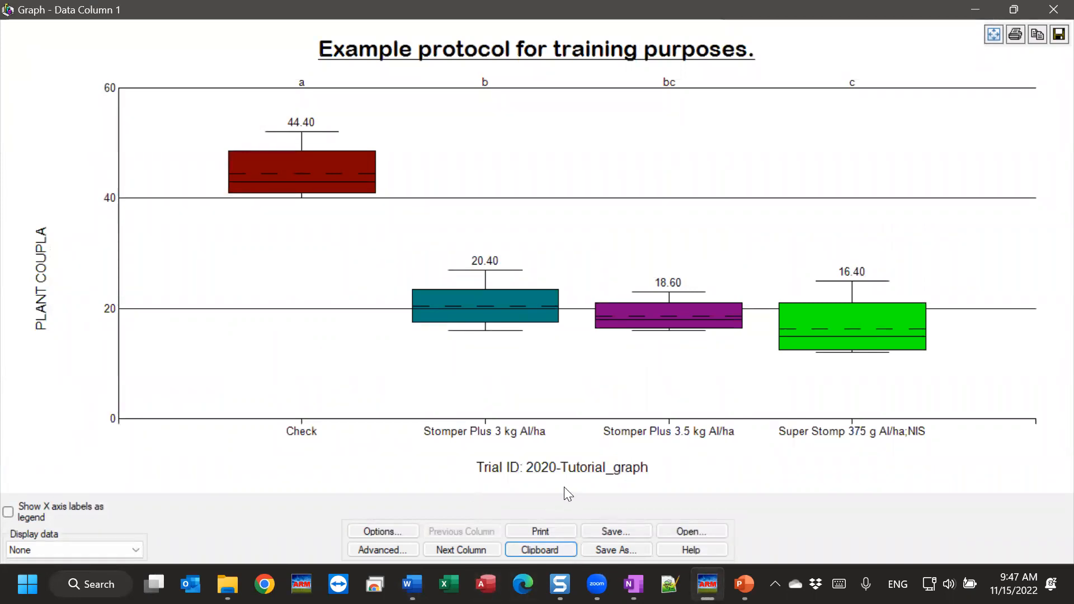
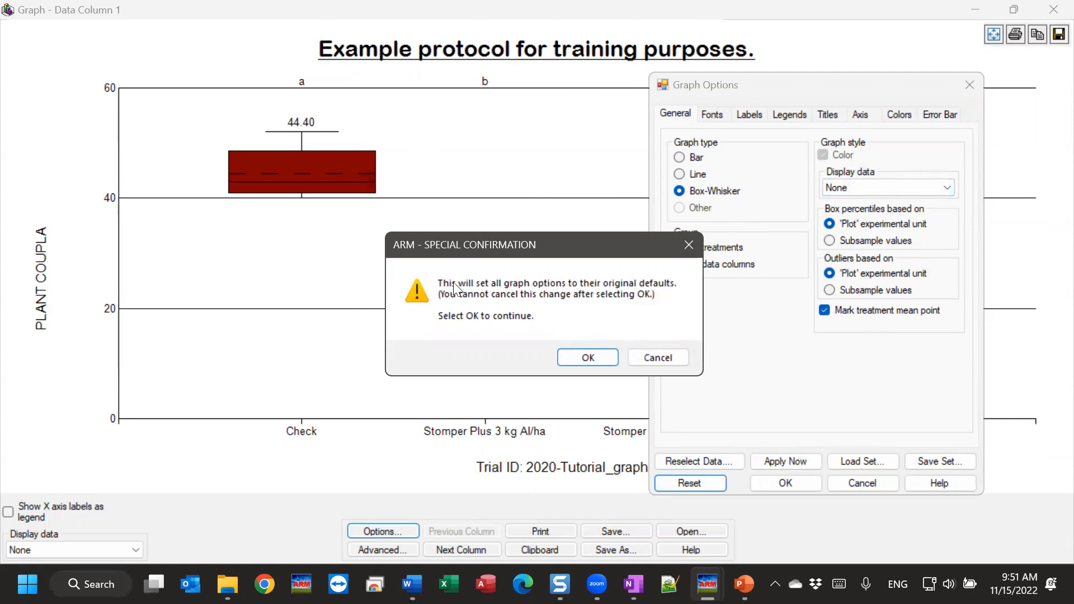
Cancel the pending reset and save the current graph options as a set named webinar.
{"action": "left_click", "coordinate": [659, 357]}
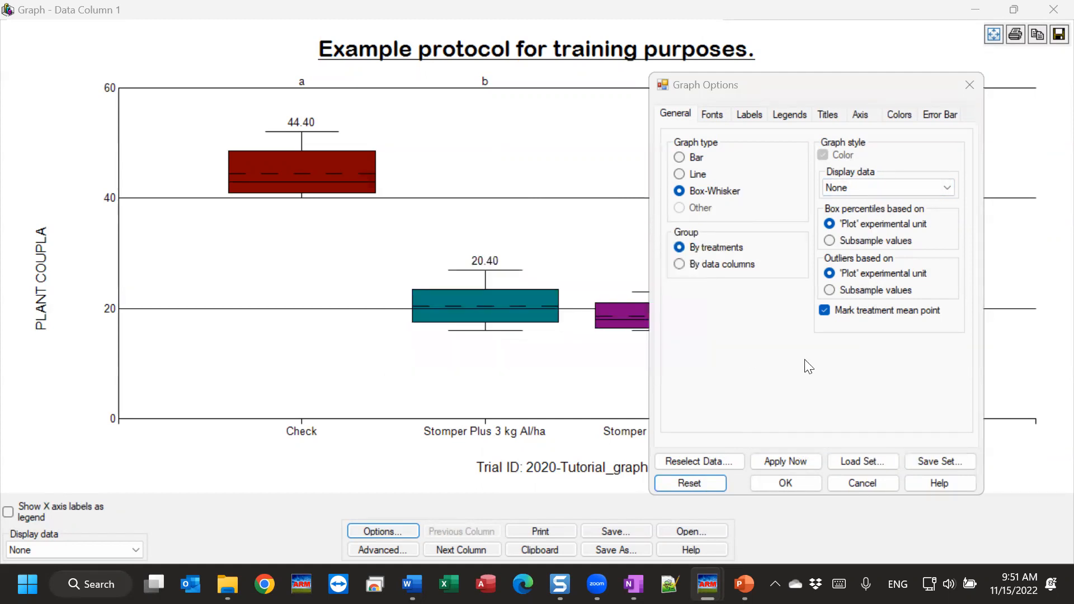
{"action": "left_click", "coordinate": [962, 466]}
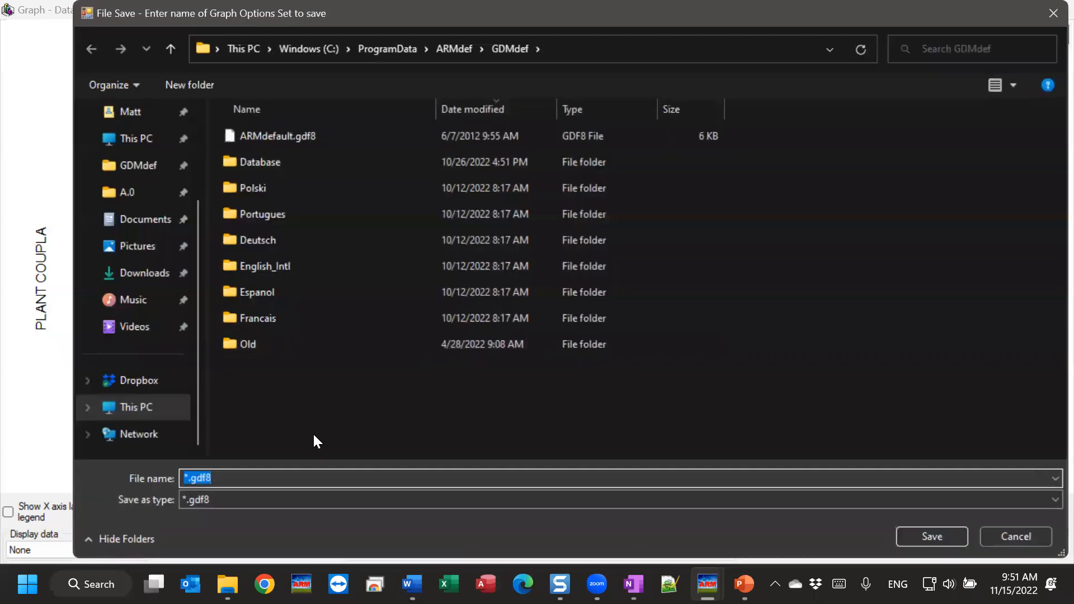
{"action": "type", "text": "webinar"}
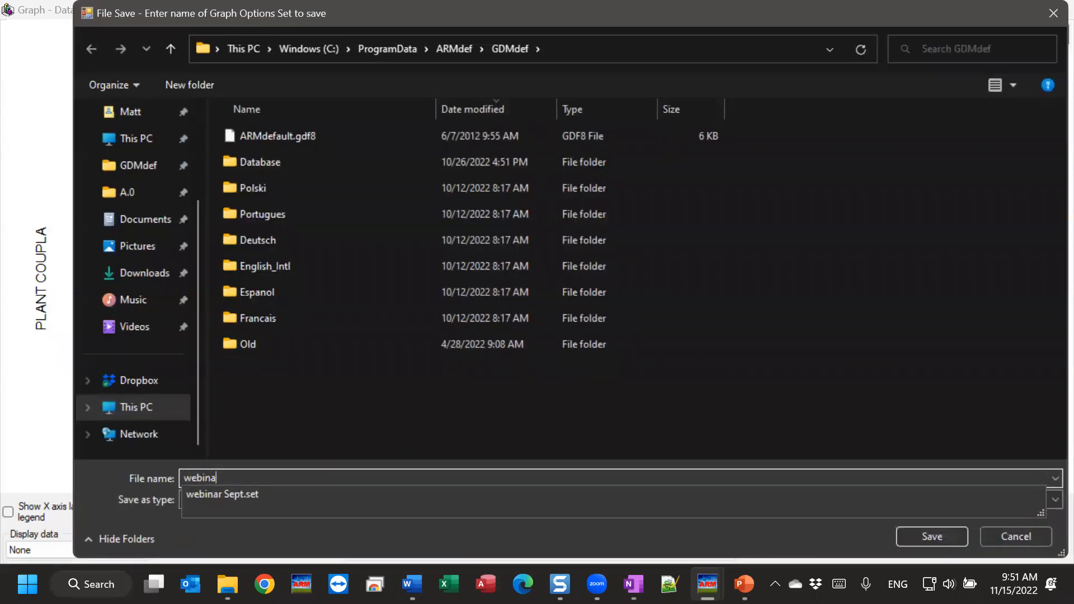
{"action": "left_click", "coordinate": [335, 420]}
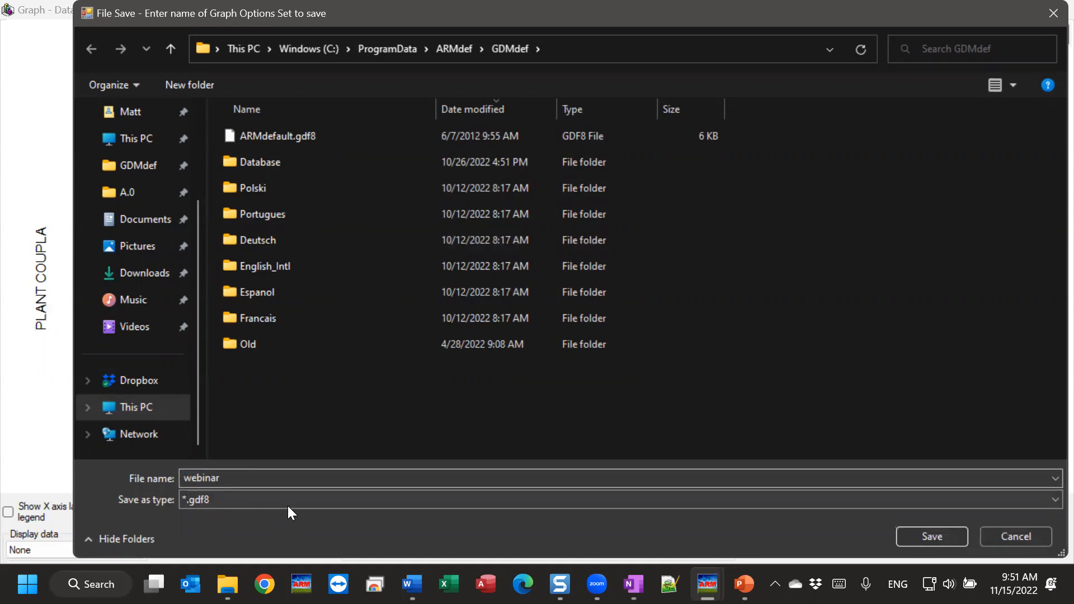
{"action": "left_click", "coordinate": [912, 540]}
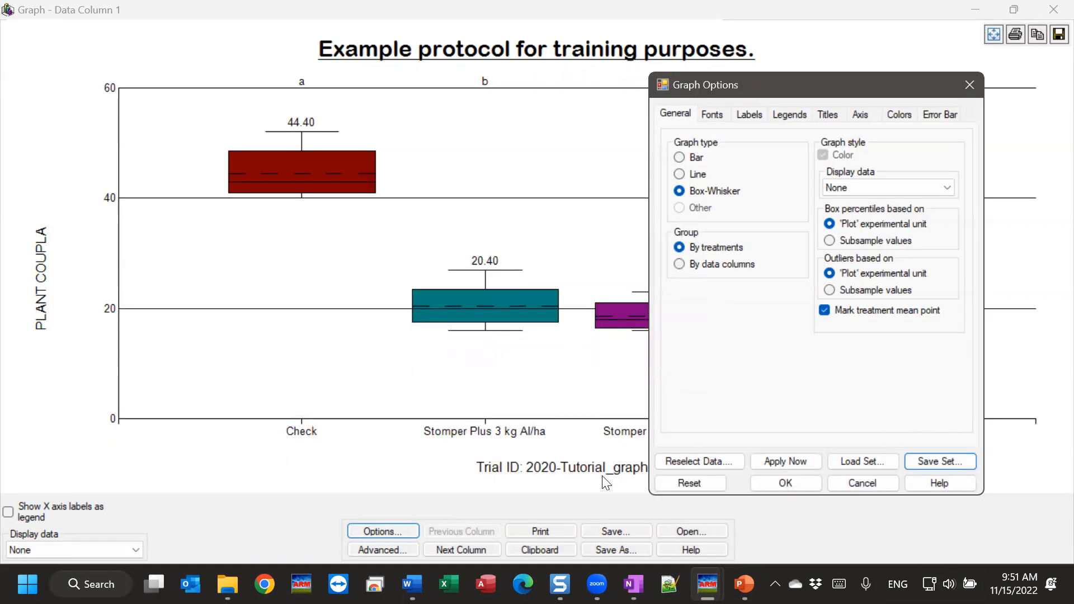
Reset all graph options to their original defaults and apply them to the graph.
{"action": "left_click", "coordinate": [699, 483]}
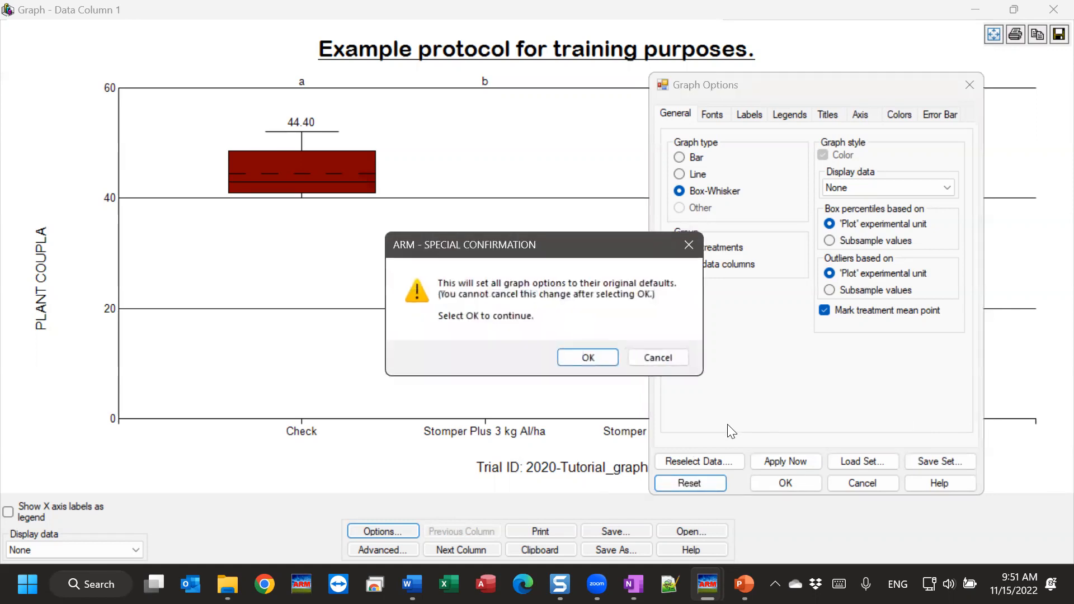
{"action": "left_click", "coordinate": [586, 357]}
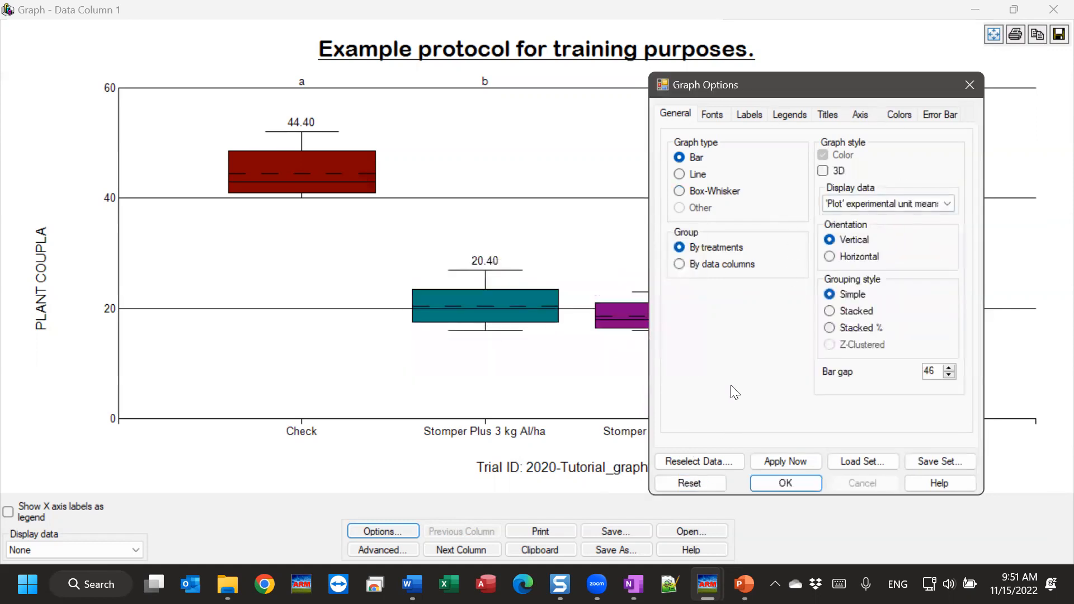
{"action": "left_click", "coordinate": [800, 462]}
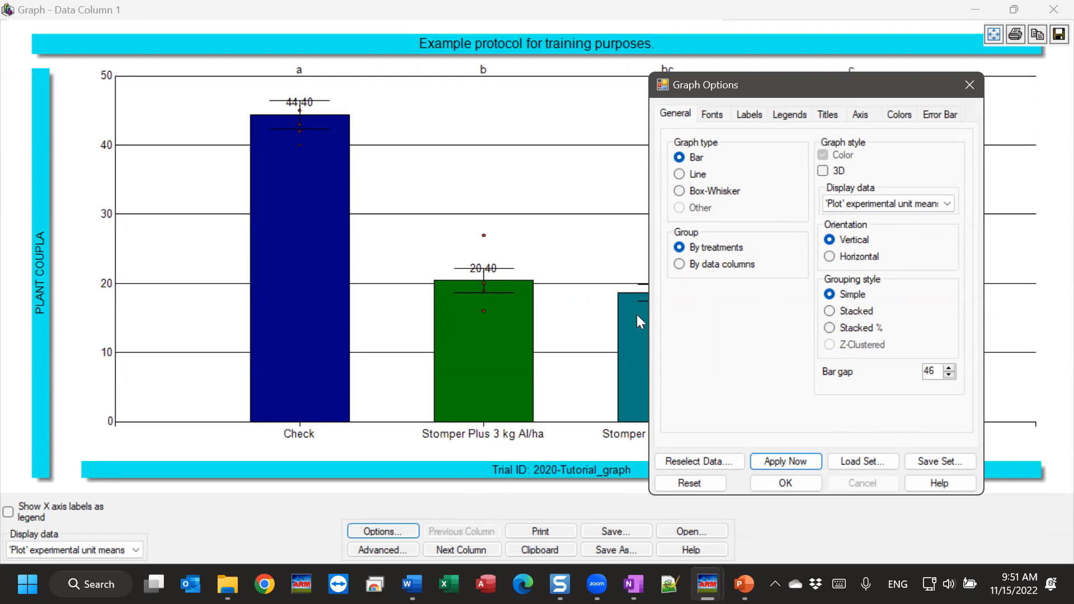
Load the saved options set webinar.gdf8, apply it to the graph and close the graph options.
{"action": "left_click", "coordinate": [867, 462]}
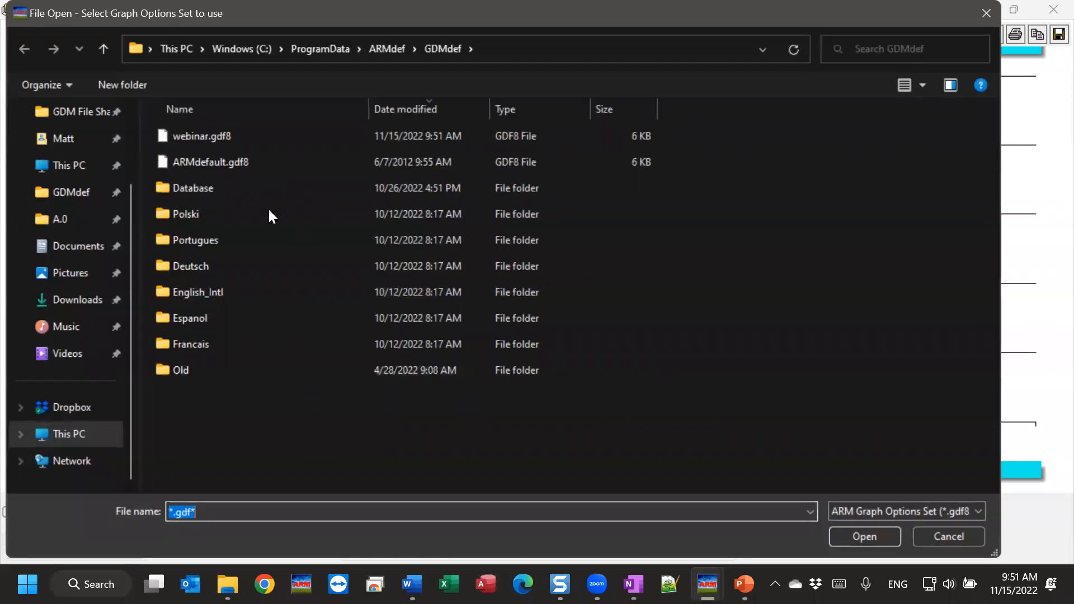
{"action": "left_click", "coordinate": [200, 140]}
{"action": "left_click", "coordinate": [861, 543]}
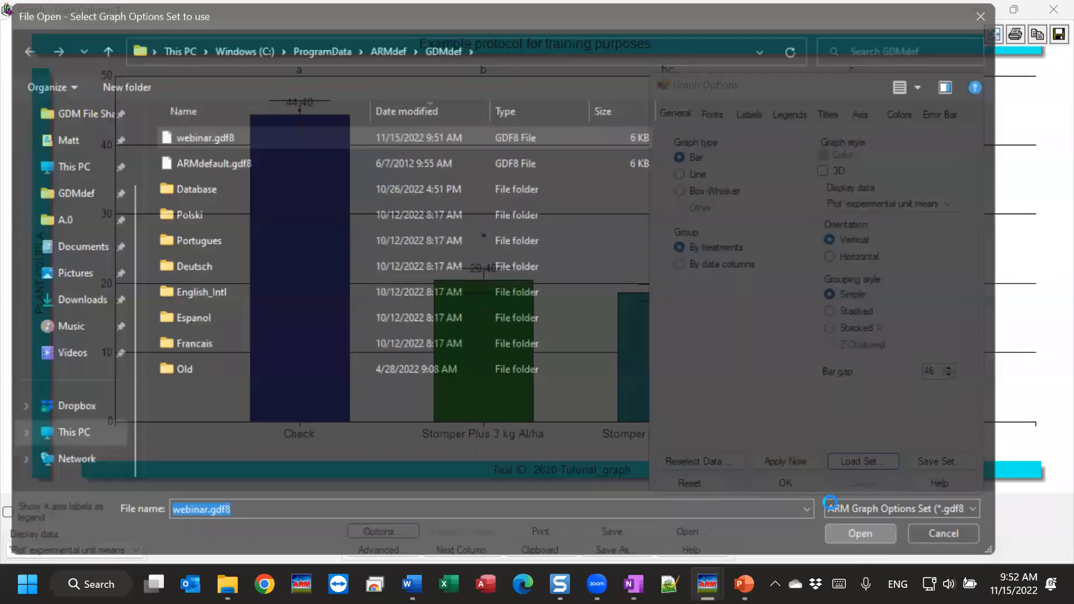
{"action": "left_click", "coordinate": [792, 465]}
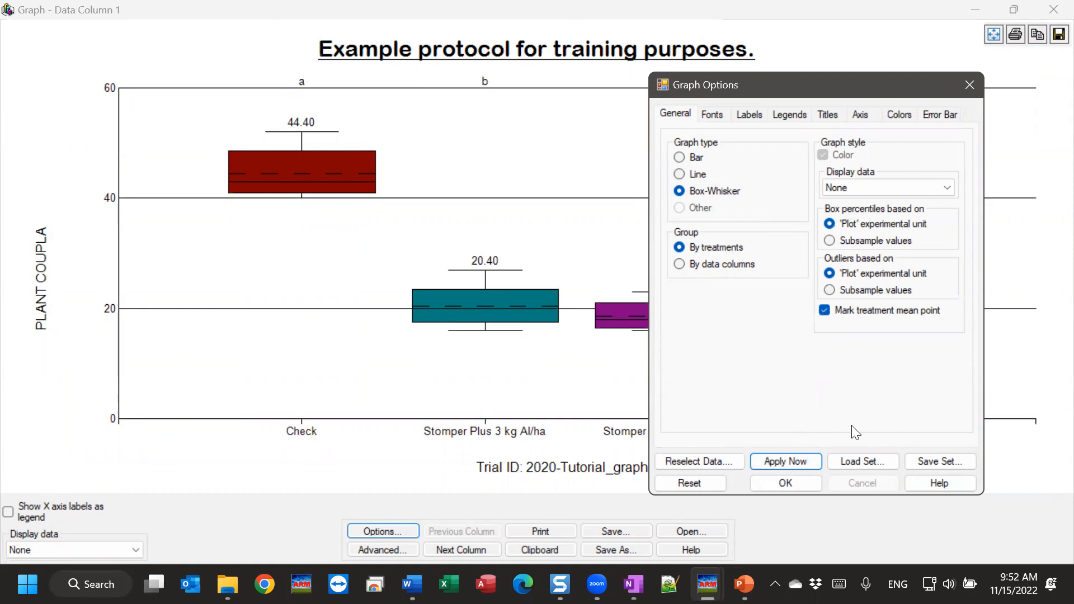
{"action": "left_click", "coordinate": [786, 484]}
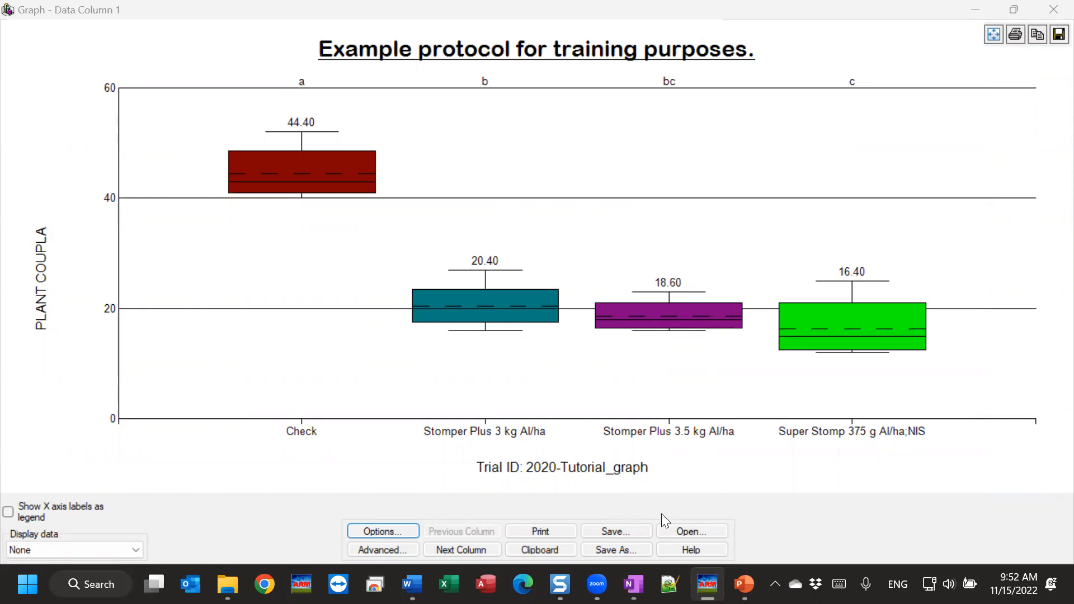
Set up a graph export as a PNG image with a file as the target, and cancel the export.
{"action": "left_click", "coordinate": [627, 552]}
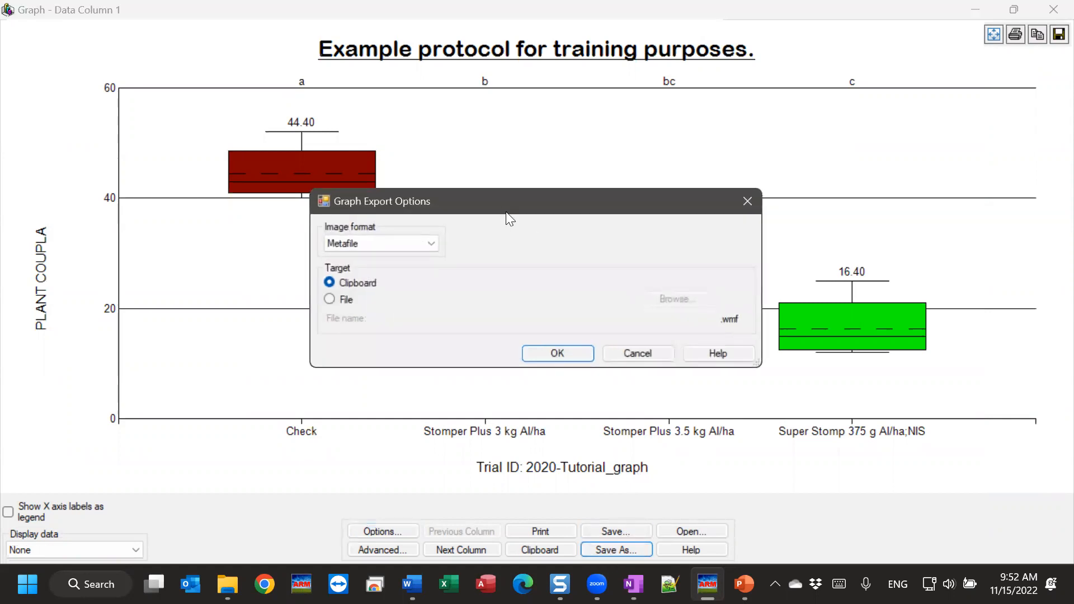
{"action": "left_click_drag", "start_coordinate": [506, 211], "coordinate": [596, 384]}
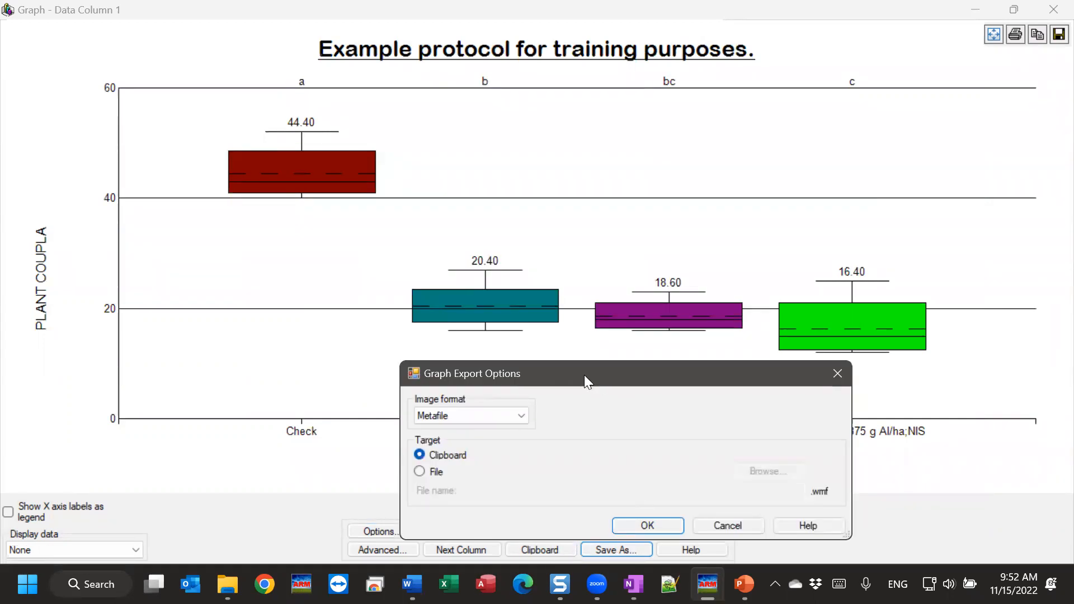
{"action": "left_click_drag", "start_coordinate": [587, 369], "coordinate": [547, 142]}
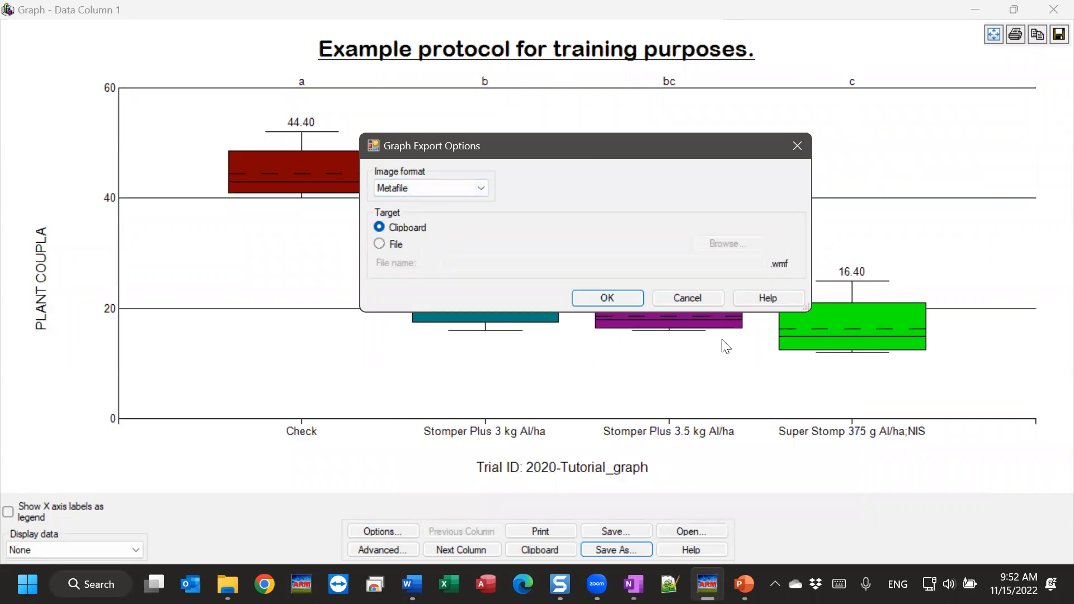
{"action": "left_click", "coordinate": [481, 190]}
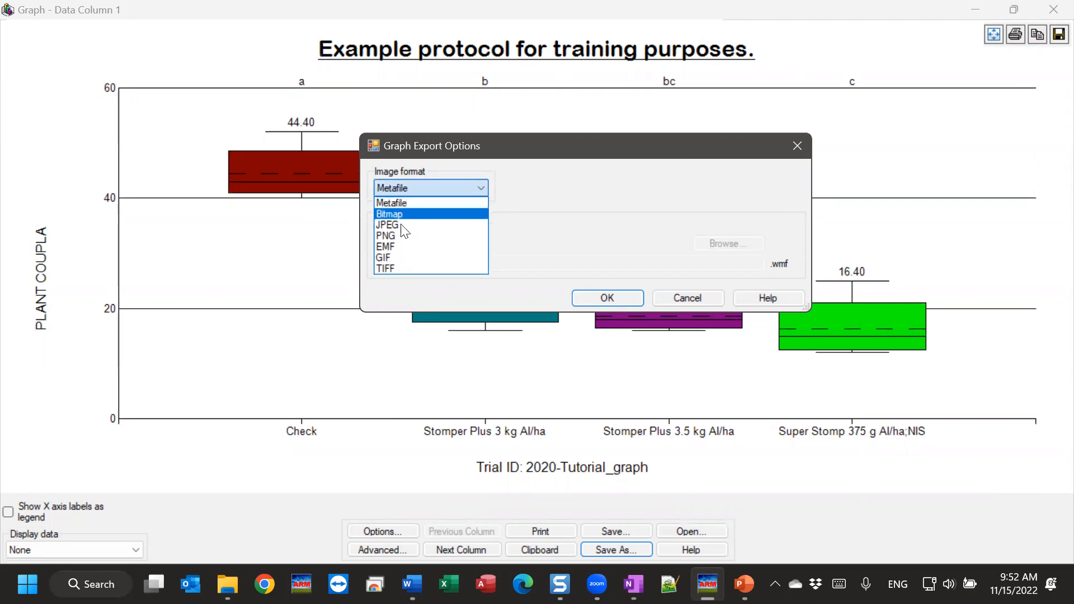
{"action": "left_click", "coordinate": [382, 224]}
{"action": "left_click", "coordinate": [462, 187]}
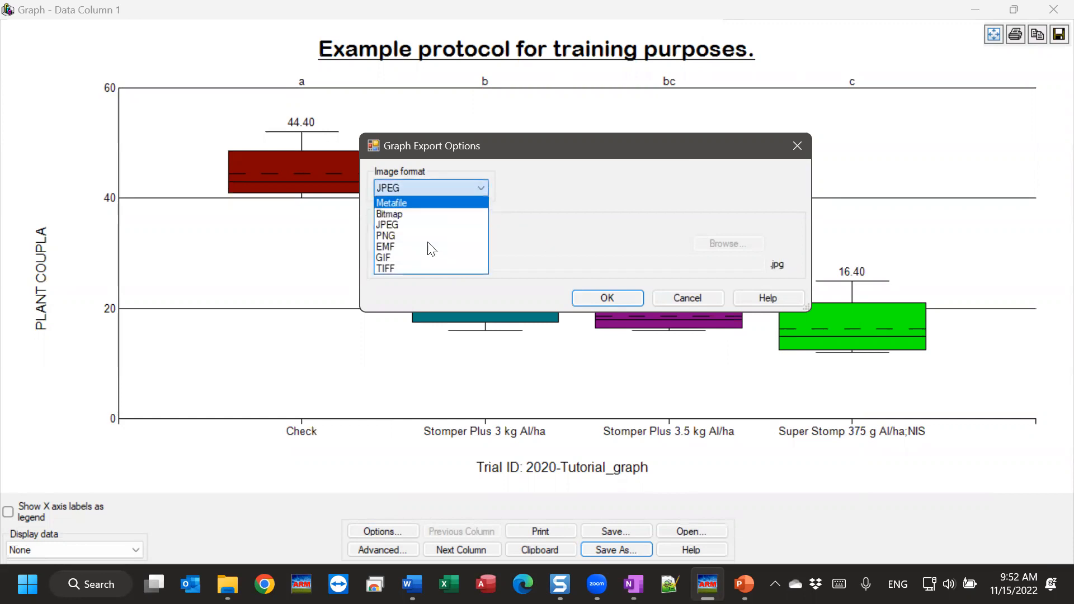
{"action": "left_click", "coordinate": [400, 236]}
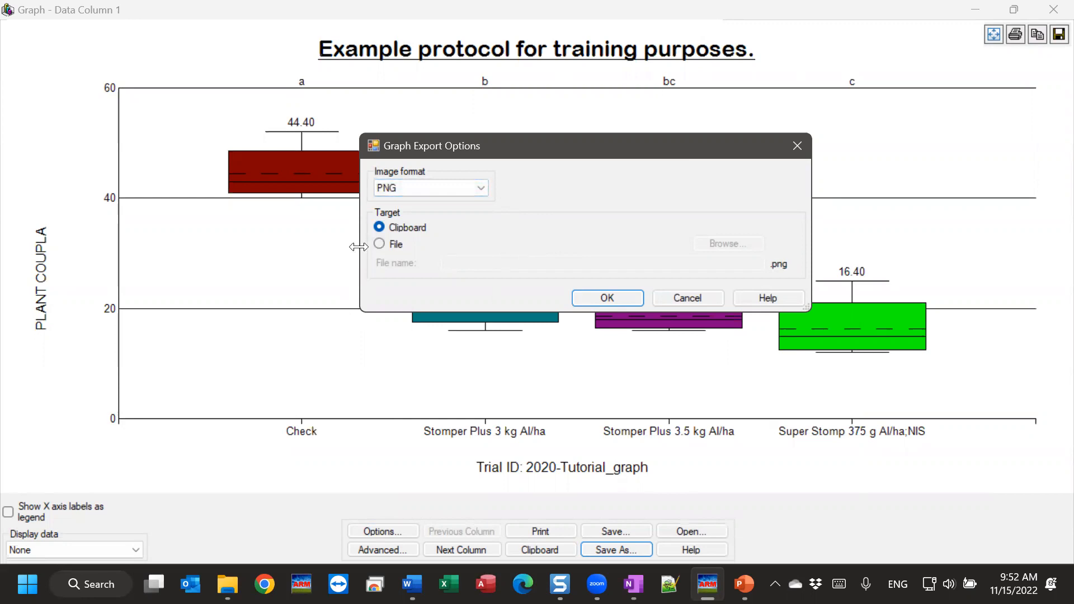
{"action": "left_click", "coordinate": [380, 244]}
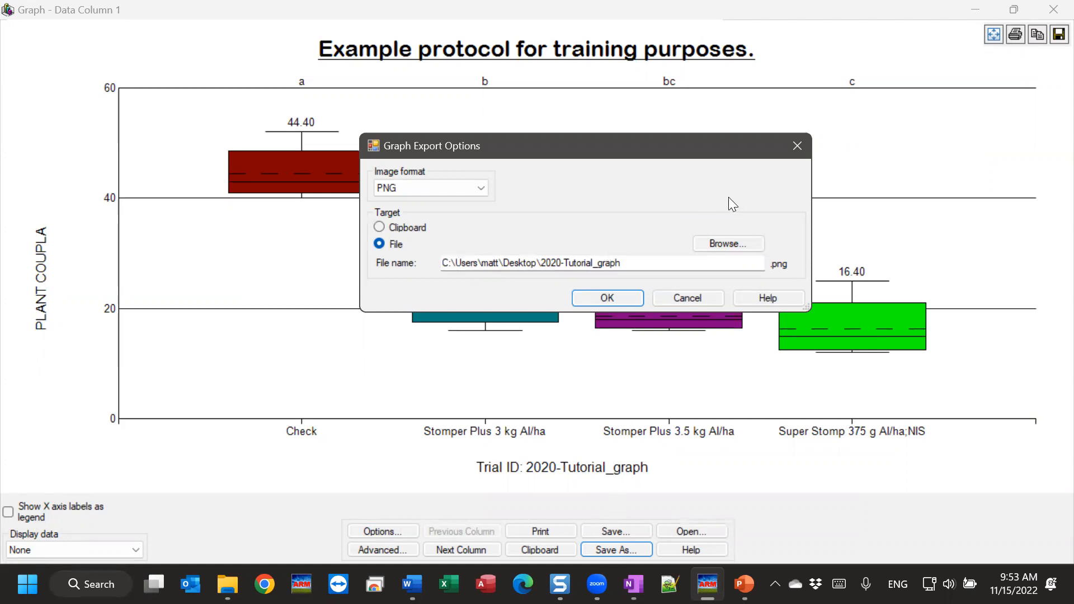
{"action": "left_click", "coordinate": [698, 298]}
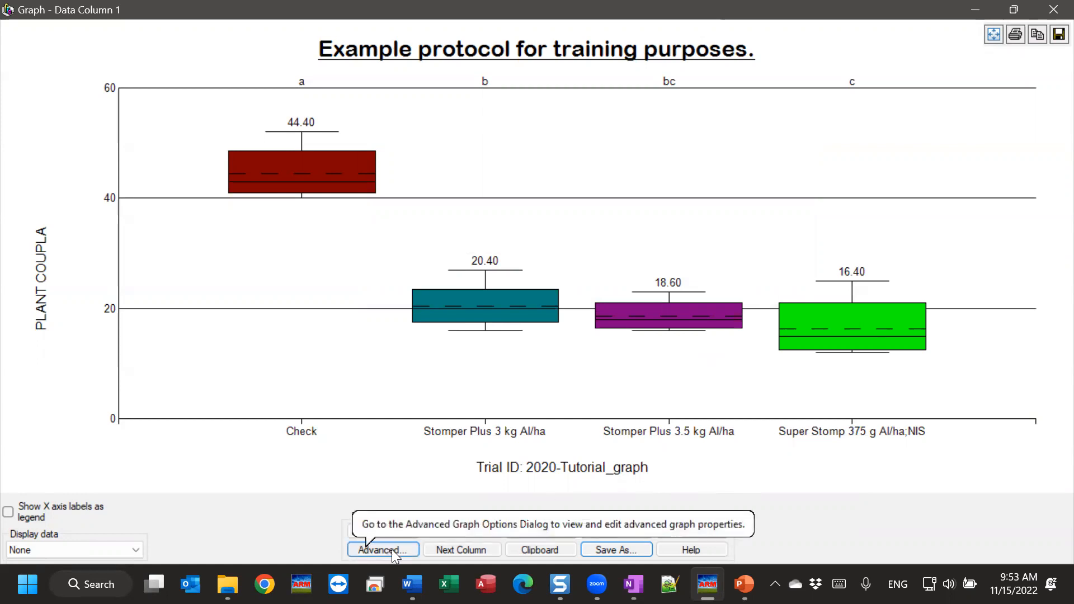
Review the advanced graph options for the grid settings, legend and titles, and close them.
{"action": "left_click", "coordinate": [376, 550]}
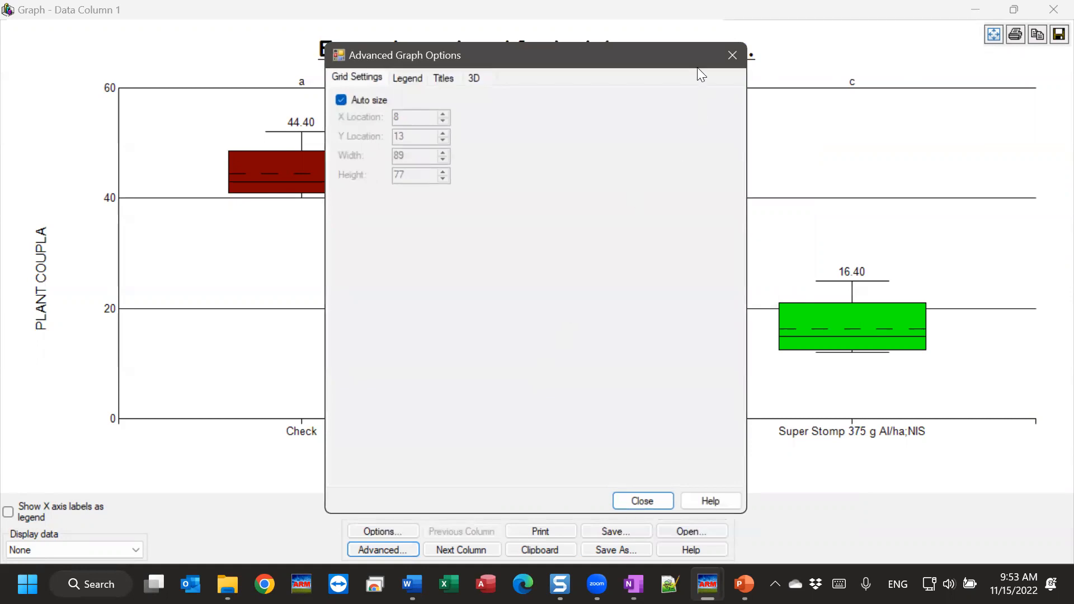
{"action": "left_click_drag", "start_coordinate": [697, 67], "coordinate": [938, 95]}
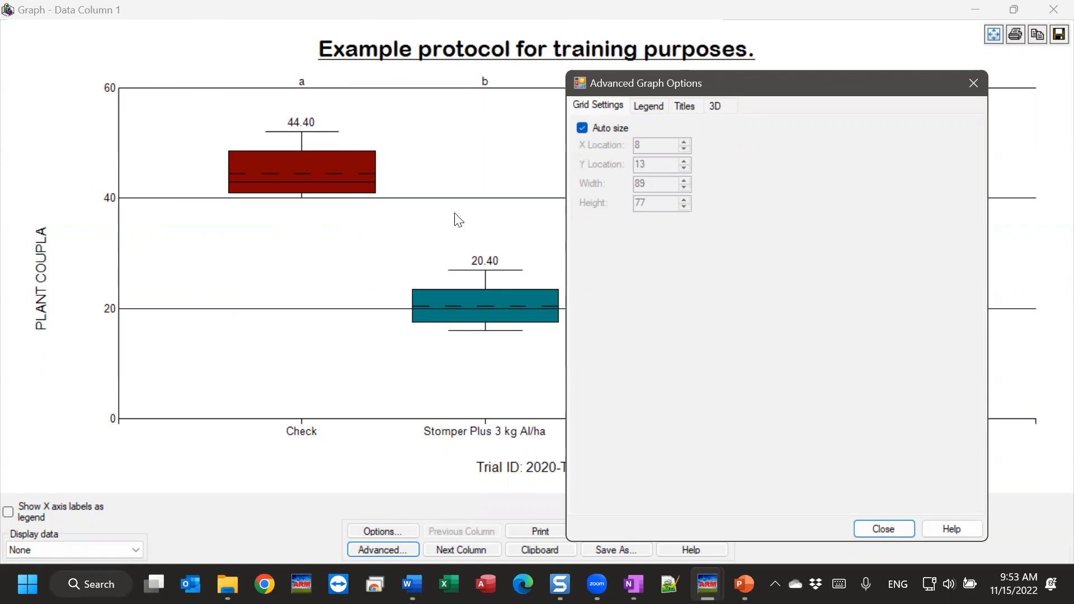
{"action": "left_click", "coordinate": [654, 105]}
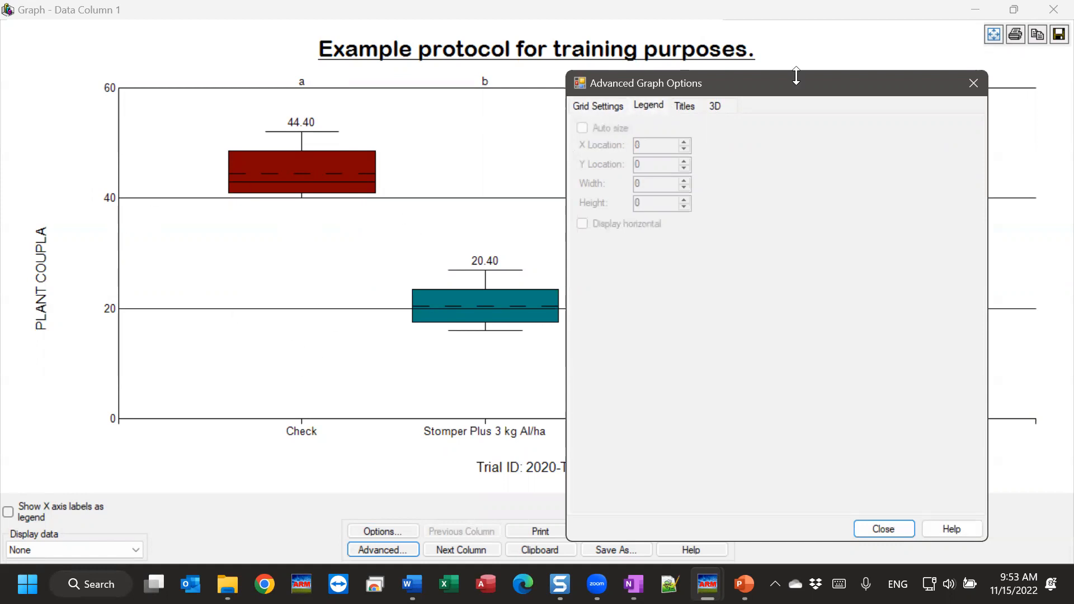
{"action": "left_click_drag", "start_coordinate": [787, 85], "coordinate": [528, 94]}
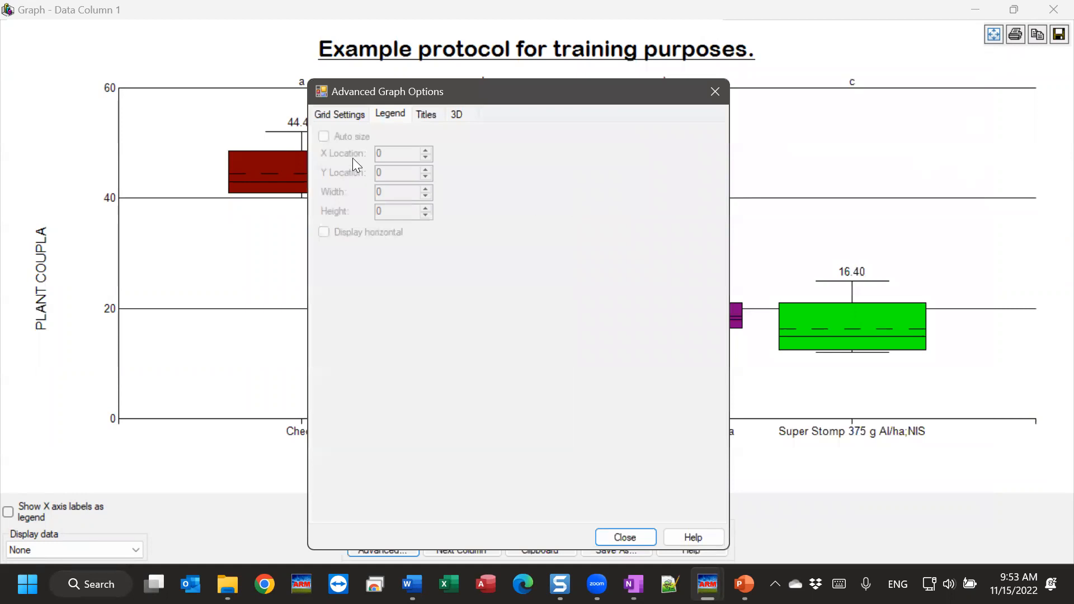
{"action": "left_click", "coordinate": [426, 115]}
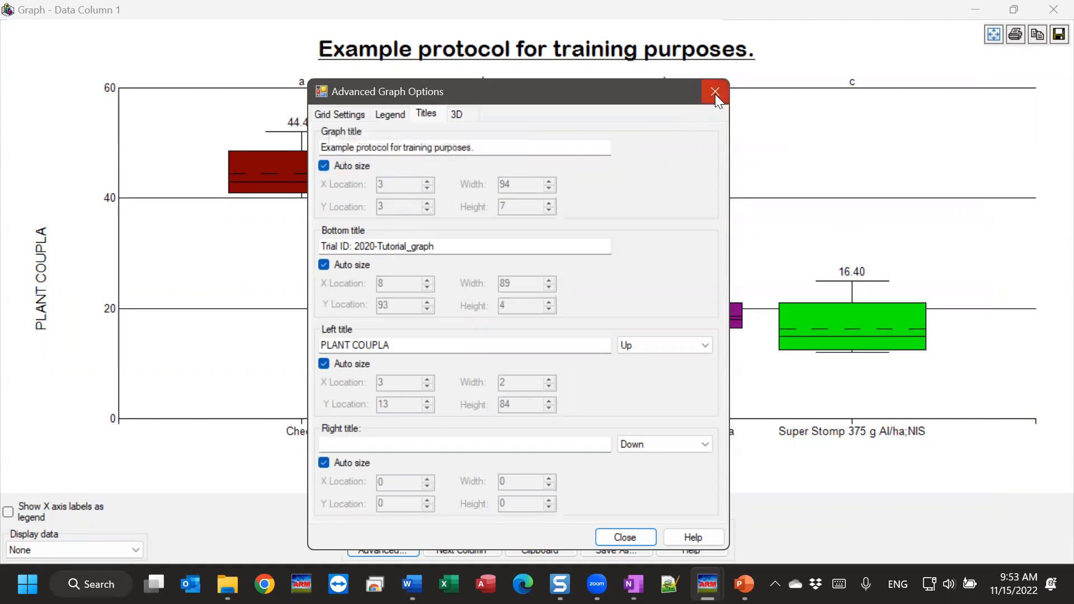
{"action": "left_click", "coordinate": [634, 537]}
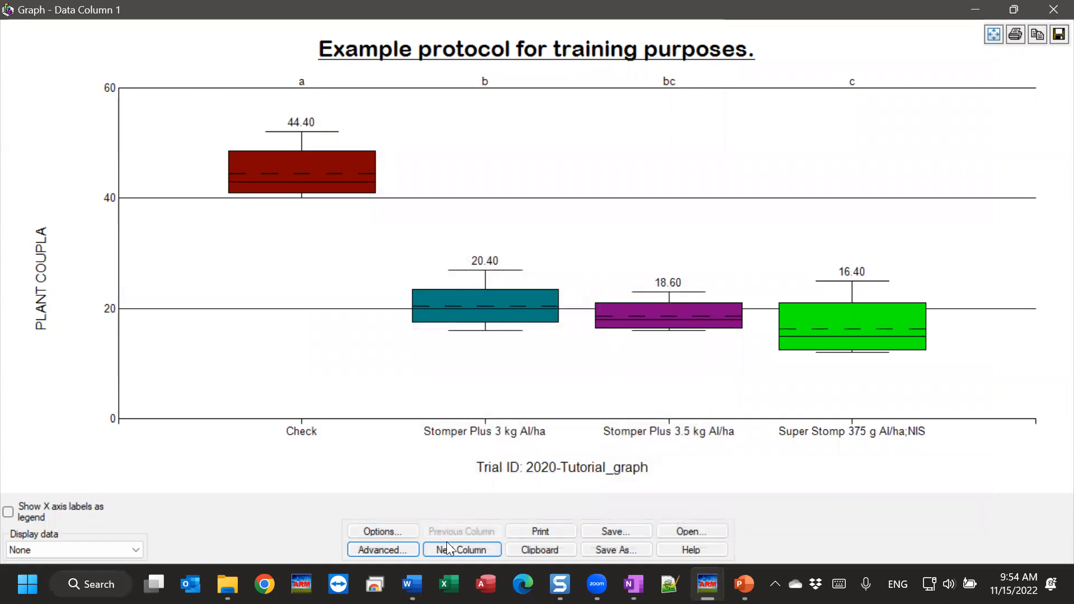
Reopen the graph options, restore all of them to the original defaults and apply the change to the box-whisker graph.
{"action": "left_click", "coordinate": [385, 531]}
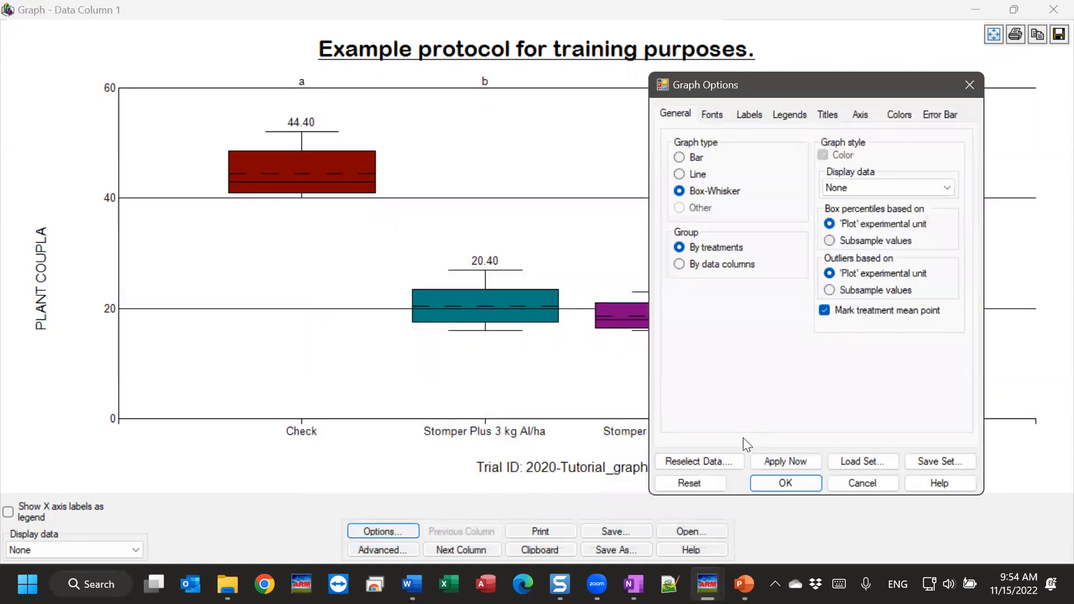
{"action": "left_click", "coordinate": [701, 483]}
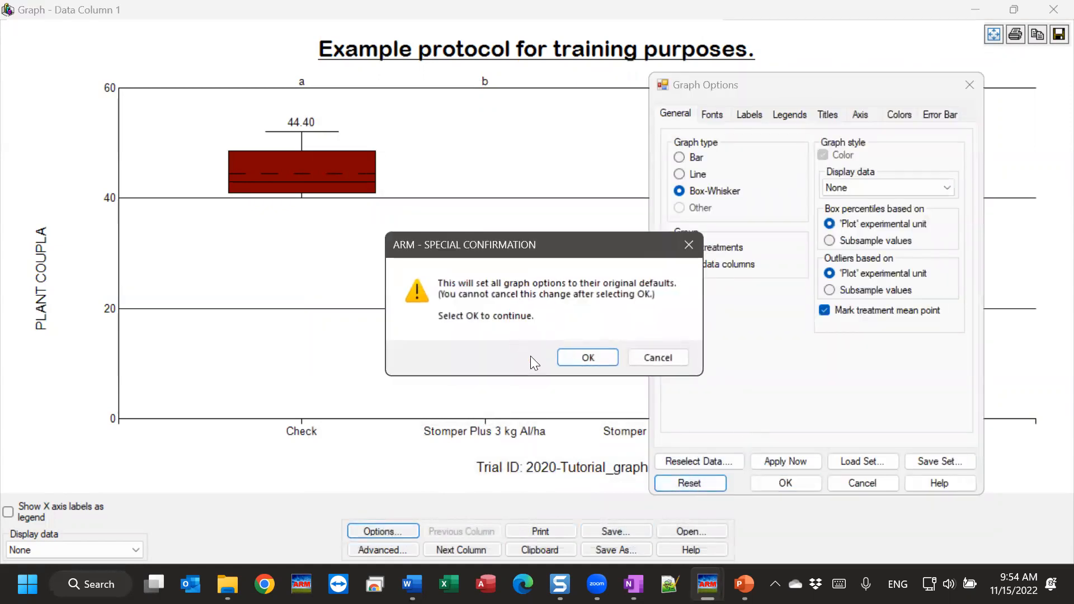
{"action": "left_click", "coordinate": [599, 354]}
{"action": "left_click", "coordinate": [775, 463]}
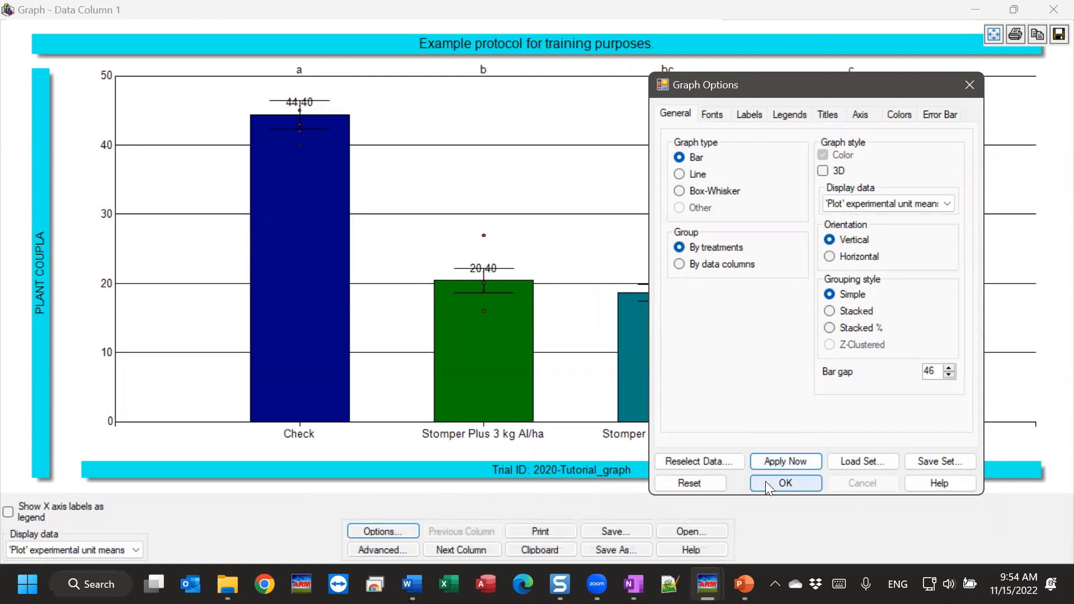
Close the graph options, then turn off auto size for the left title in the advanced graph options and set its height to 25.
{"action": "left_click", "coordinate": [786, 485]}
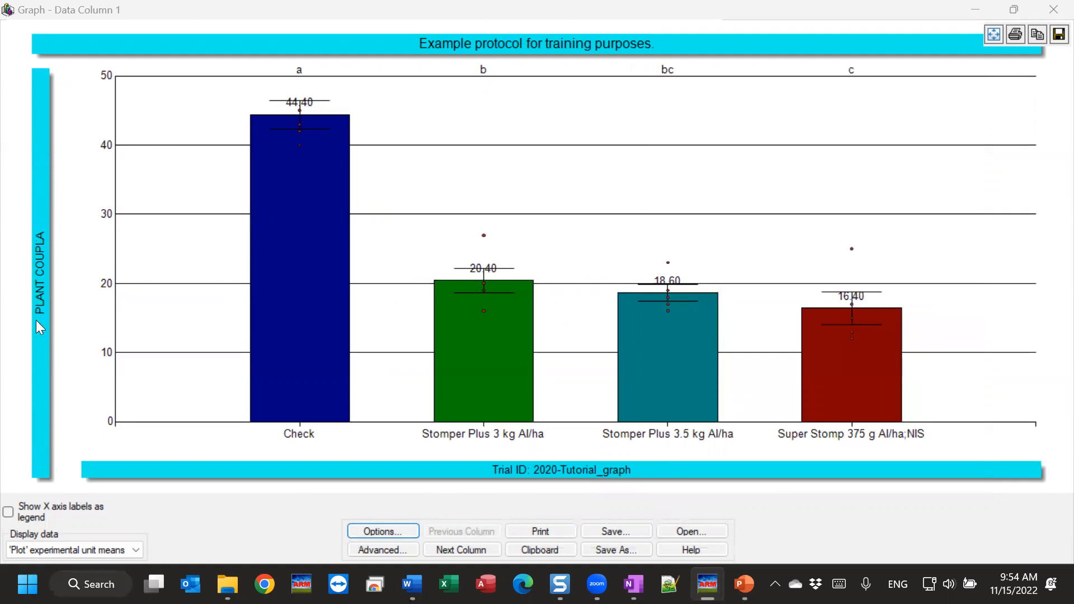
{"action": "left_click", "coordinate": [376, 553]}
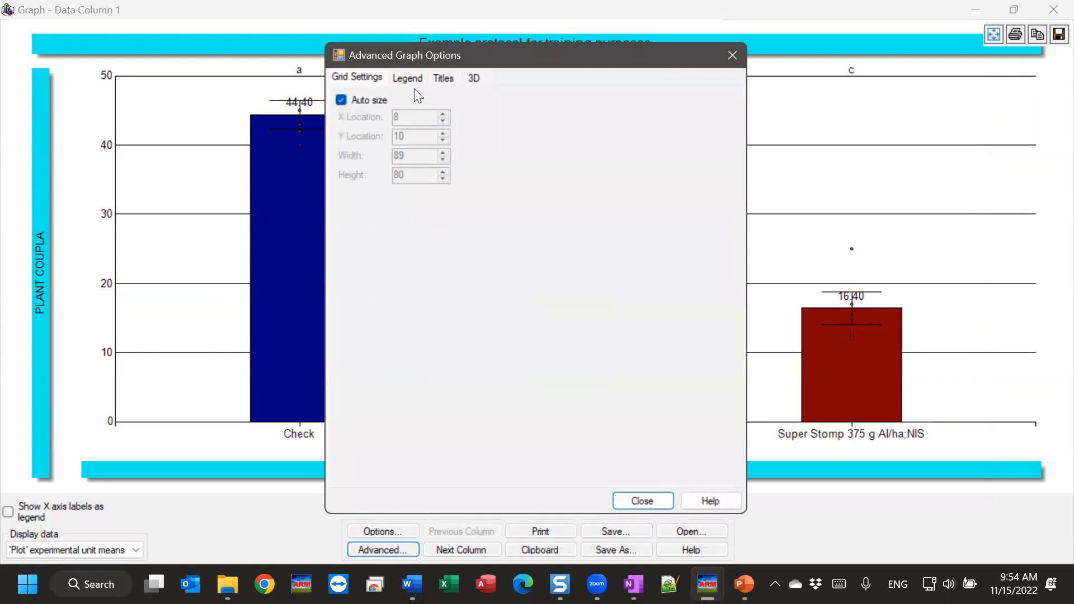
{"action": "left_click", "coordinate": [445, 80]}
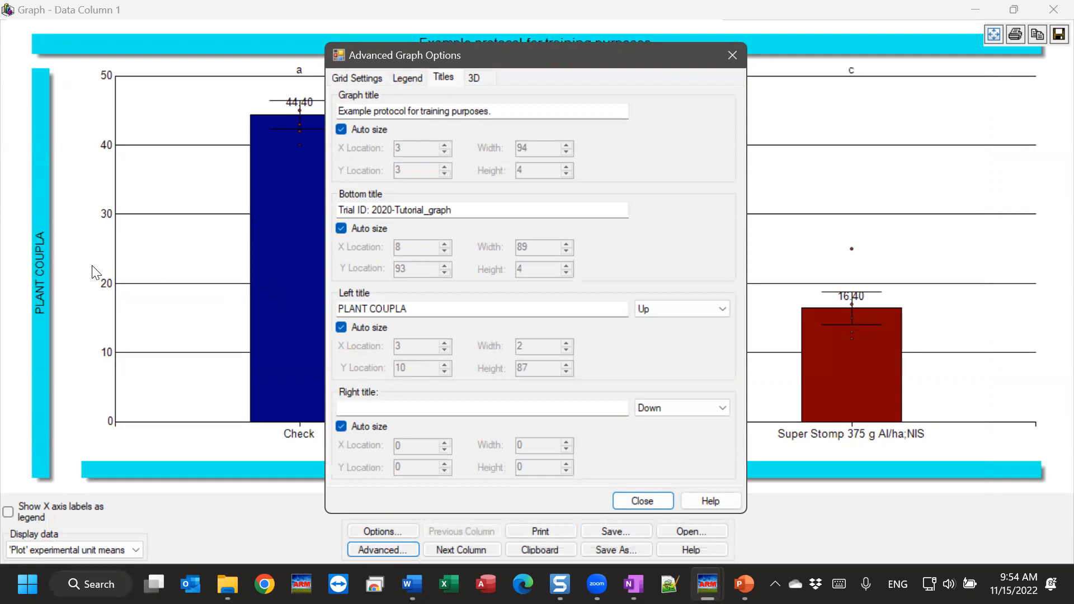
{"action": "left_click", "coordinate": [364, 327]}
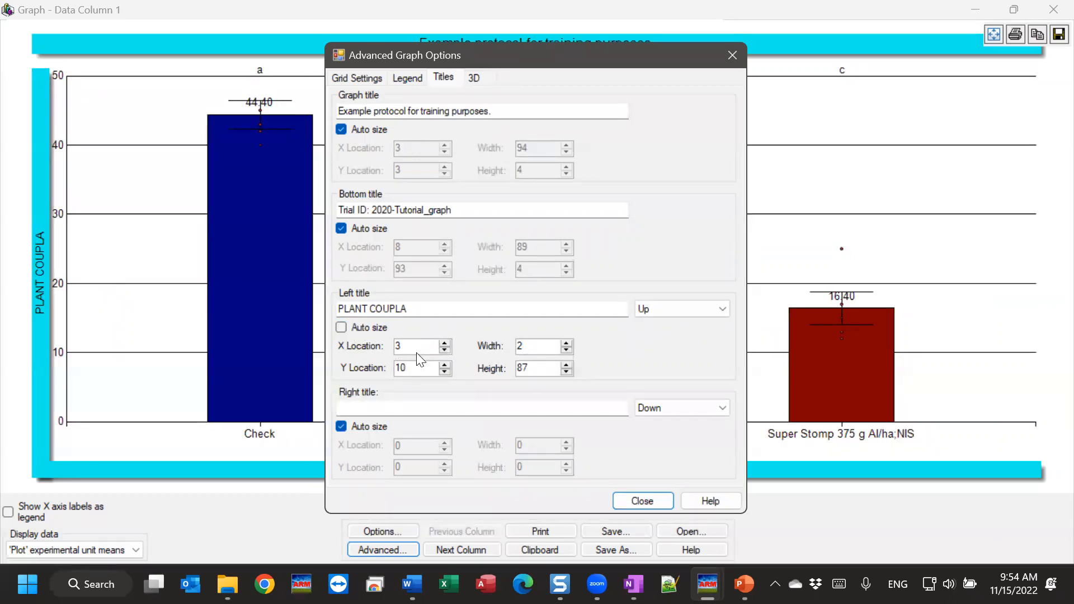
{"action": "left_click", "coordinate": [567, 372]}
{"action": "left_click", "coordinate": [567, 372]}
{"action": "left_click", "coordinate": [567, 372]}
{"action": "left_click", "coordinate": [567, 373]}
{"action": "left_click_drag", "start_coordinate": [567, 372], "coordinate": [566, 372]}
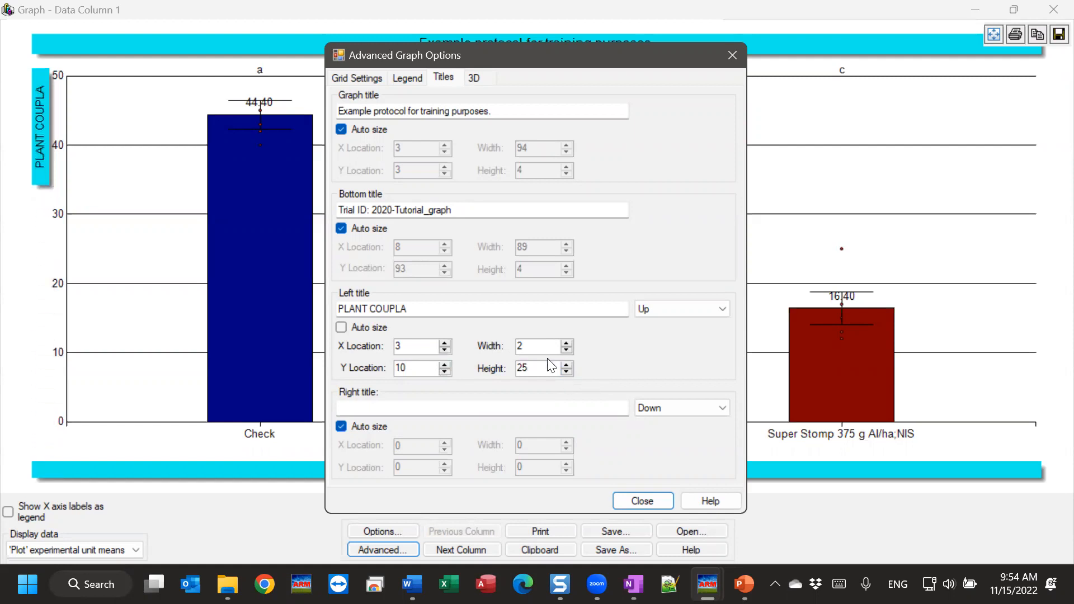
Move the left title to X location 2 and Y location 38, and set its height to 24.
{"action": "left_click", "coordinate": [443, 350]}
{"action": "left_click", "coordinate": [444, 341]}
{"action": "left_click", "coordinate": [444, 341]}
{"action": "left_click", "coordinate": [444, 341]}
{"action": "left_click", "coordinate": [444, 350]}
{"action": "left_click", "coordinate": [444, 350]}
{"action": "left_click", "coordinate": [445, 350]}
{"action": "left_click", "coordinate": [445, 367]}
{"action": "left_click", "coordinate": [445, 367]}
{"action": "left_click", "coordinate": [445, 367]}
{"action": "left_click", "coordinate": [445, 367]}
{"action": "left_click", "coordinate": [446, 365]}
{"action": "left_click", "coordinate": [445, 365]}
{"action": "left_click", "coordinate": [445, 365]}
{"action": "left_click", "coordinate": [445, 365]}
{"action": "left_click", "coordinate": [445, 365]}
{"action": "left_click", "coordinate": [446, 364]}
{"action": "left_click", "coordinate": [445, 365]}
{"action": "left_click", "coordinate": [446, 364]}
{"action": "left_click", "coordinate": [446, 365]}
{"action": "left_click", "coordinate": [445, 365]}
{"action": "left_click", "coordinate": [445, 365]}
{"action": "left_click", "coordinate": [446, 365]}
{"action": "left_click", "coordinate": [445, 364]}
{"action": "left_click", "coordinate": [446, 364]}
{"action": "left_click", "coordinate": [445, 365]}
{"action": "left_click", "coordinate": [445, 365]}
{"action": "left_click", "coordinate": [446, 365]}
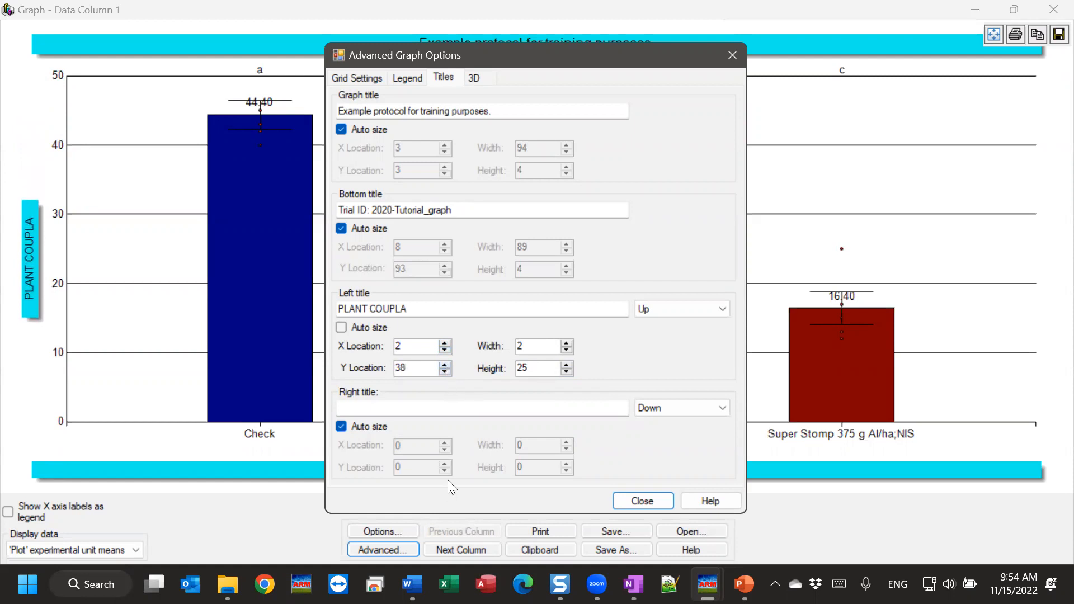
{"action": "left_click", "coordinate": [564, 373]}
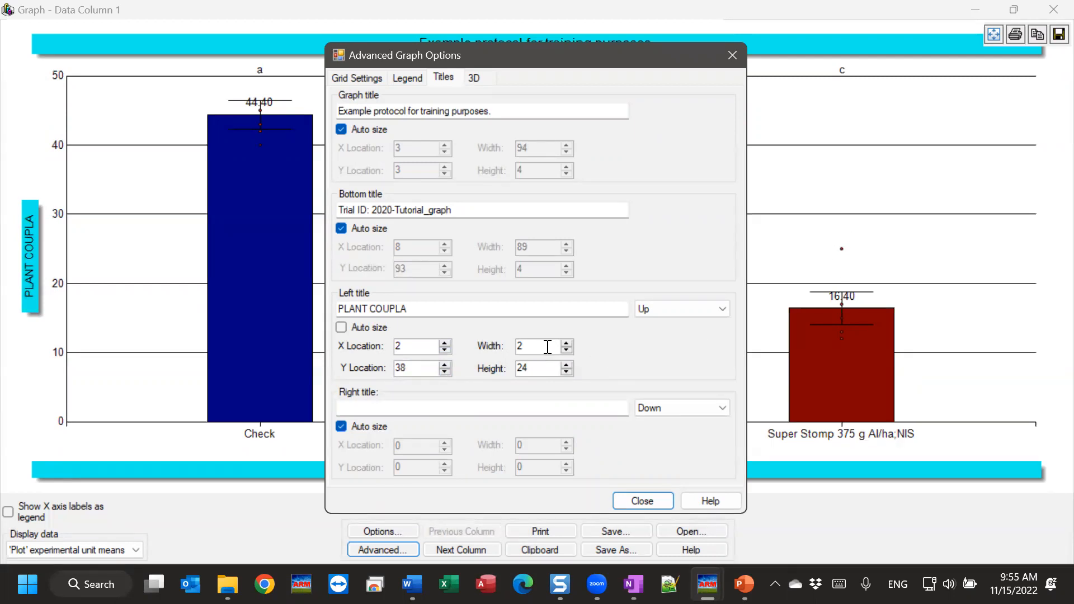
Look at the 3D settings and the titles again, close the advanced graph options and exit the graph window.
{"action": "left_click_drag", "start_coordinate": [354, 67], "coordinate": [340, 61]}
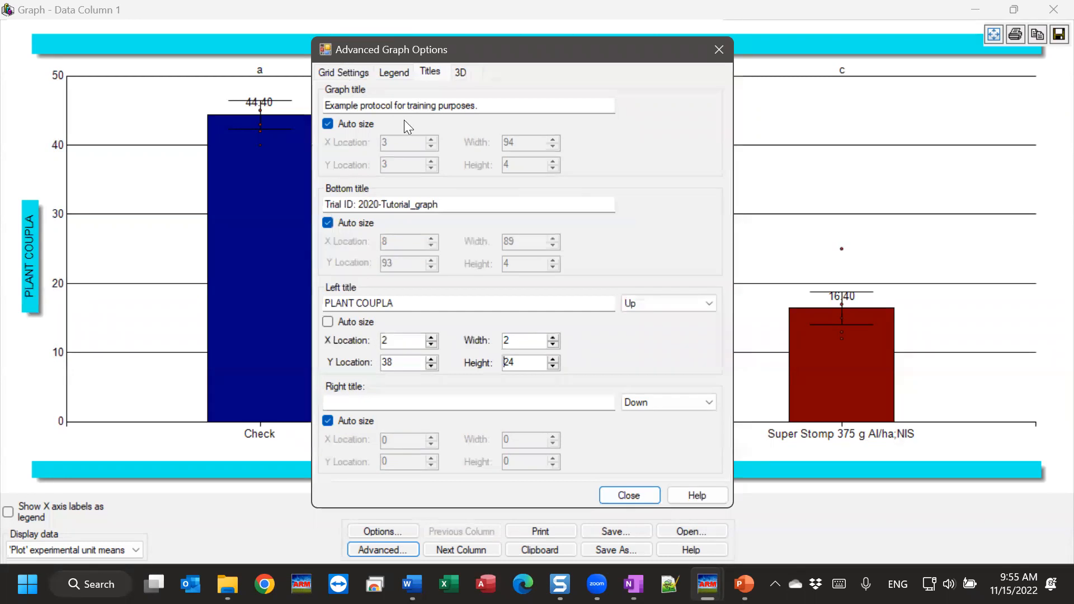
{"action": "left_click", "coordinate": [403, 73]}
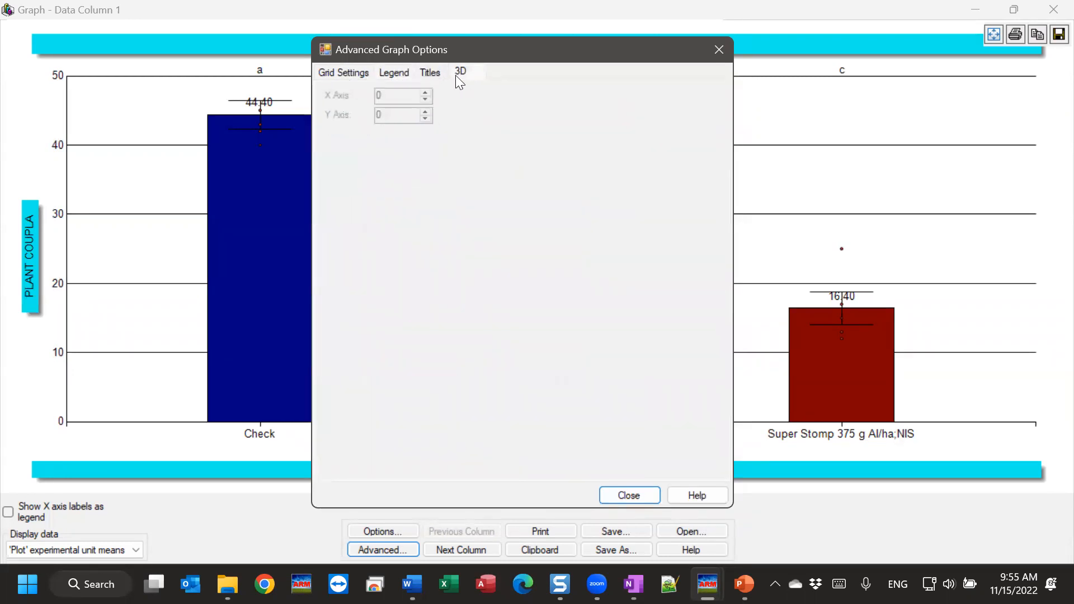
{"action": "left_click", "coordinate": [430, 73]}
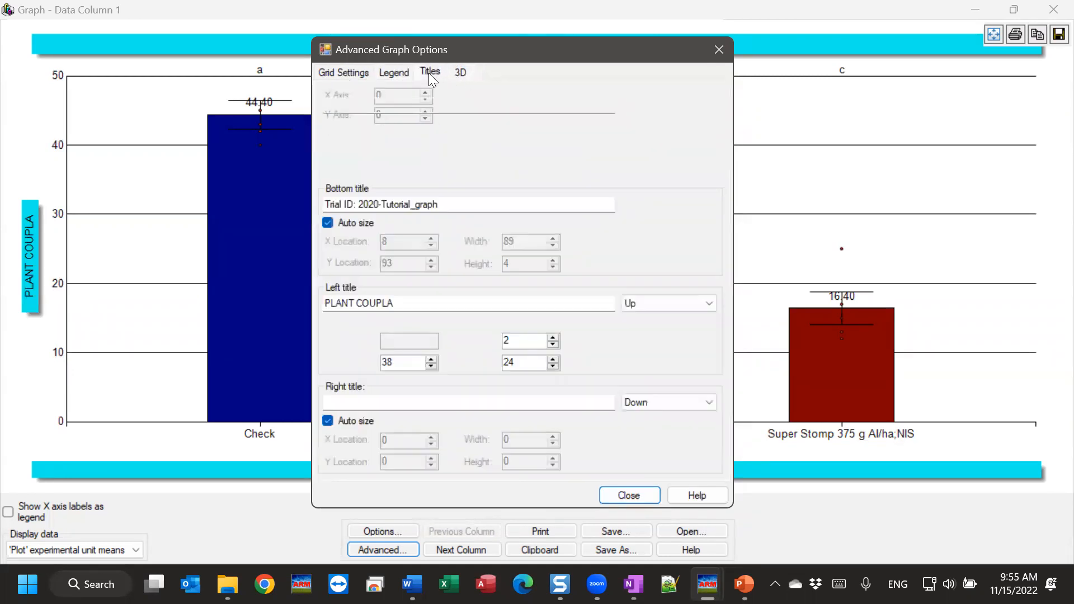
{"action": "left_click", "coordinate": [643, 498]}
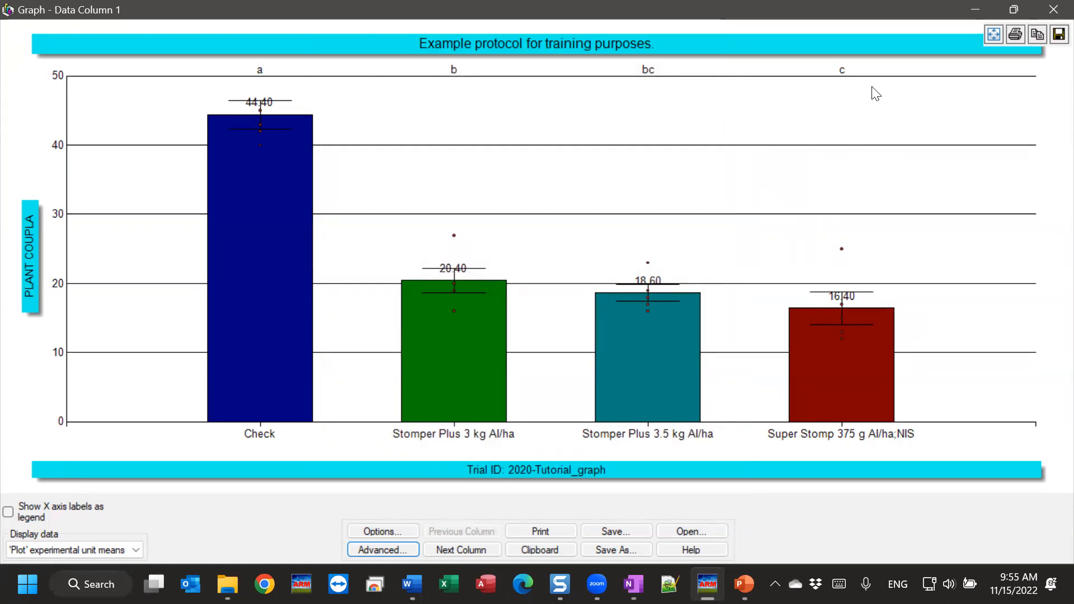
{"action": "left_click", "coordinate": [1052, 10]}
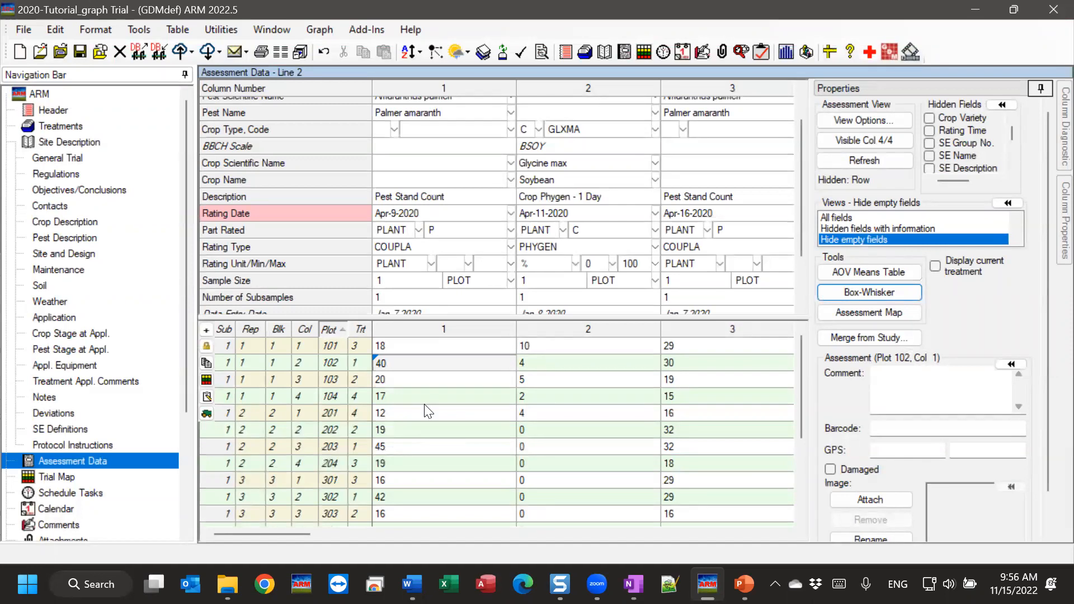
Select the column 1 value of plot 101, review the study's data export options and close them without exporting.
{"action": "left_click", "coordinate": [421, 361]}
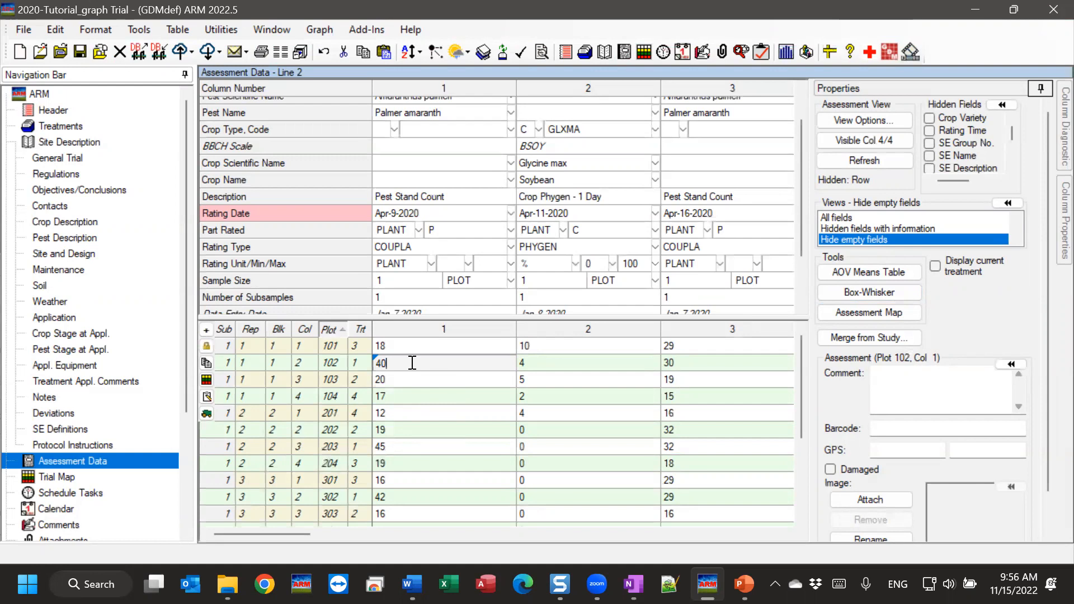
{"action": "key", "text": "Up"}
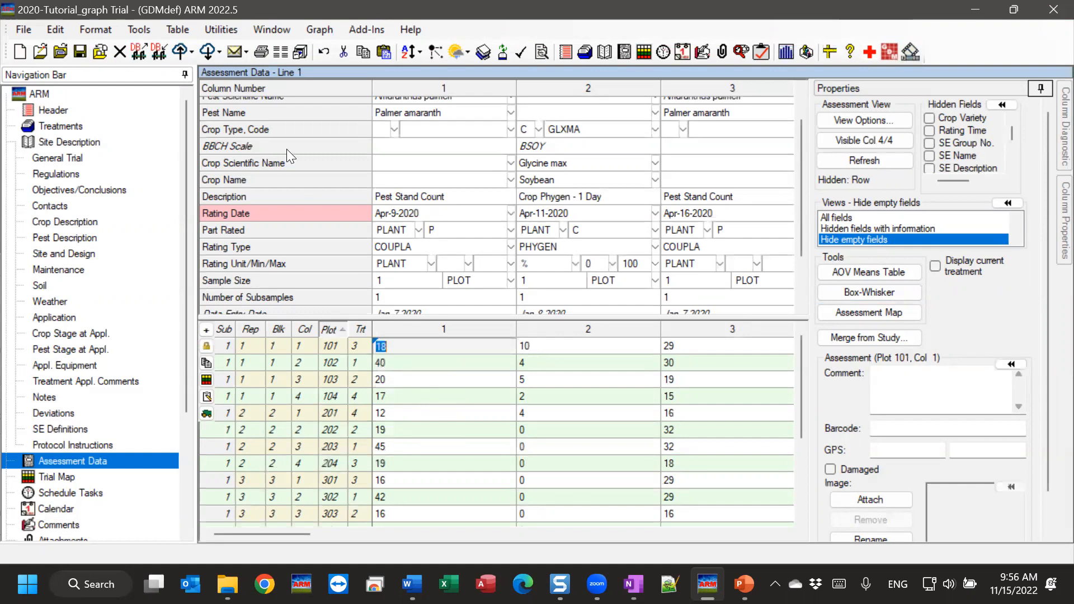
{"action": "left_click", "coordinate": [25, 30]}
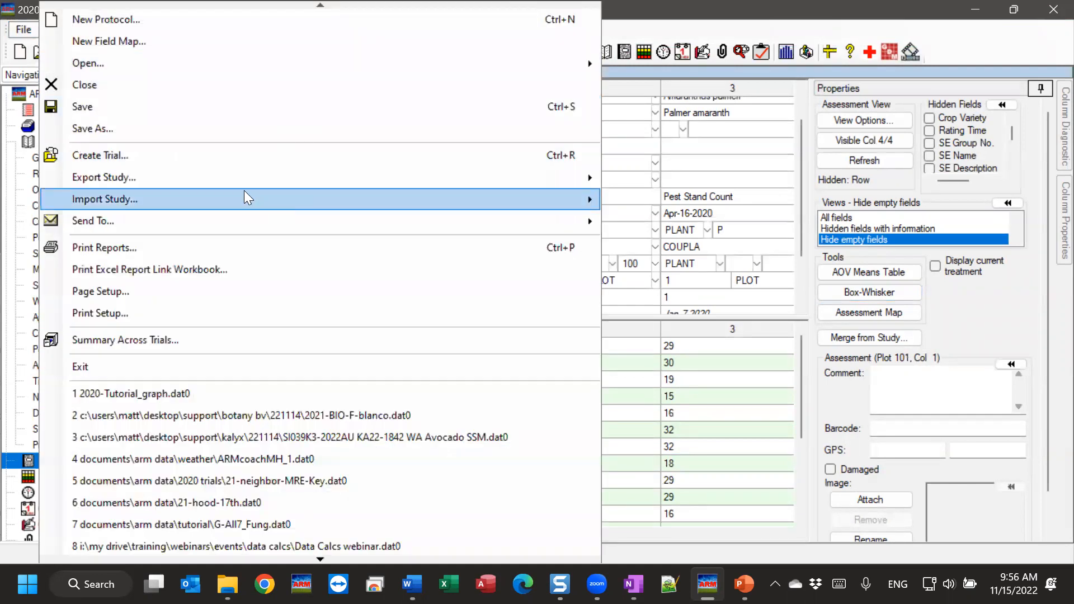
{"action": "mouse_move", "coordinate": [125, 172]}
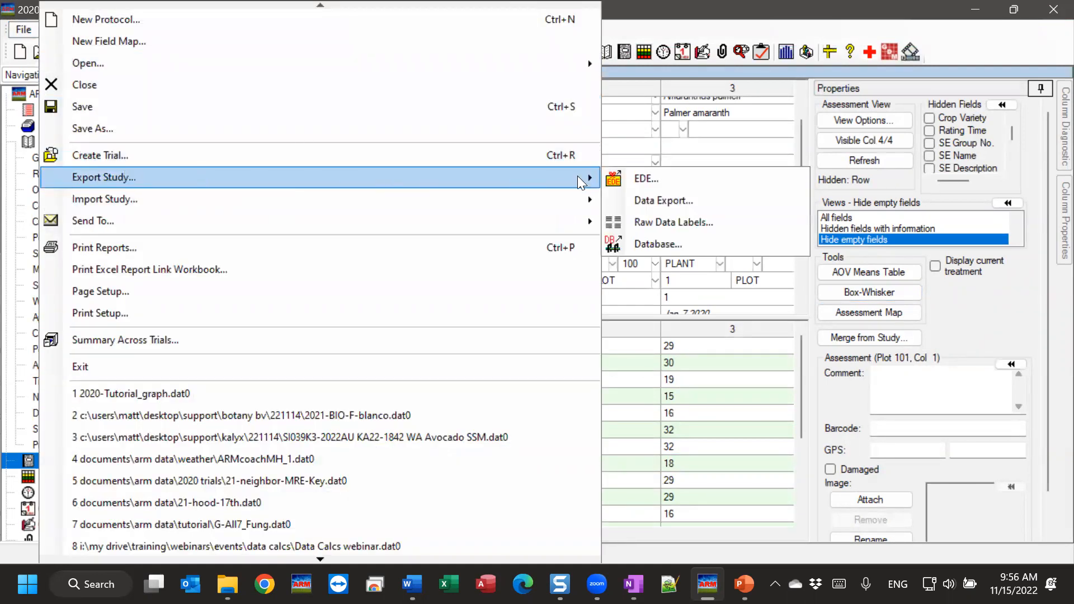
{"action": "left_click", "coordinate": [679, 199]}
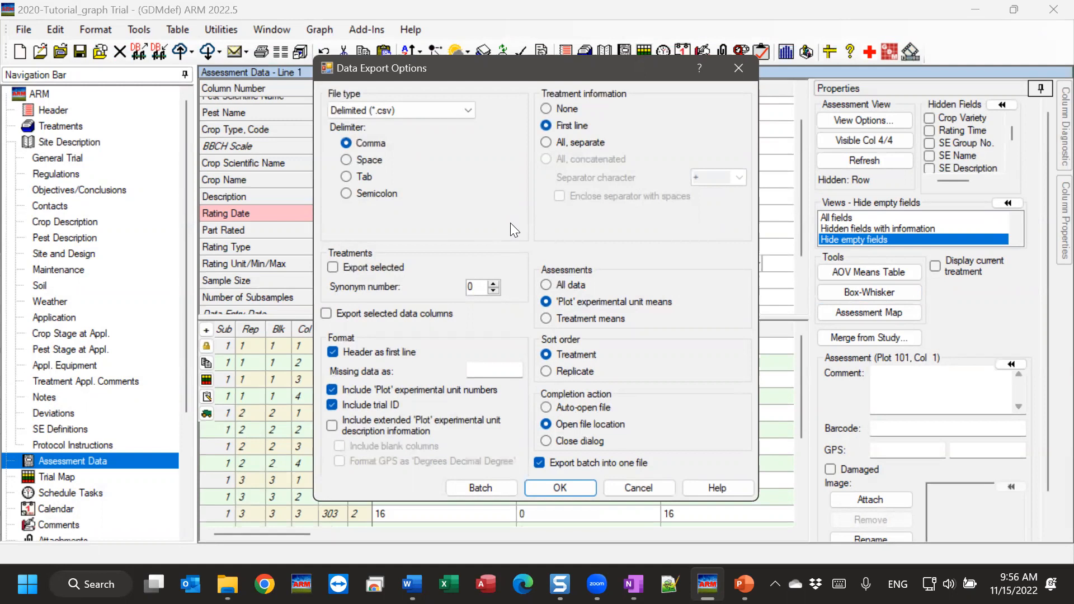
{"action": "left_click", "coordinate": [739, 69]}
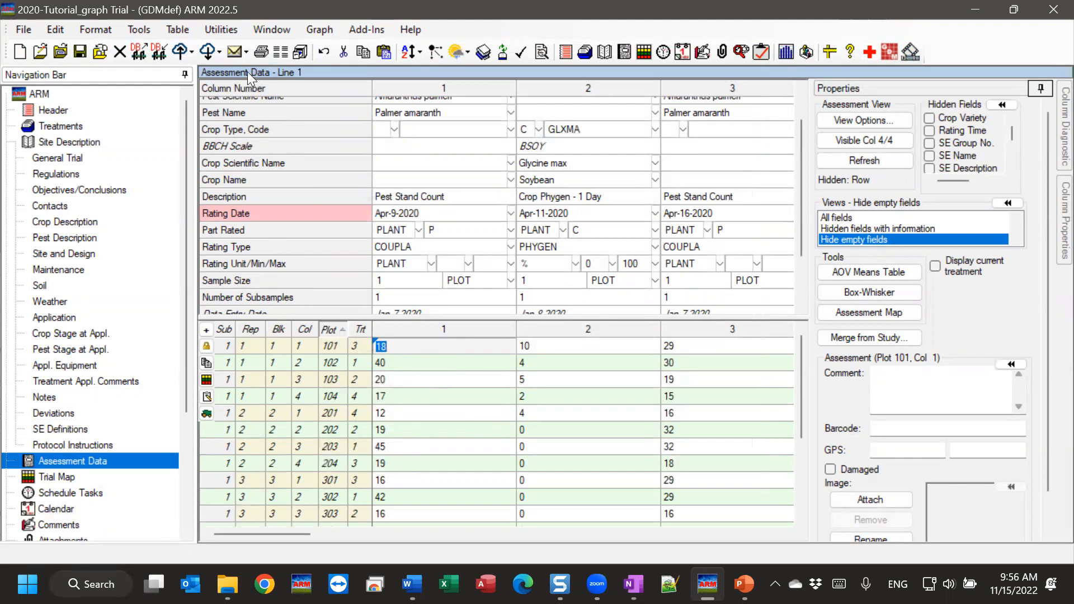
Open the report printing options and preview the Assessment Data Summary report down to the plot values and treatment means.
{"action": "left_click", "coordinate": [23, 29]}
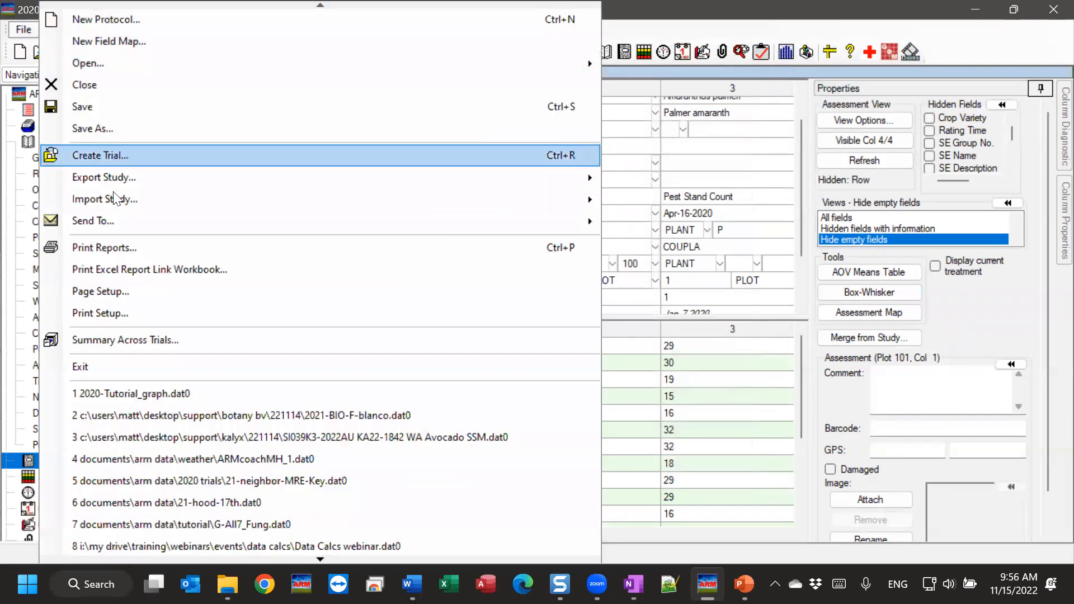
{"action": "left_click", "coordinate": [110, 247]}
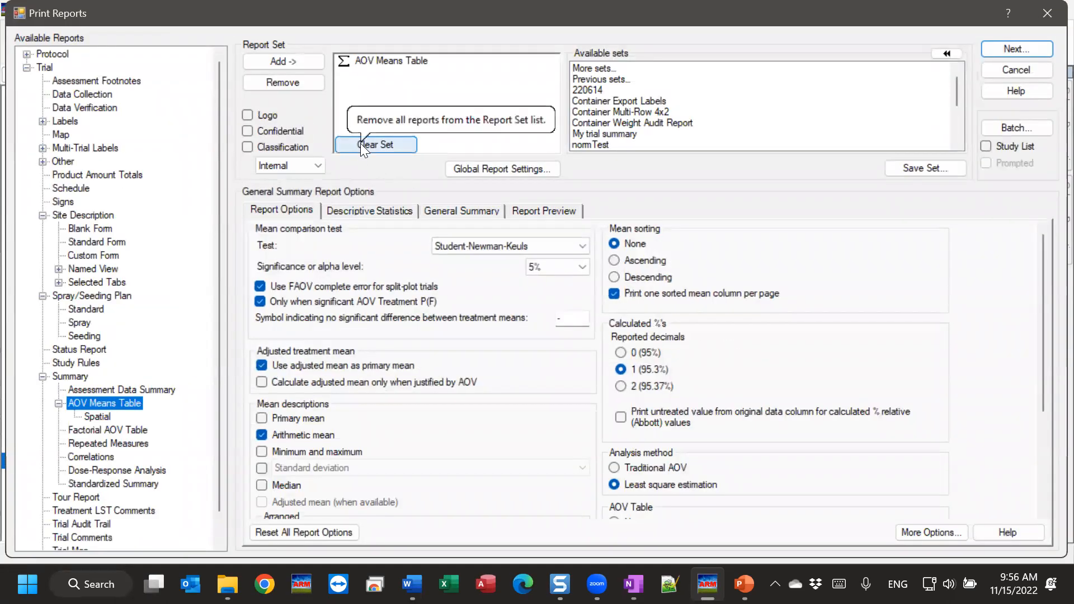
{"action": "left_click", "coordinate": [146, 389]}
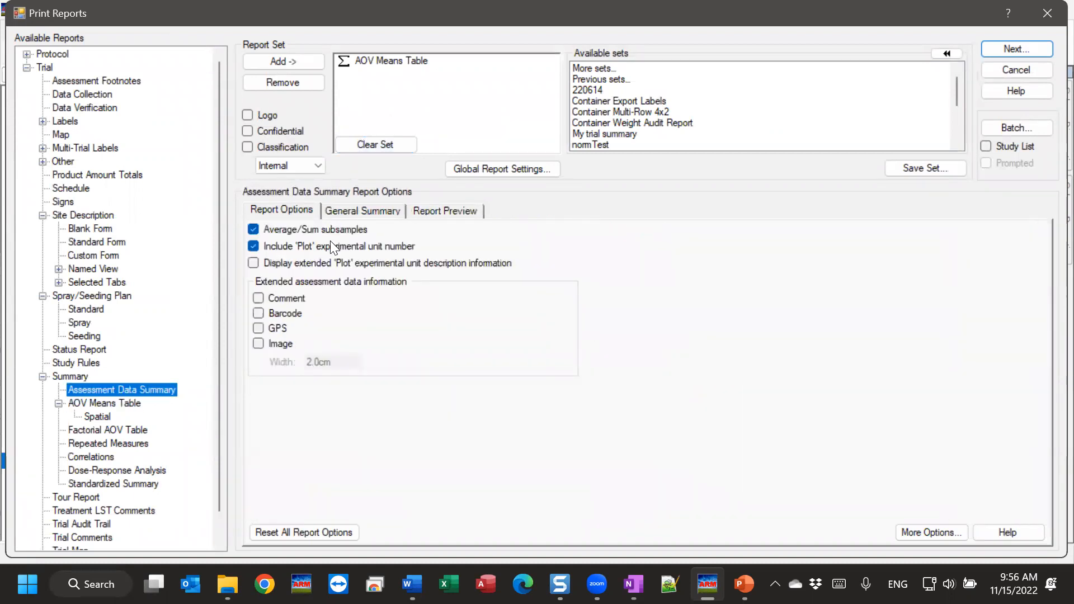
{"action": "left_click", "coordinate": [445, 212]}
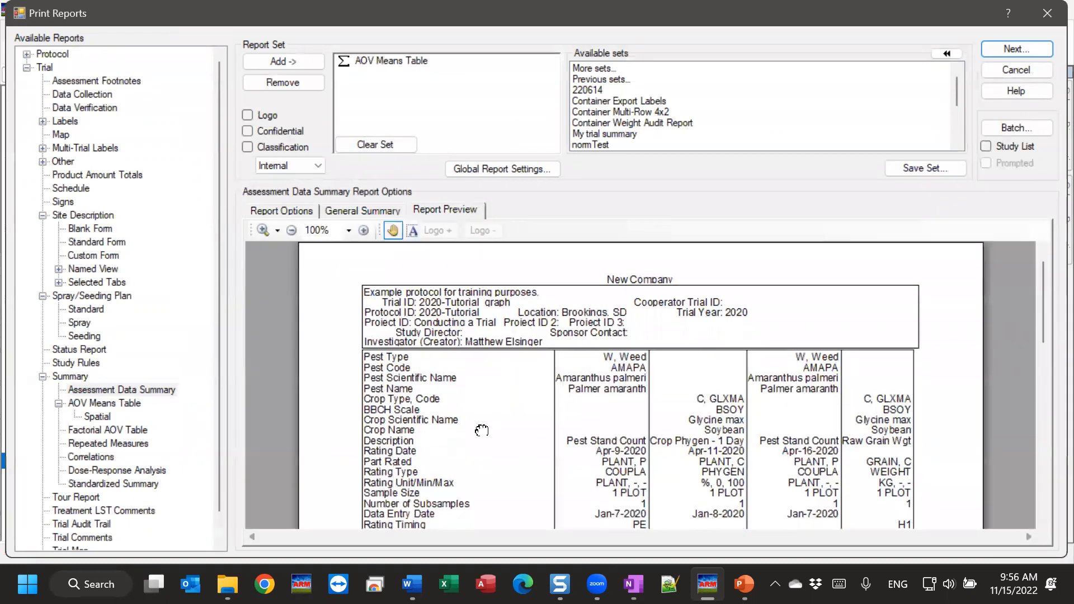
{"action": "scroll", "coordinate": [482, 431], "scroll_direction": "down", "scroll_amount": 5}
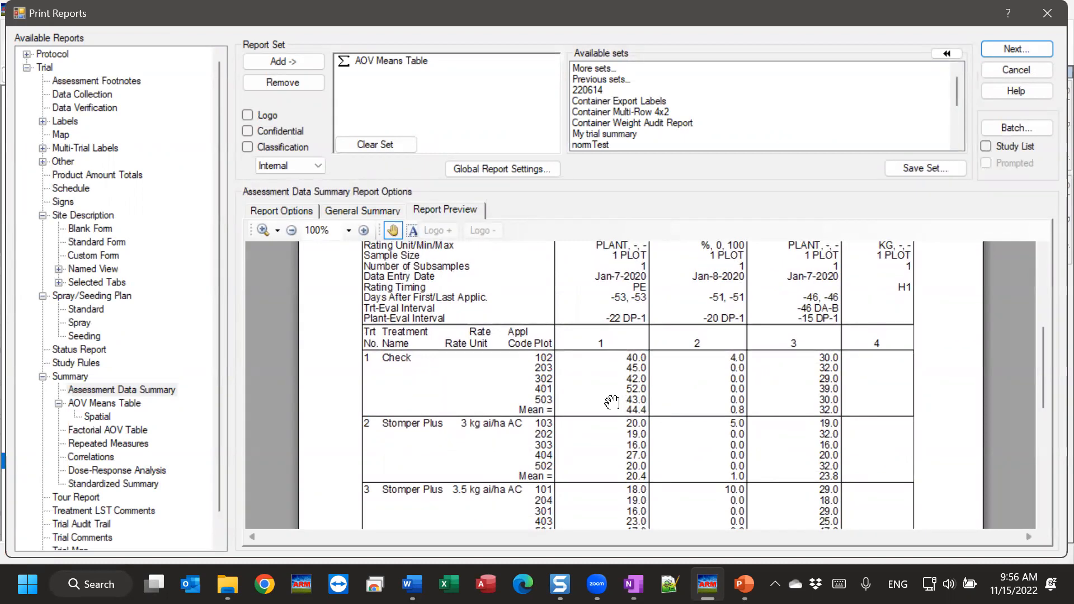
{"action": "scroll", "coordinate": [614, 392], "scroll_direction": "down", "scroll_amount": 2}
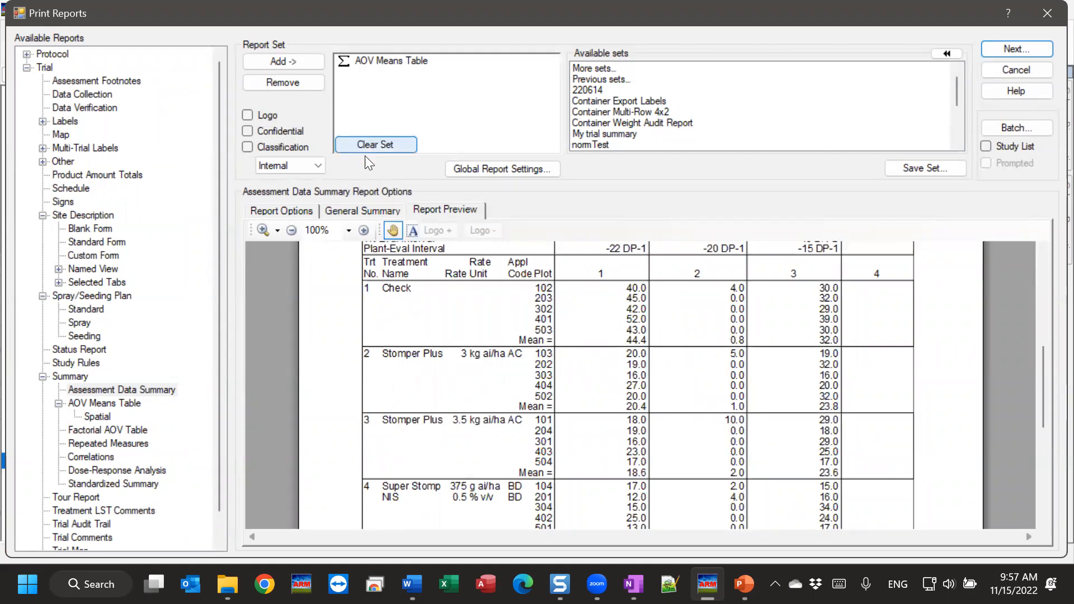
Replace the report set with only the Assessment Data Summary and generate it with the column selection left blank, accepting the report messages.
{"action": "left_click", "coordinate": [387, 145]}
{"action": "double_click", "coordinate": [132, 387]}
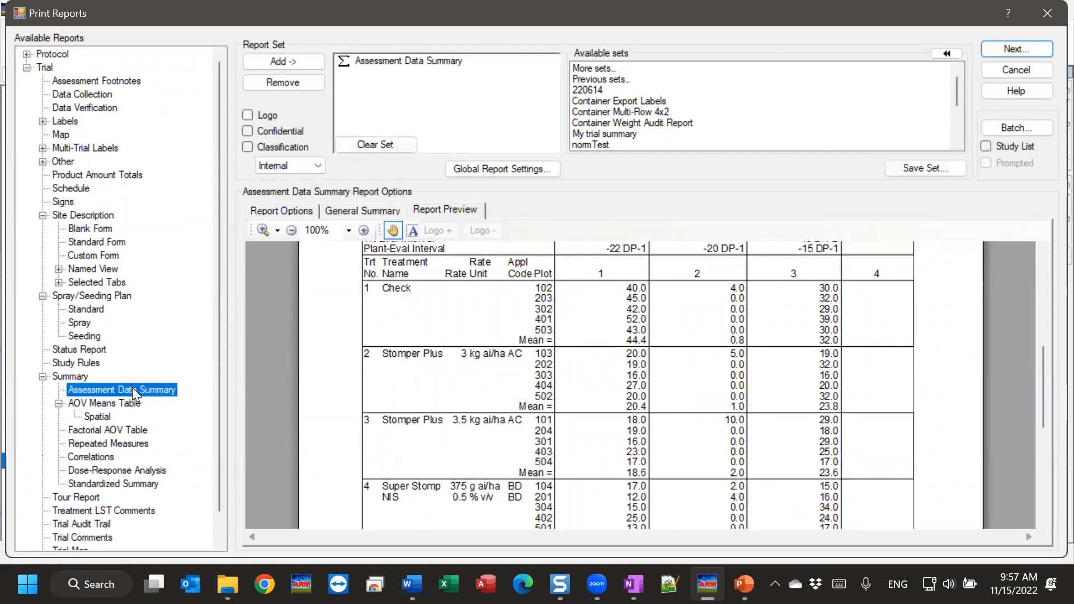
{"action": "left_click", "coordinate": [1013, 52]}
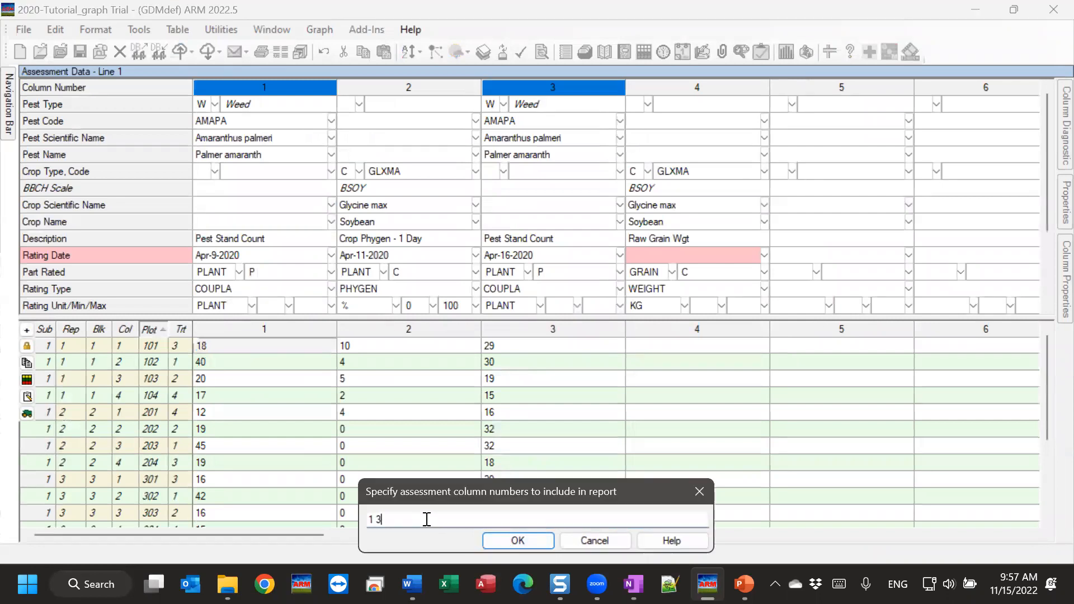
{"action": "key", "text": "BackSpace"}
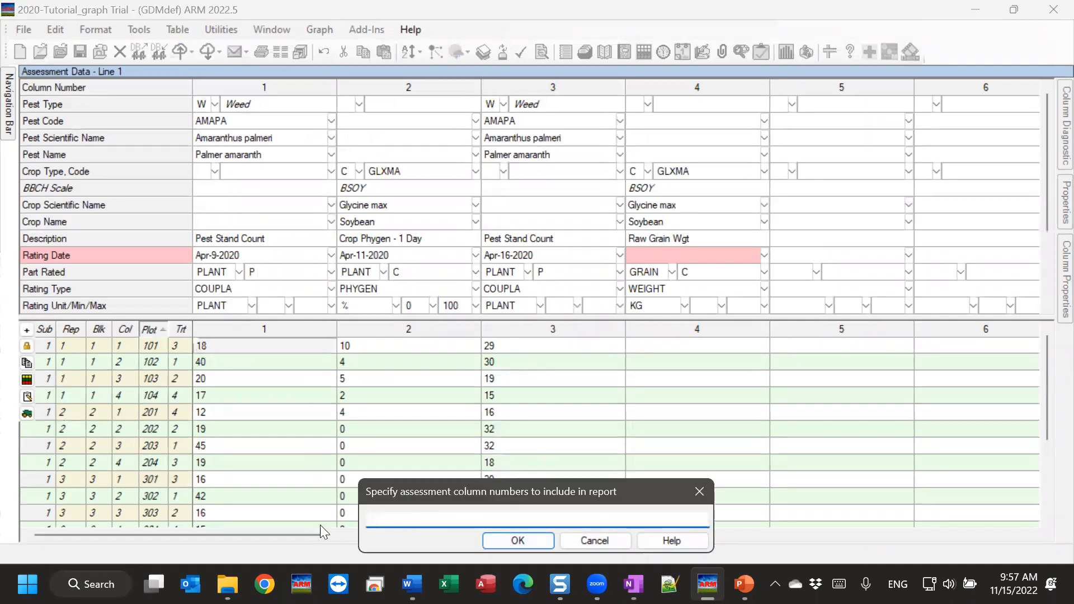
{"action": "left_click", "coordinate": [539, 540]}
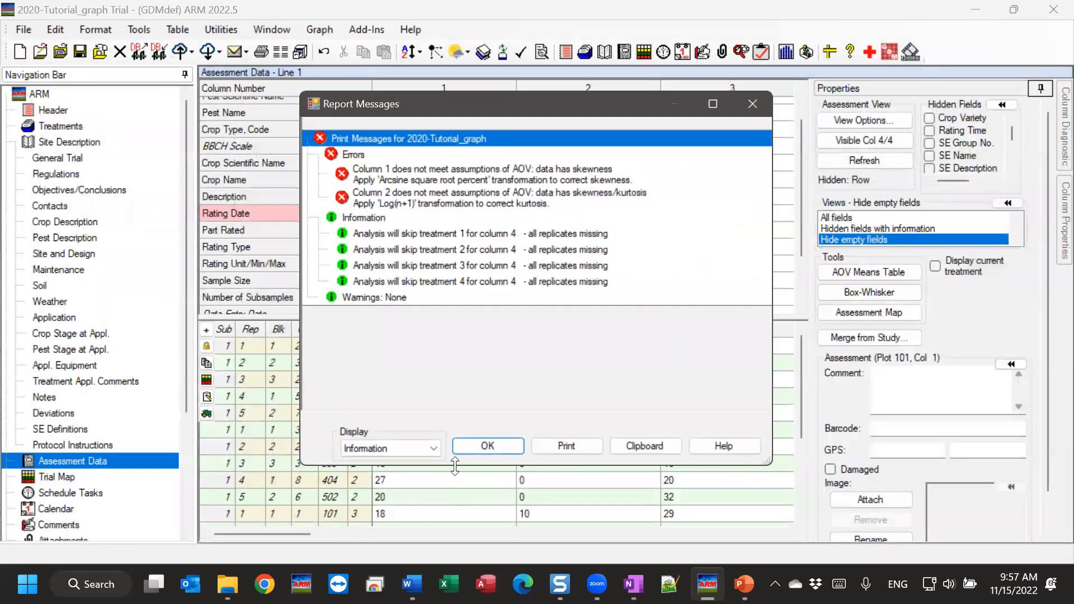
{"action": "left_click", "coordinate": [484, 450]}
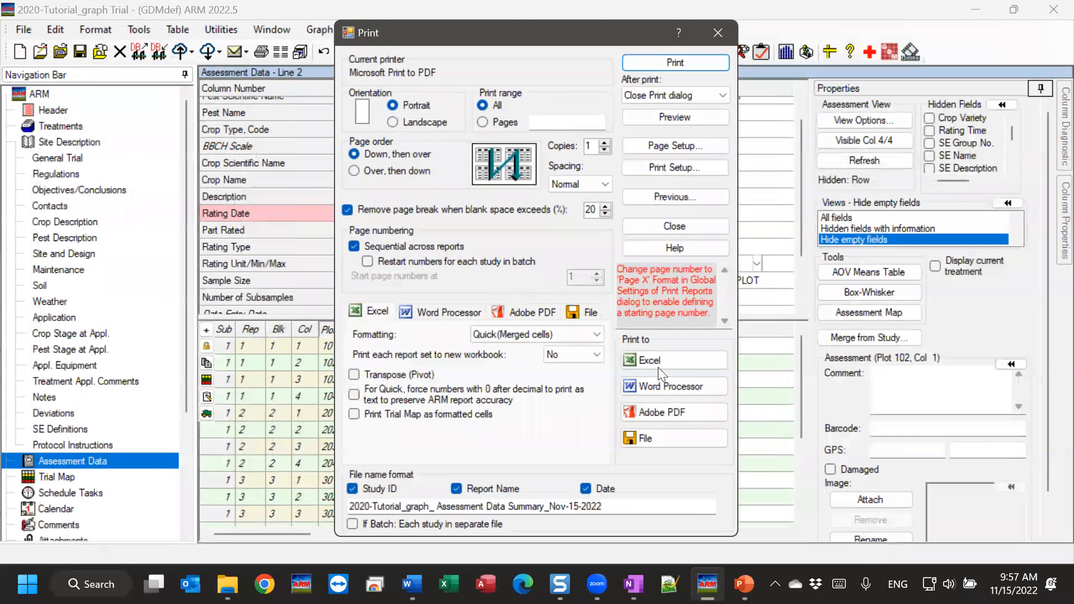
Print the Assessment Data Summary to Excel and examine the plot values and means row of the Check treatment.
{"action": "left_click", "coordinate": [679, 360]}
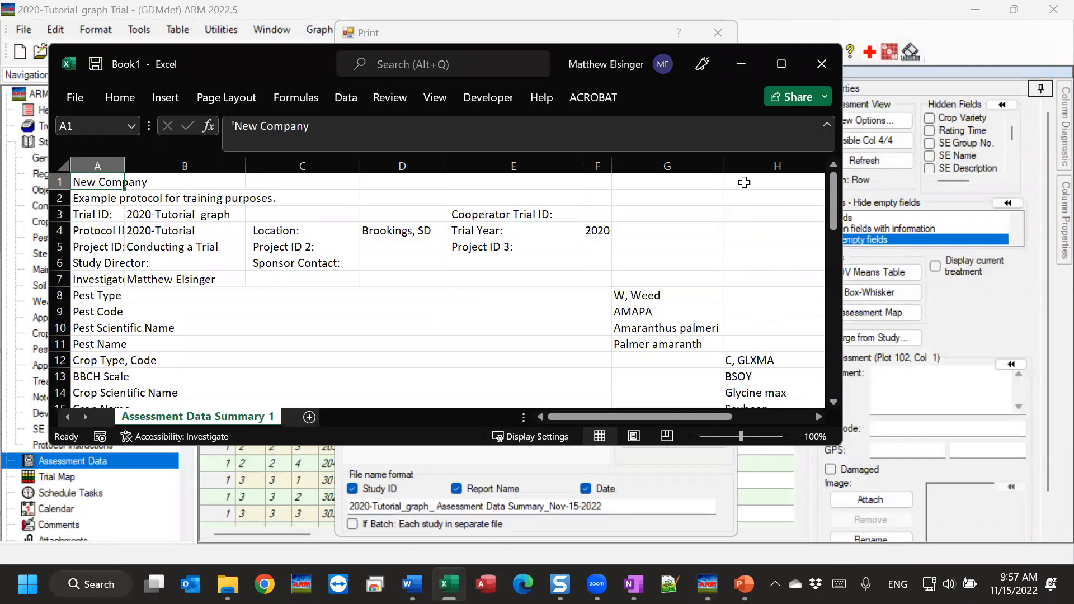
{"action": "left_click", "coordinate": [779, 62]}
{"action": "scroll", "coordinate": [530, 268], "scroll_direction": "down", "scroll_amount": 3}
{"action": "scroll", "coordinate": [529, 269], "scroll_direction": "down", "scroll_amount": 4}
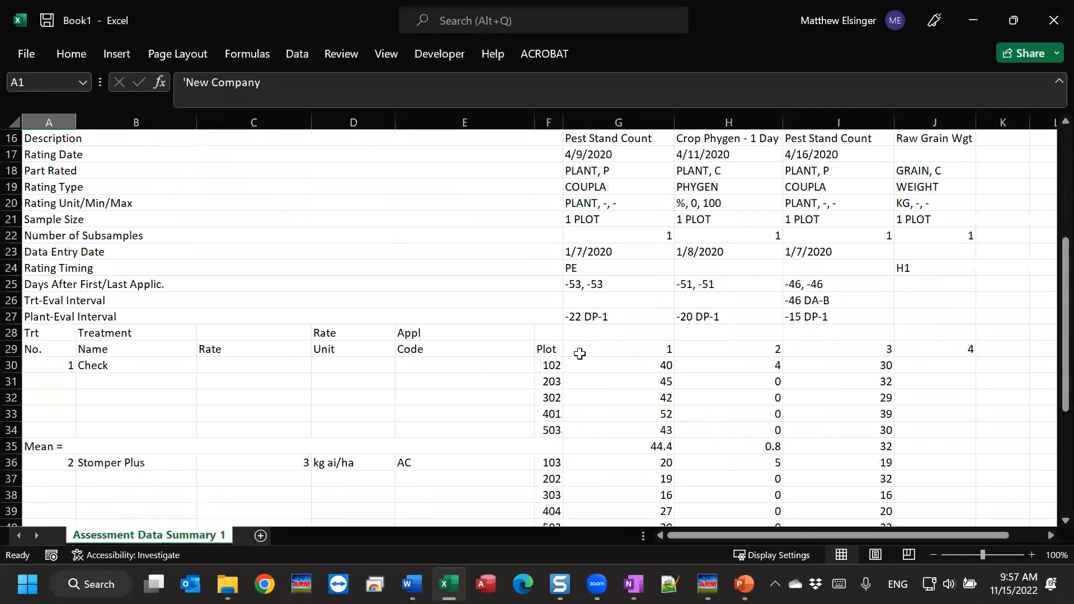
{"action": "left_click_drag", "start_coordinate": [599, 269], "coordinate": [846, 347]}
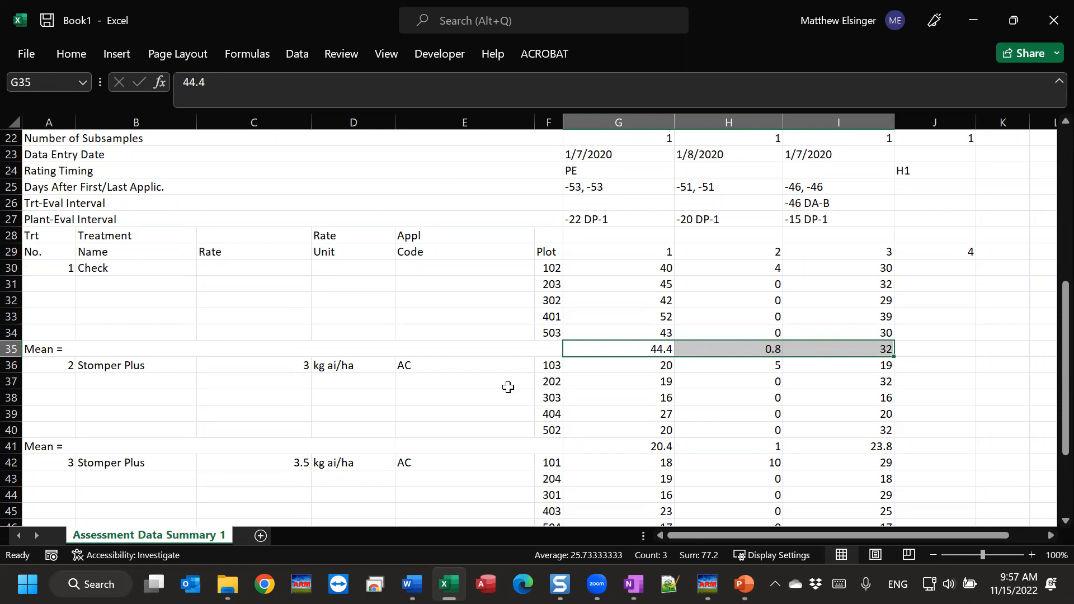
{"action": "left_click", "coordinate": [497, 311]}
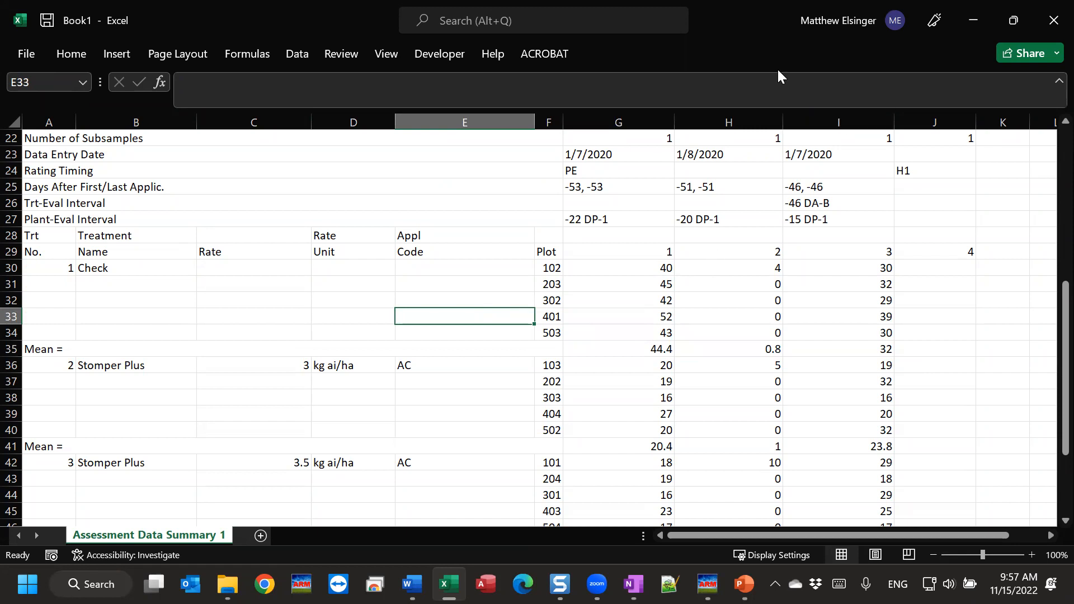
Close the exported Excel workbook and the Print dialog.
{"action": "left_click", "coordinate": [1050, 33]}
{"action": "left_click", "coordinate": [600, 376]}
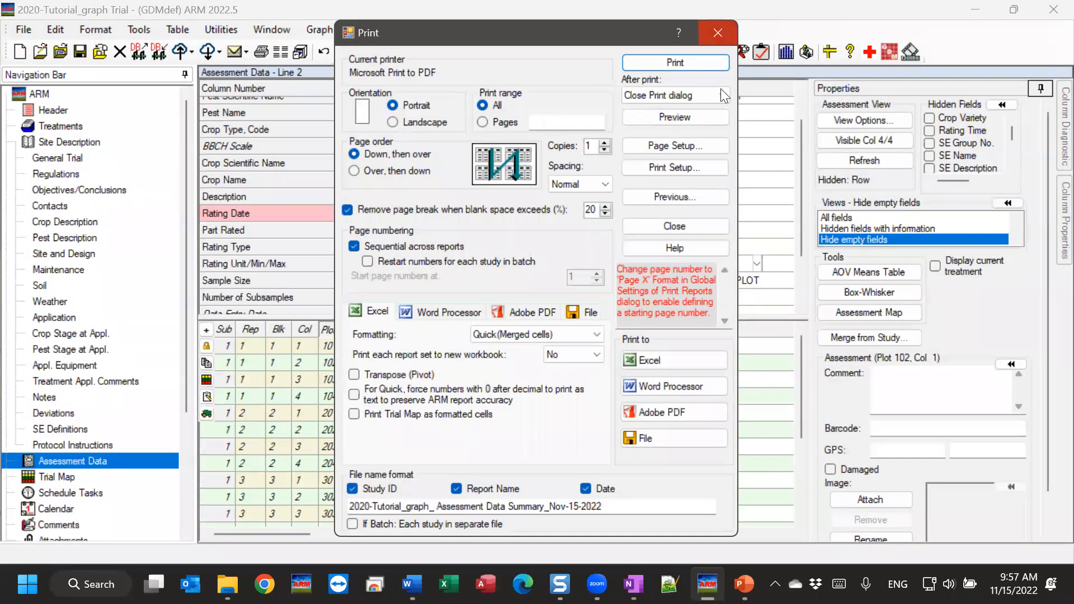
{"action": "left_click", "coordinate": [719, 32]}
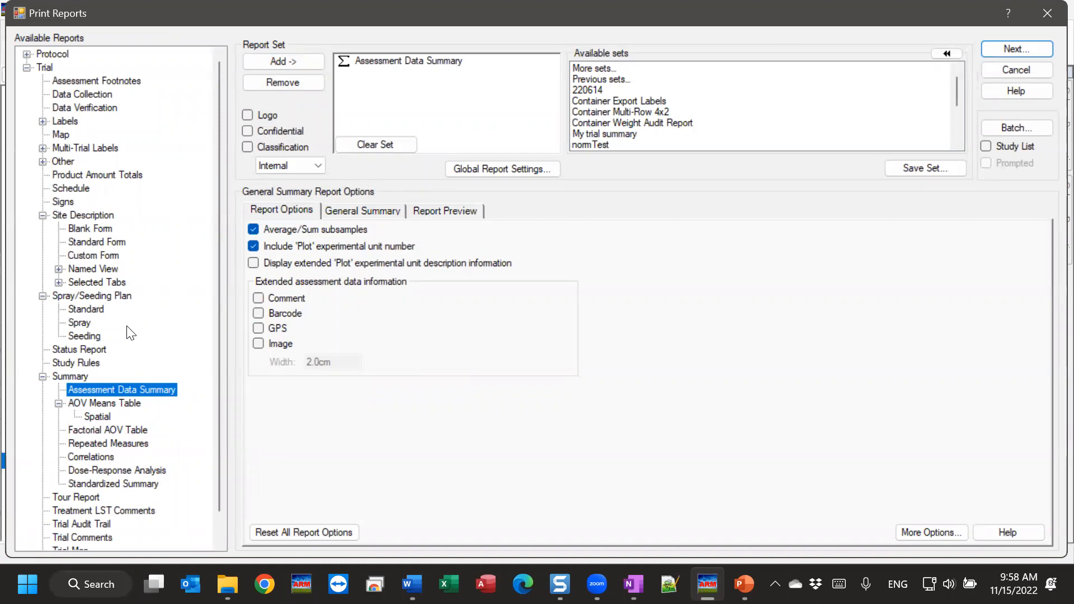
Show the Dose-Response Analysis report options and read their help topic in a maximized window down to the output format section.
{"action": "left_click", "coordinate": [120, 350]}
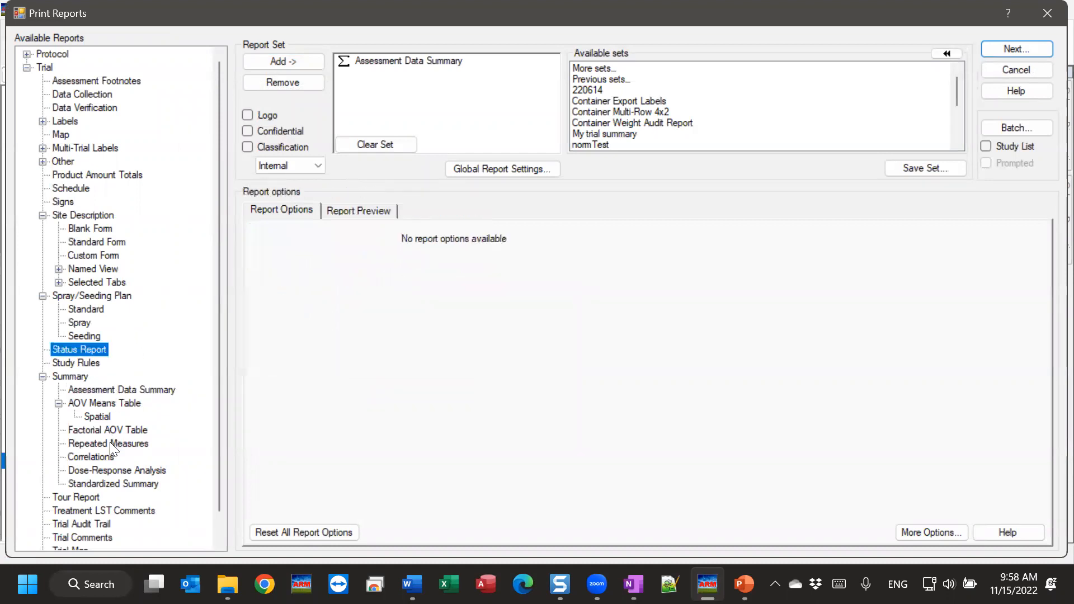
{"action": "left_click", "coordinate": [93, 471]}
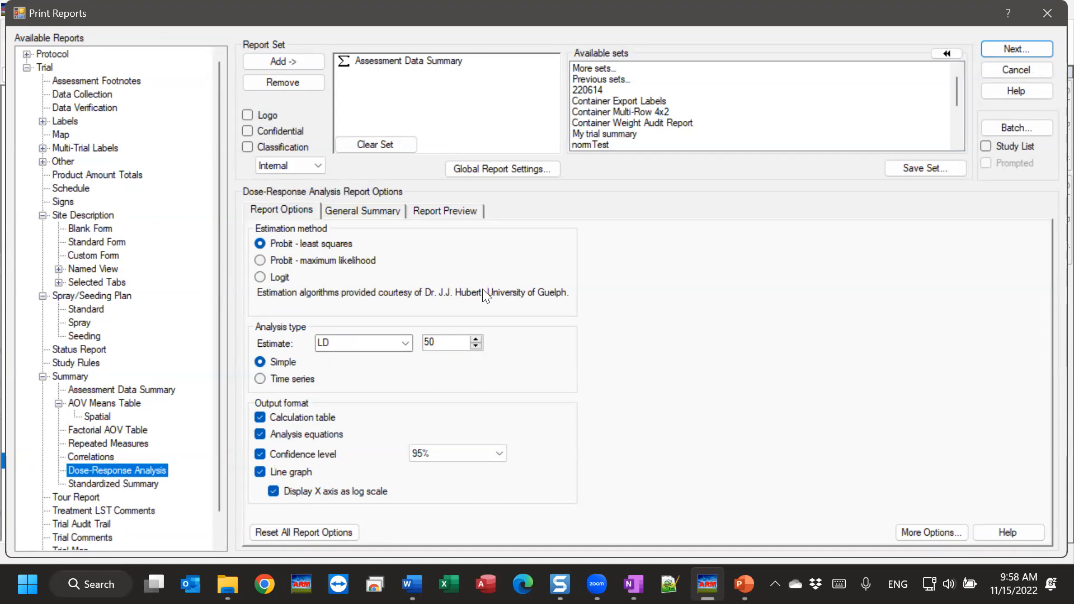
{"action": "left_click", "coordinate": [1002, 534]}
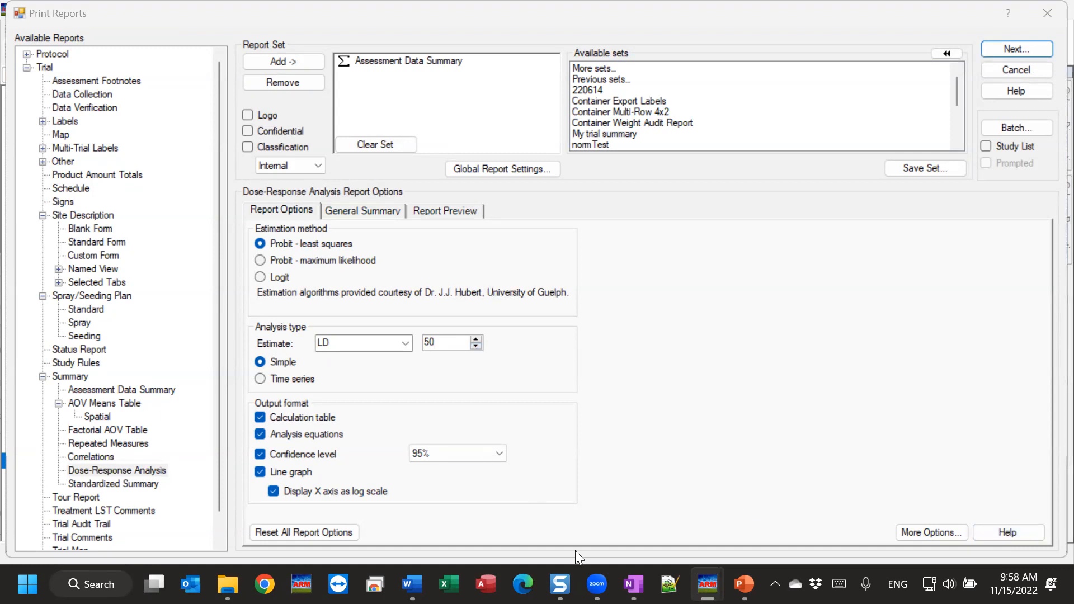
{"action": "mouse_move", "coordinate": [708, 585]}
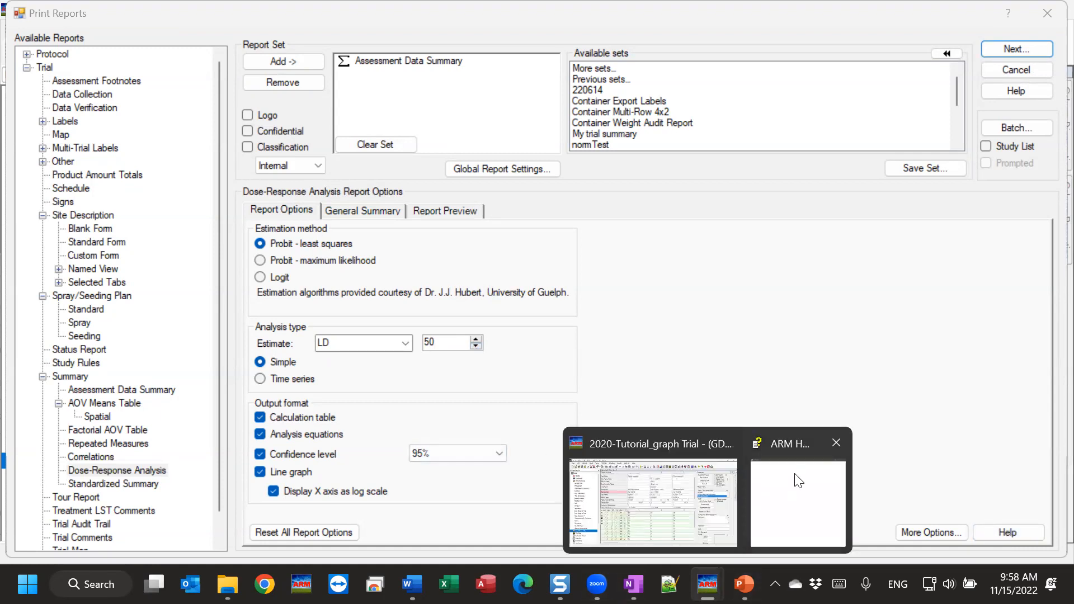
{"action": "right_click", "coordinate": [798, 480]}
{"action": "left_click", "coordinate": [829, 390]}
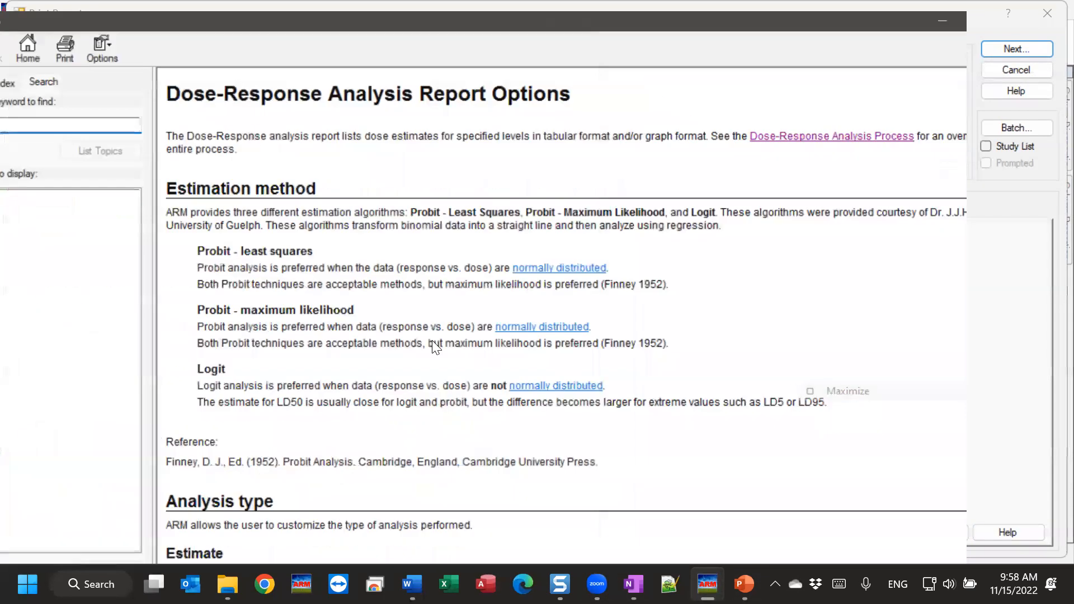
{"action": "scroll", "coordinate": [431, 344], "scroll_direction": "down", "scroll_amount": 15}
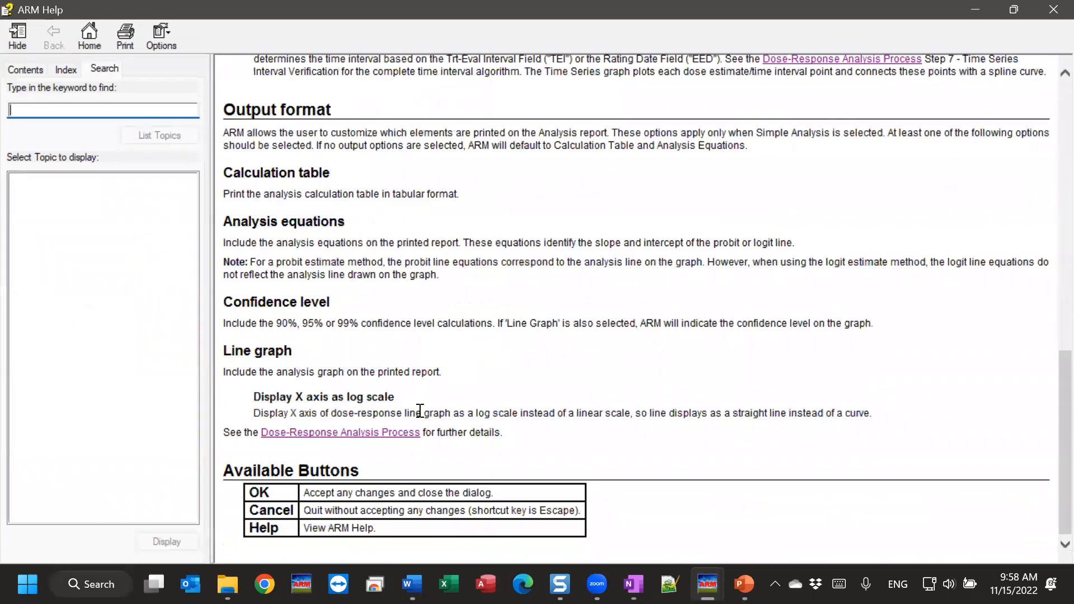
Read the Dose-Response Analysis Process help topic through Step 8 and its linked Analysis Graph topic, and close the help.
{"action": "left_click", "coordinate": [377, 434]}
{"action": "scroll", "coordinate": [485, 330], "scroll_direction": "down", "scroll_amount": 8}
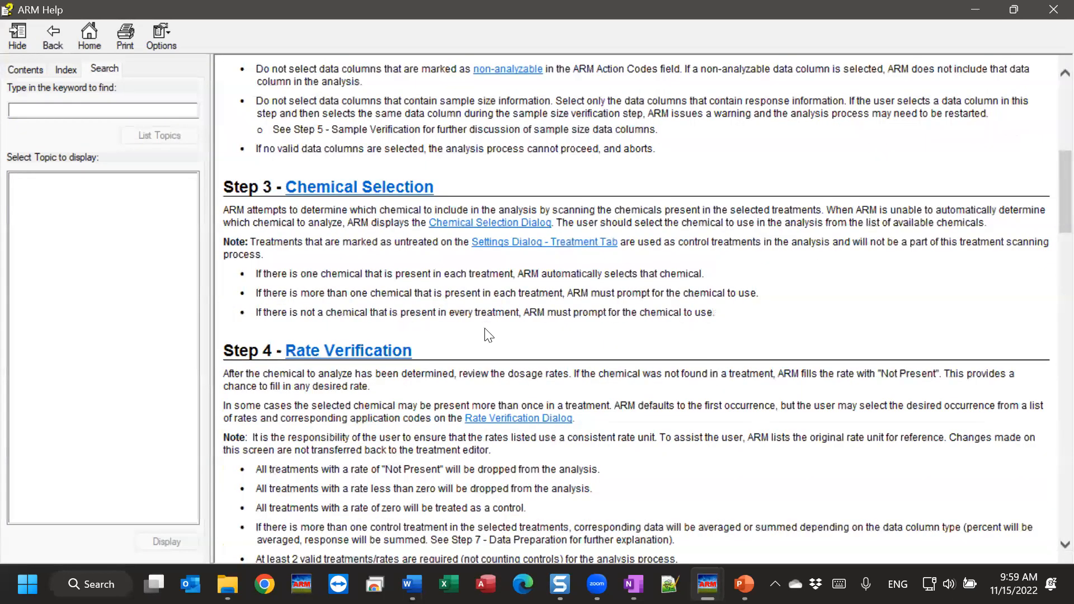
{"action": "scroll", "coordinate": [486, 331], "scroll_direction": "down", "scroll_amount": 15}
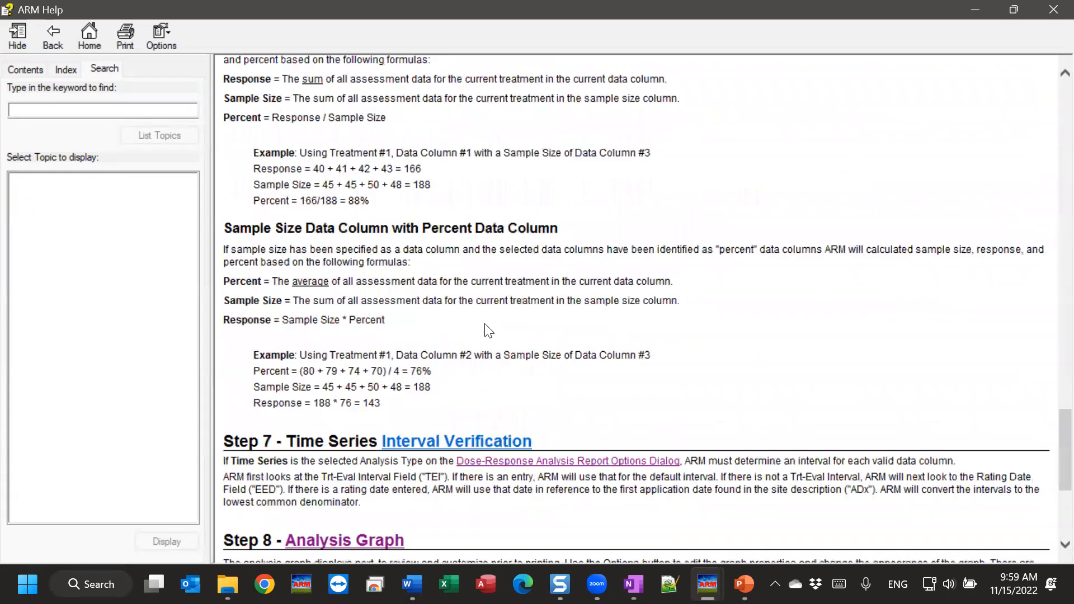
{"action": "scroll", "coordinate": [488, 330], "scroll_direction": "down", "scroll_amount": 5}
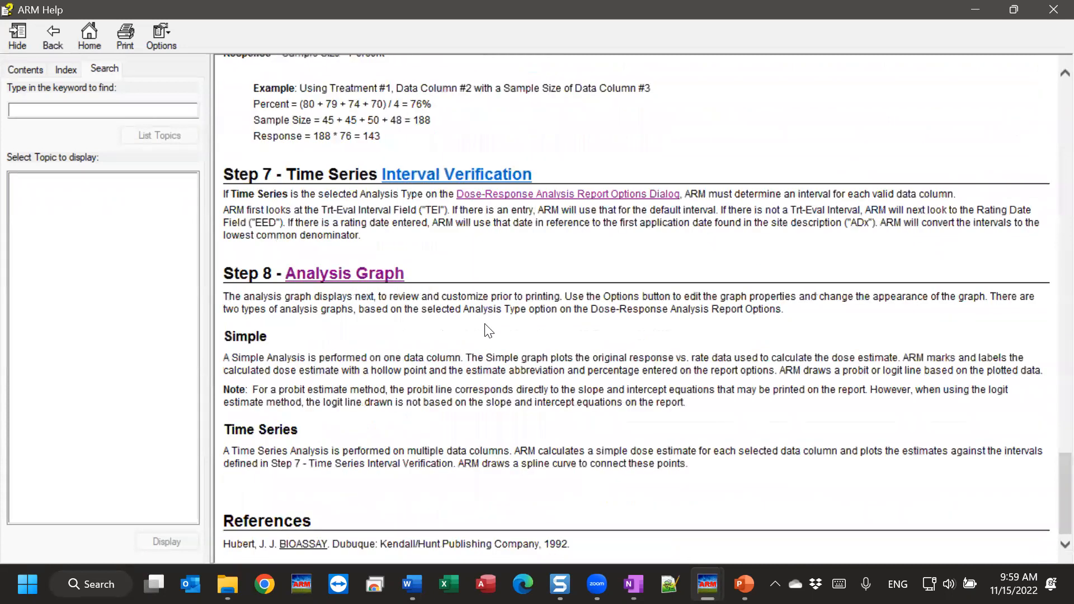
{"action": "left_click", "coordinate": [346, 275]}
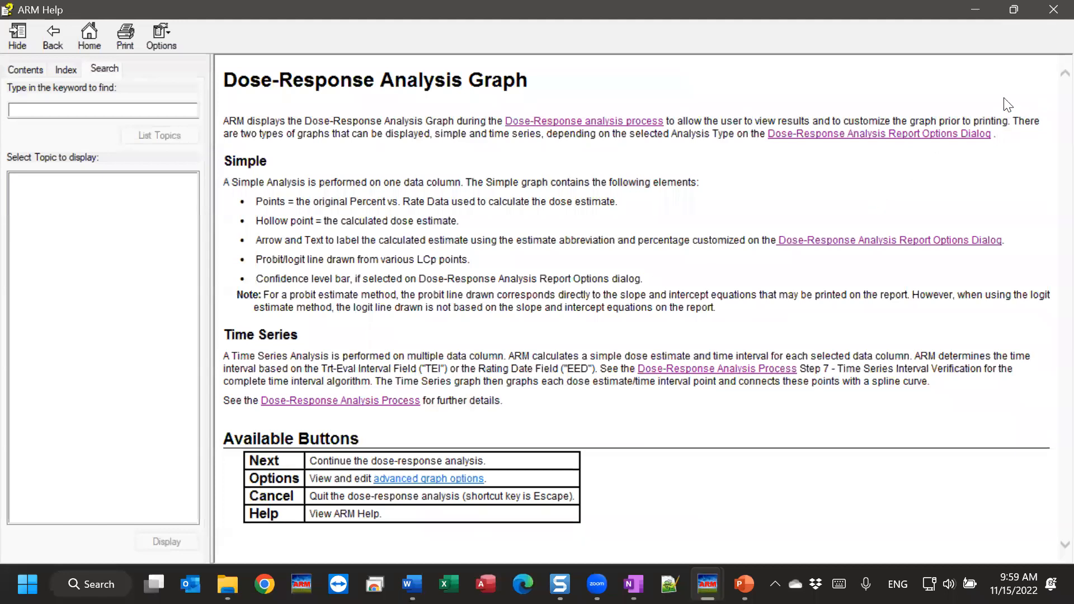
{"action": "left_click", "coordinate": [1053, 9]}
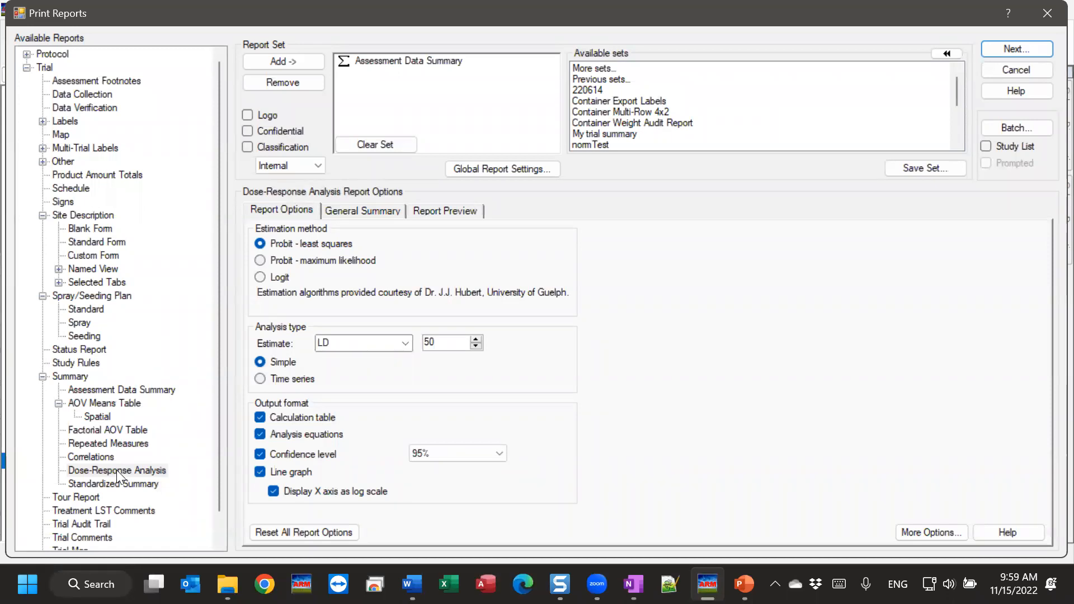
Review the Repeated Measures report options and leave the report printing dialog without printing.
{"action": "left_click", "coordinate": [95, 443]}
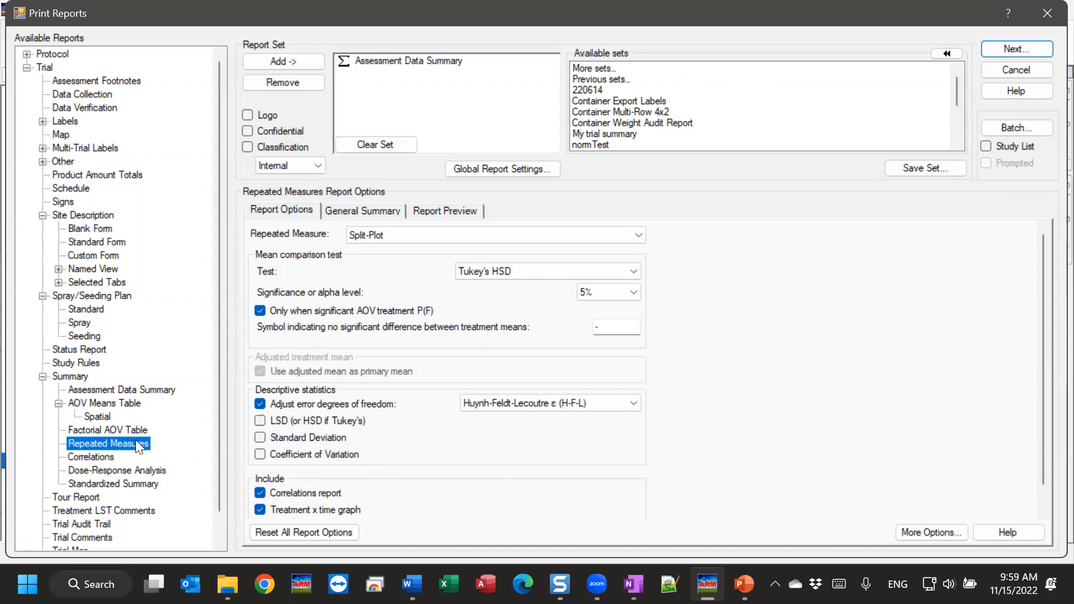
{"action": "scroll", "coordinate": [246, 463], "scroll_direction": "down", "scroll_amount": 1}
{"action": "scroll", "coordinate": [246, 463], "scroll_direction": "up", "scroll_amount": 1}
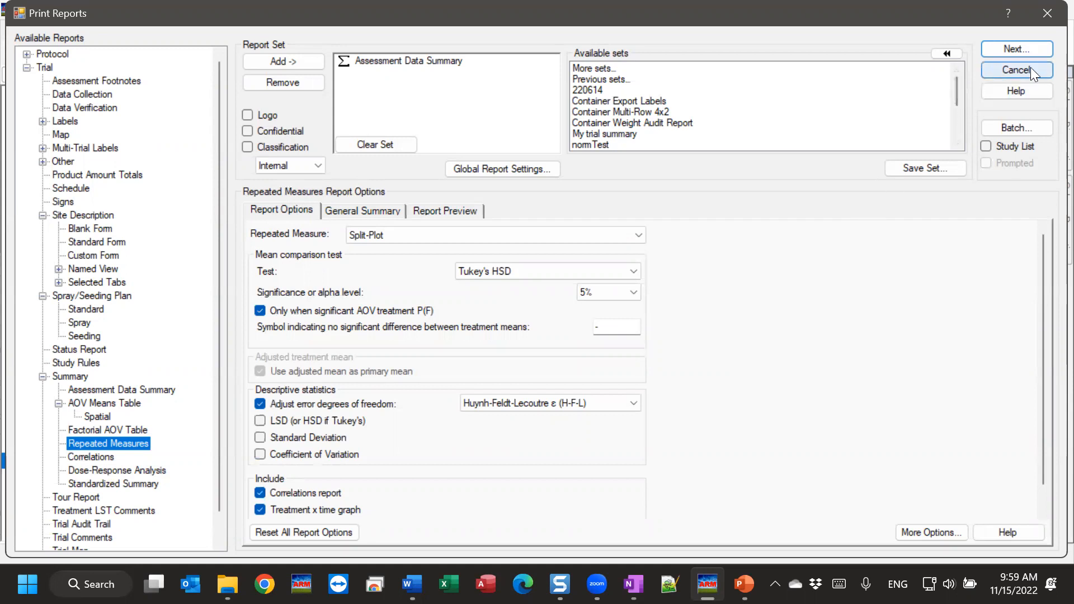
{"action": "left_click", "coordinate": [1015, 71]}
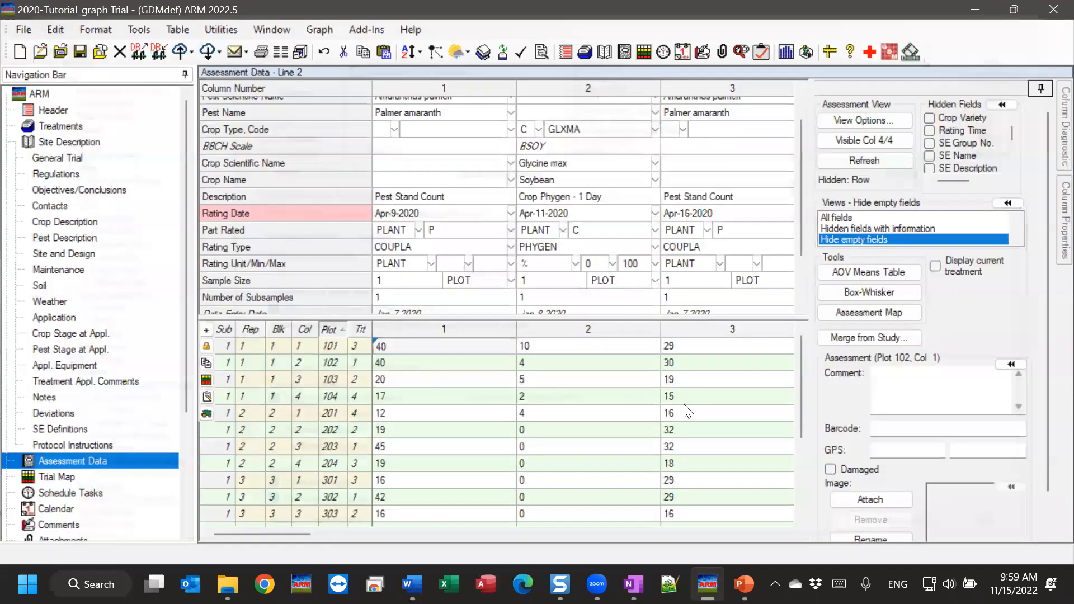